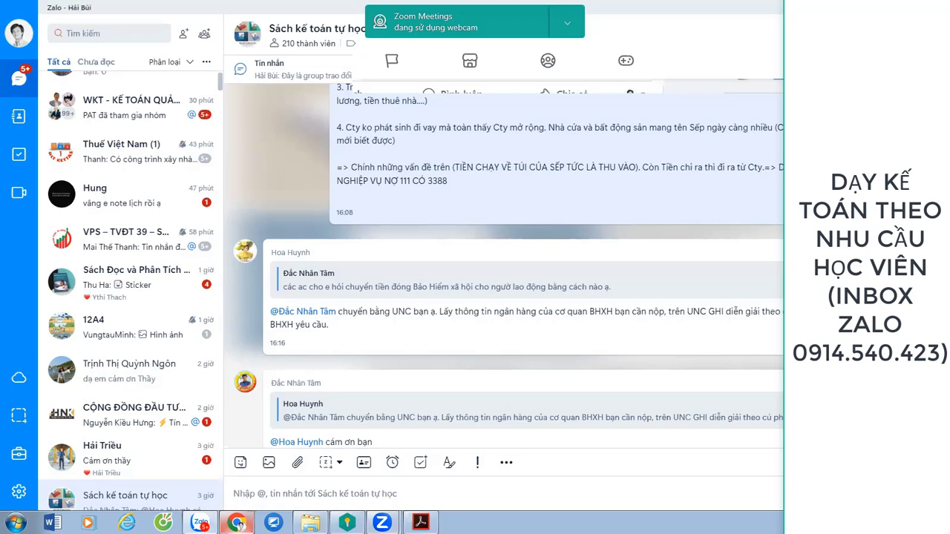
- Cancel closing the PDF invoice, switch to Excel and create a blank workbook
key(alt+Tab)
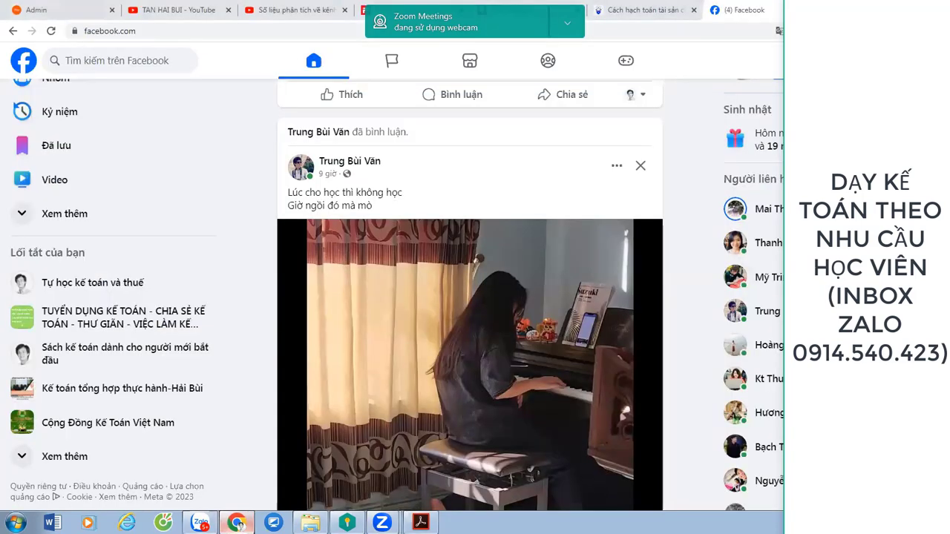
key(alt+Tab)
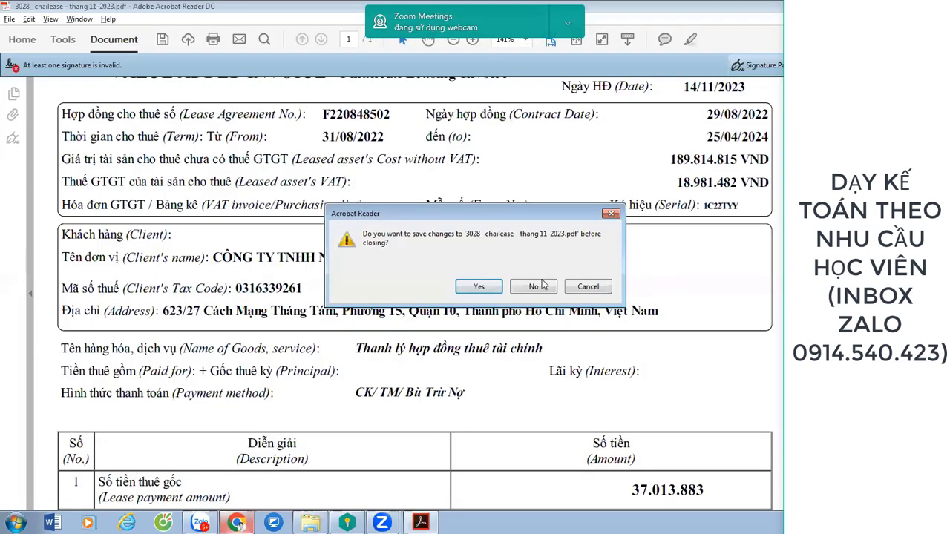
click(589, 288)
click(16, 524)
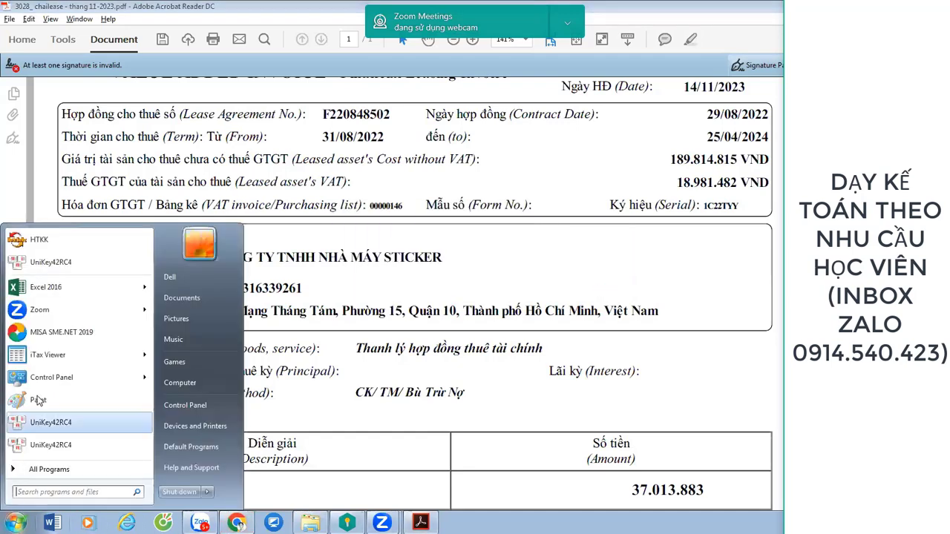
click(64, 279)
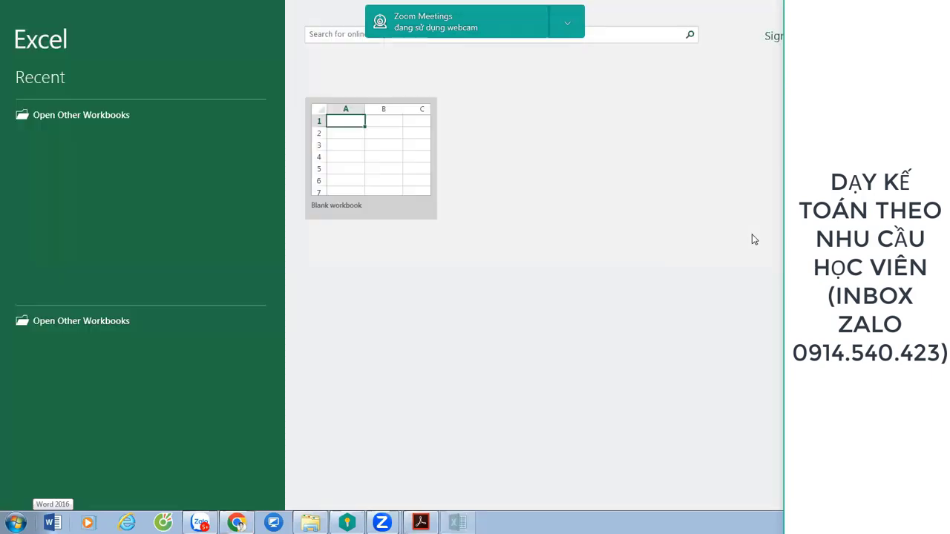
click(406, 171)
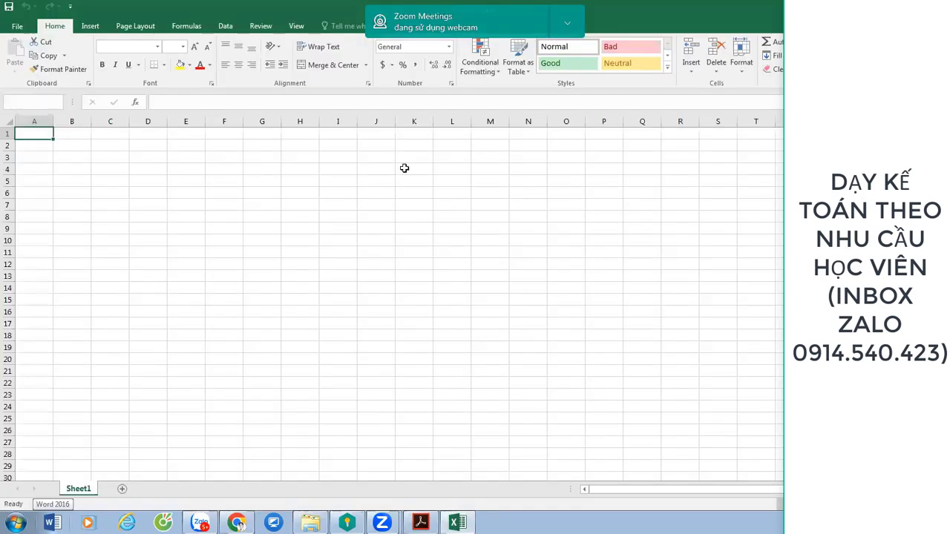
- Set the font of the whole worksheet to Times New Roman, size 13
click(276, 308)
key(ctrl+a)
click(169, 46)
text(13)
key(Return)
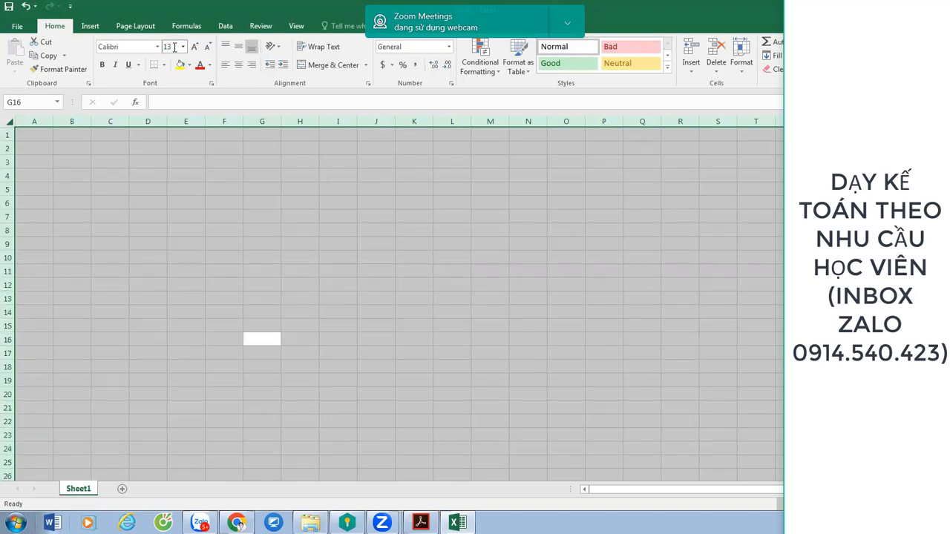
click(129, 51)
text(Times New Roman)
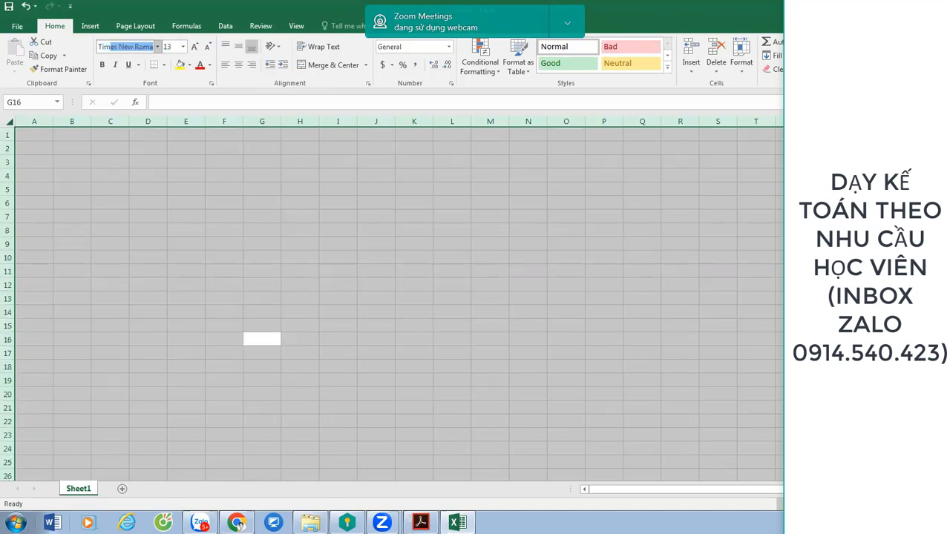
key(Return)
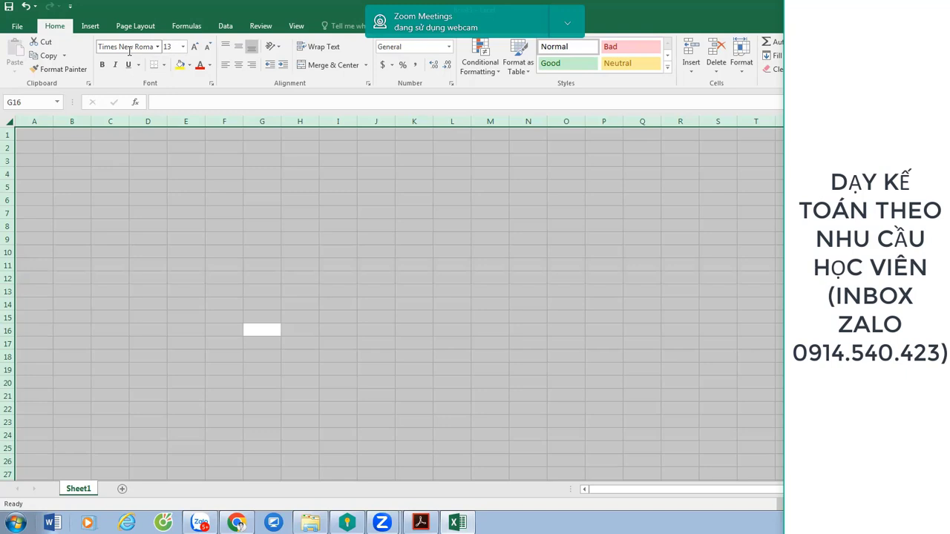
click(202, 224)
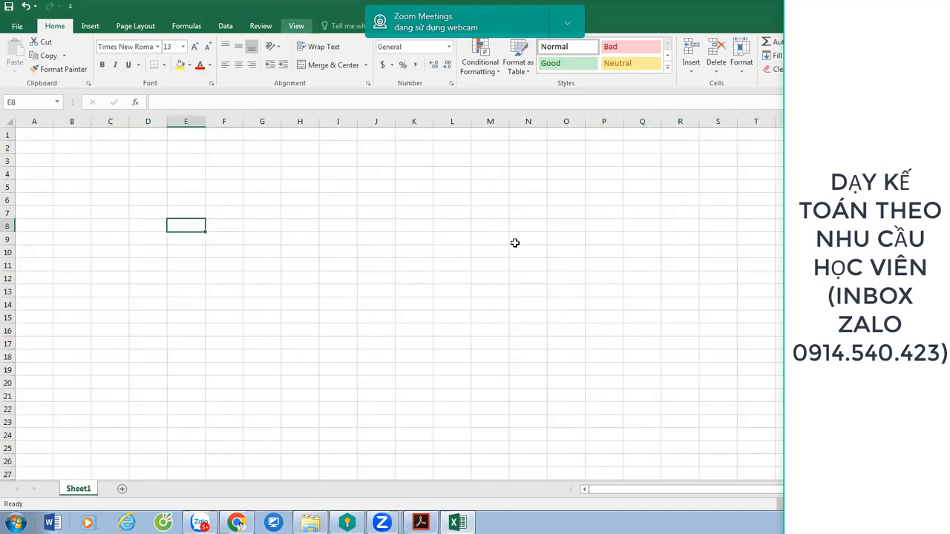
click(379, 294)
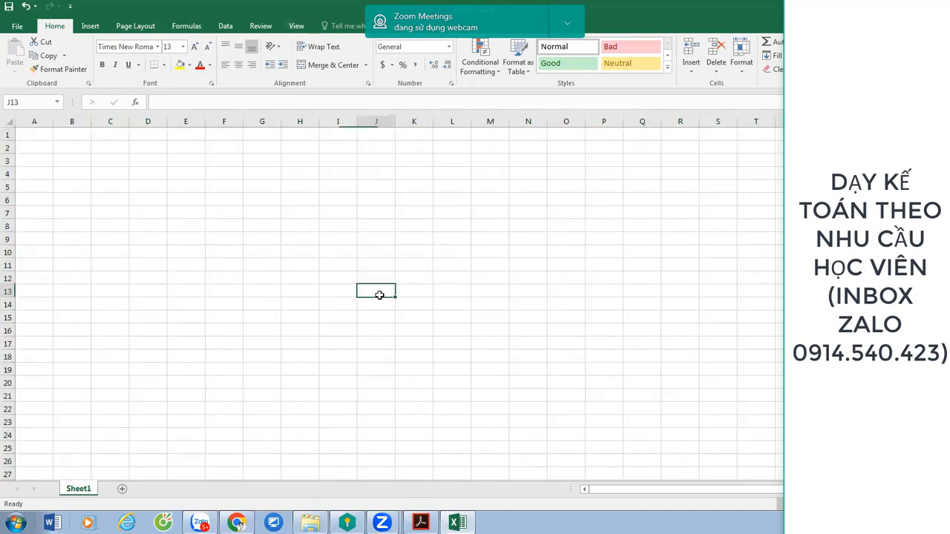
click(274, 279)
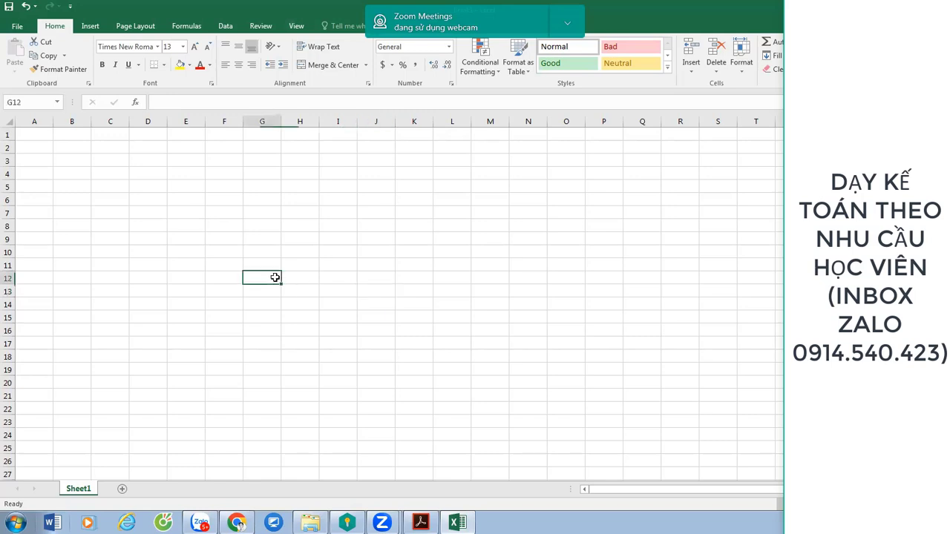
click(279, 248)
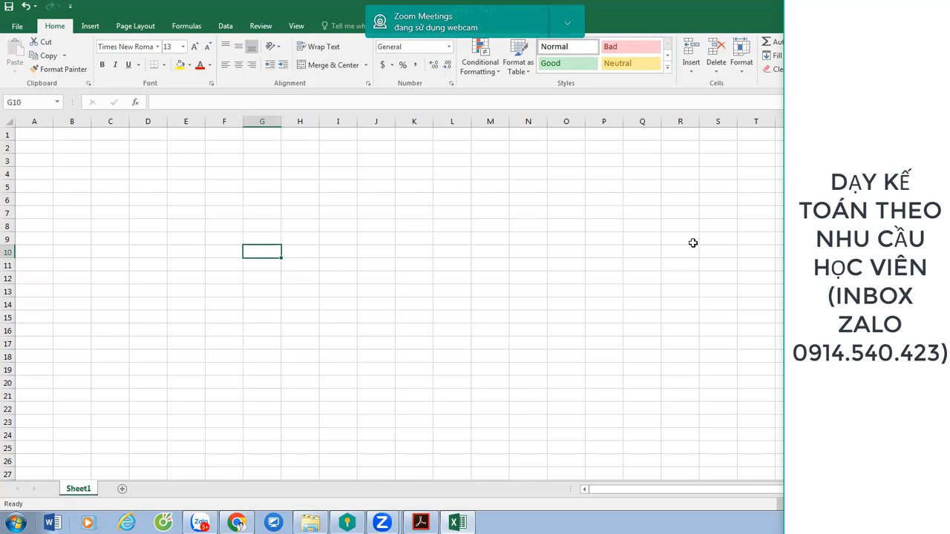
click(316, 327)
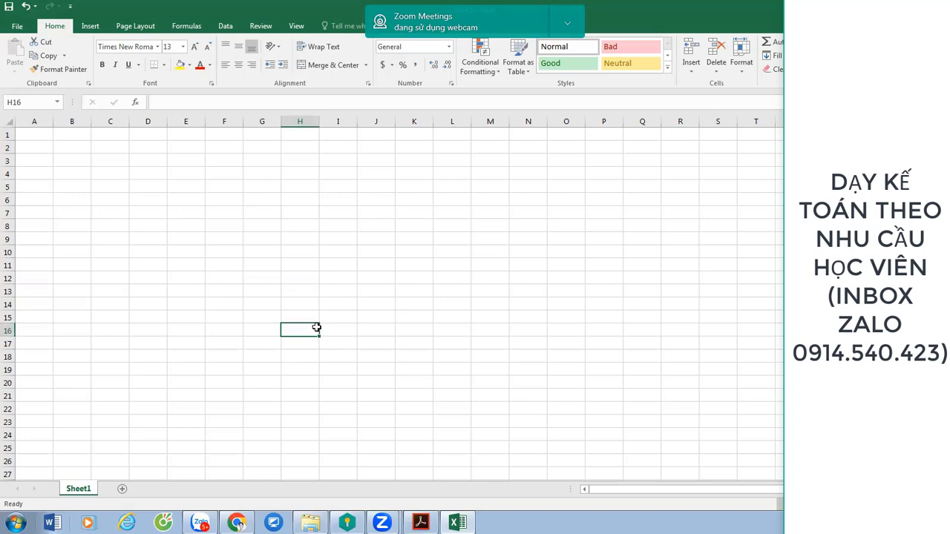
click(262, 277)
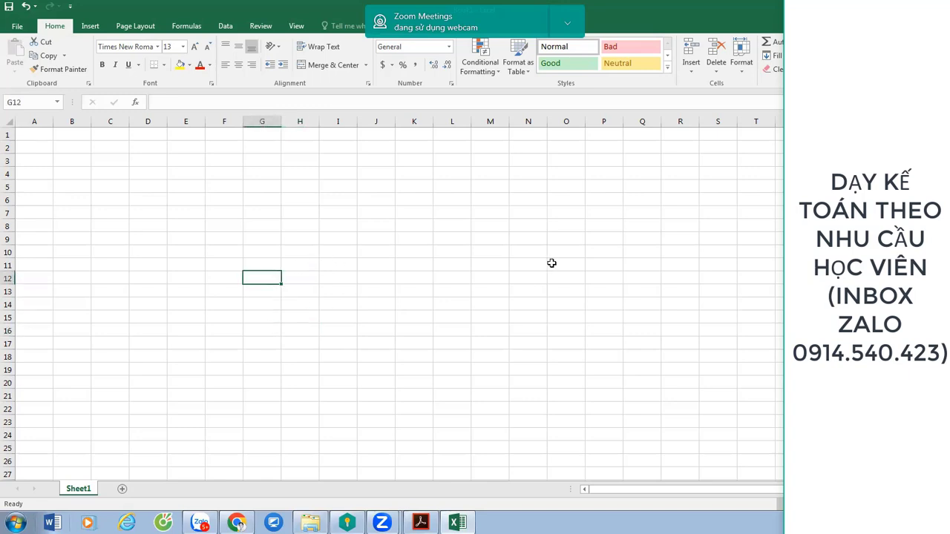
key(Down)
key(Up)
key(Down)
key(Down)
key(Down)
- Enter the heading "Hop dong" in F11 and list a, b and c beneath it in F12:F14
key(Up)
key(Up)
key(Up)
key(Up)
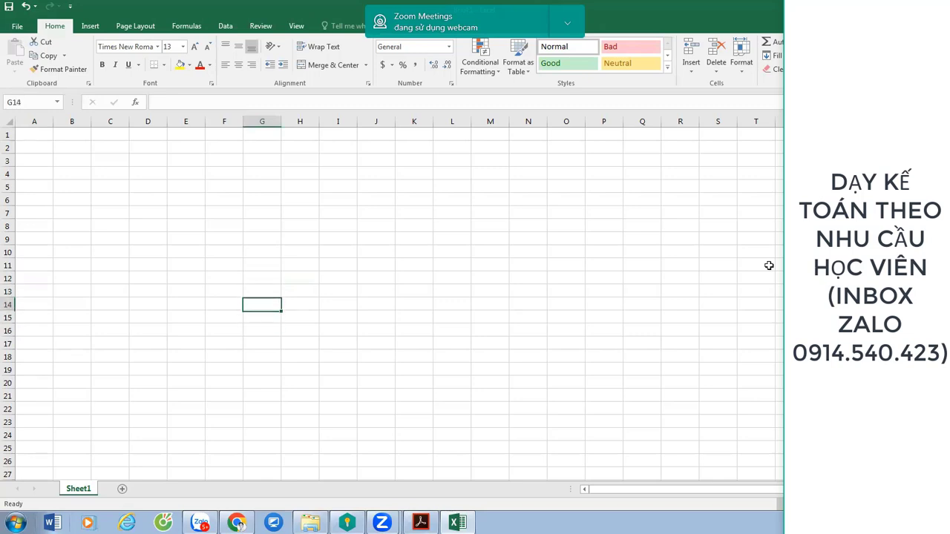
key(Left)
text(Hop dong)
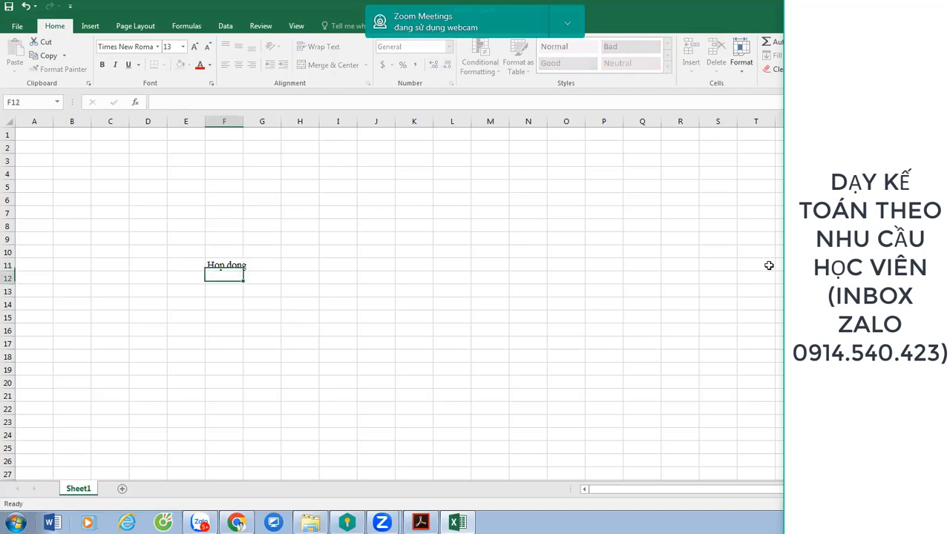
key(Return)
text(a)
key(Return)
text(b)
key(Return)
text(c)
key(Return)
- Enter the heading "hoa don xuat" in F17 and list a, b and d in F19:F21
key(Down)
key(Down)
text(hoa don)
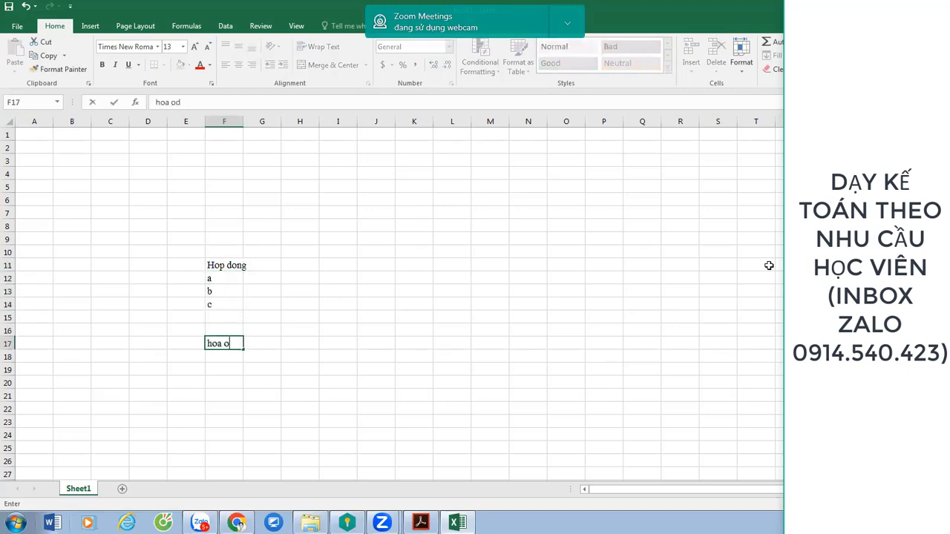
text( xuat)
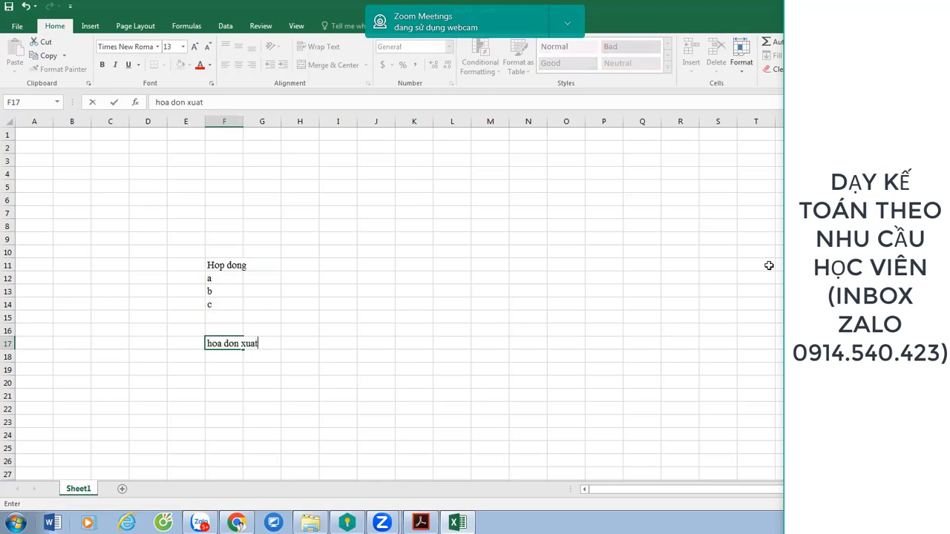
key(Return)
key(Return)
text(a)
key(Return)
text(b)
key(Return)
text(d)
key(Return)
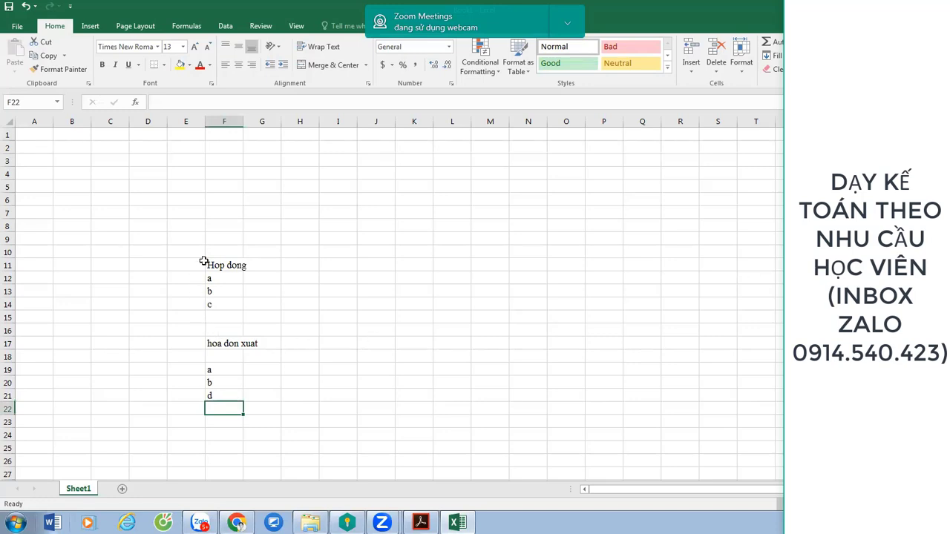
- Enter "tháng 11/2022" in F10 above the contract heading and make it bold
click(232, 342)
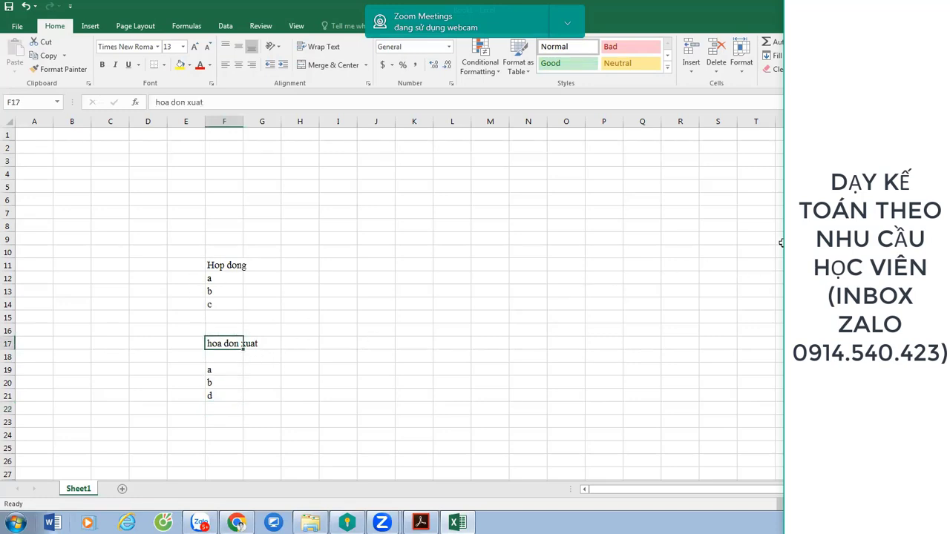
click(383, 252)
click(227, 249)
text(tháng)
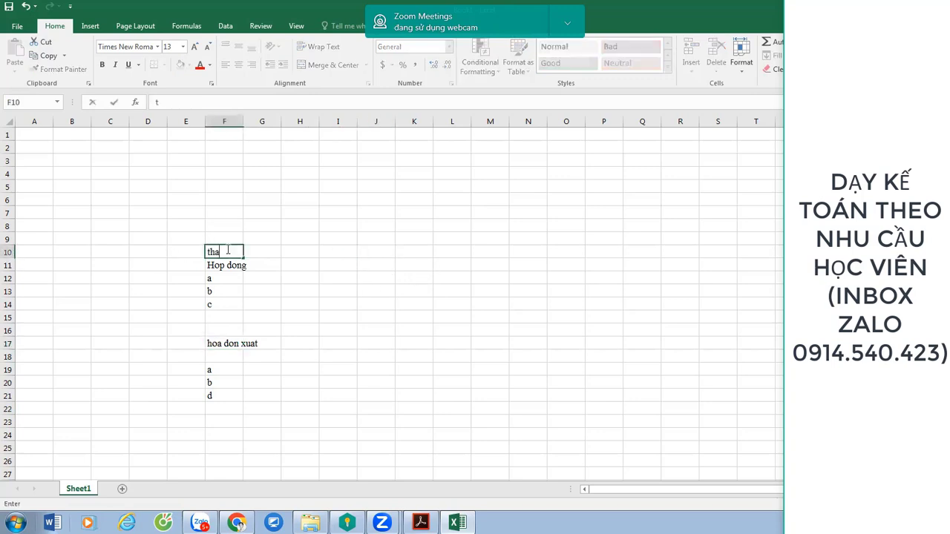
text( 11/2022)
key(Return)
click(228, 249)
key(ctrl+b)
key(Right)
key(Right)
key(Down)
key(Down)
key(Down)
key(Down)
key(Down)
key(Up)
key(Up)
key(Up)
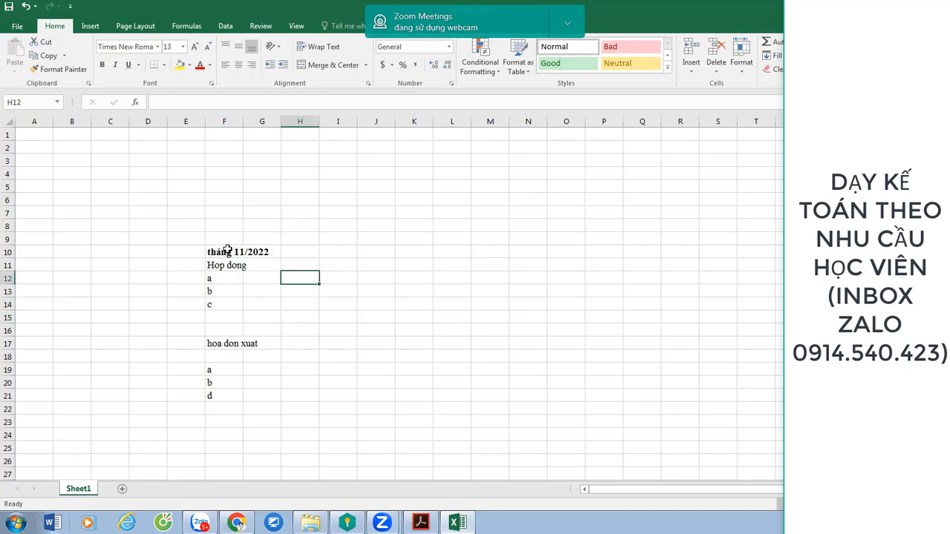
key(Down)
key(Up)
key(Up)
key(Up)
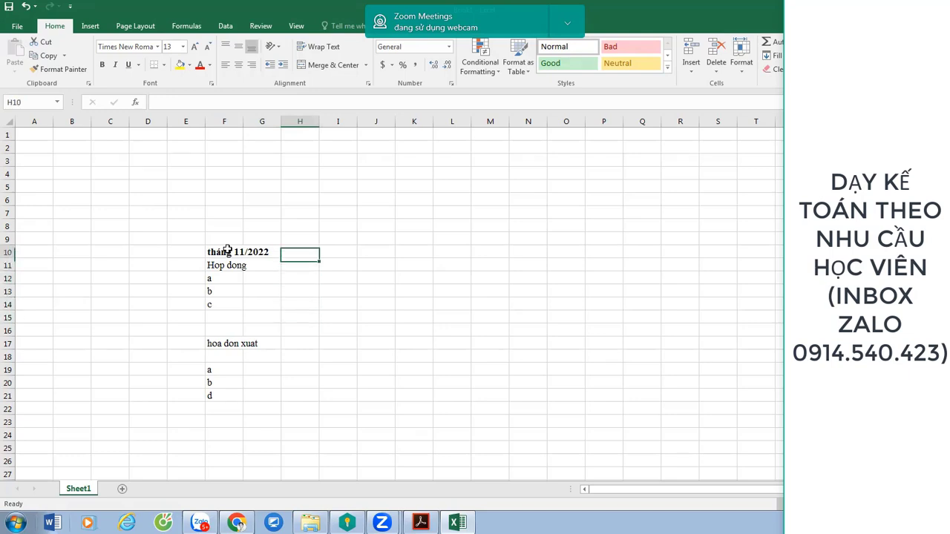
key(Right)
key(Right)
key(Right)
key(Right)
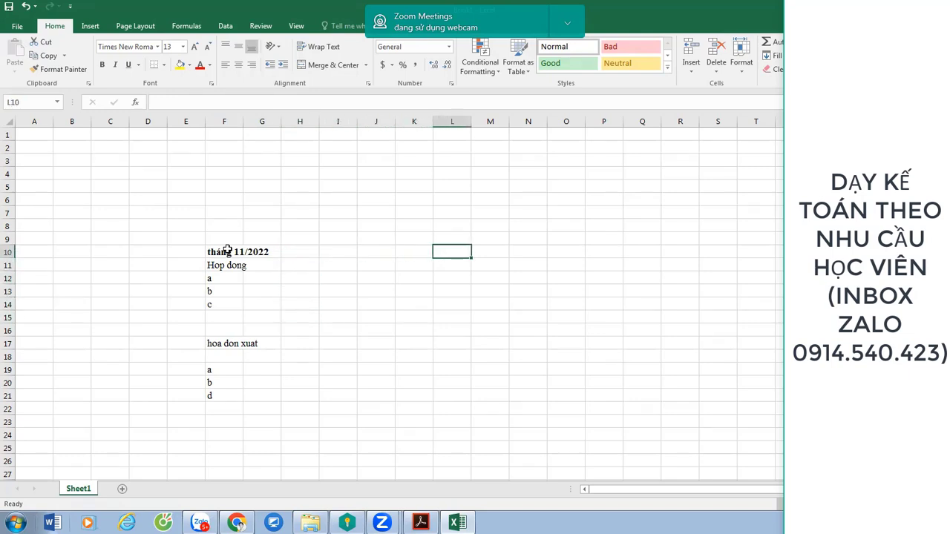
key(Down)
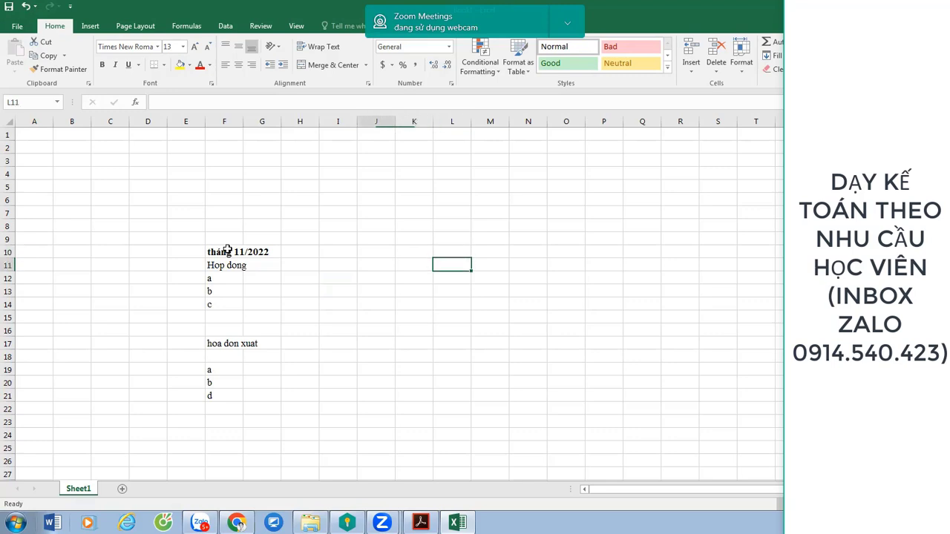
key(Left)
key(Left)
key(Left)
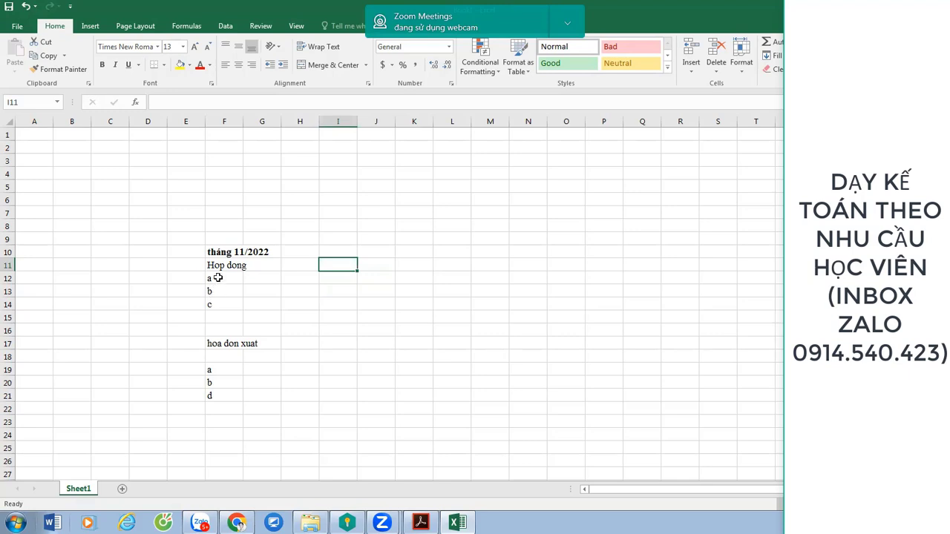
- Make all the text in column F bold
drag(213, 278, 223, 301)
key(ctrl+space)
key(ctrl+b)
click(223, 301)
- Compare the items listed under "Hop dong" with those listed under "hoa don xuat"
drag(226, 369, 233, 393)
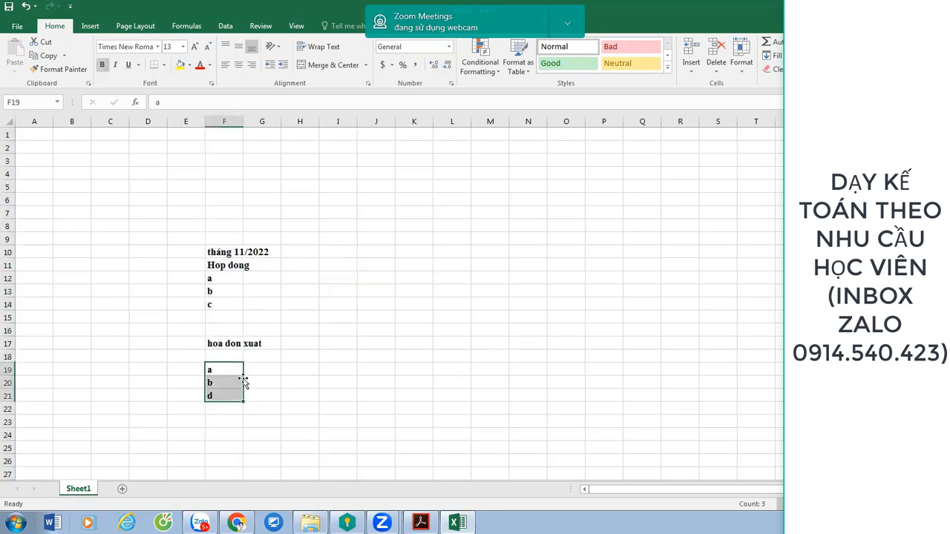
click(220, 281)
drag(227, 375, 228, 399)
click(346, 277)
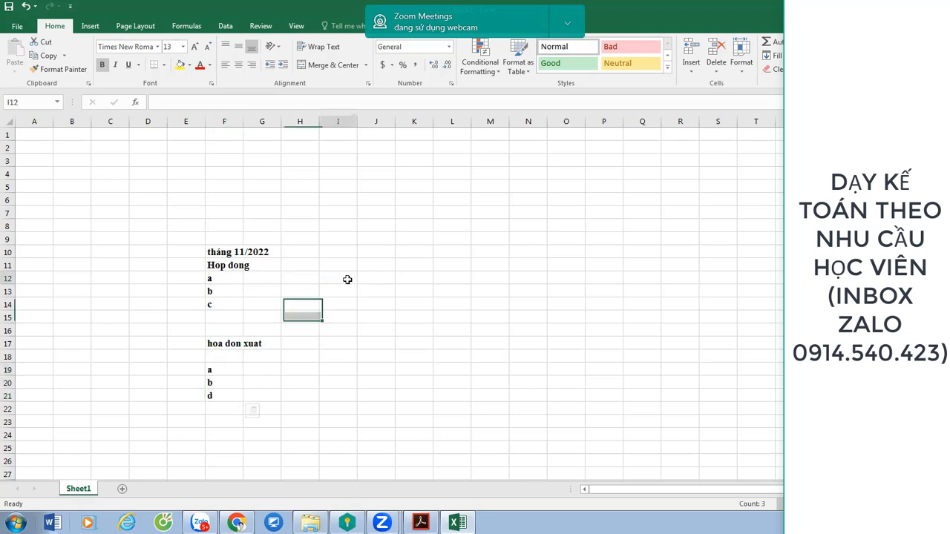
drag(221, 281, 226, 304)
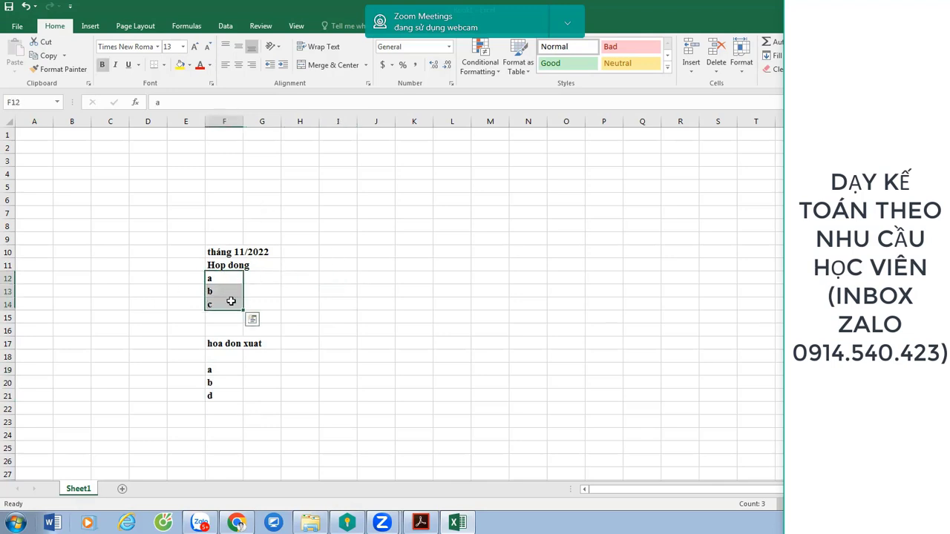
click(225, 372)
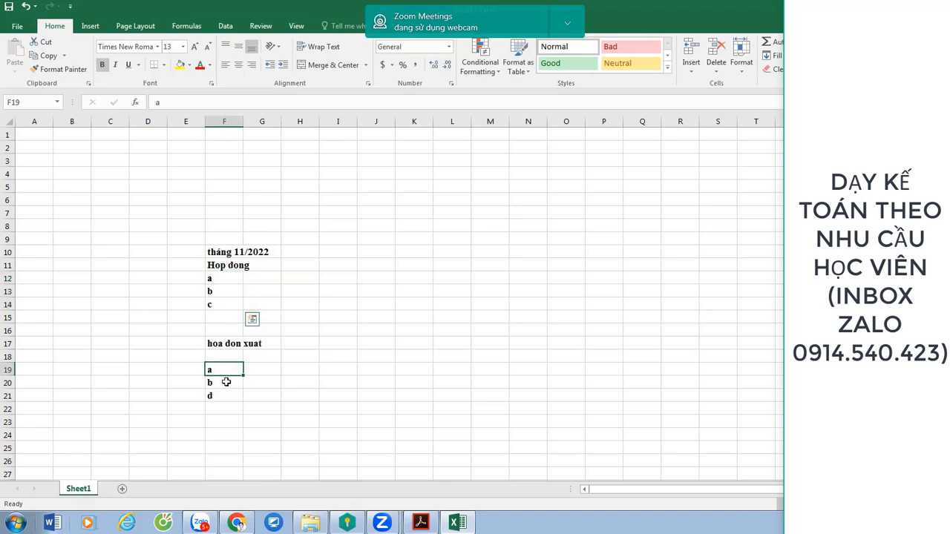
click(225, 383)
click(227, 396)
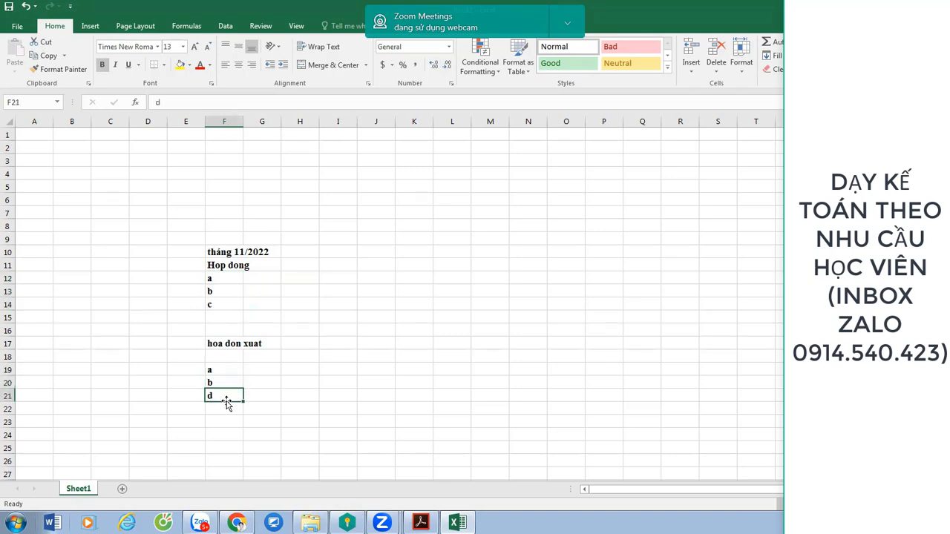
click(451, 306)
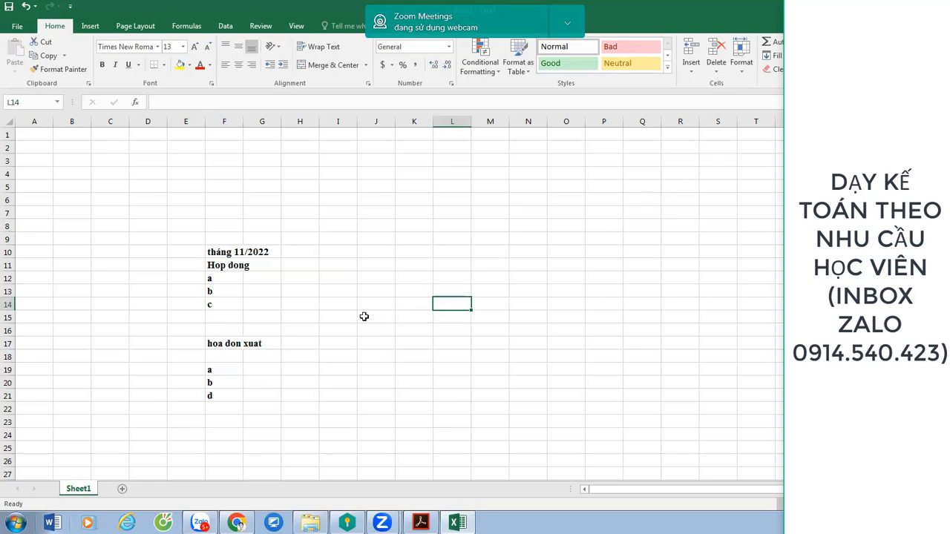
- Colour the text of the contract block in F10:I14 red
drag(220, 253, 320, 302)
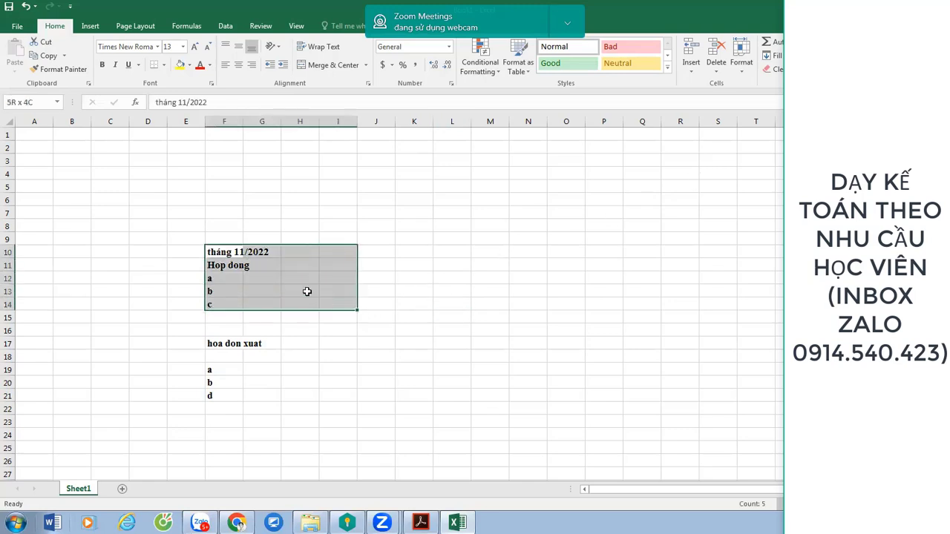
click(199, 64)
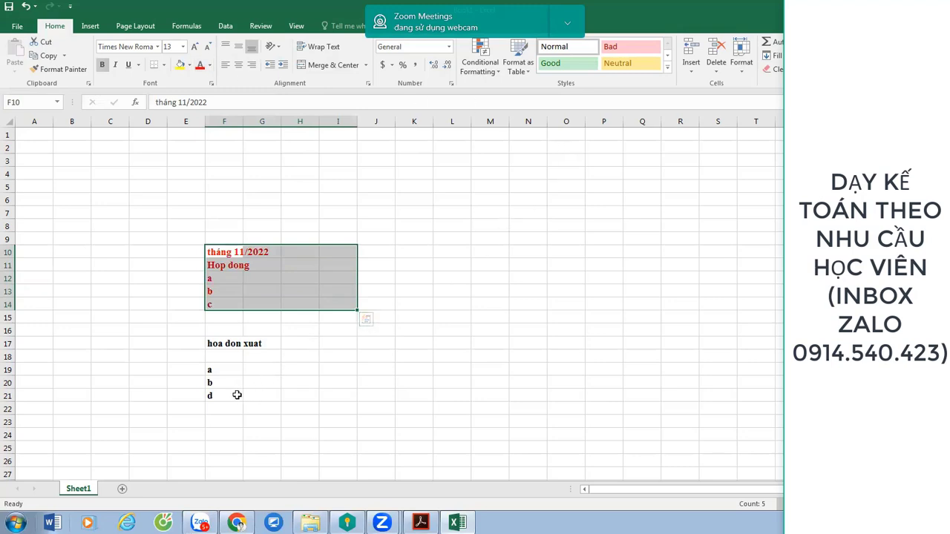
click(238, 394)
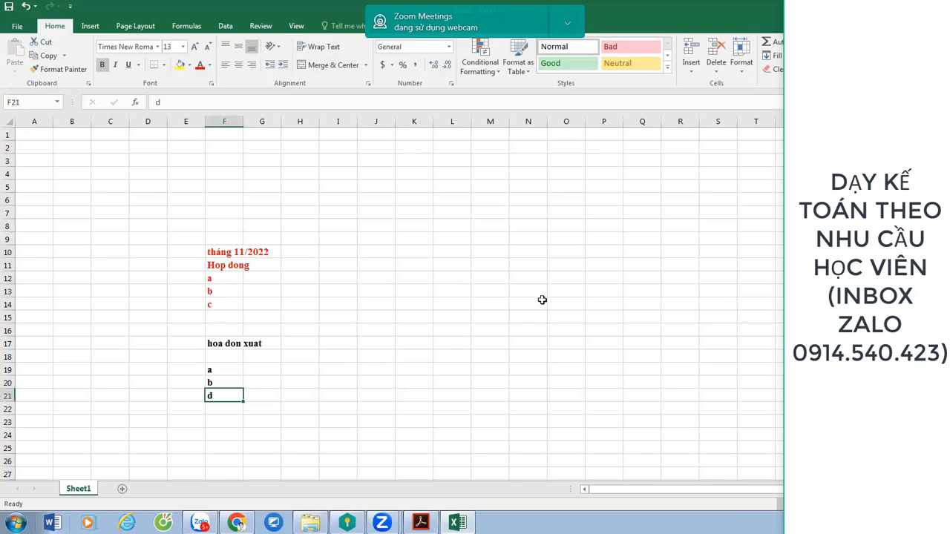
- Compare the invoice items in F19:F21 with the contract items in F12:F14, especially item c against item d
click(251, 269)
drag(222, 344, 240, 394)
click(285, 380)
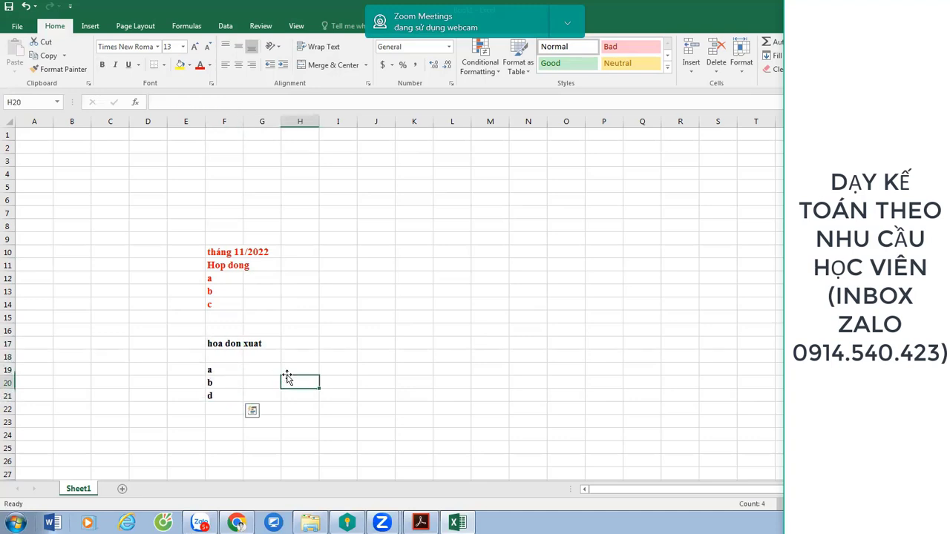
click(230, 344)
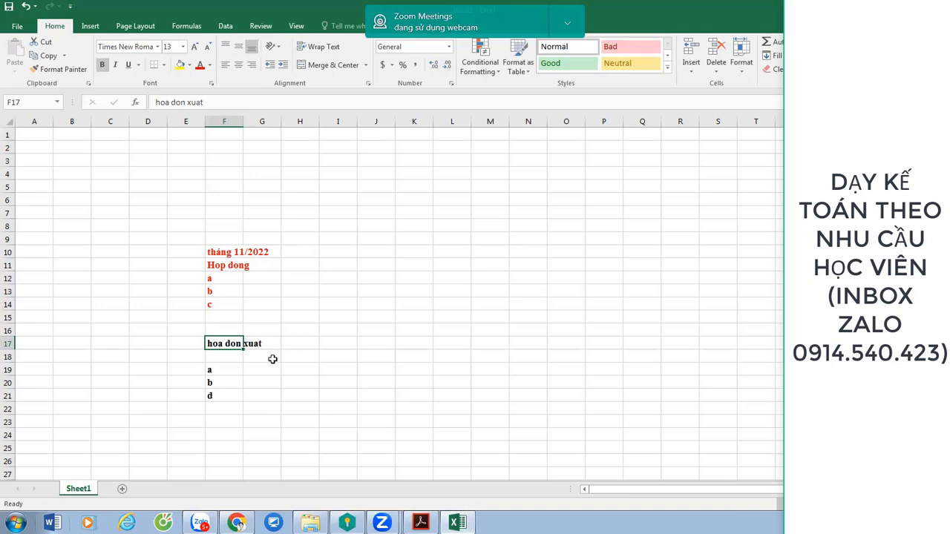
drag(226, 371, 239, 390)
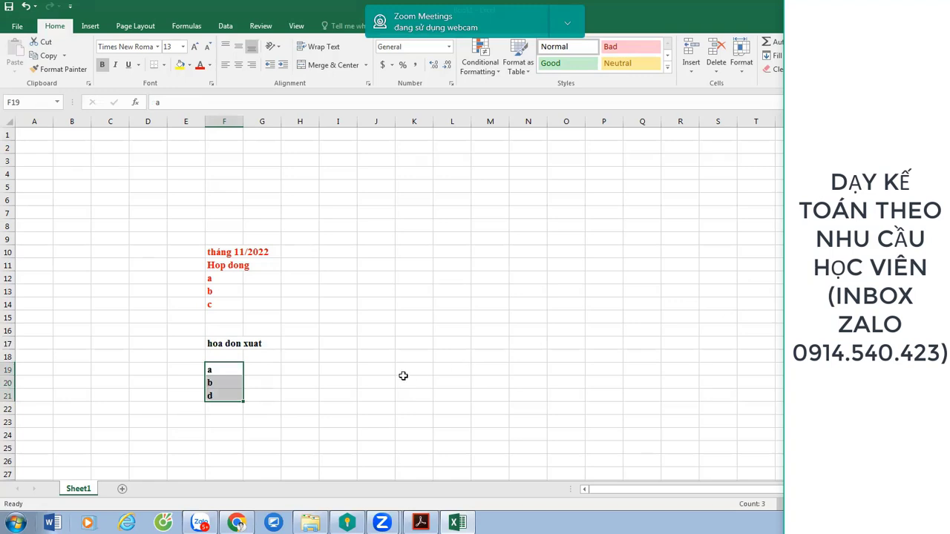
click(233, 306)
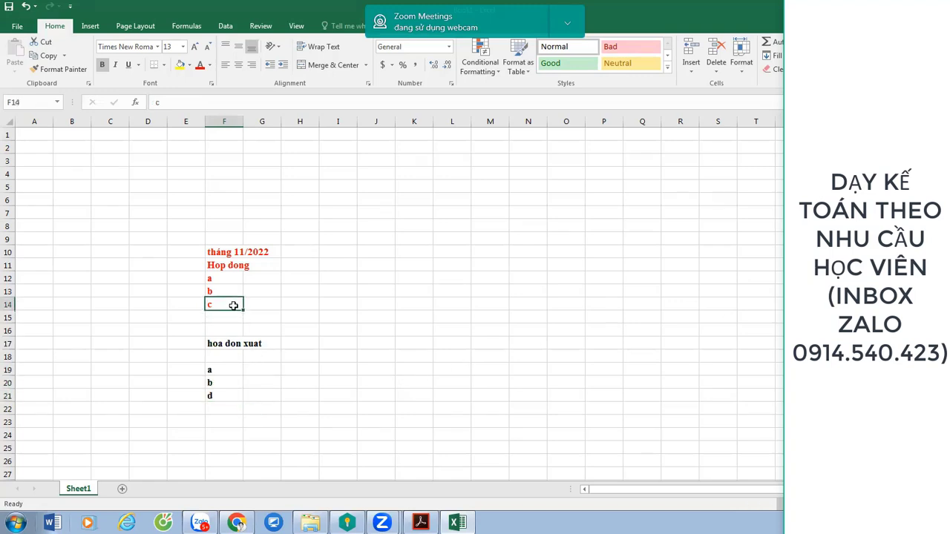
click(231, 395)
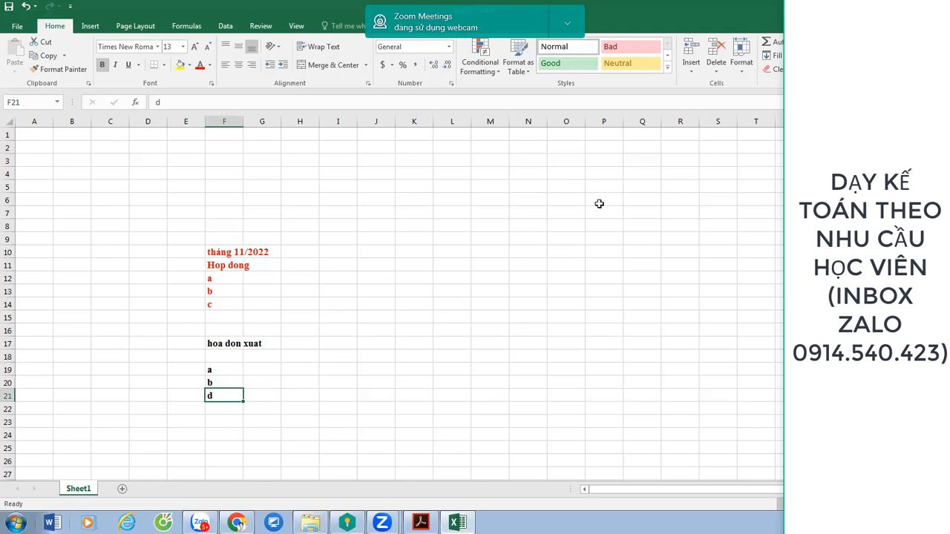
click(237, 304)
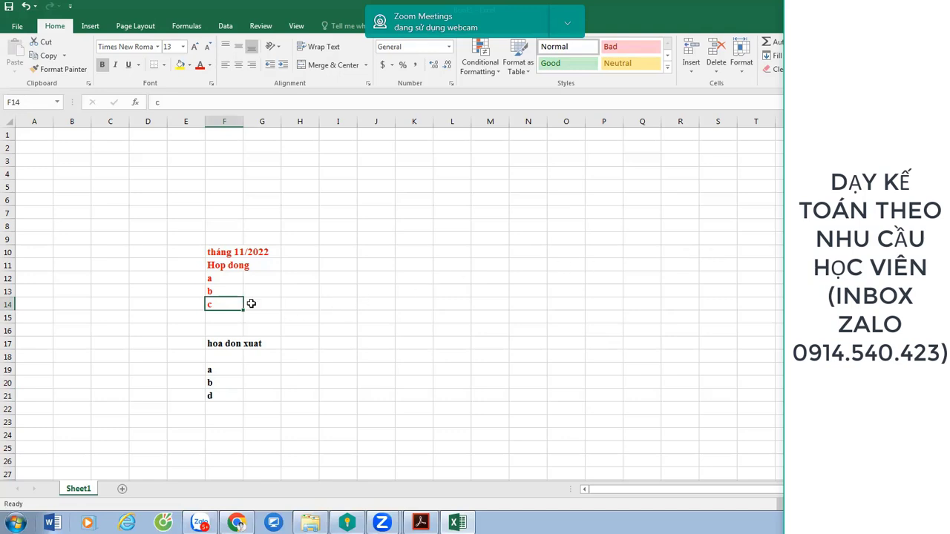
click(218, 260)
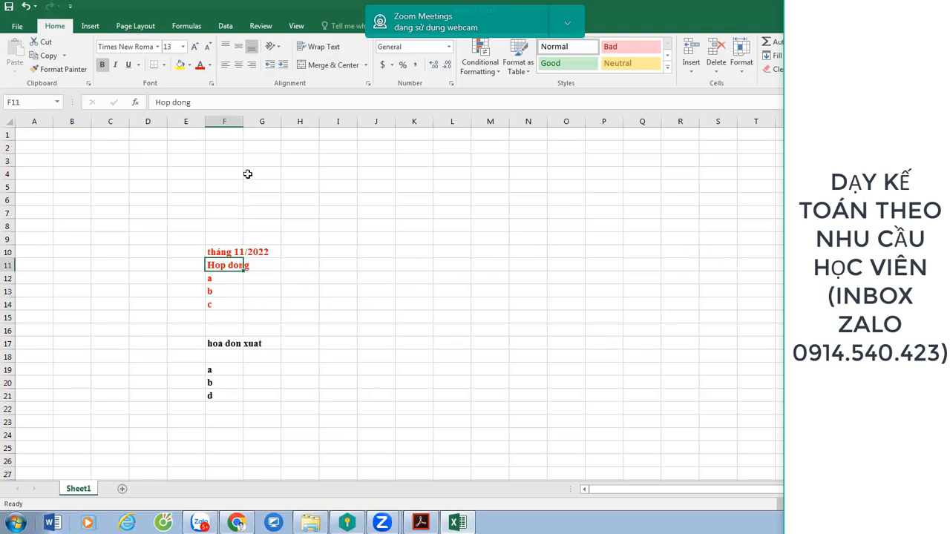
- Widen column F so its text fits, and review the contract and invoice item lists
drag(243, 121, 269, 135)
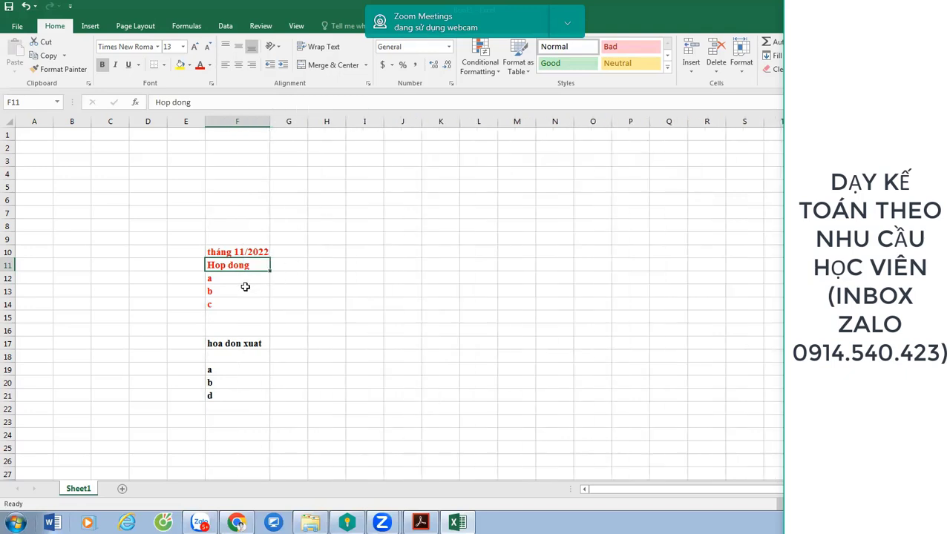
drag(252, 311, 246, 292)
drag(247, 278, 248, 304)
drag(244, 366, 247, 393)
drag(230, 277, 235, 301)
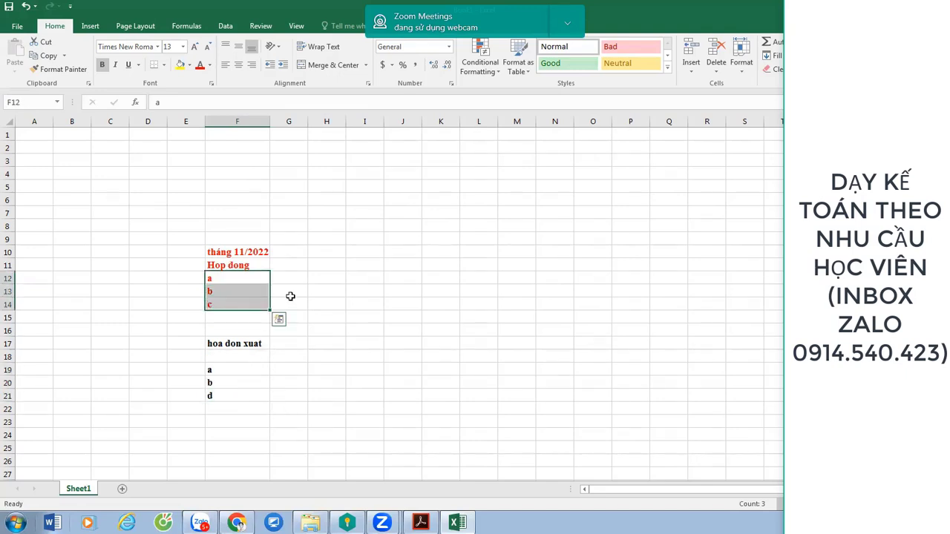
- Enter "no 156" in I13 with the items a, b and c in the cells below it
click(347, 287)
text(no 156)
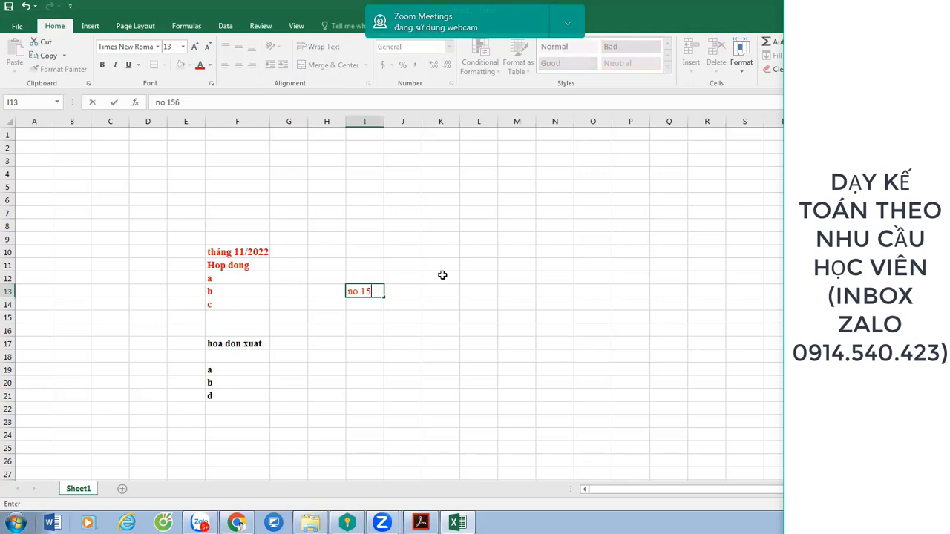
key(Return)
text(a)
key(Return)
text(b)
key(Return)
text(c)
key(Return)
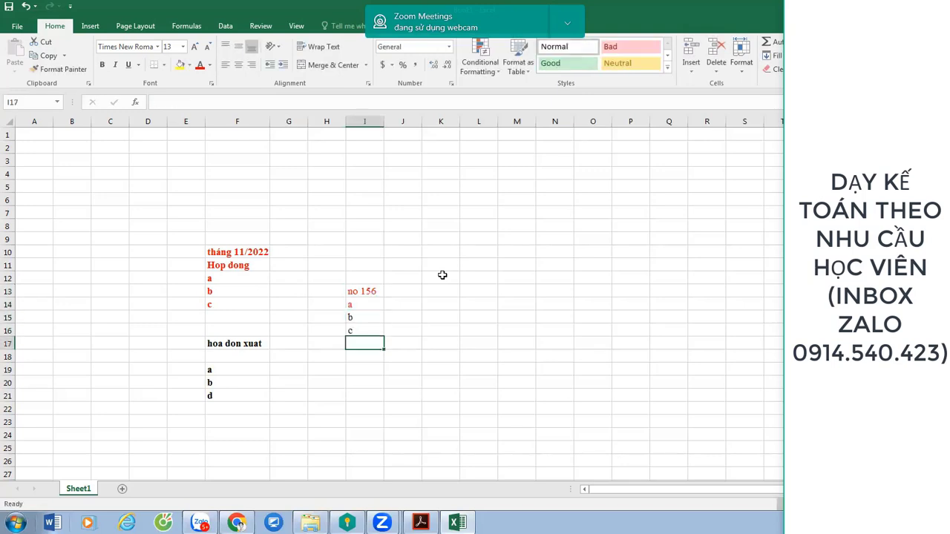
- Change the last item under "no 156" to d and enter the period 11/2022 in I12 above the list
drag(226, 369, 230, 394)
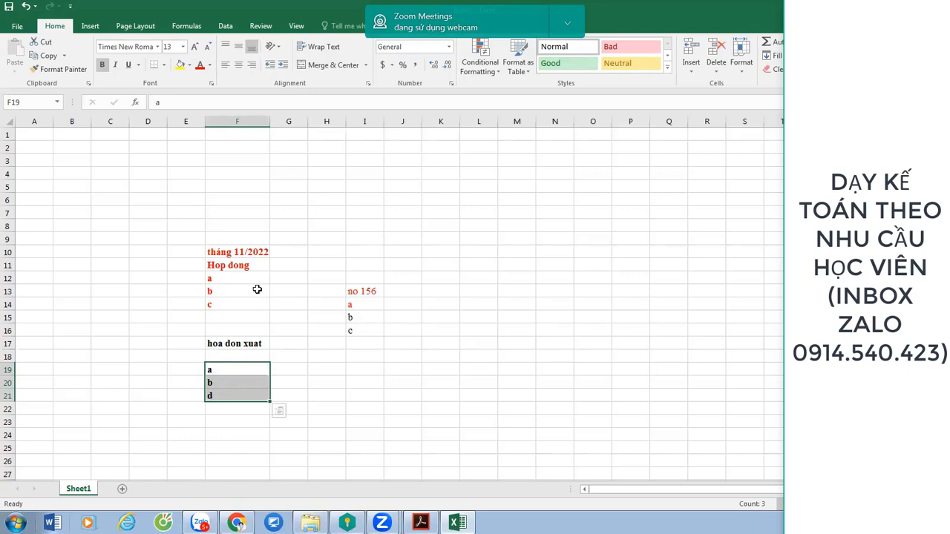
click(259, 278)
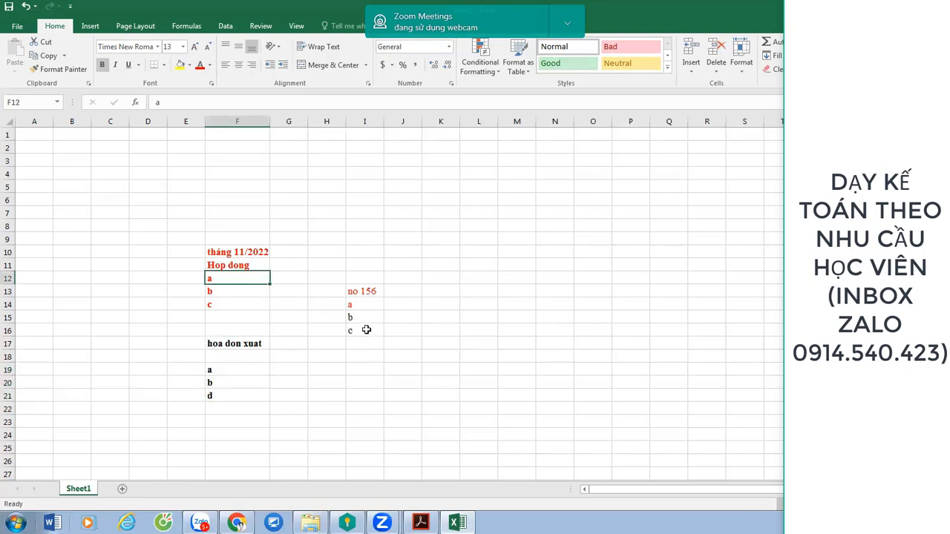
click(369, 330)
text(d)
click(481, 323)
click(371, 276)
text(11/2022)
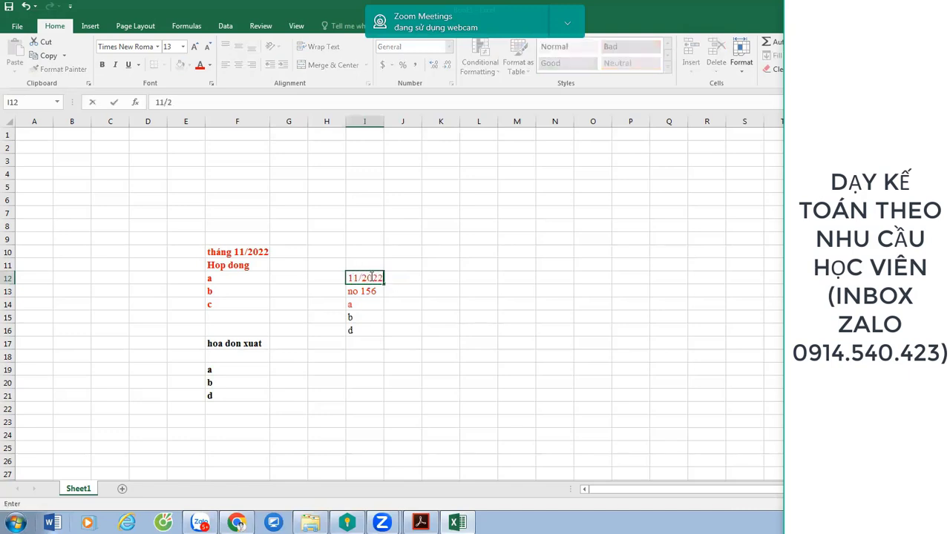
key(Return)
click(371, 276)
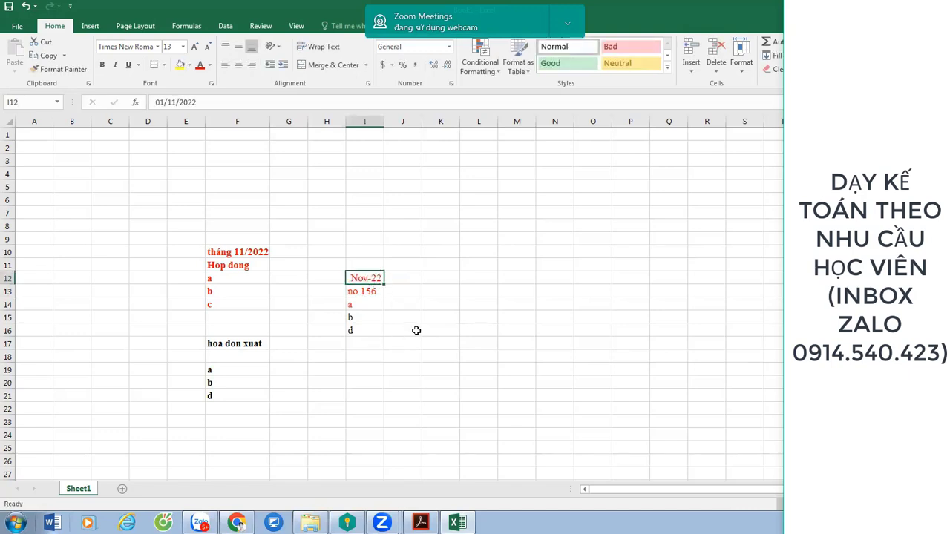
- Enter the date 20/11/2023 in L18 and the note "Xuat ban lai mat hang d" in L23
click(467, 357)
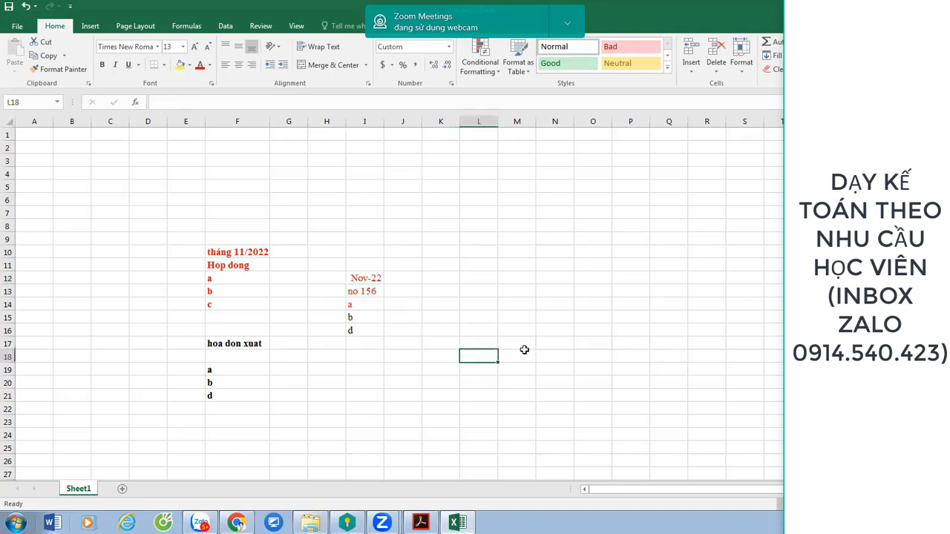
text(20/11/2023)
key(Return)
click(480, 409)
click(487, 423)
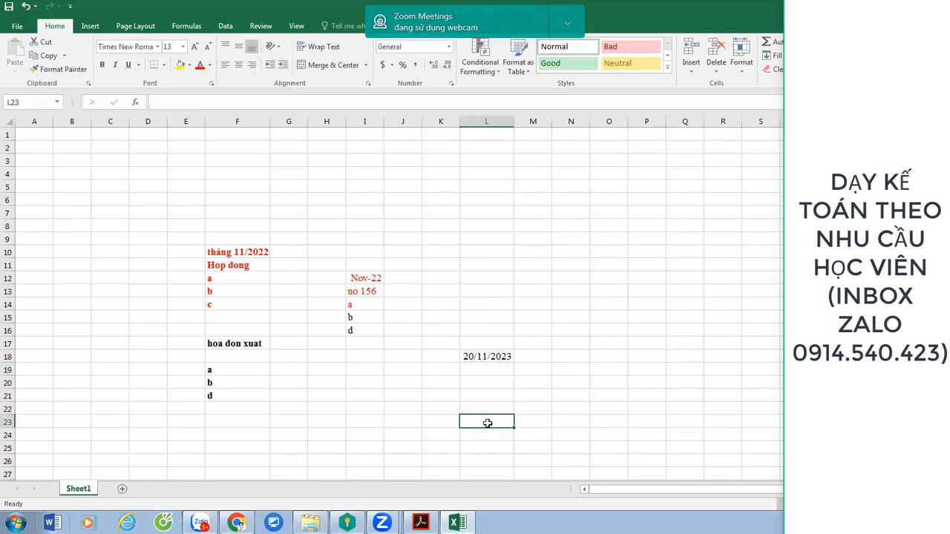
text(Xuat ban)
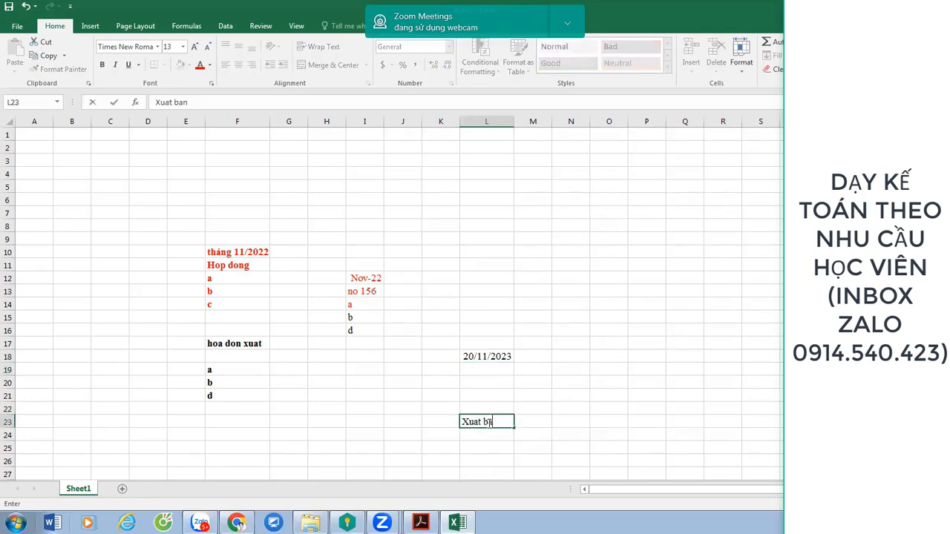
text( lai mat hang)
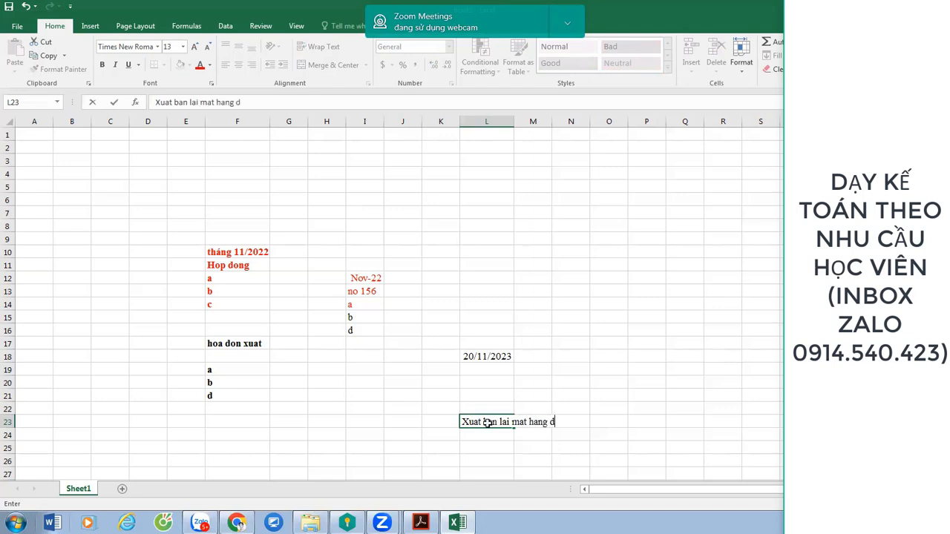
text( d)
key(Return)
click(489, 422)
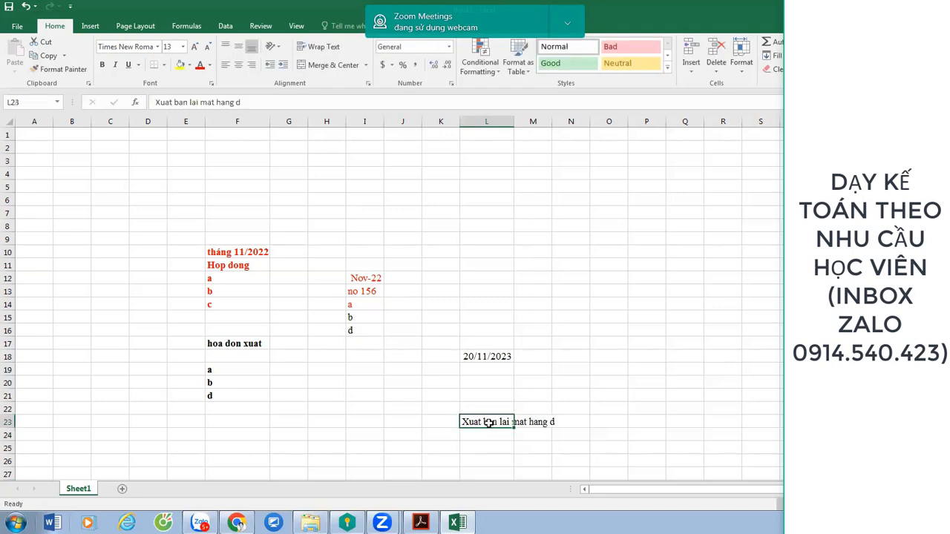
- Add the note "va e mua lai mat hang c" in P23, on the same row as the resale note
scroll(550, 397, down, 2)
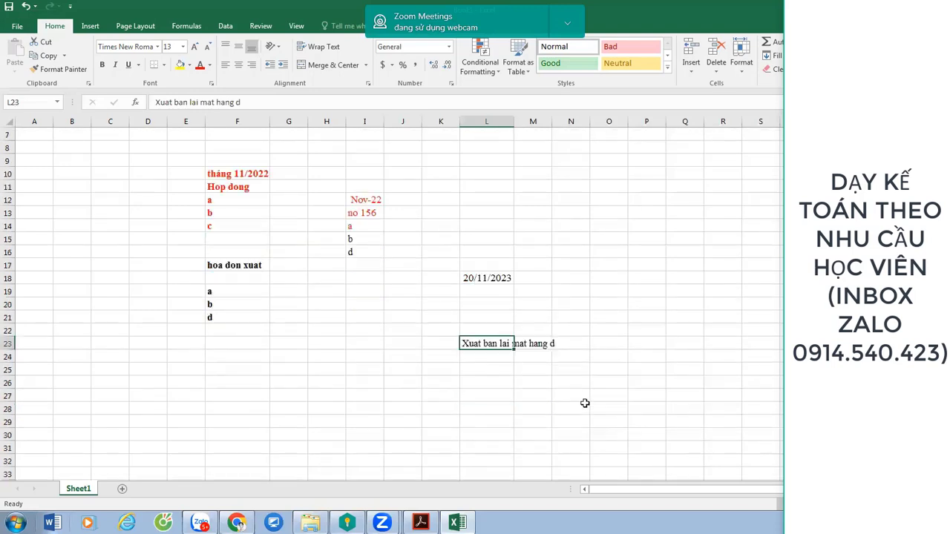
click(628, 340)
text(va e mua)
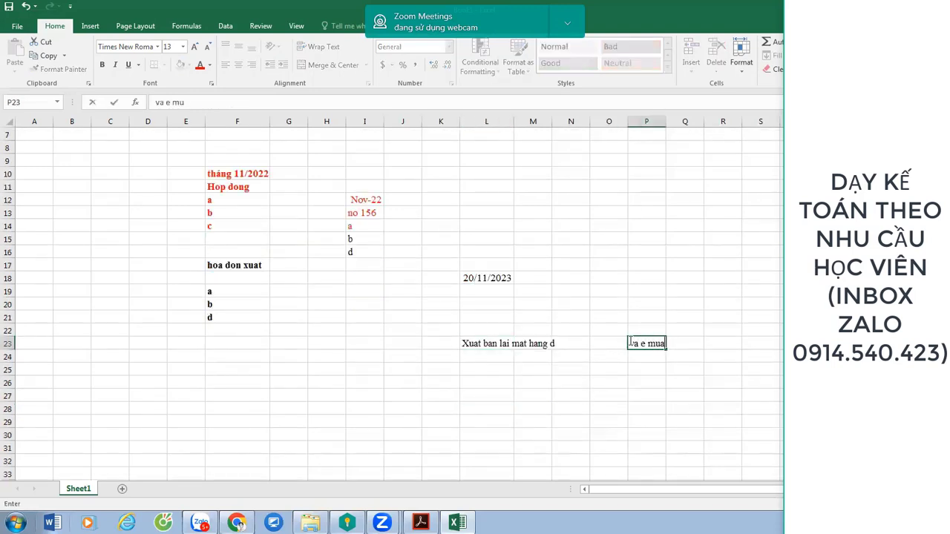
text( lai mat hang c)
key(Return)
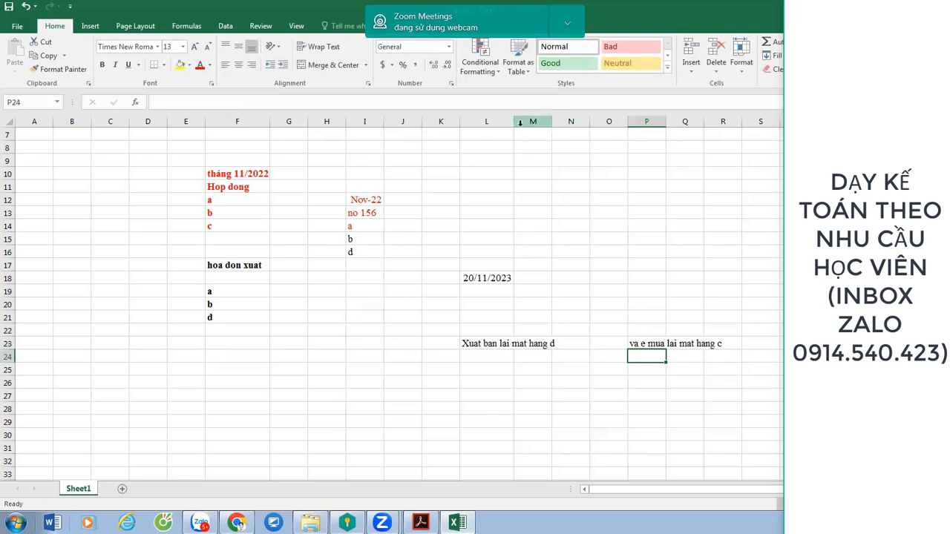
- Widen column L so the resale note in L23 fits, and review it with the date in L18
drag(515, 123, 563, 140)
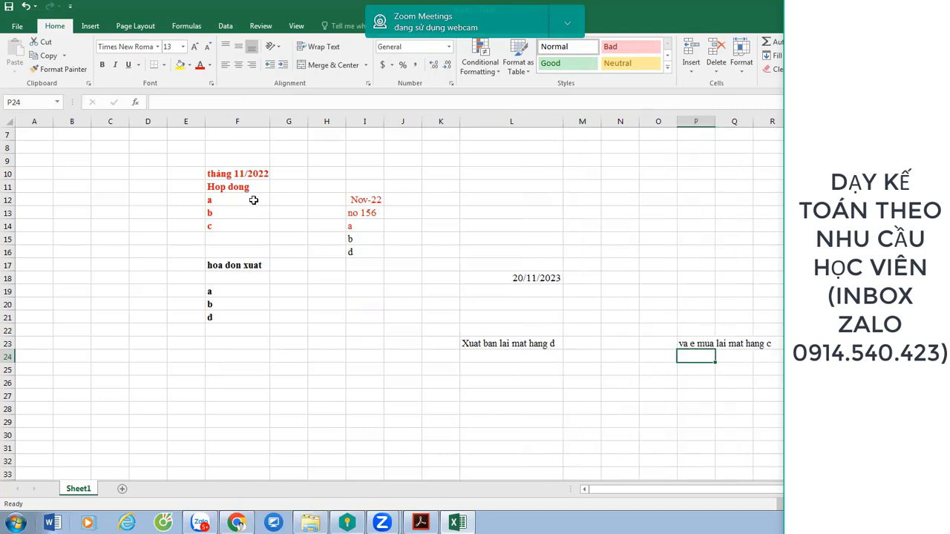
click(548, 344)
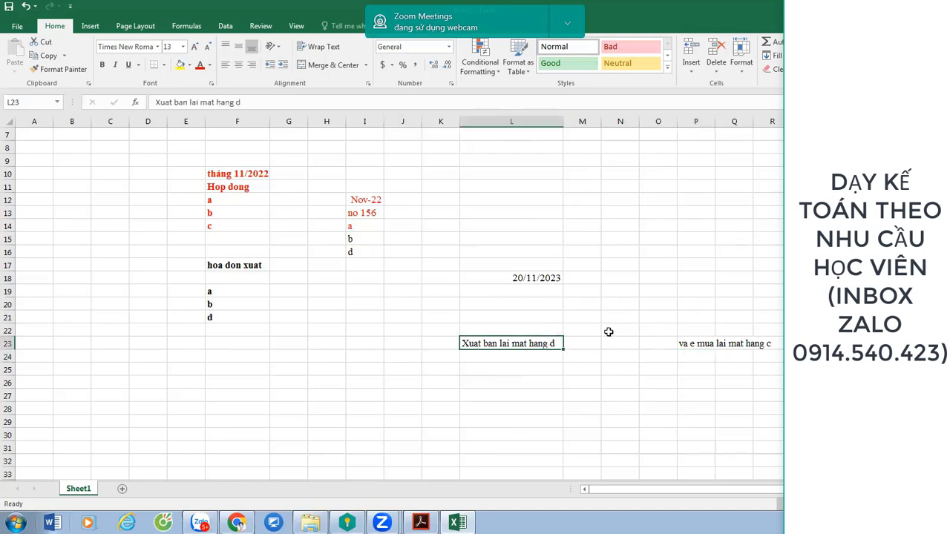
drag(545, 279, 547, 343)
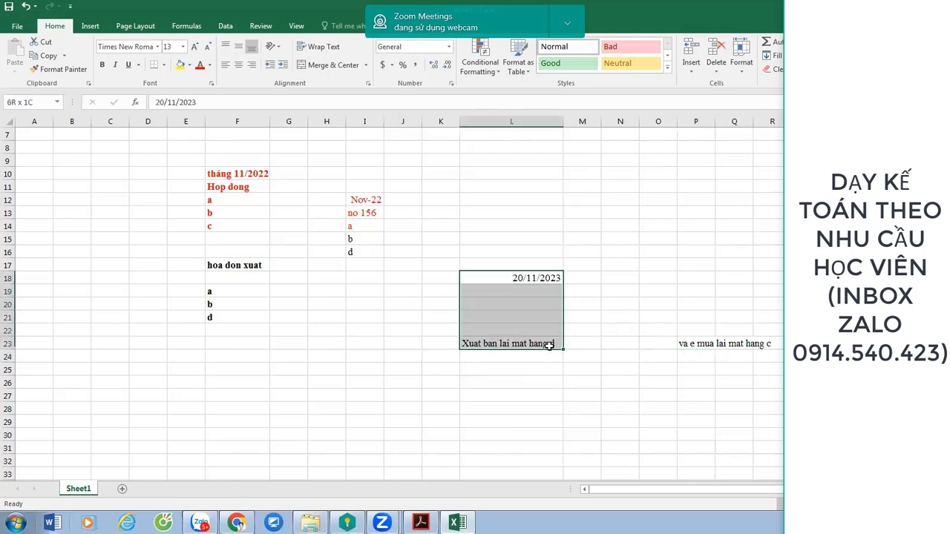
click(530, 280)
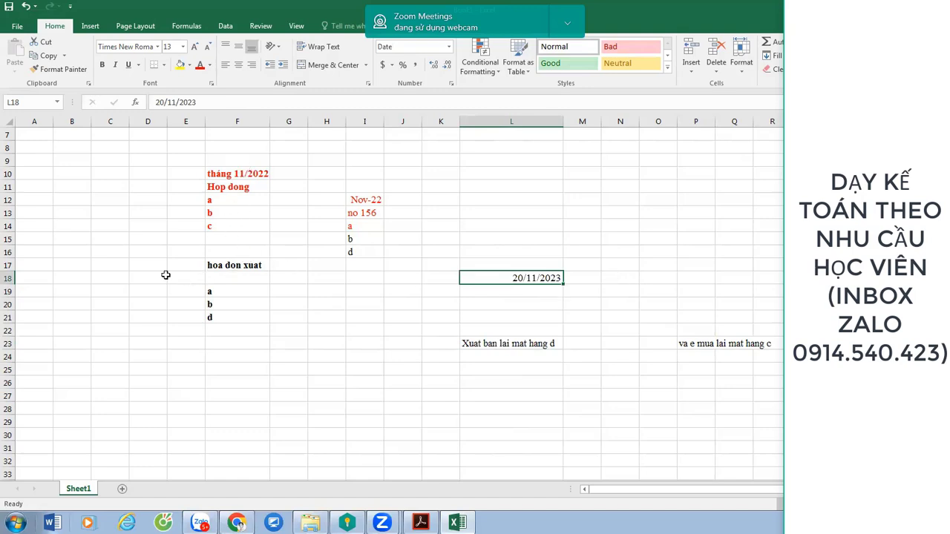
- Enter "Cty ABC" in D17 beside the invoice heading and make it bold
click(138, 265)
text(Cty ABC)
key(Up)
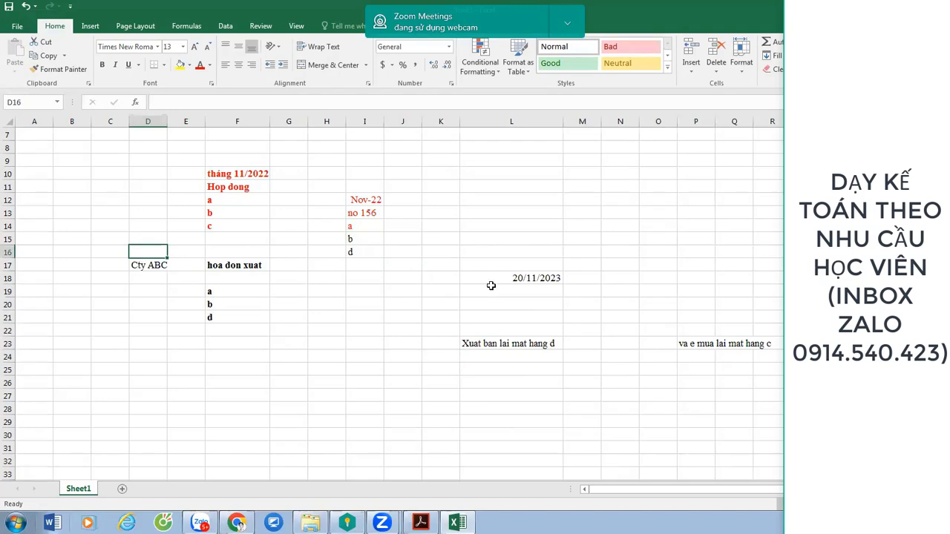
click(138, 264)
key(ctrl+b)
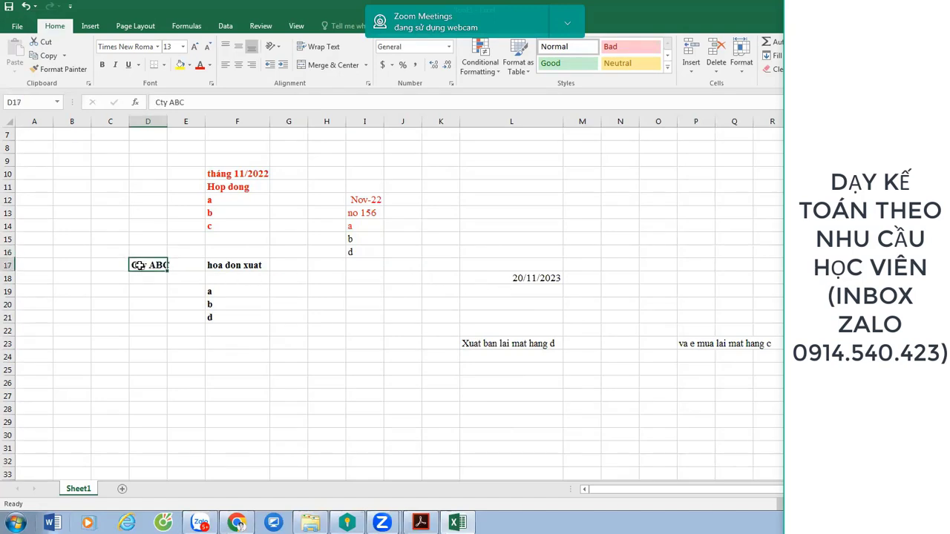
- Make the resale note in L23 bold and widen columns D and L to fit their bold text
click(528, 339)
click(148, 264)
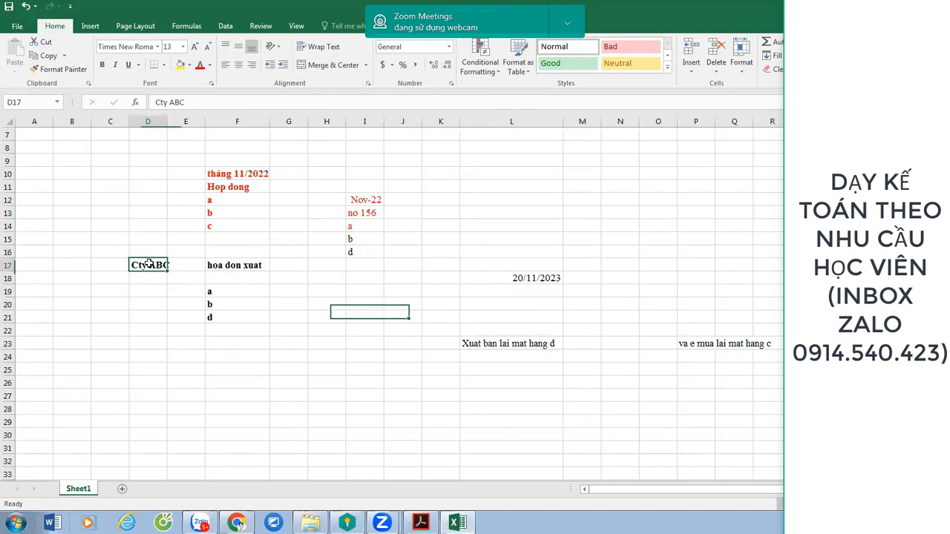
click(544, 342)
key(ctrl+b)
drag(168, 122, 183, 124)
drag(578, 121, 593, 120)
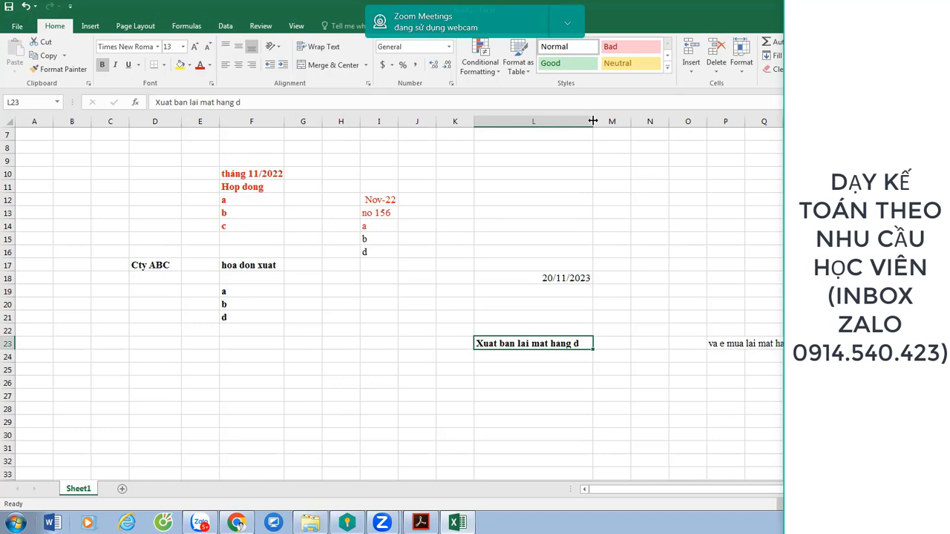
- Fill the invoice block D17:G22 with yellow
click(460, 217)
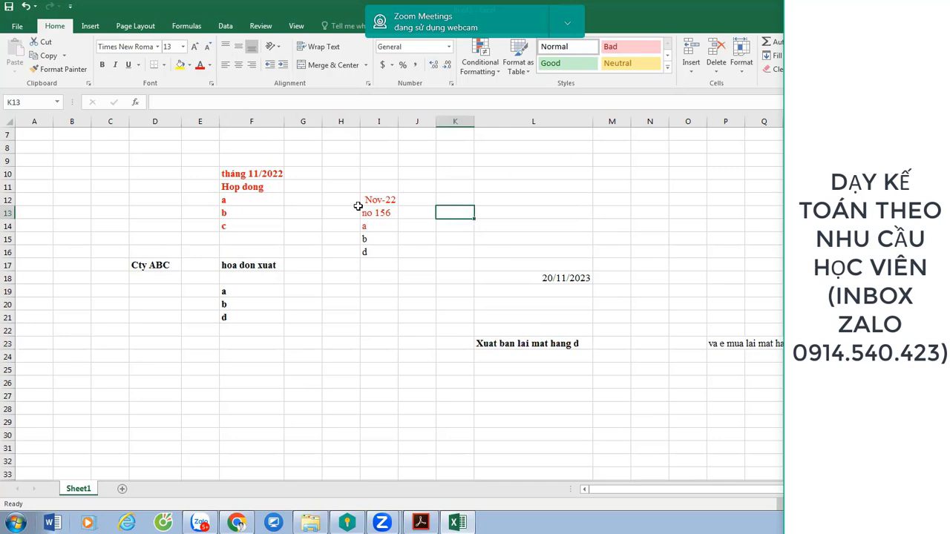
drag(160, 268, 316, 330)
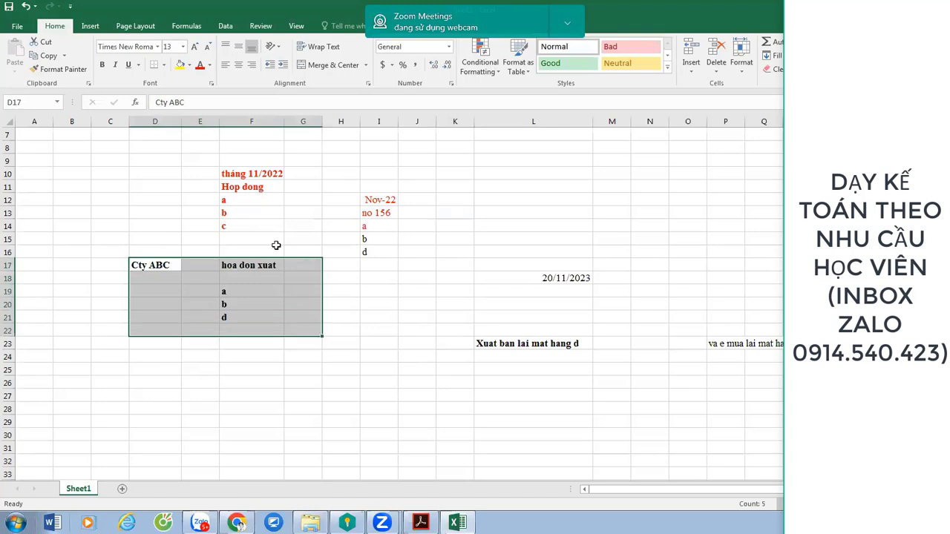
click(180, 65)
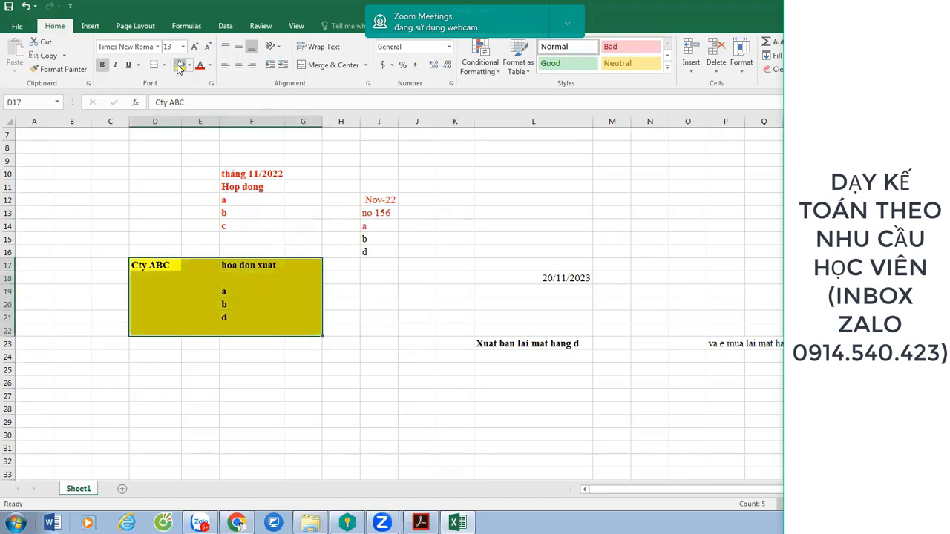
click(396, 237)
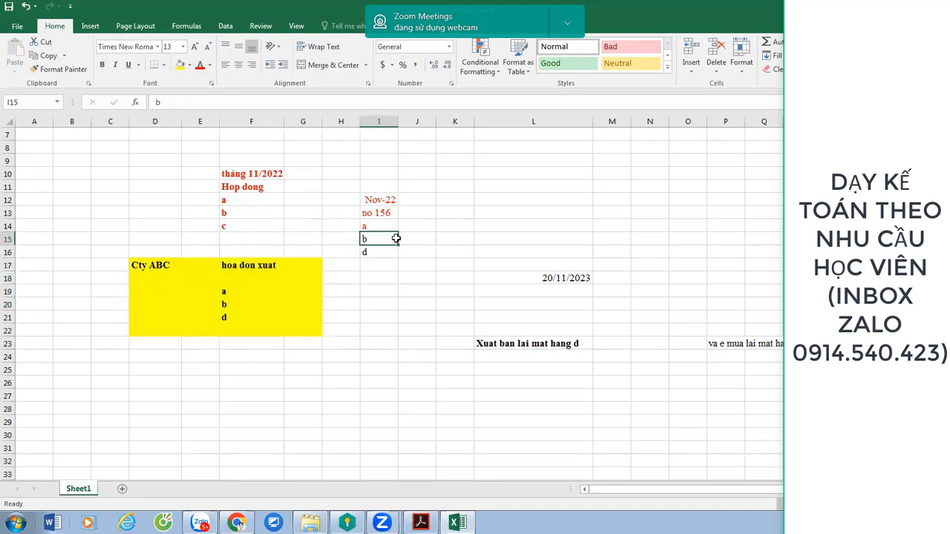
- Enter the note "ko hop phap" in B17 beside the yellow Cty ABC invoice block
click(286, 279)
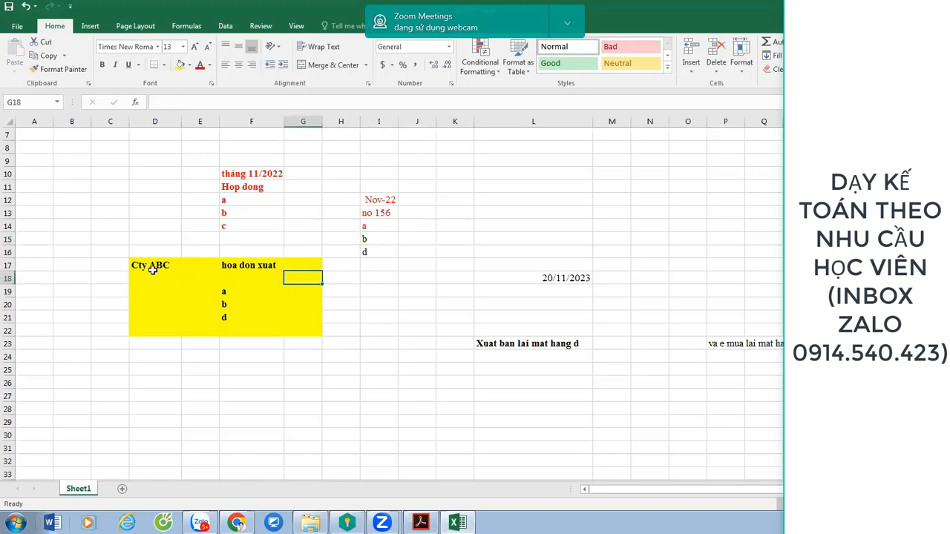
click(89, 264)
text(ko hop)
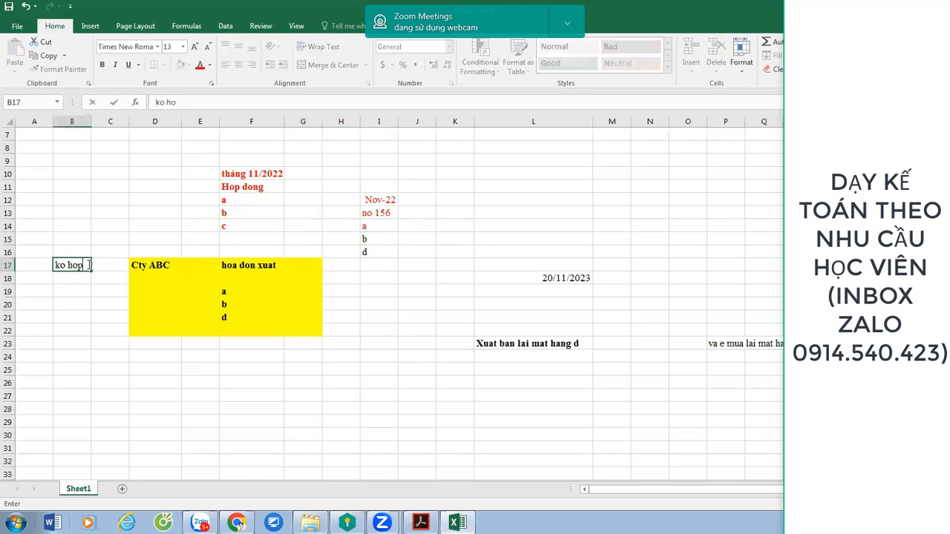
text( phap)
key(Return)
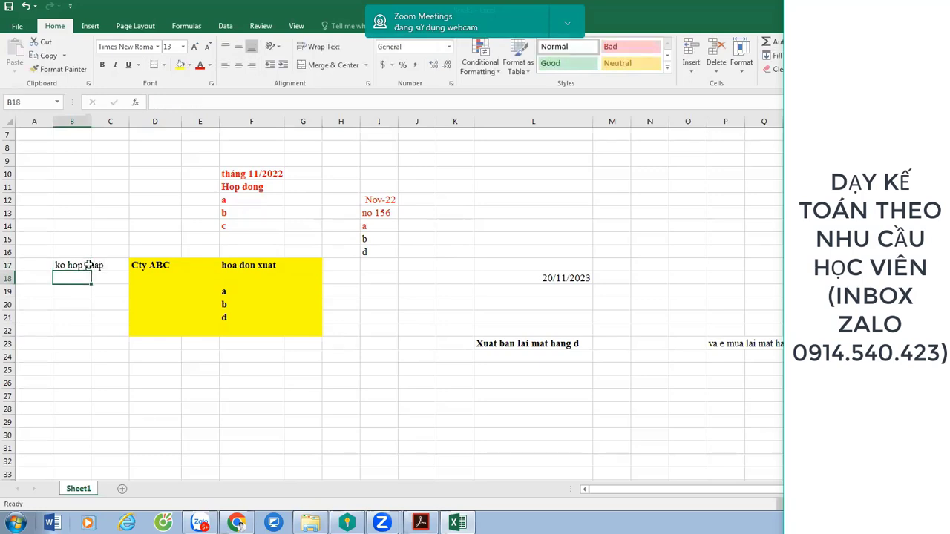
- Enter "ke khai bo sung" in F25 below the invoice block and keep it bold
click(233, 372)
text(ke)
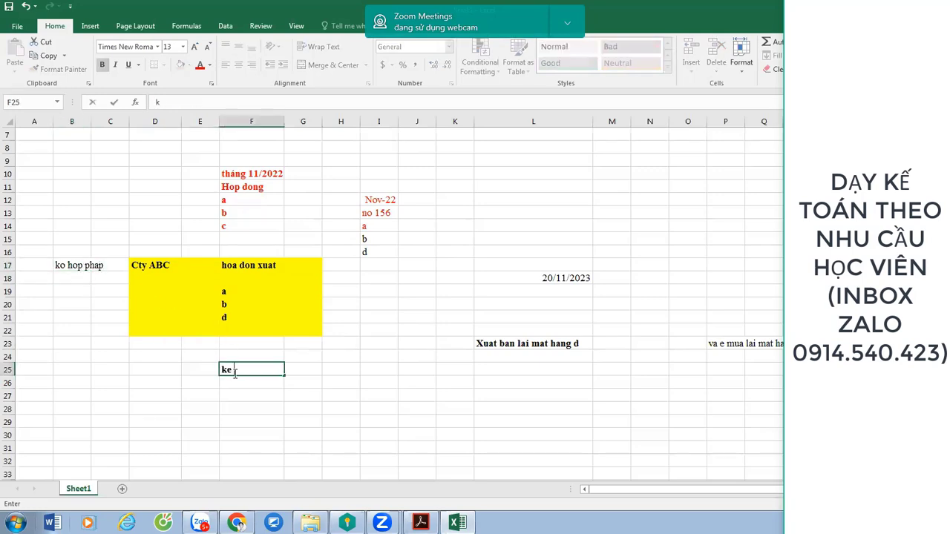
text( khai bo sung)
key(Return)
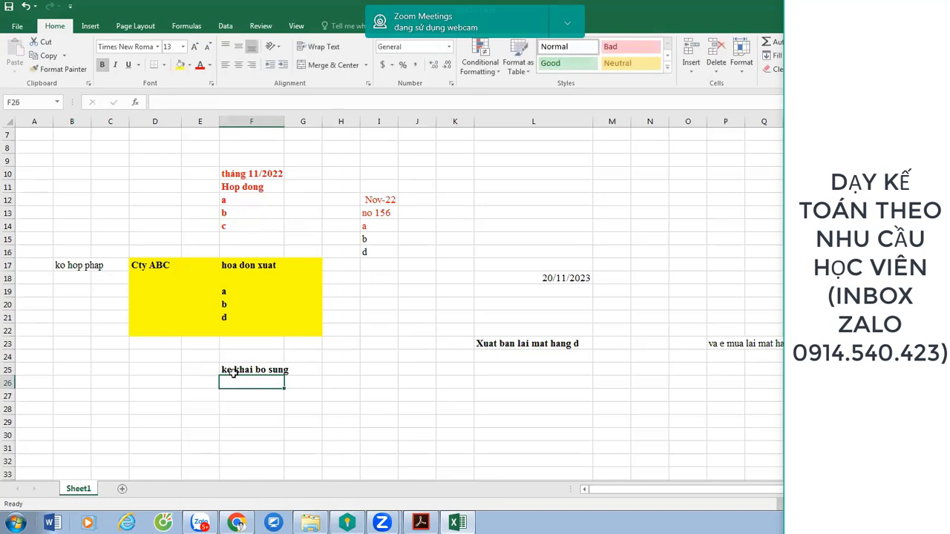
click(272, 368)
key(ctrl+b)
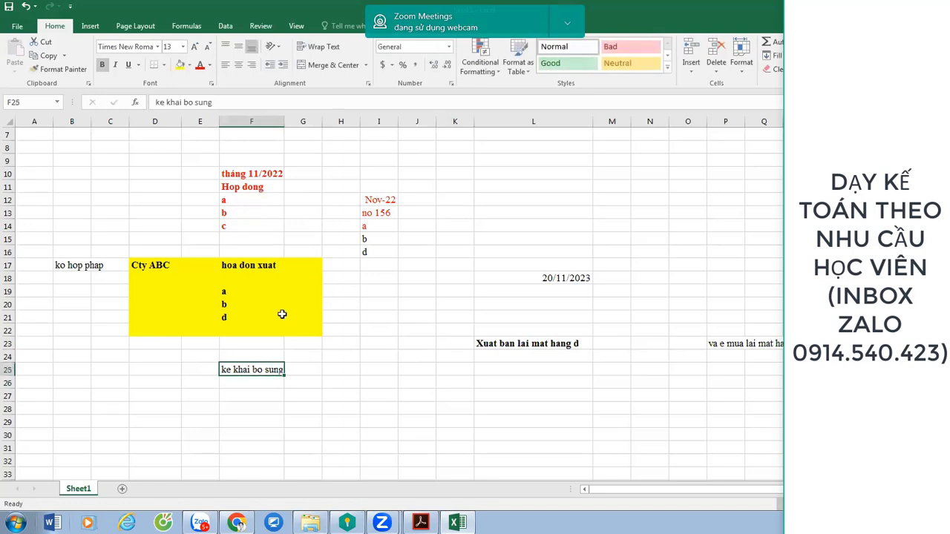
key(ctrl+b)
- Fill the "tháng 11/2022" heading in F10 with yellow and review the invoice items in F17:G22
click(263, 174)
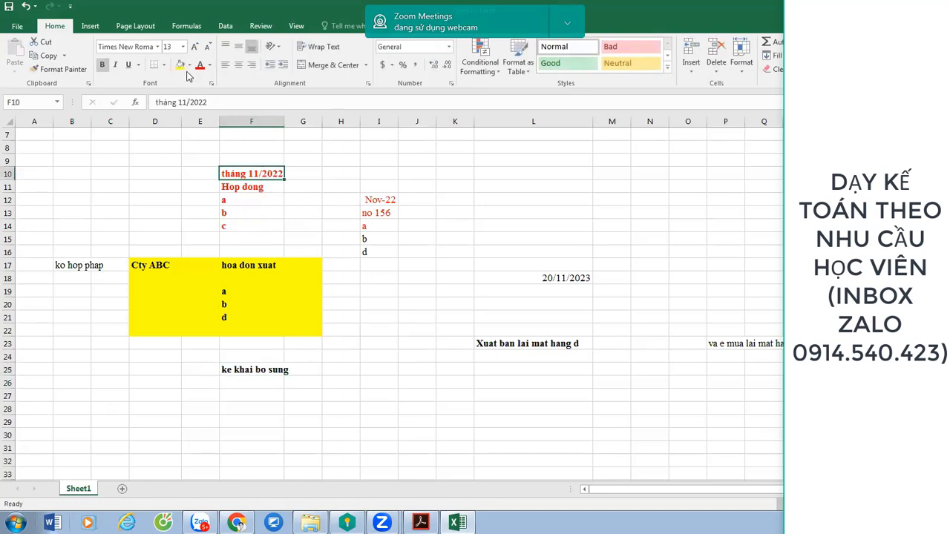
click(179, 65)
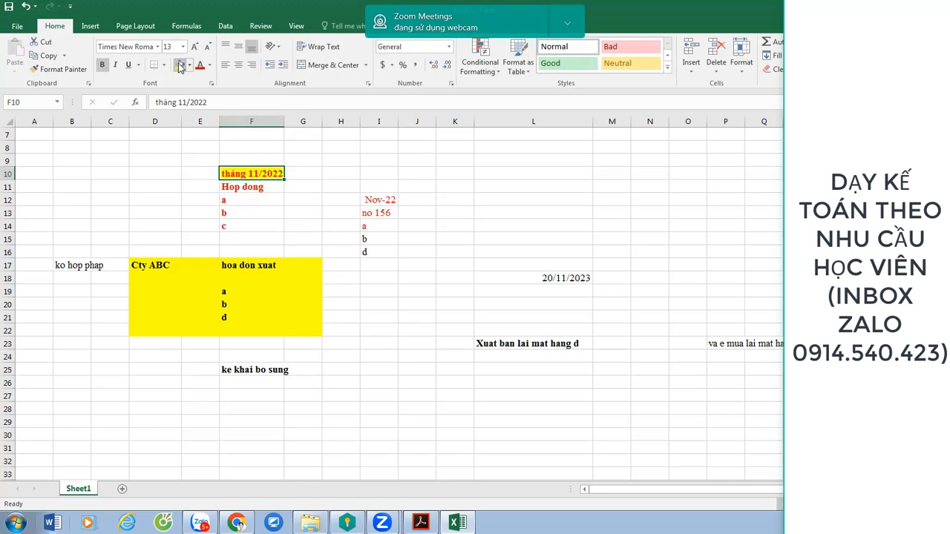
drag(222, 269, 318, 337)
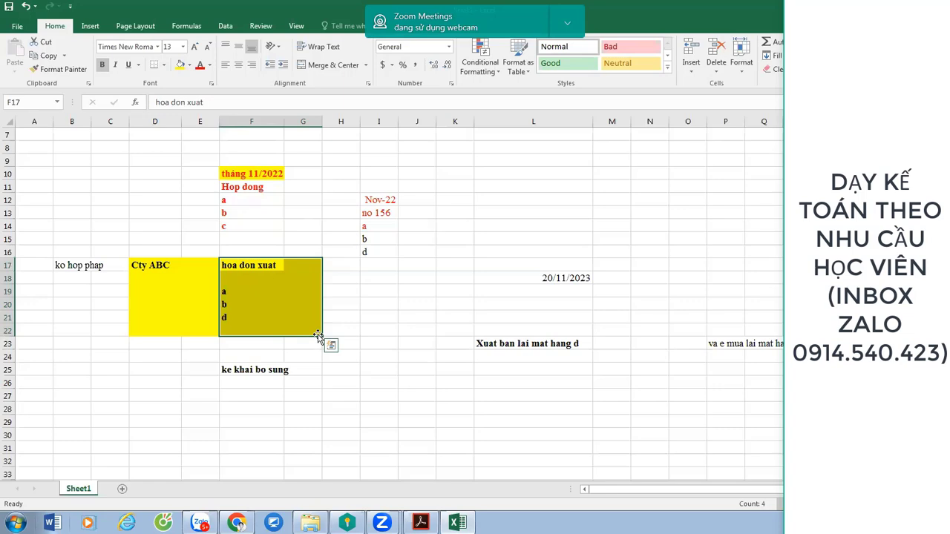
click(369, 265)
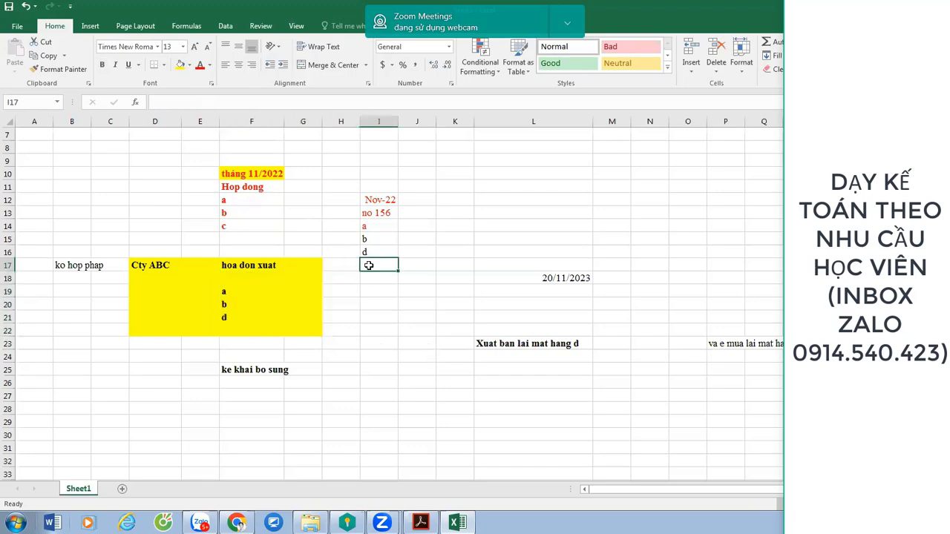
- Switch to the HTKK tax declaration software, sign in with the preset company tax code and decline the version 5.1.3 update
key(super+d)
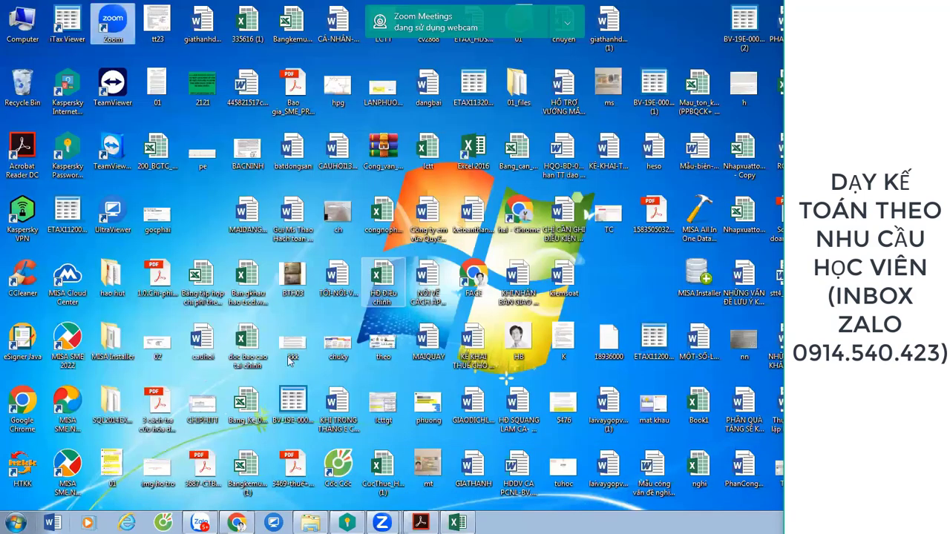
click(20, 469)
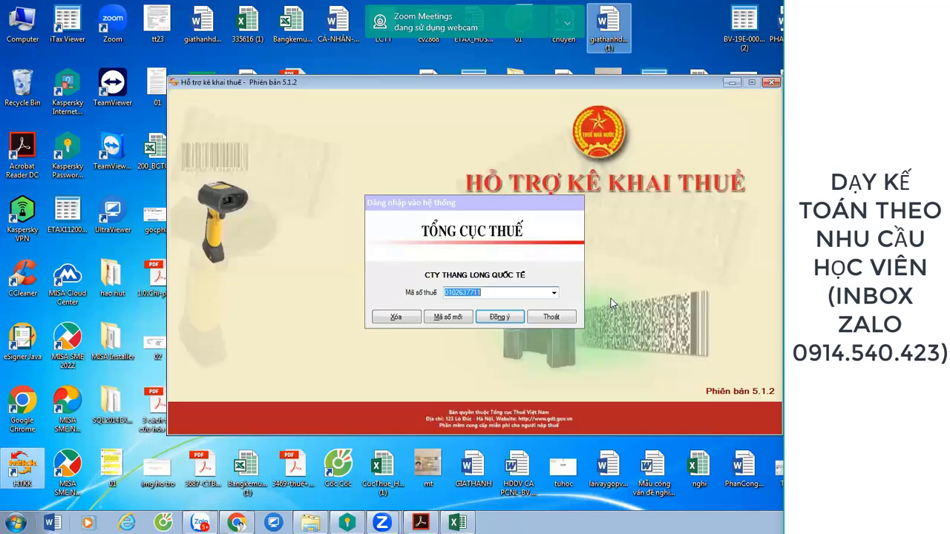
click(522, 322)
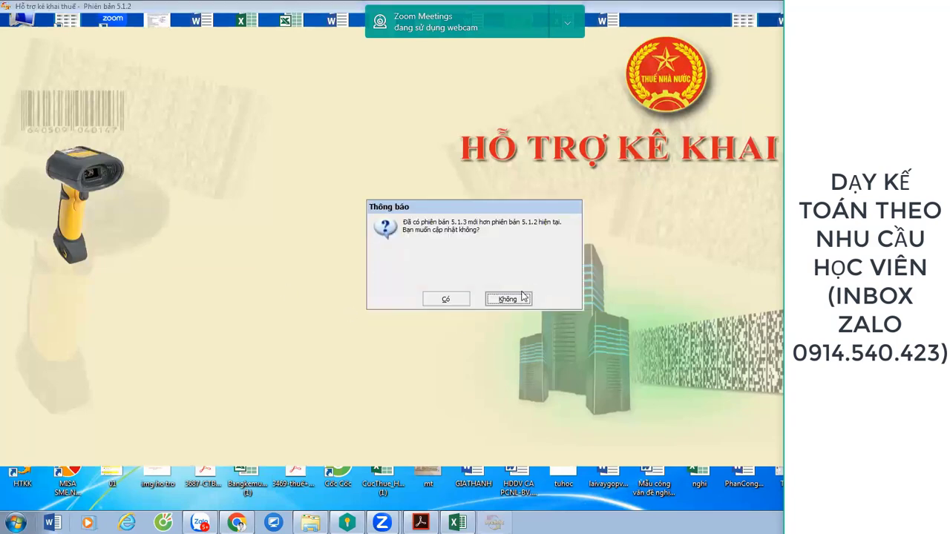
click(507, 298)
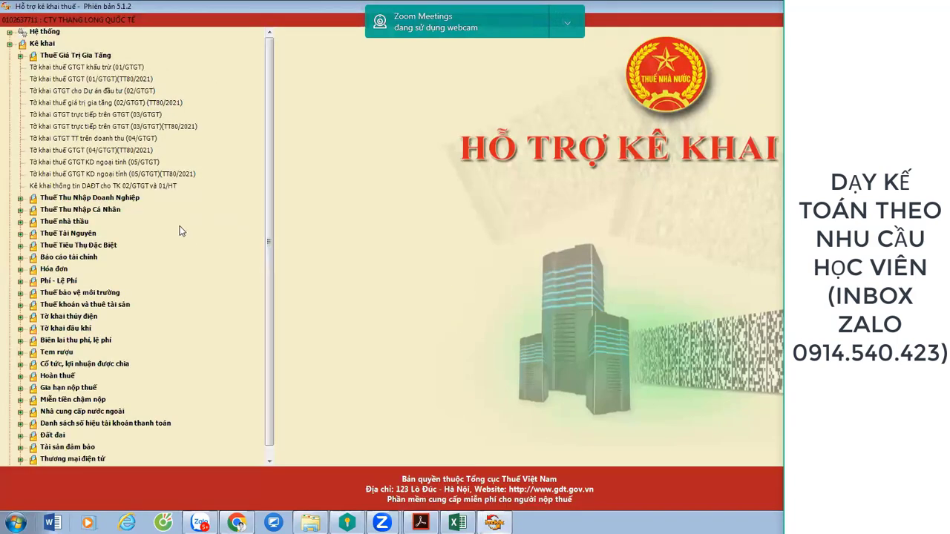
- Open a first-time VAT declaration 01/GTGT (TT80/2021) for October 2023 with the default business category
click(139, 80)
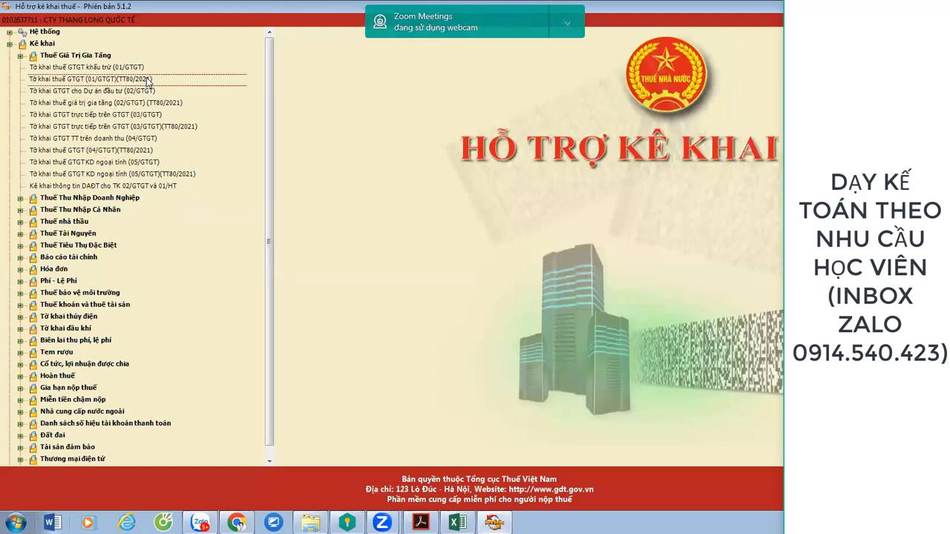
double_click(148, 82)
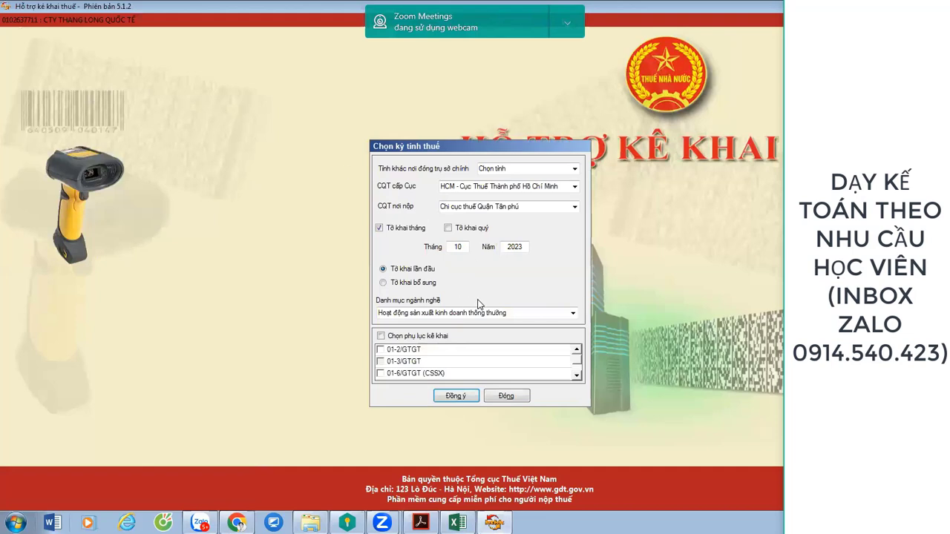
click(455, 396)
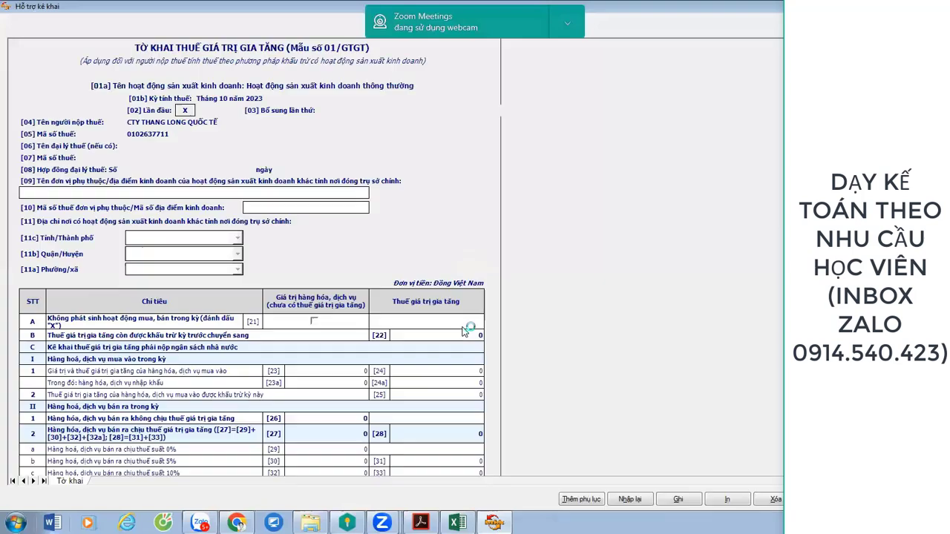
- Enter 1.000.000.000 as the purchased goods value in item [23] and 100.000.000 as the input VAT in item [24]
click(362, 371)
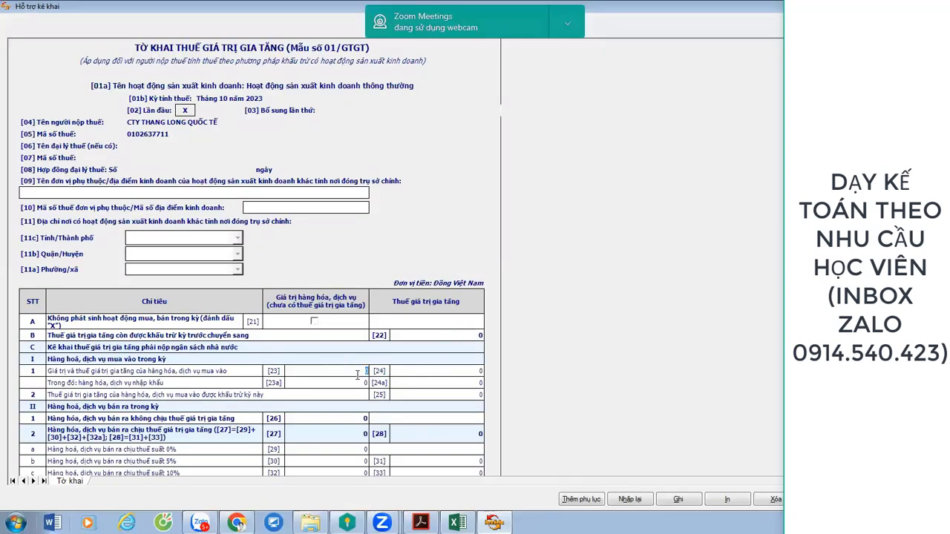
text(1.000.000.000)
click(472, 375)
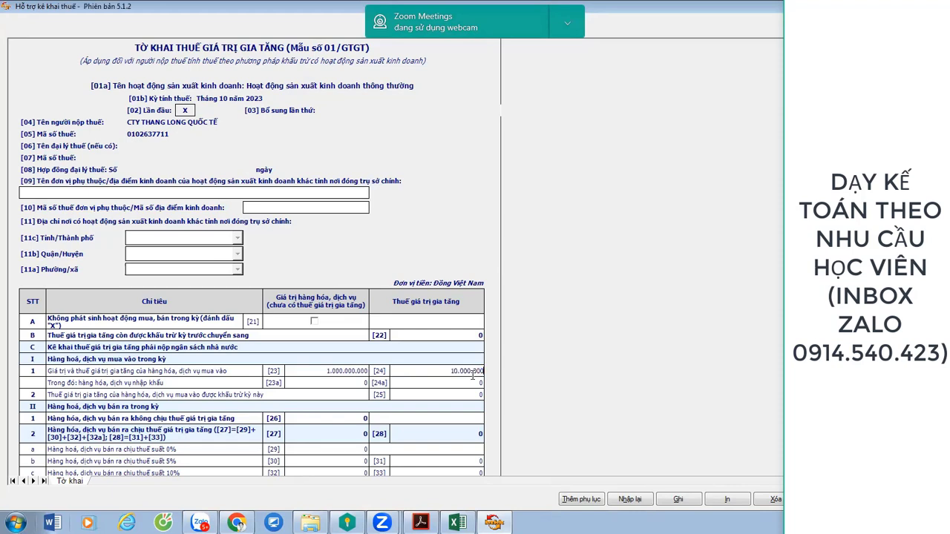
text(100000000)
click(476, 392)
click(350, 370)
key(Tab)
key(Tab)
- Switch back to Excel and compare the contract items, the invoice block, the stock entries in column I and the 20/11/2023 resale notes
key(alt+Tab)
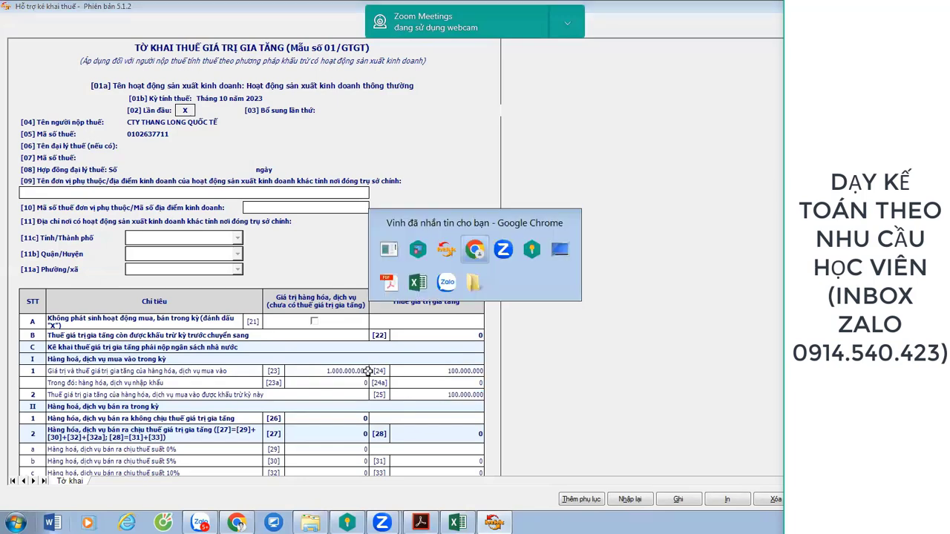
click(457, 523)
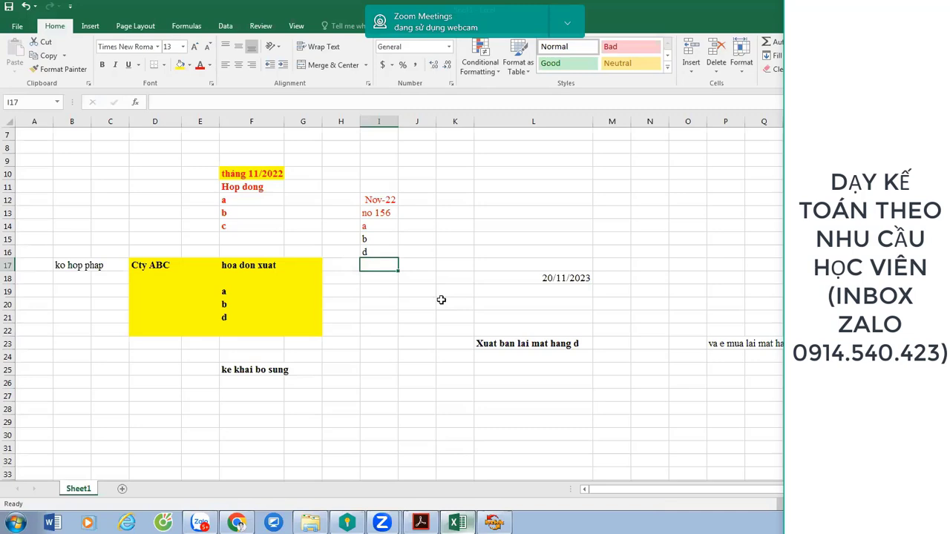
drag(152, 267, 292, 327)
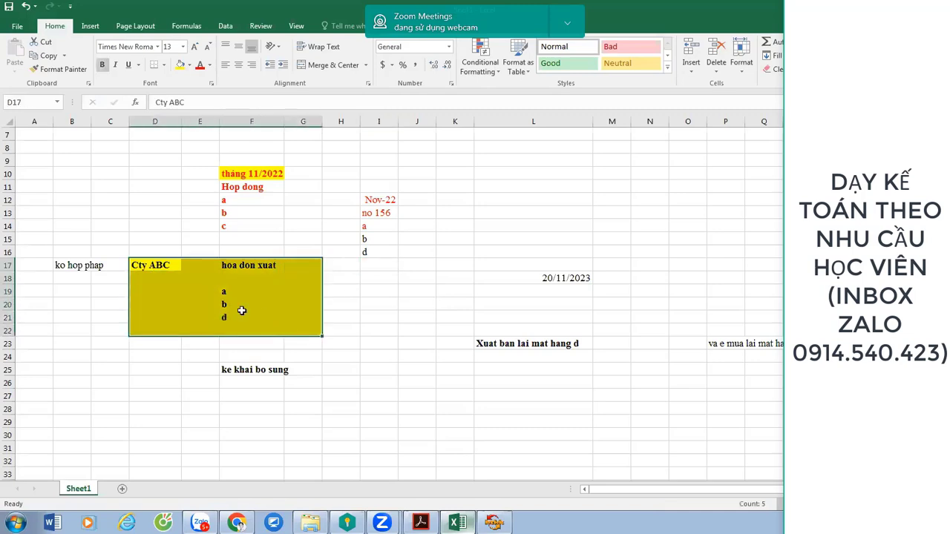
drag(225, 198, 238, 216)
drag(244, 307, 245, 294)
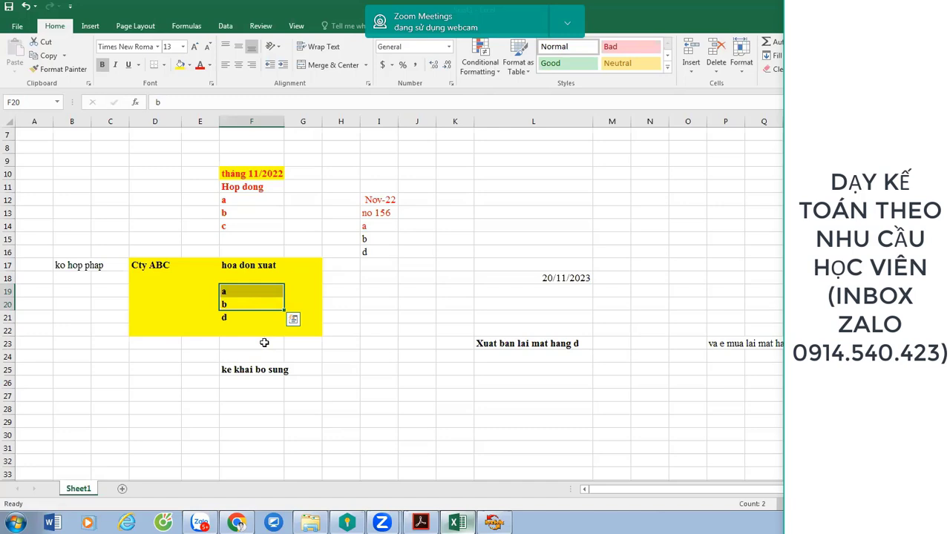
click(252, 318)
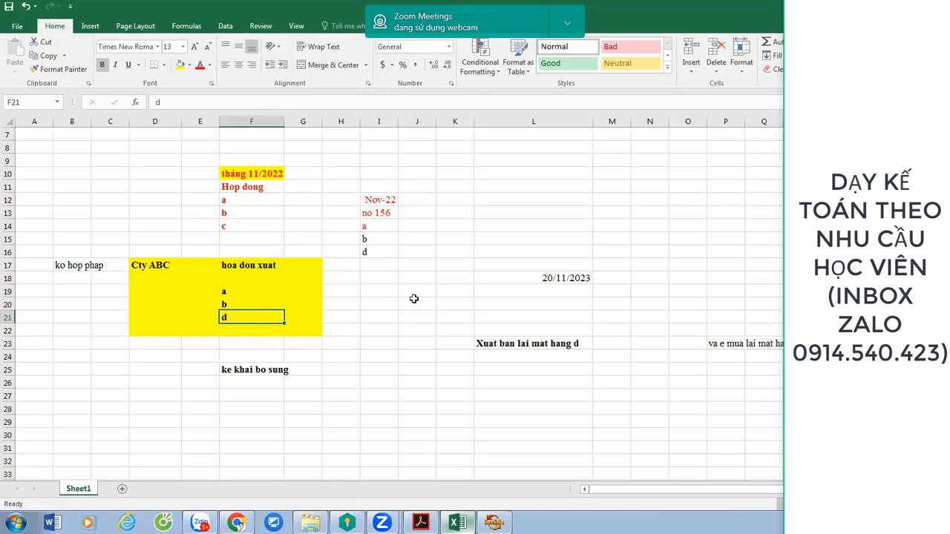
drag(156, 266, 292, 324)
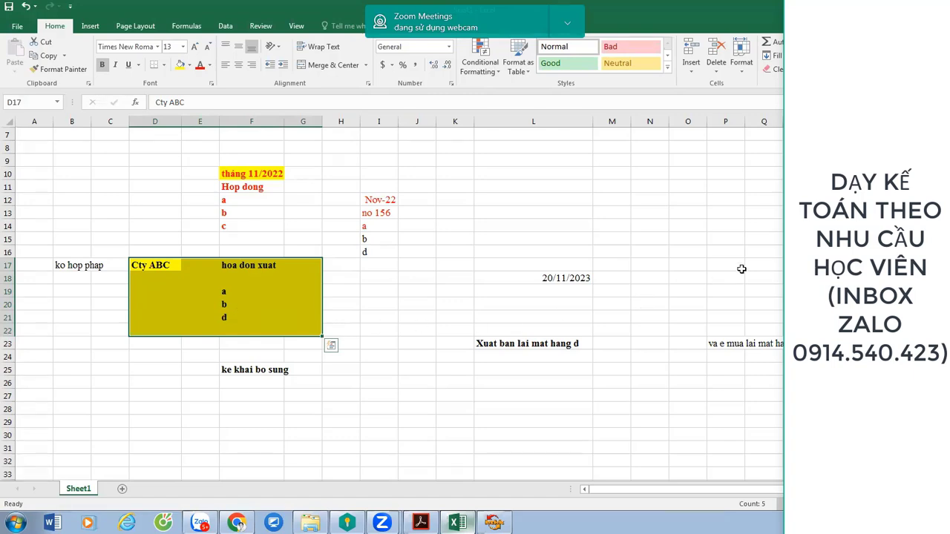
drag(514, 273, 774, 409)
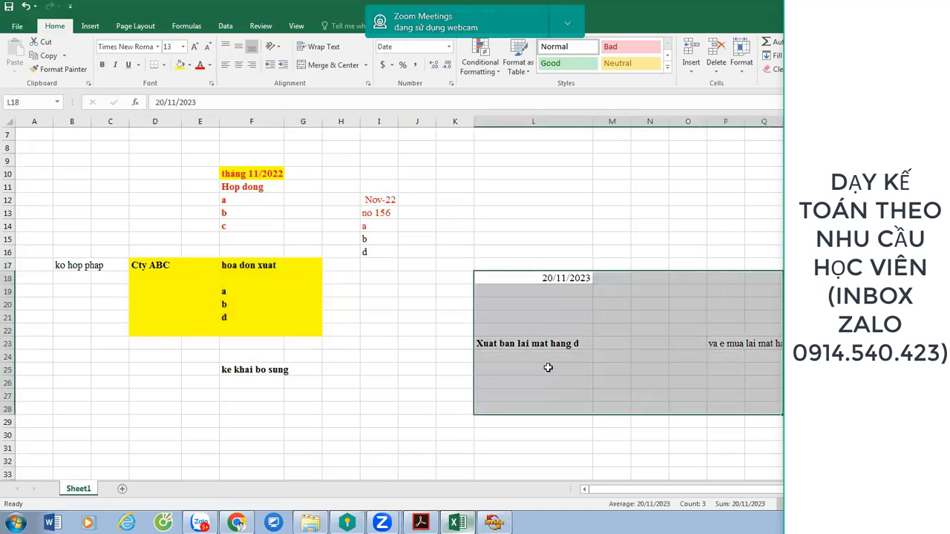
click(295, 225)
click(391, 250)
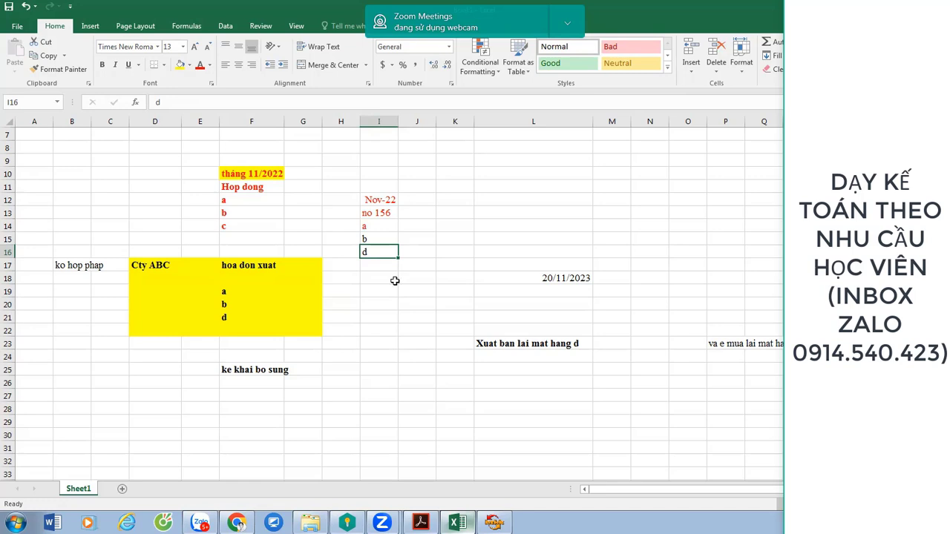
click(250, 225)
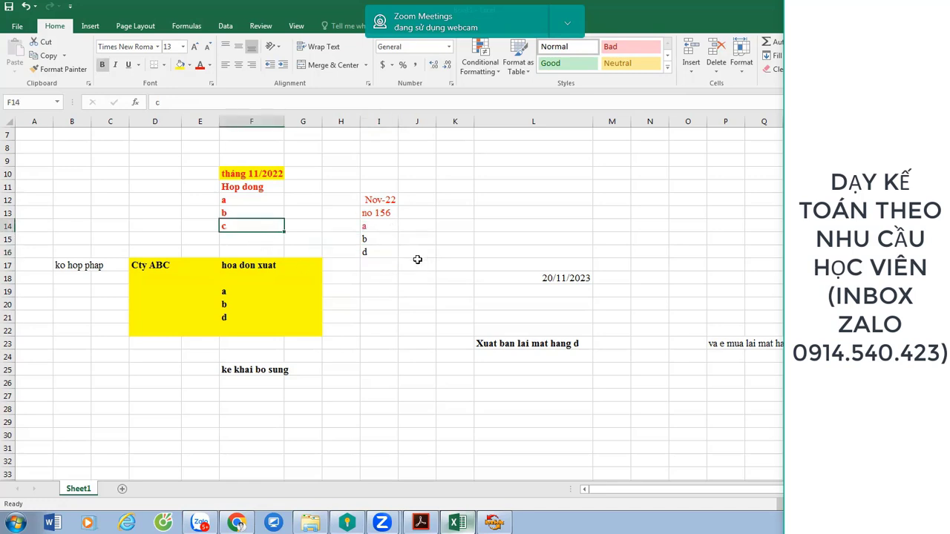
click(401, 252)
click(259, 226)
- Enter 5 in D13 on the row of contract item b
click(132, 215)
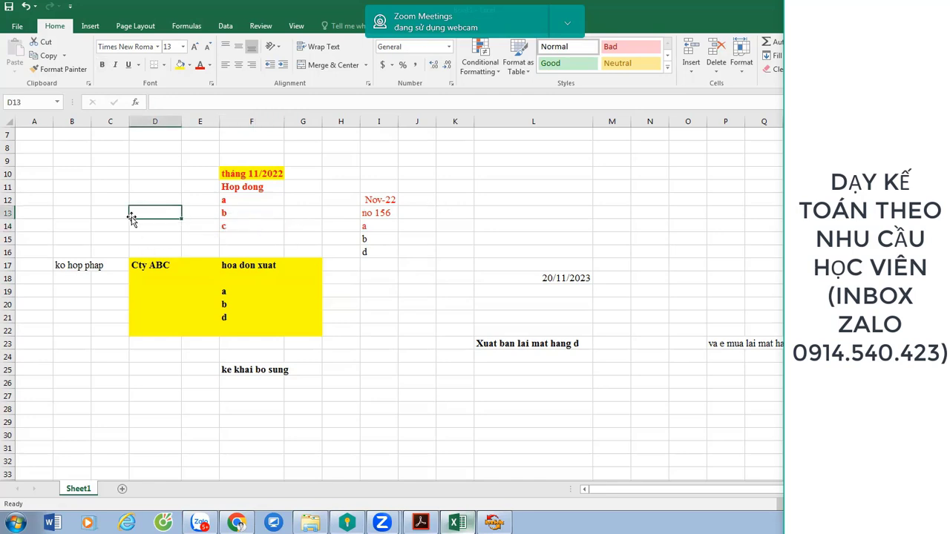
text(5)
click(196, 219)
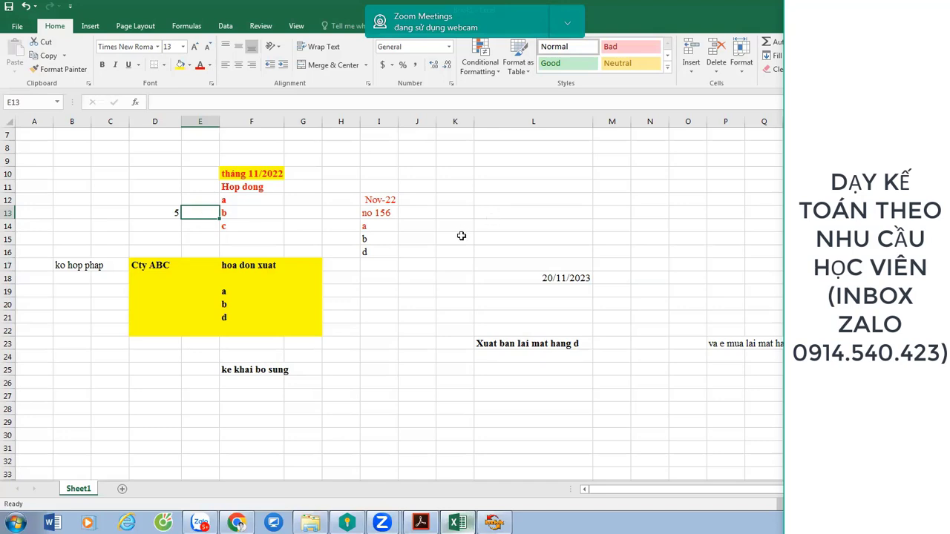
- Enter the heading "thang 11/2023" in F33 below the additional declaration note
scroll(296, 323, down, 3)
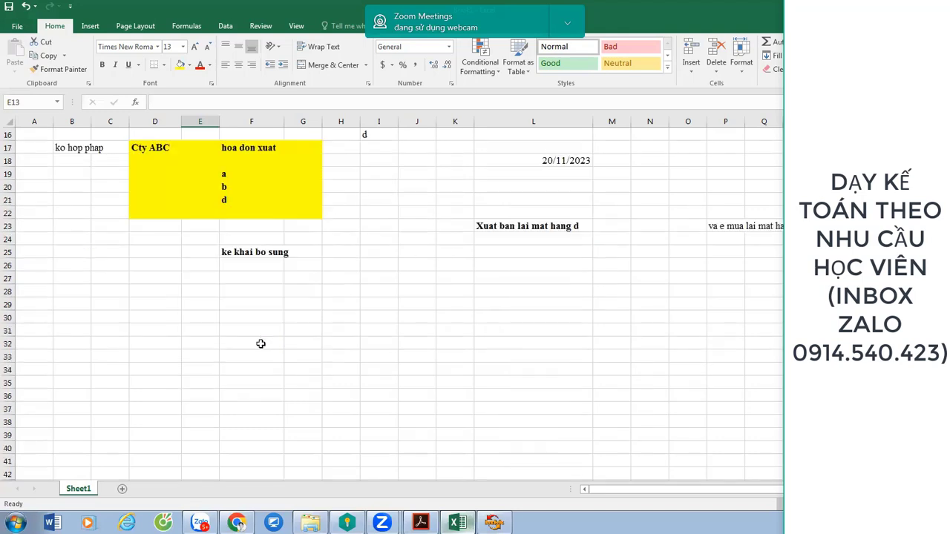
click(230, 354)
text(thang )
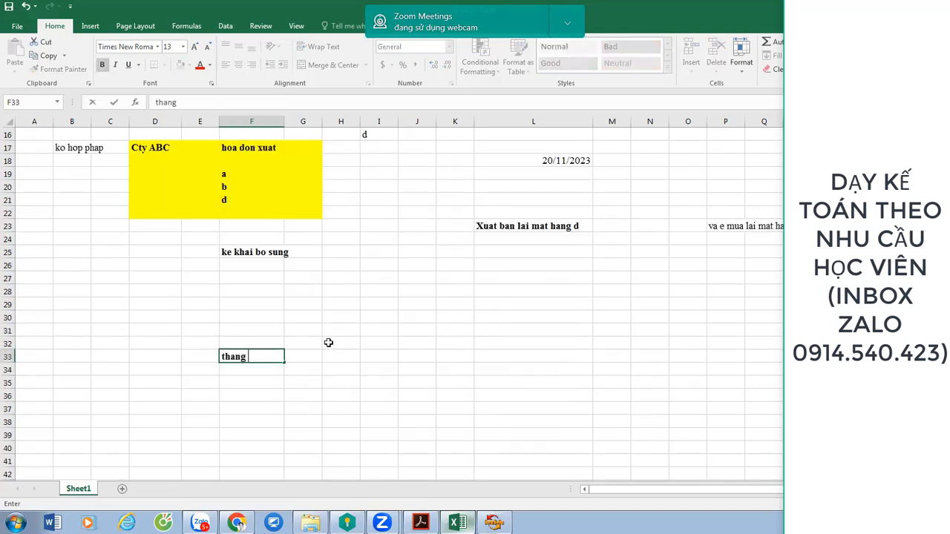
text(11/2023)
key(Return)
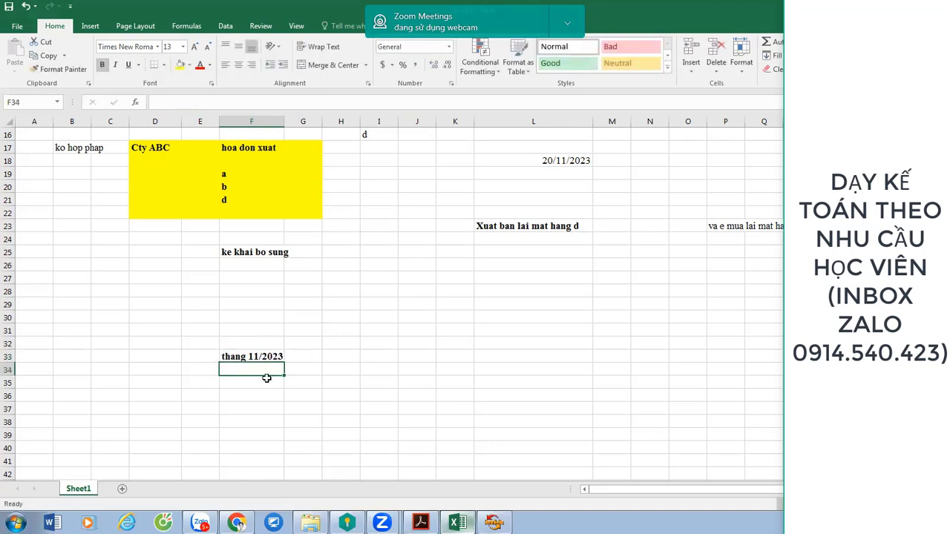
- List three item letters in E37:E39 below the "thang 11/2023" heading, with b in E38 and c in E39
scroll(195, 368, down, 1)
click(186, 373)
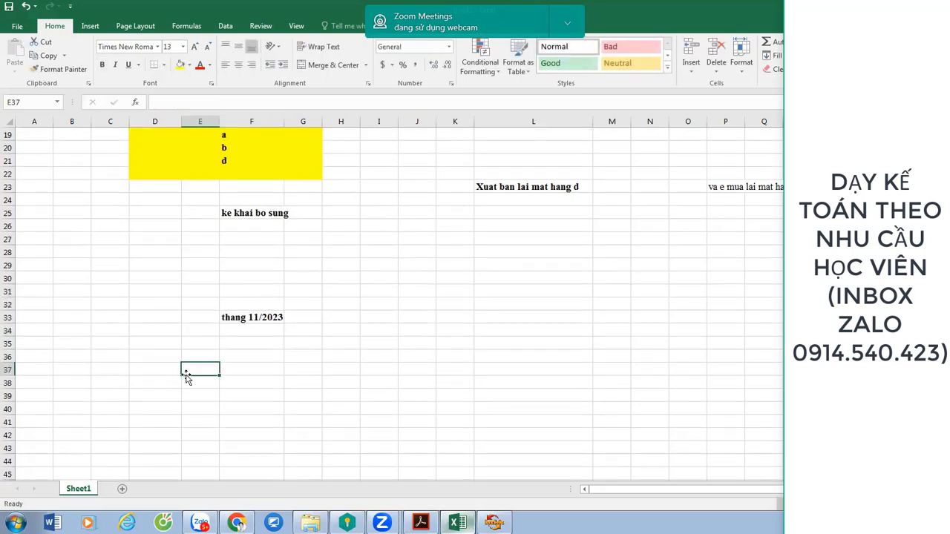
text(q)
key(Return)
text(b)
key(Return)
text(c)
key(Return)
- Enter the opening stock heading "Tồn đâu" in F36 and the label "SL" in F37, under "thang 11/2023"
key(Up)
key(Up)
key(Up)
key(Up)
key(Right)
key(shift+Up)
text(To)
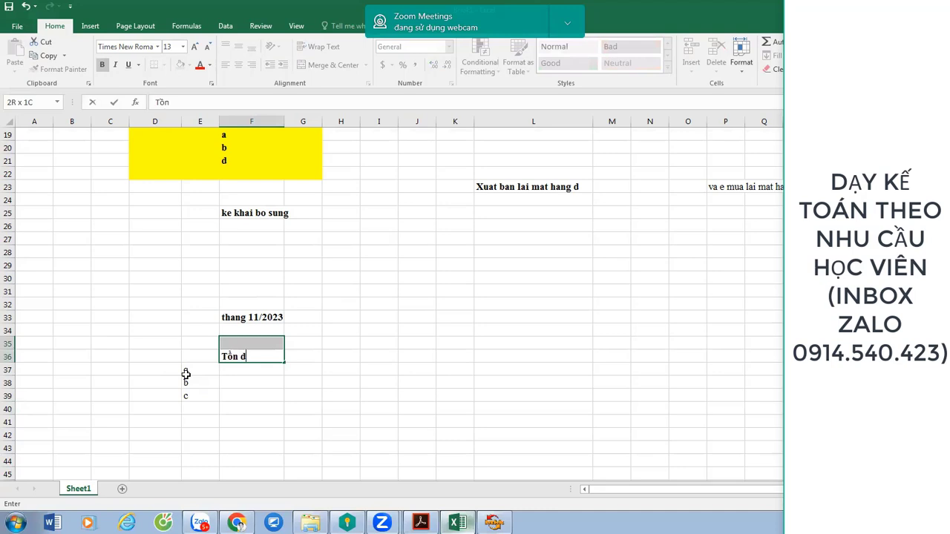
text(n đầu)
key(Return)
key(Down)
key(Down)
text(S)
- Add the heading "Nhap" in G36 beside the opening stock heading
key(Right)
key(Right)
key(Up)
key(Left)
text(Nh)
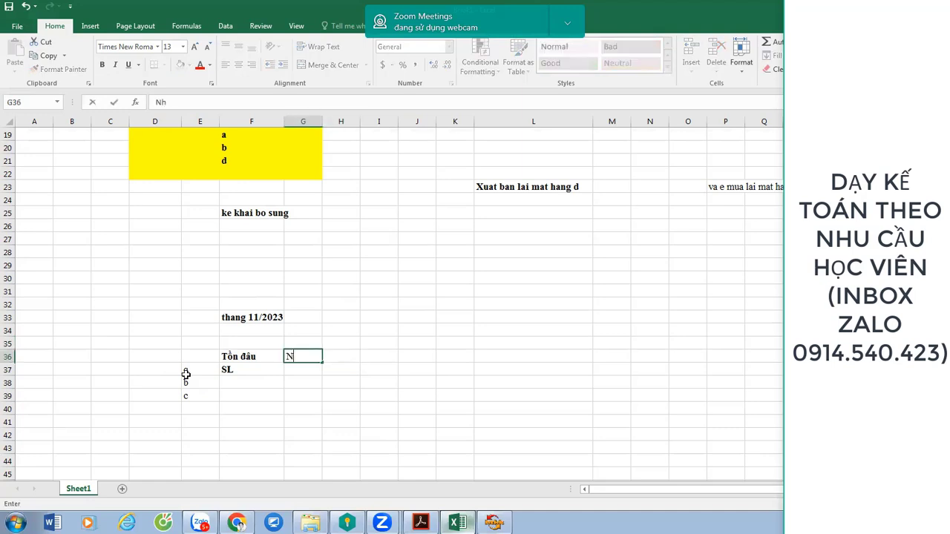
text(ap)
key(Return)
- Enter an opening stock quantity of 100 for item c in F39
key(Left)
key(Down)
key(Down)
text(1)
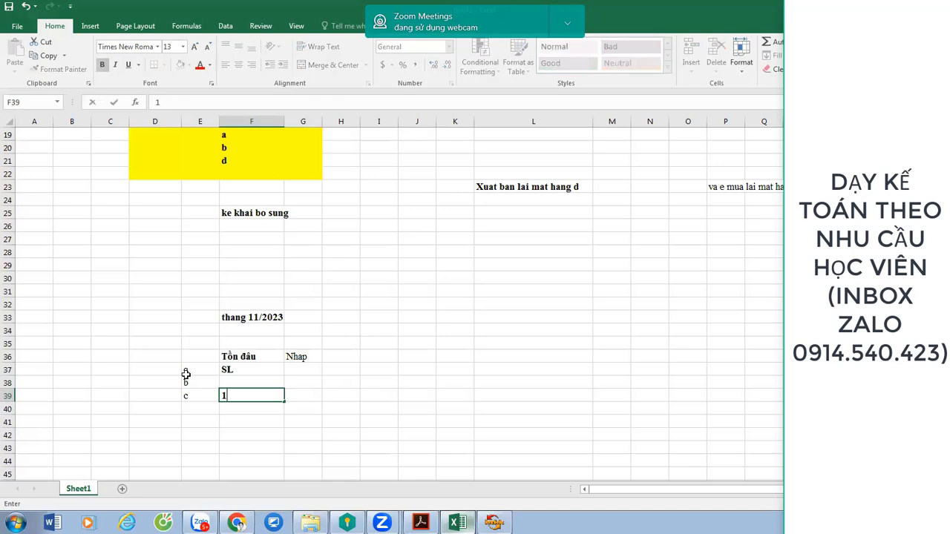
text(00)
key(Right)
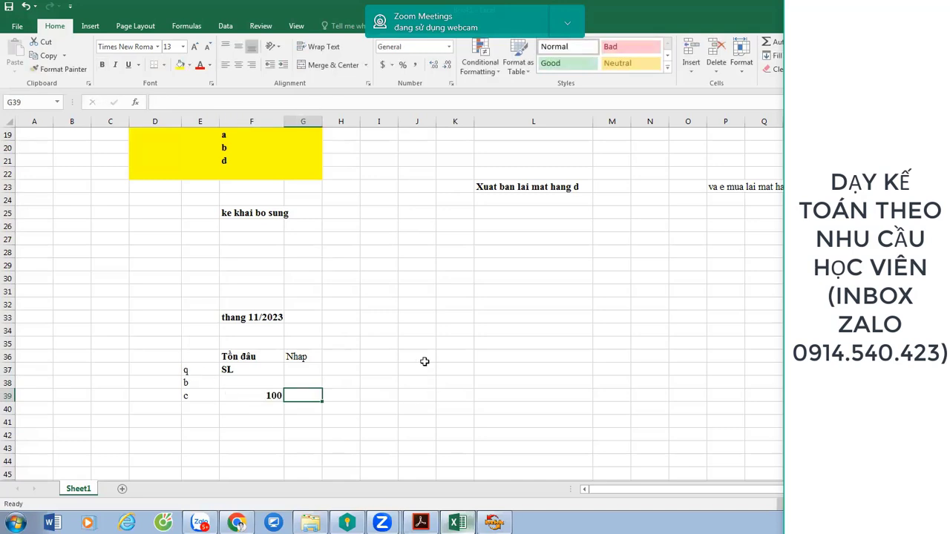
- Compare contract item c and the Cty ABC invoice block with the November 2023 stock table
scroll(324, 286, up, 2)
scroll(260, 187, up, 2)
click(251, 226)
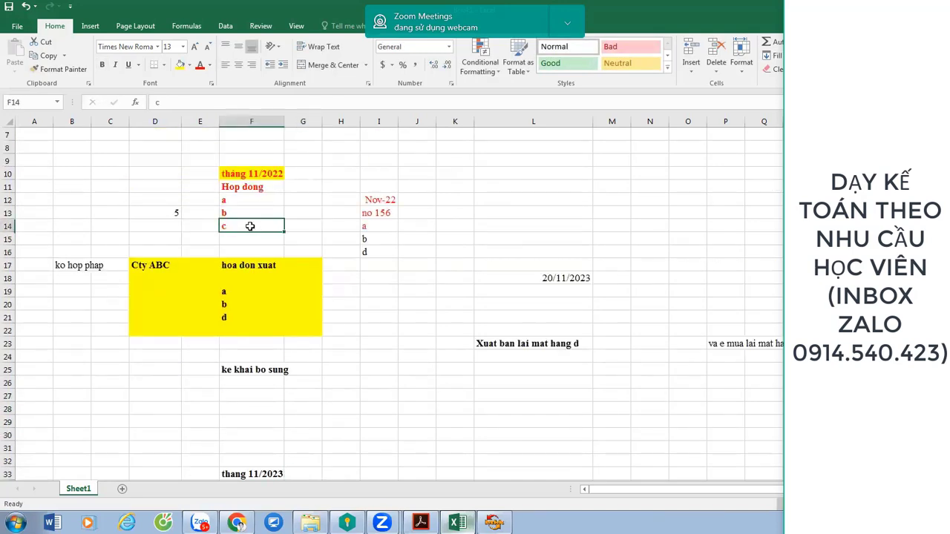
scroll(423, 306, down, 1)
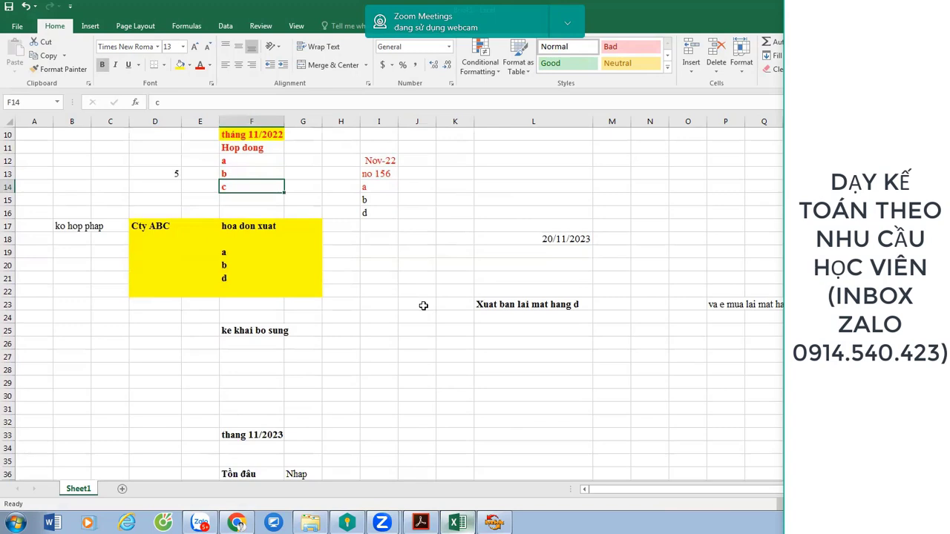
scroll(401, 297, down, 2)
scroll(400, 296, up, 2)
scroll(372, 319, down, 3)
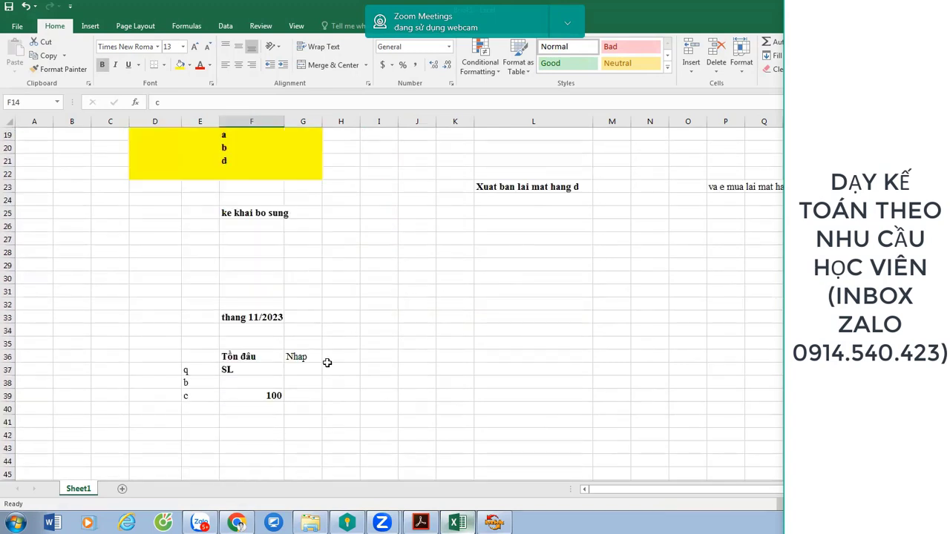
scroll(324, 357, up, 3)
click(163, 227)
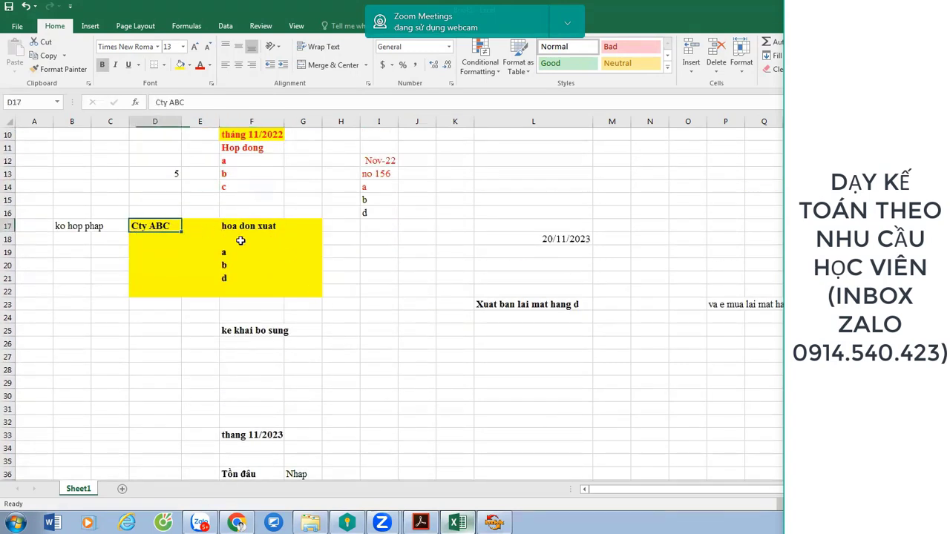
drag(178, 230, 263, 274)
scroll(335, 314, down, 4)
- Enter 10 as the quantity of item c in the stock table's Nhap column (G39) and beside the contract item (G14)
click(302, 356)
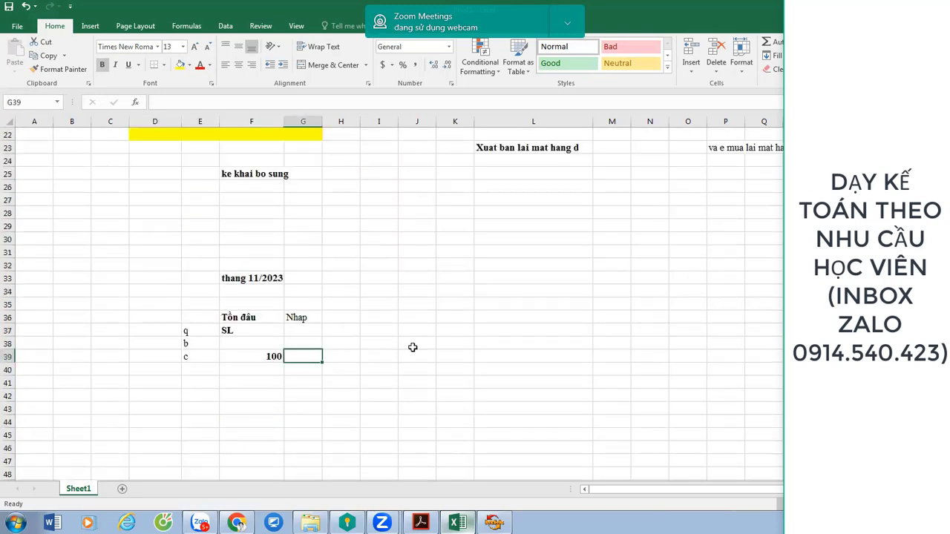
text(10)
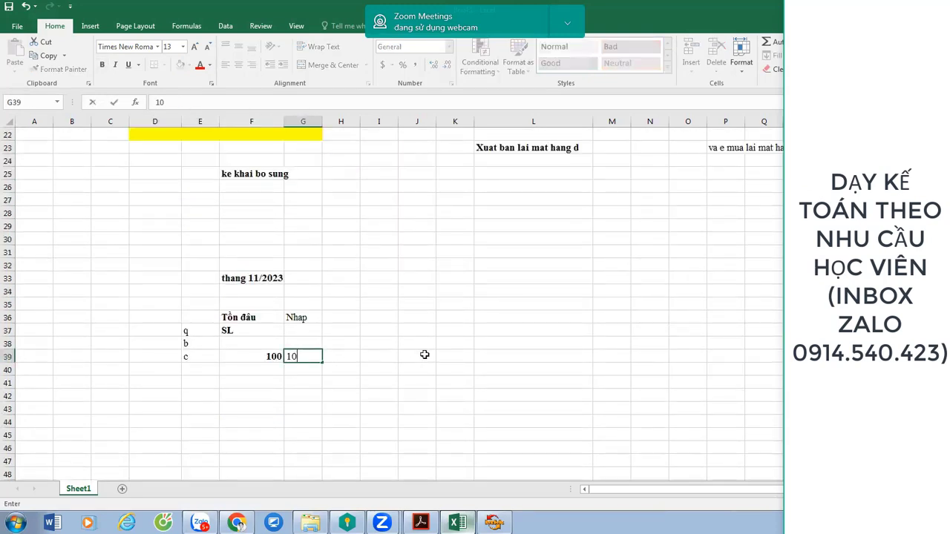
scroll(423, 353, up, 6)
click(313, 264)
text(10)
key(Return)
- Clear the Nhap quantity of item c in G39
scroll(318, 303, down, 5)
scroll(328, 416, up, 1)
scroll(280, 358, down, 2)
scroll(329, 333, up, 5)
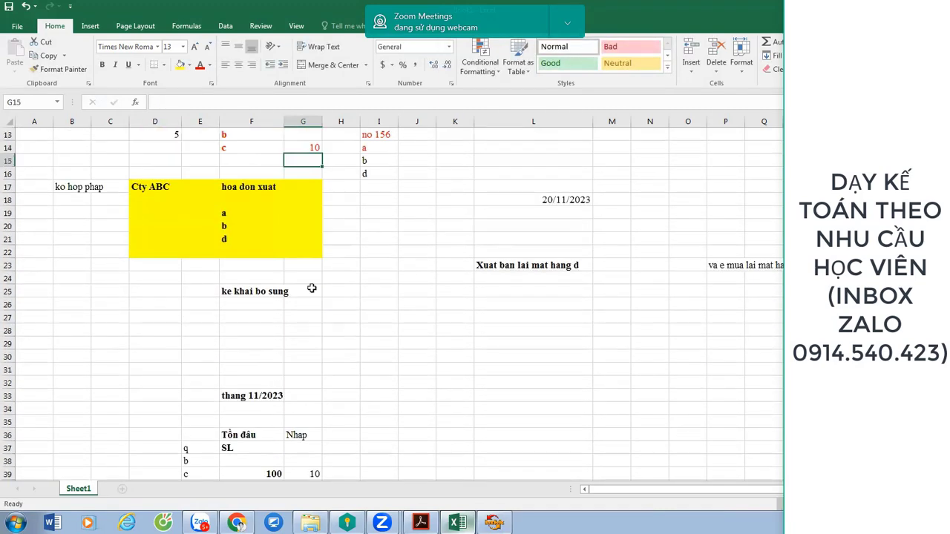
scroll(348, 298, down, 5)
click(312, 355)
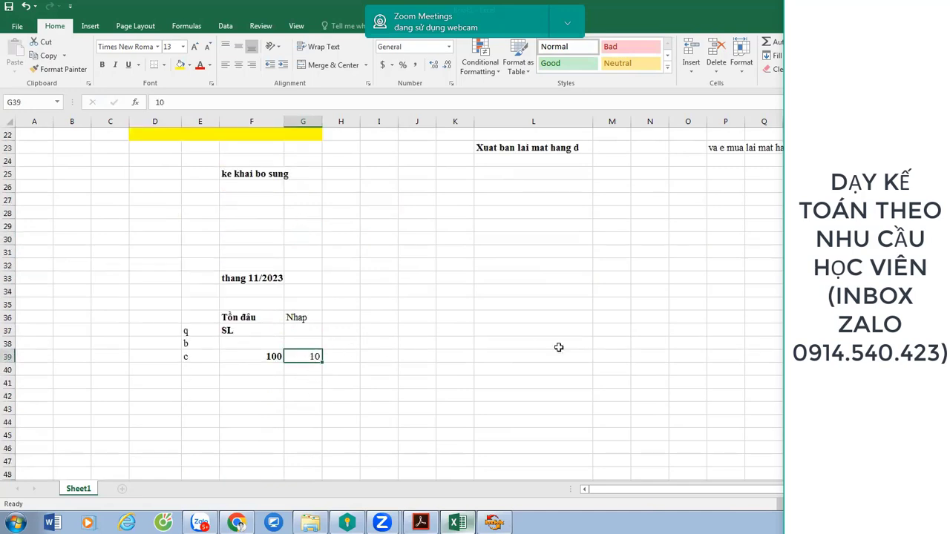
key(Delete)
- Add item d to the stock table in E41 with a Nhap quantity of 10 in G41
scroll(390, 305, up, 2)
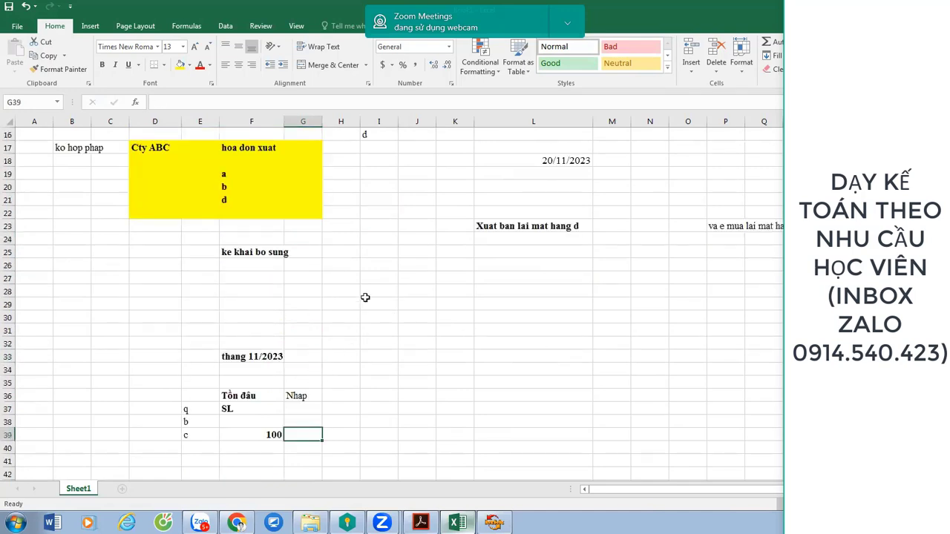
click(239, 199)
click(184, 436)
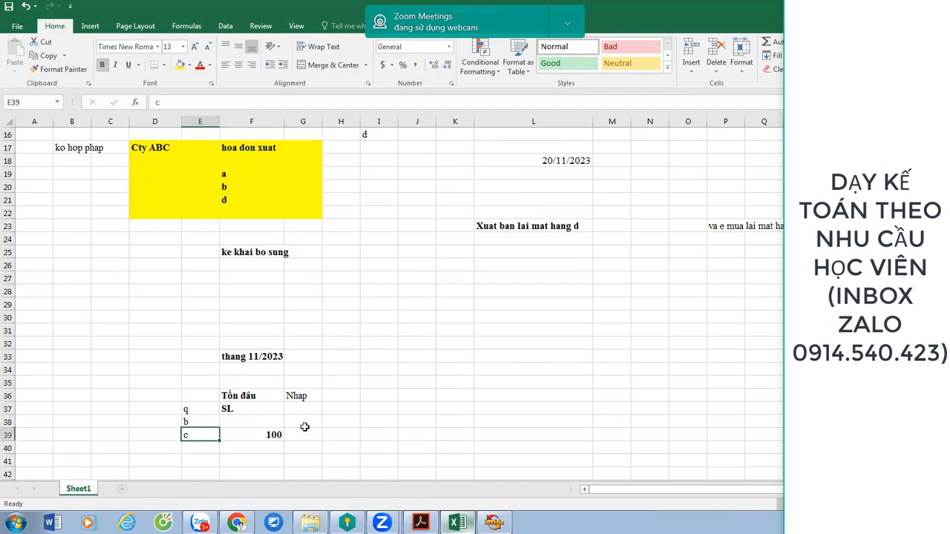
click(310, 435)
click(200, 458)
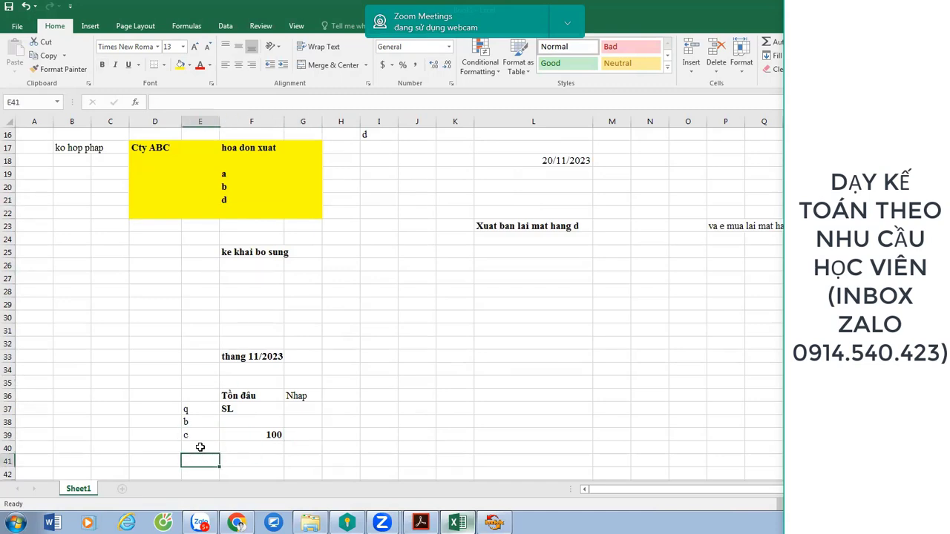
text(d)
click(311, 460)
text(10)
key(Return)
scroll(417, 411, up, 1)
scroll(417, 411, down, 1)
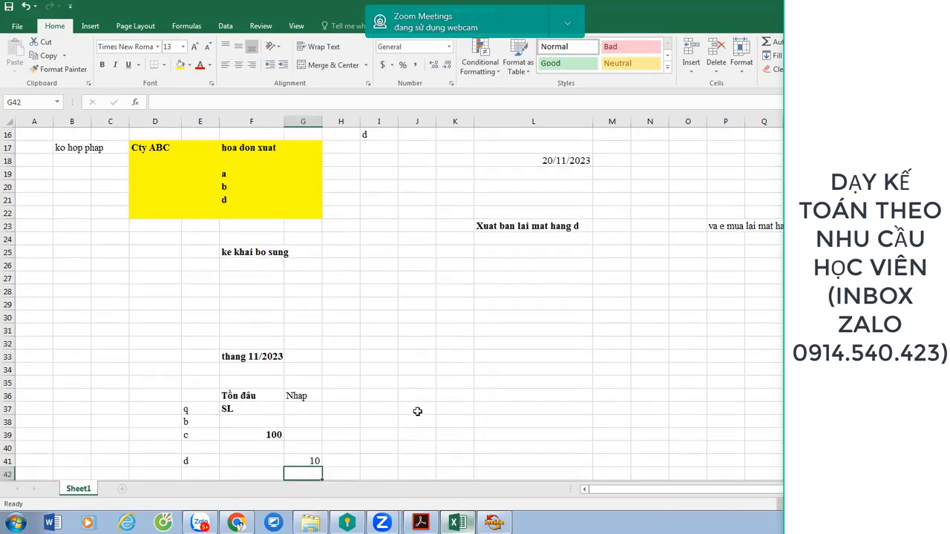
- Check item c on the contract, and highlight item c and its opening quantity in E39:F39 with yellow fill
scroll(417, 411, up, 5)
click(240, 305)
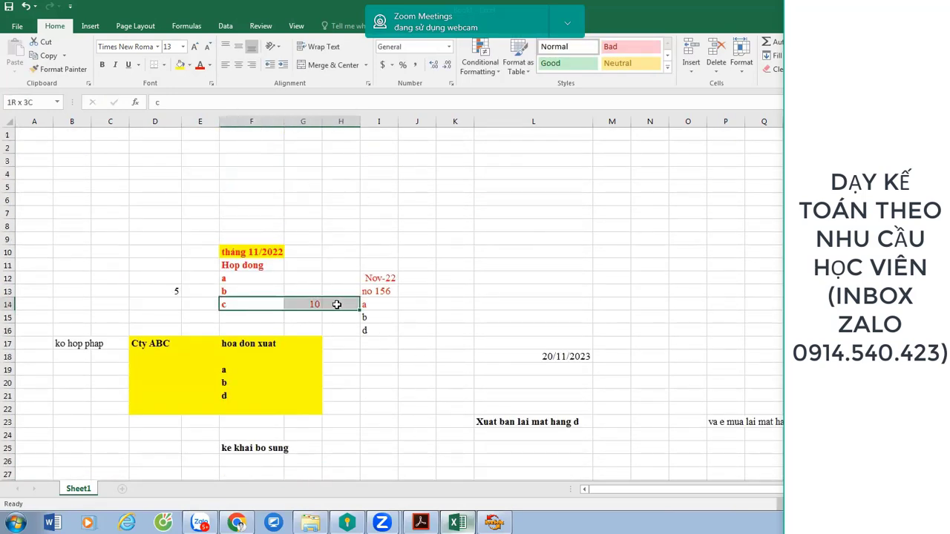
shift+click(336, 304)
scroll(361, 371, down, 6)
click(188, 399)
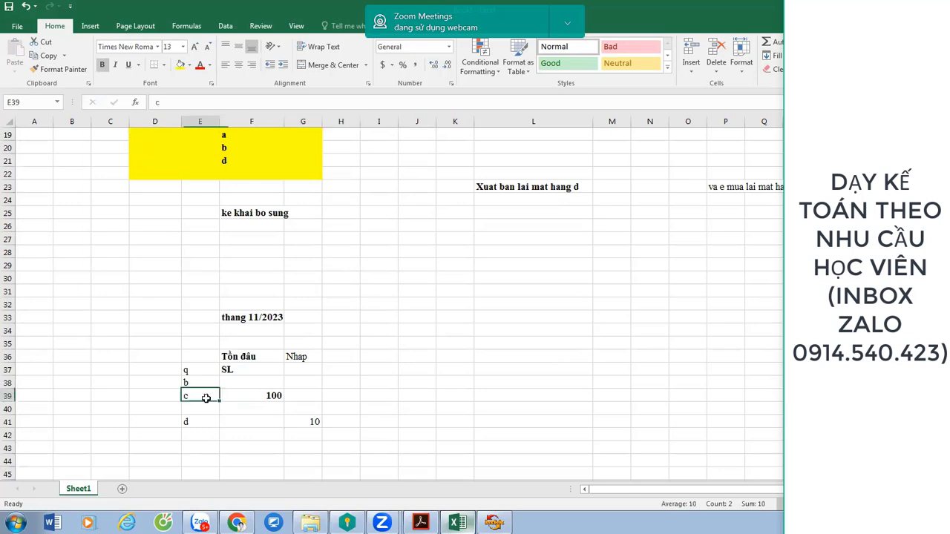
drag(189, 399, 272, 396)
click(180, 64)
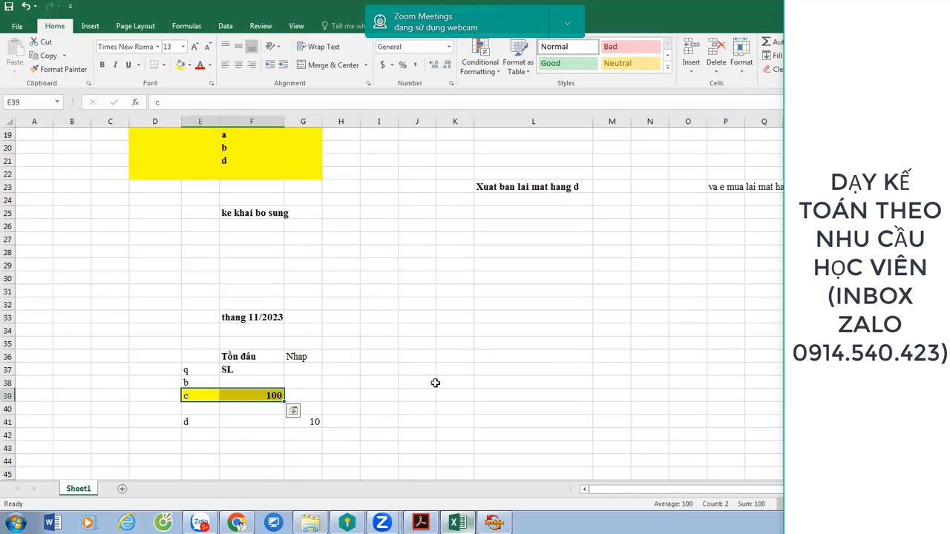
- Review the November 2022 contract items and enter 10 as the Nhap quantity of item c in G39
click(292, 358)
scroll(400, 386, up, 3)
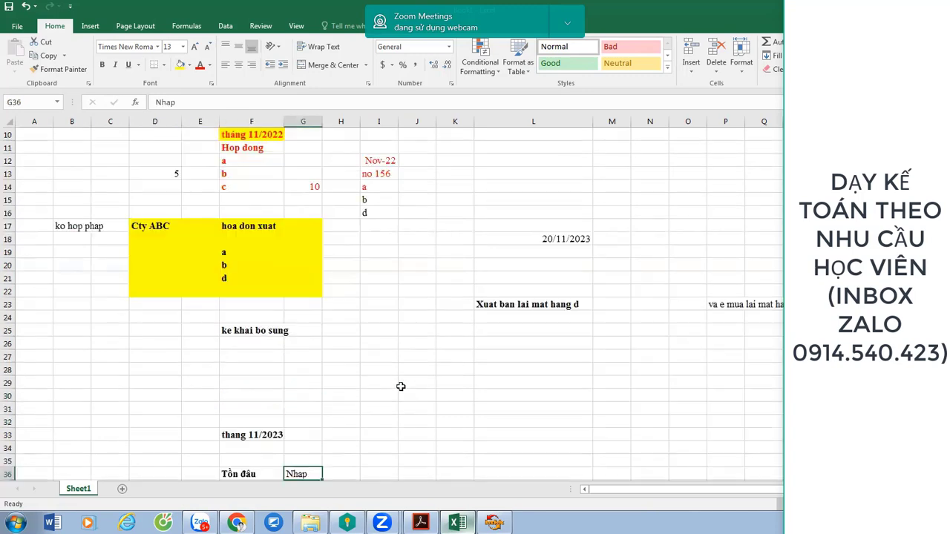
scroll(401, 386, up, 3)
click(239, 254)
drag(244, 261, 310, 303)
drag(244, 301, 319, 304)
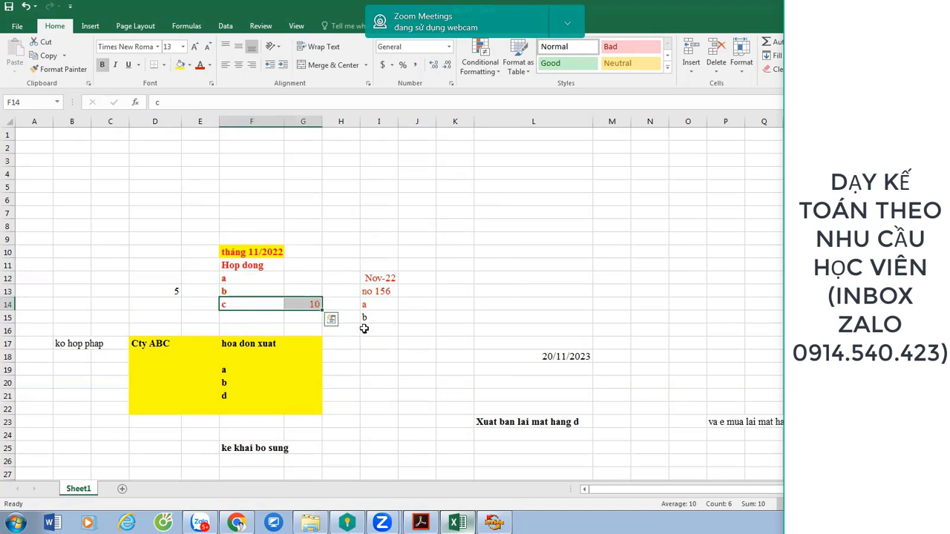
scroll(364, 329, down, 3)
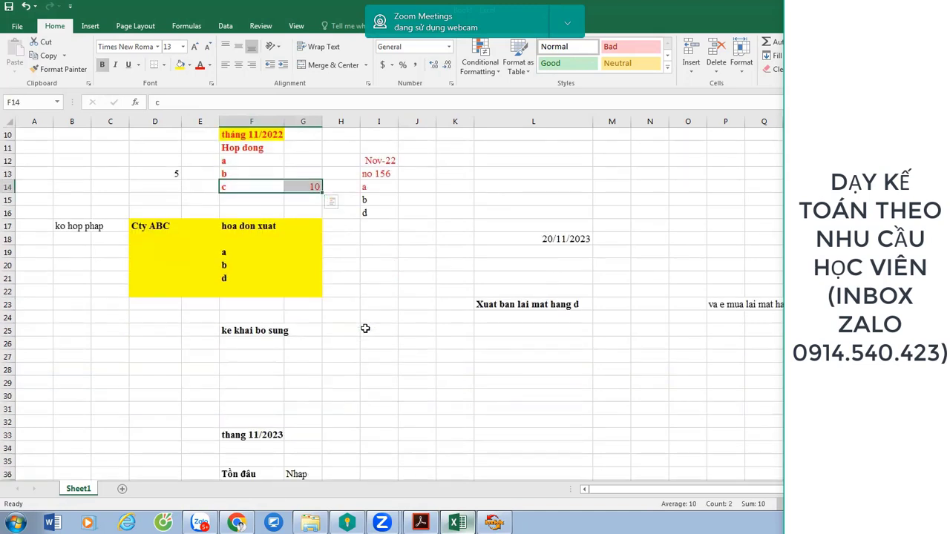
scroll(369, 342, down, 3)
click(318, 400)
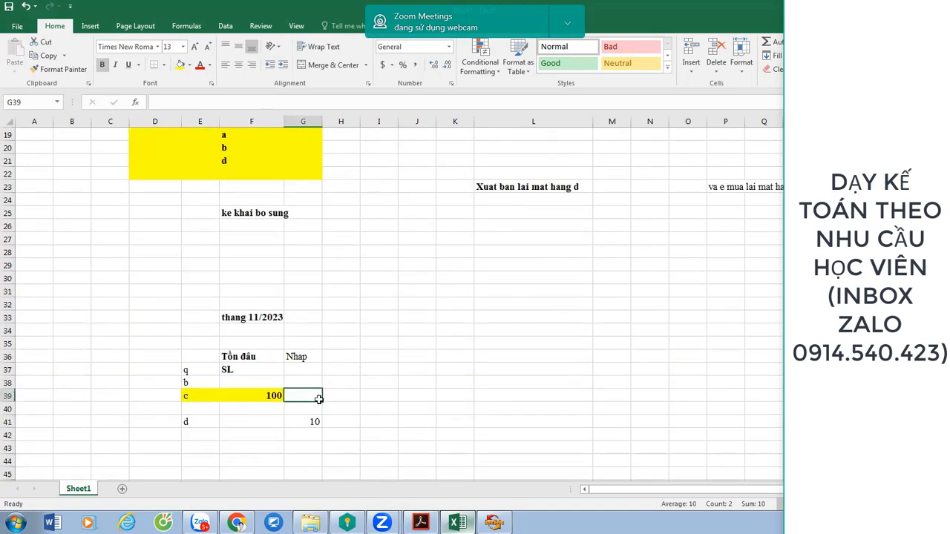
text(10)
key(Return)
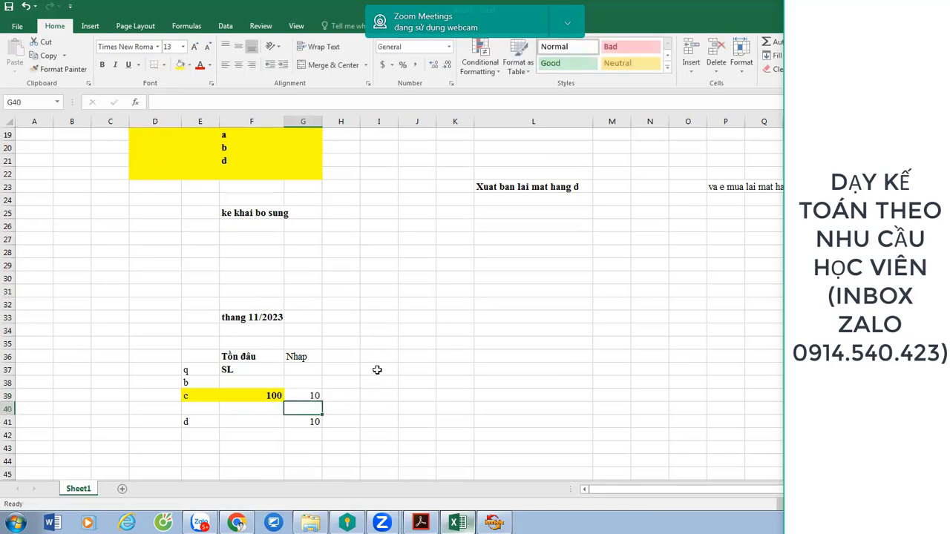
- Add the headings "xuat" in H36 and "ton" in I36 to the stock table
click(350, 357)
text(xuat)
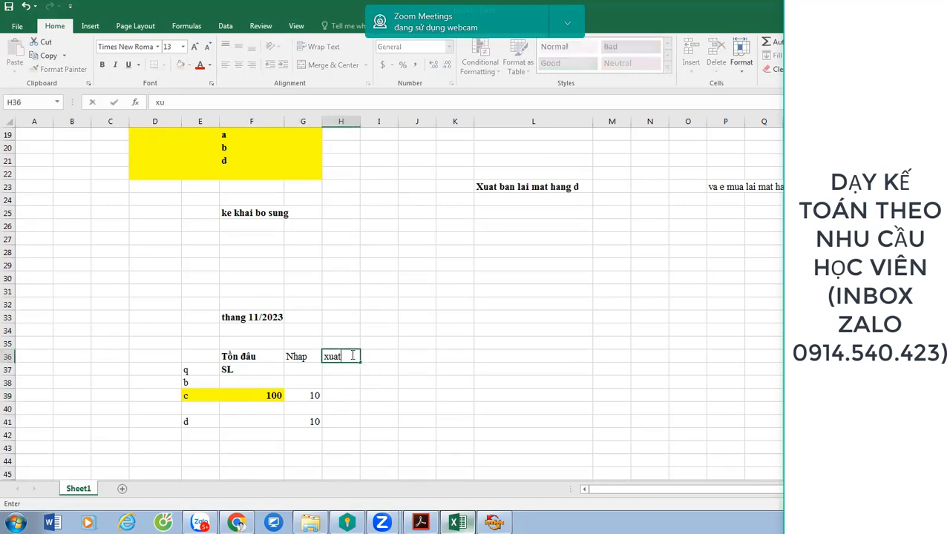
key(Tab)
text(to)
key(Return)
key(Return)
key(Return)
key(Return)
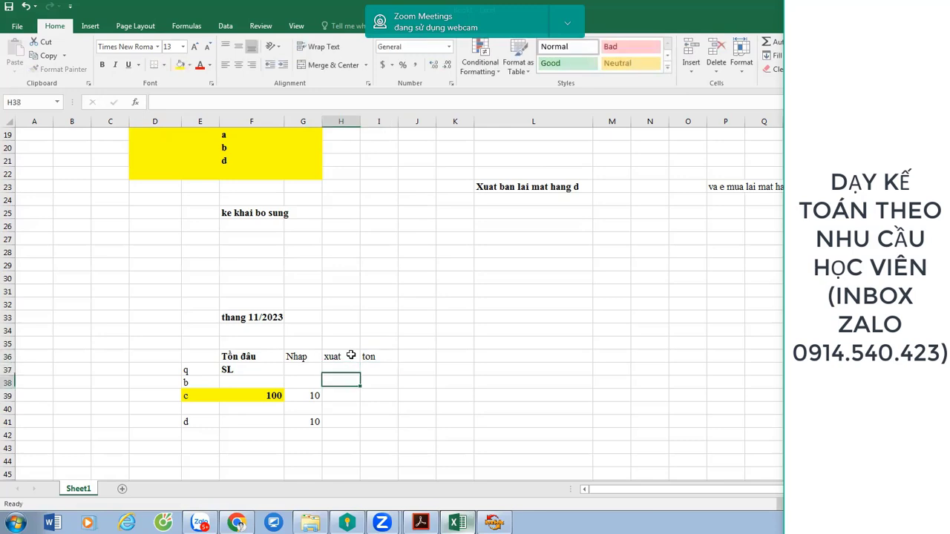
- Enter "????" in H39 as the xuat quantity of item c
click(343, 390)
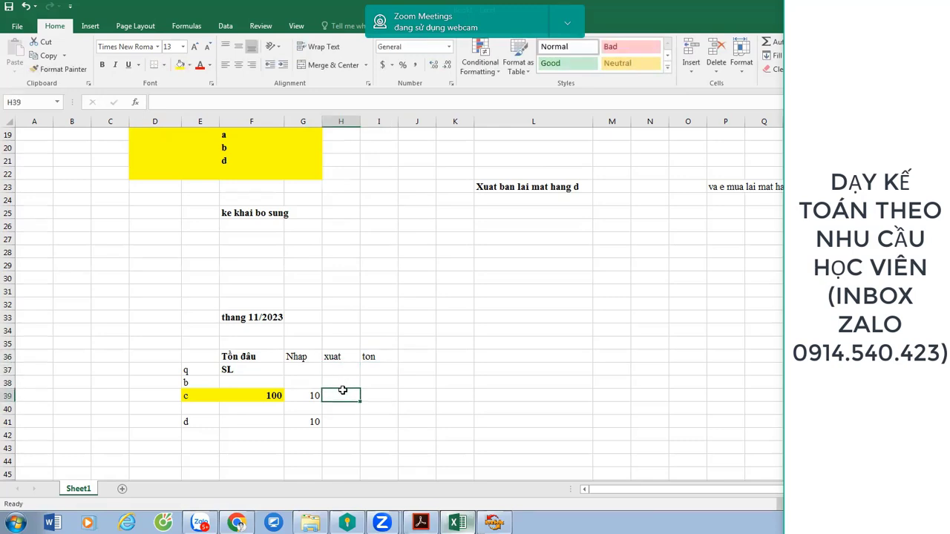
text(????)
key(Return)
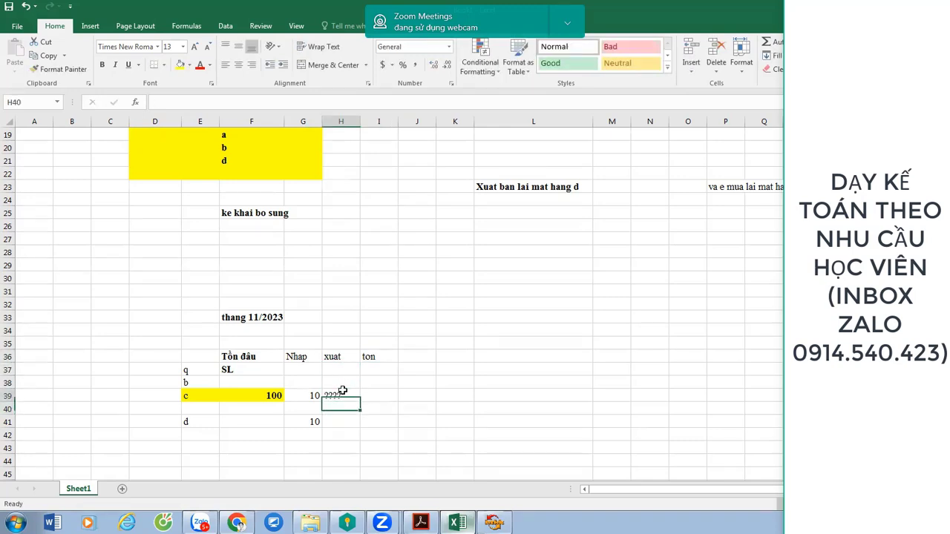
- Color item c's opening stock quantity in F39 red
click(273, 395)
click(199, 65)
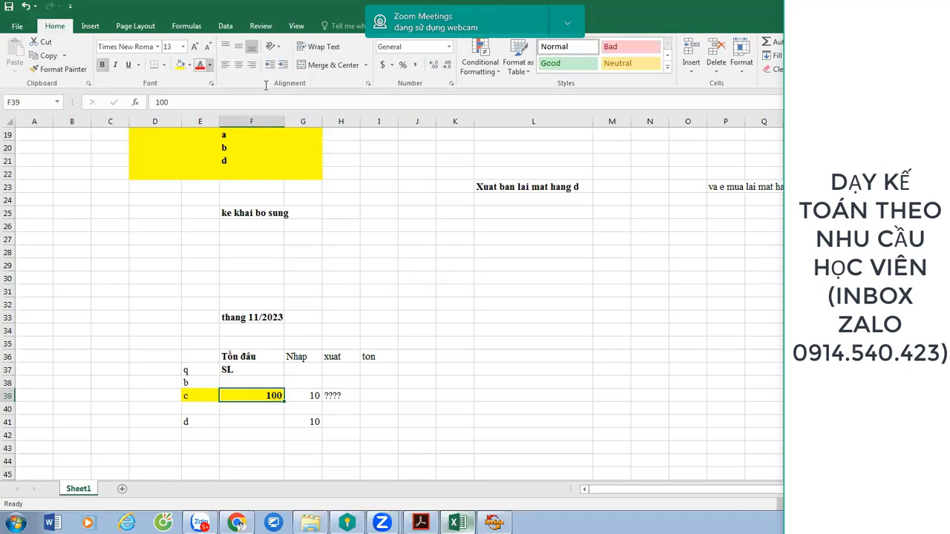
click(308, 395)
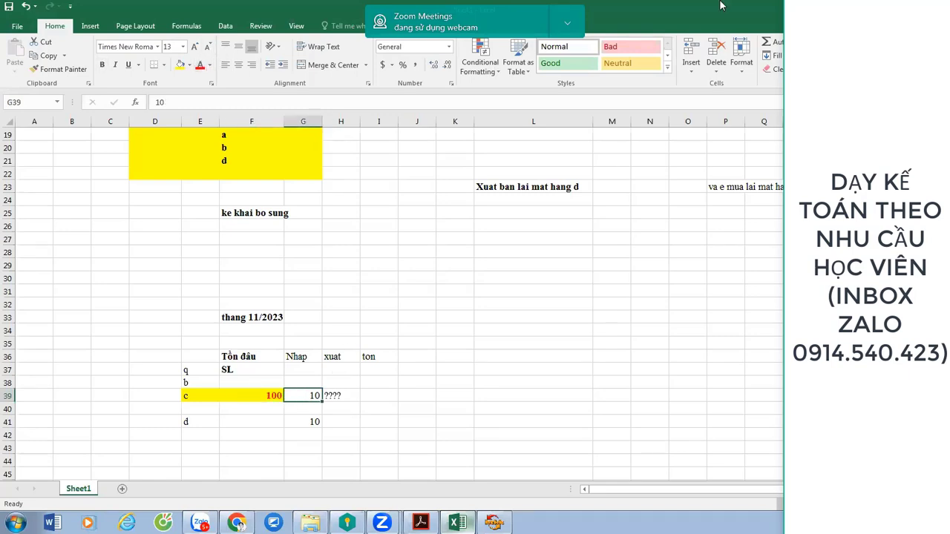
- Examine the opening stock column and invoice item d, and glance at the October 2023 VAT declaration in HTKK before returning to Excel
drag(236, 357, 256, 393)
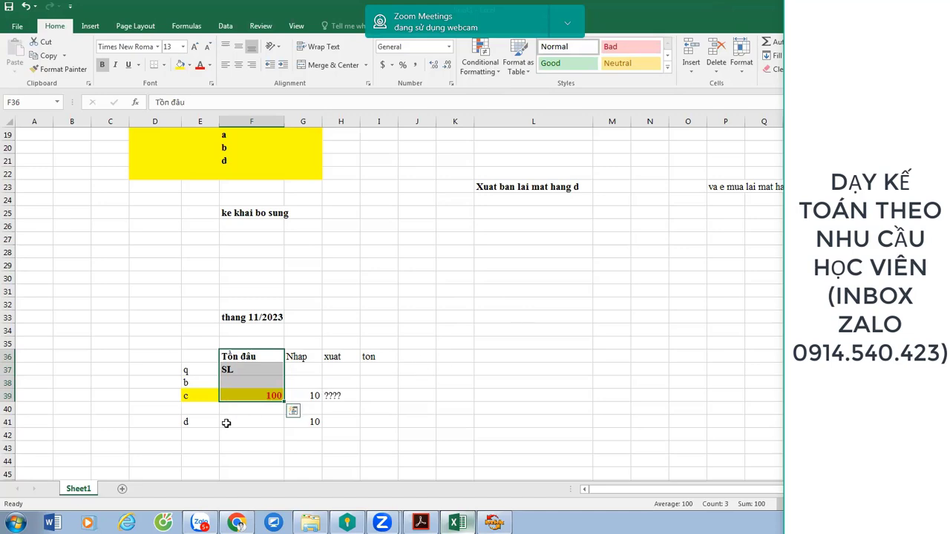
click(214, 424)
scroll(274, 334, up, 3)
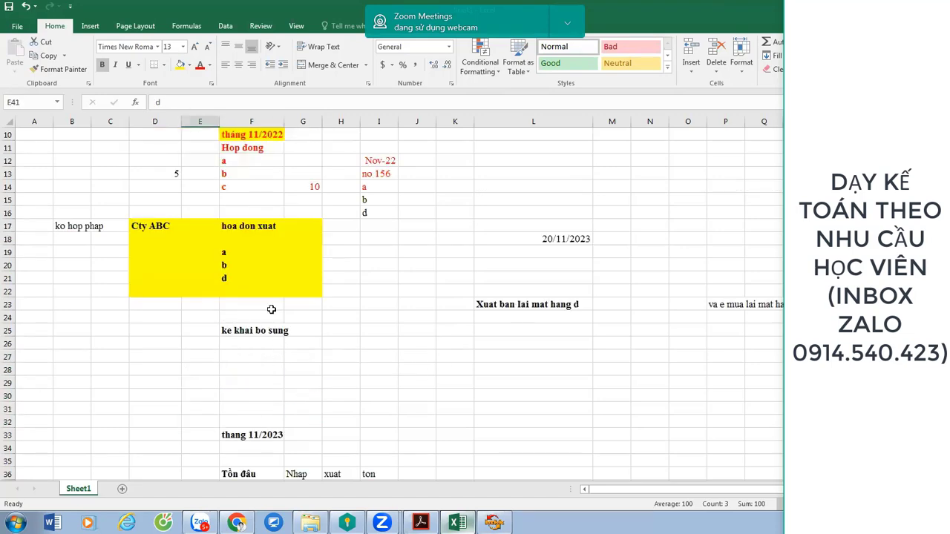
click(249, 276)
drag(299, 275, 252, 276)
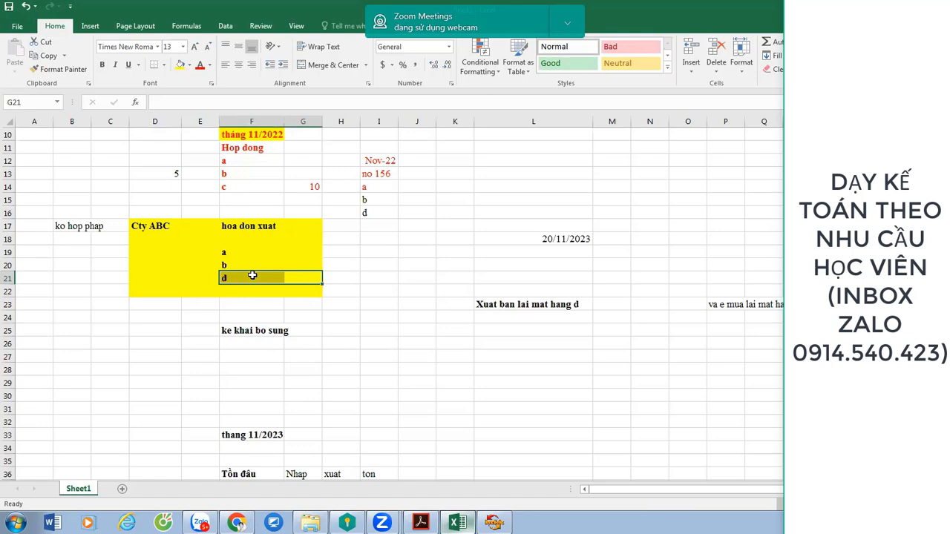
click(494, 524)
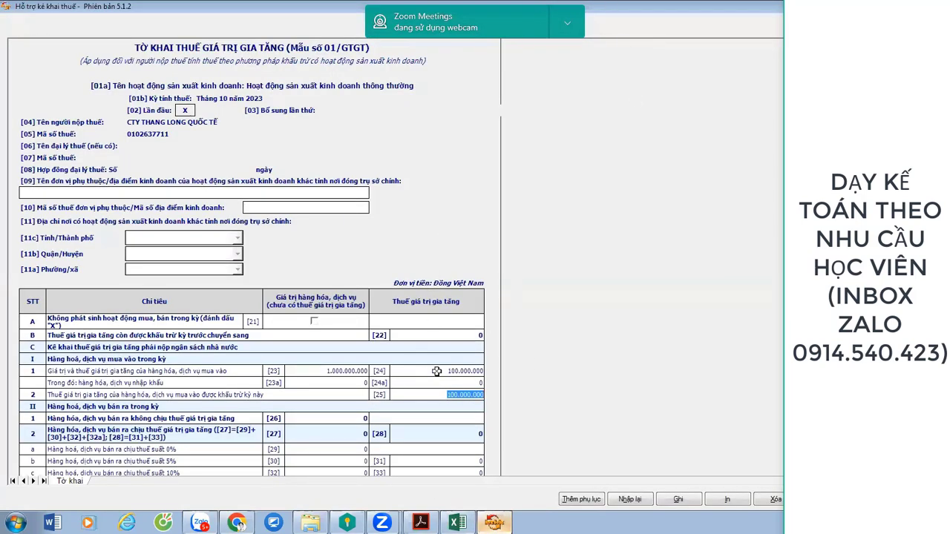
key(alt+Tab)
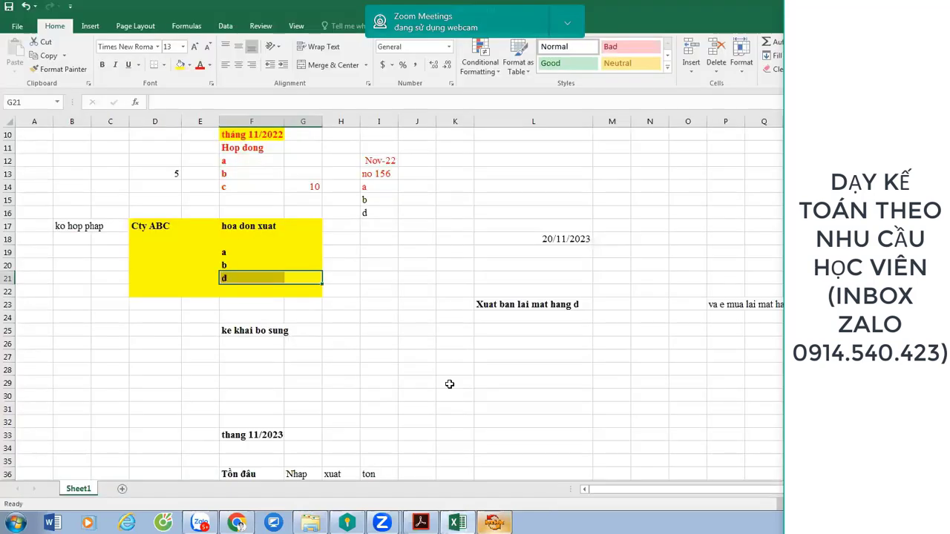
- Examine the November 2022 contract and invoice items against the November 2023 stock table
click(461, 364)
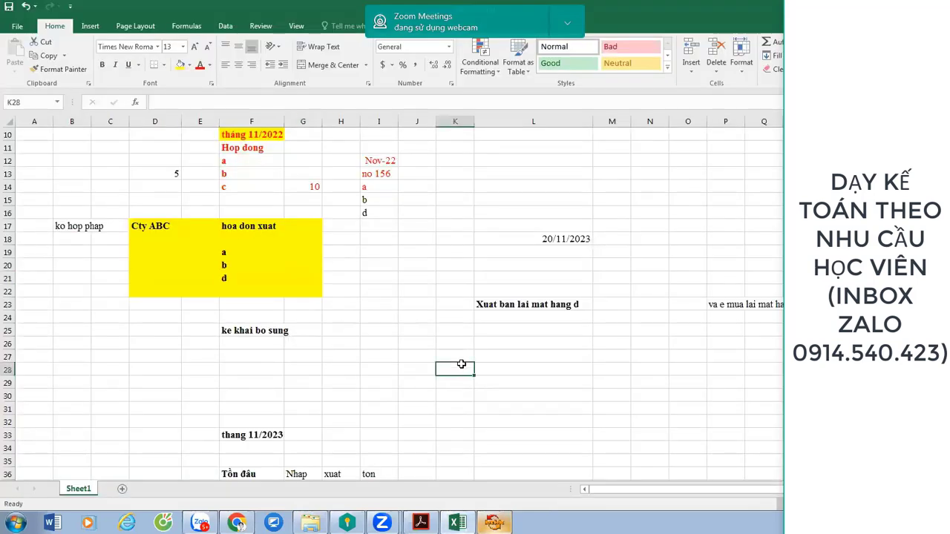
scroll(460, 364, down, 3)
scroll(465, 365, up, 4)
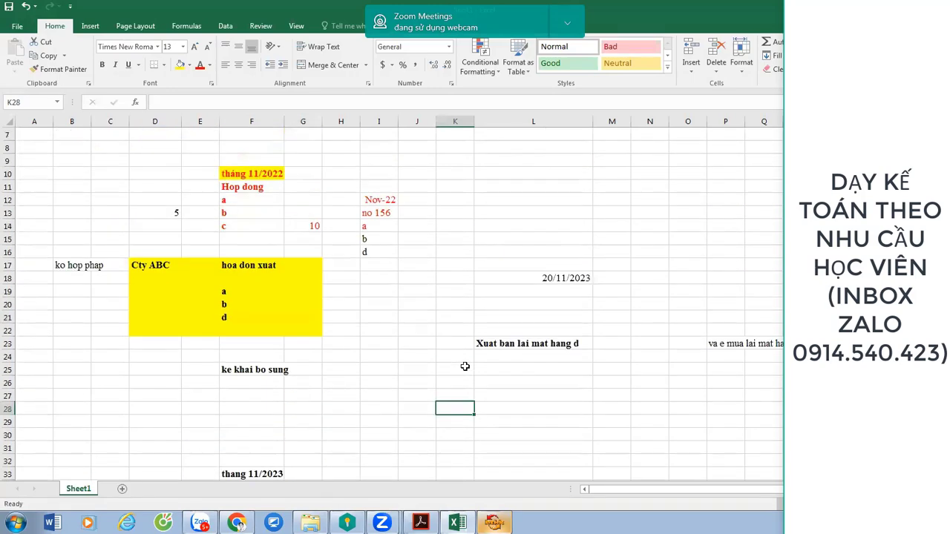
scroll(464, 367, down, 4)
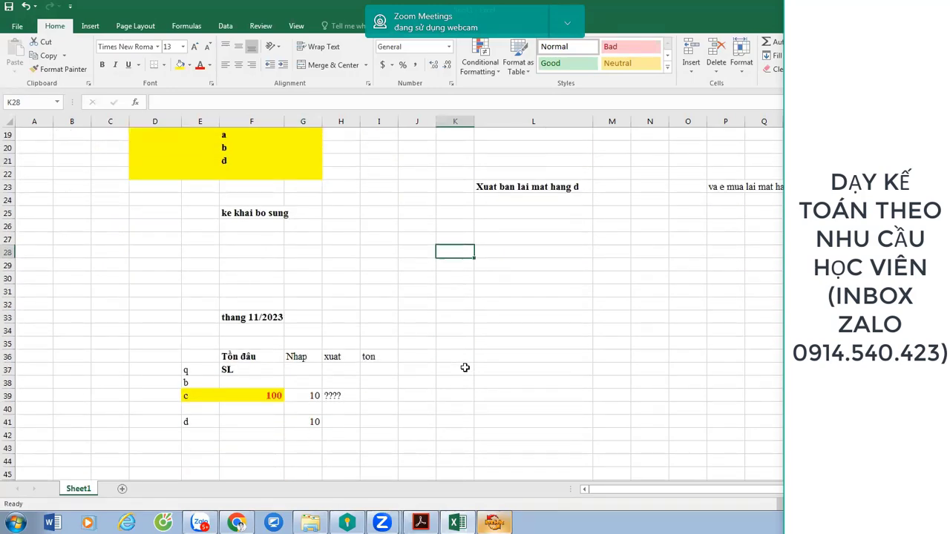
scroll(464, 368, up, 2)
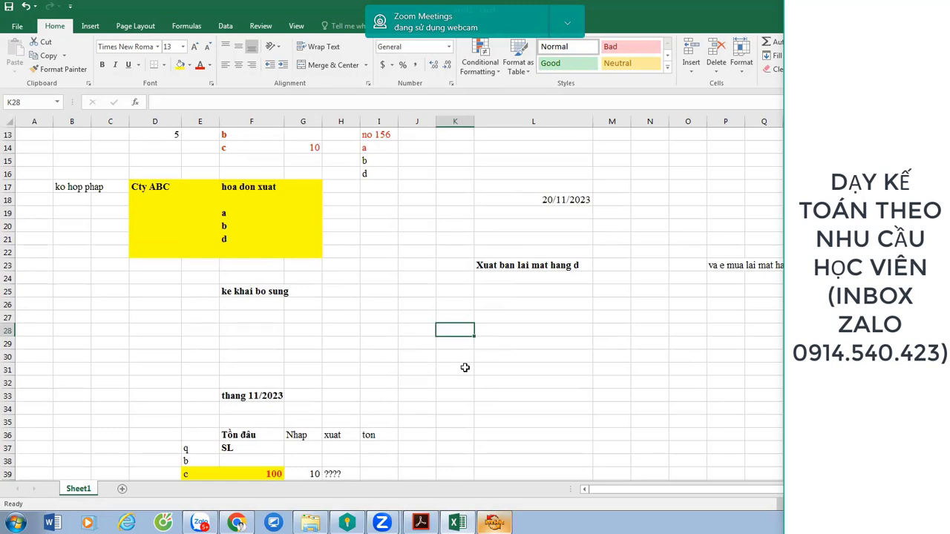
scroll(465, 367, down, 3)
click(378, 383)
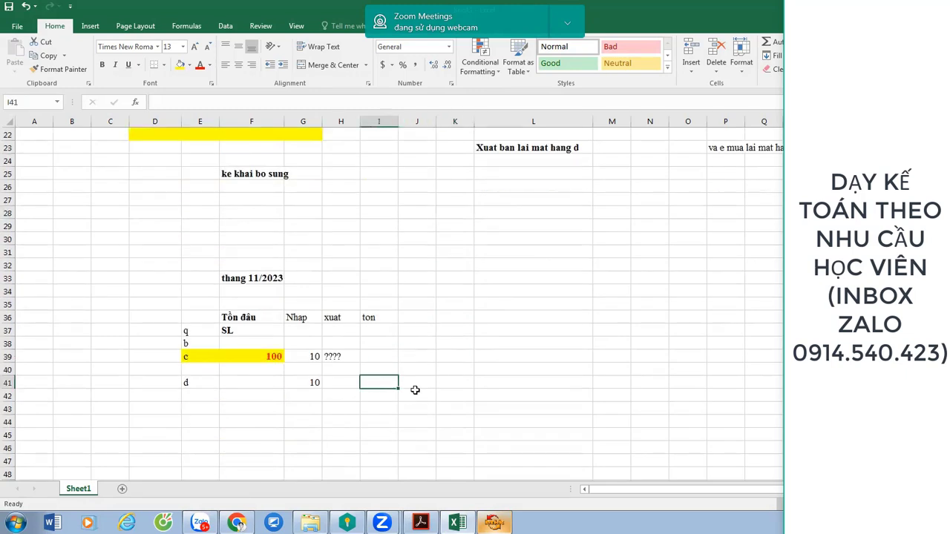
scroll(461, 394, down, 2)
- Enter a trial 111 in F46 and "Co 331" in F49 below the stock table, and clear F46 again
click(253, 371)
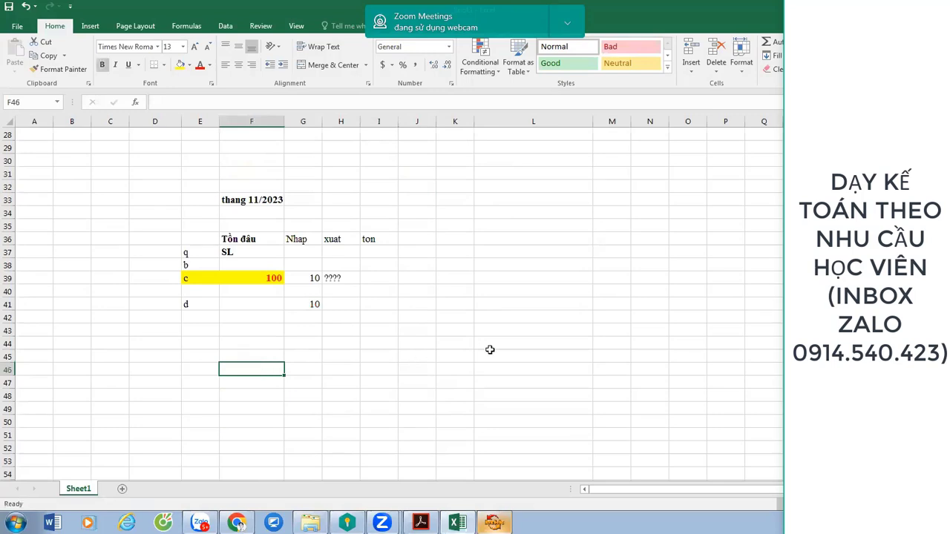
scroll(312, 240, up, 7)
scroll(418, 405, down, 4)
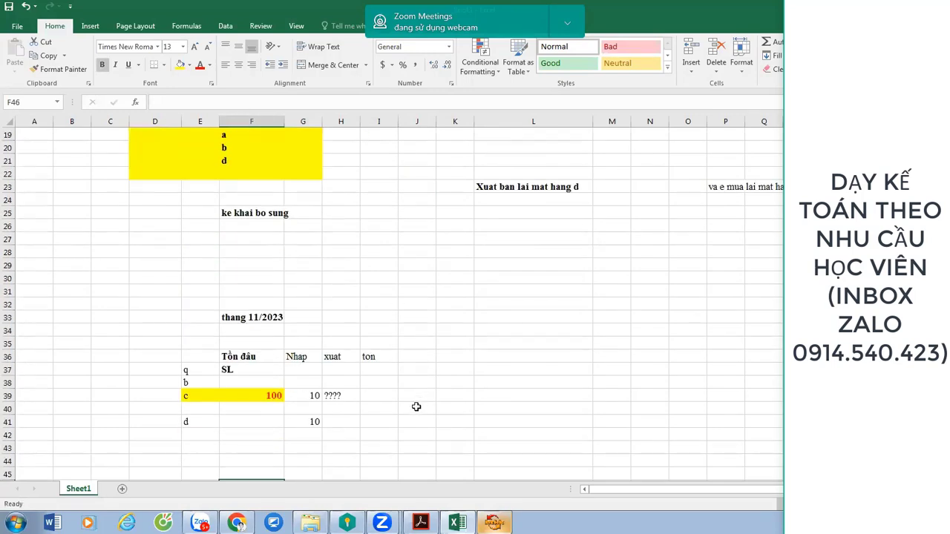
scroll(312, 444, down, 3)
text(111)
click(231, 409)
key(ctrl+b)
text(Co 33)
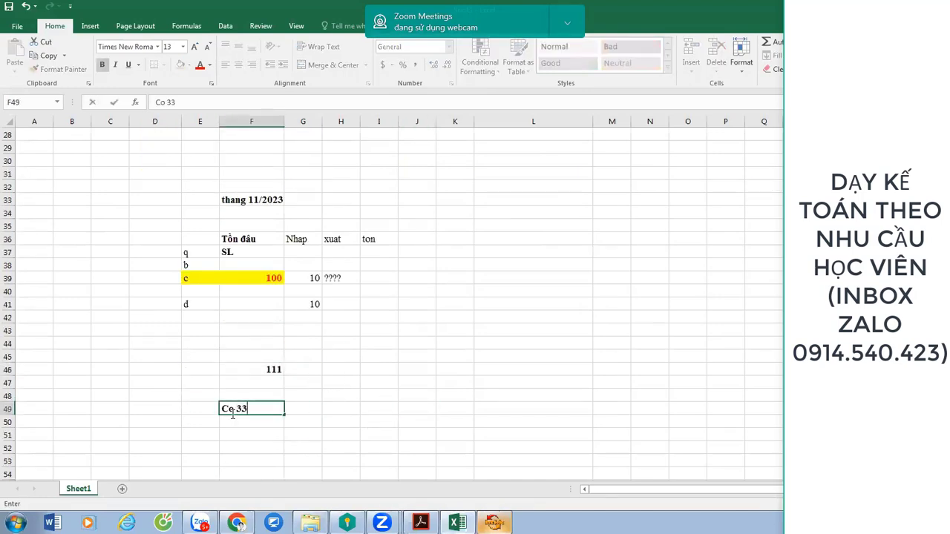
key(Return)
click(264, 373)
click(262, 408)
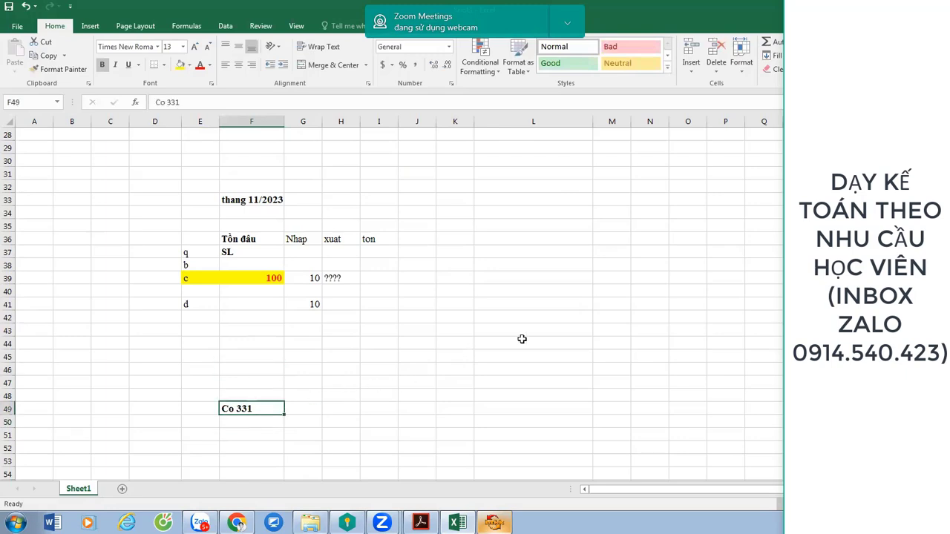
- Enter "1 năm" in F52 and the date 20/11/2020 in F55, below the account 331 entry
scroll(521, 339, up, 3)
scroll(521, 339, up, 6)
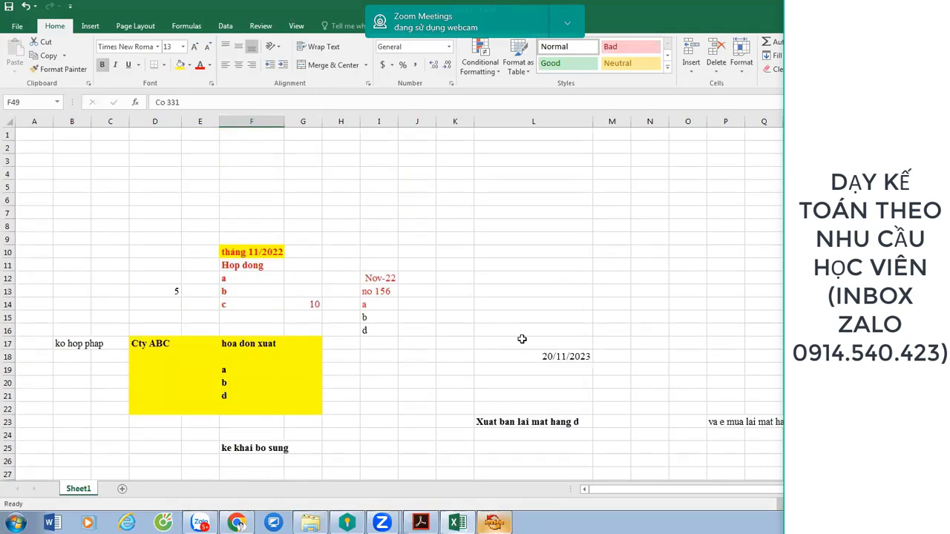
scroll(521, 339, down, 11)
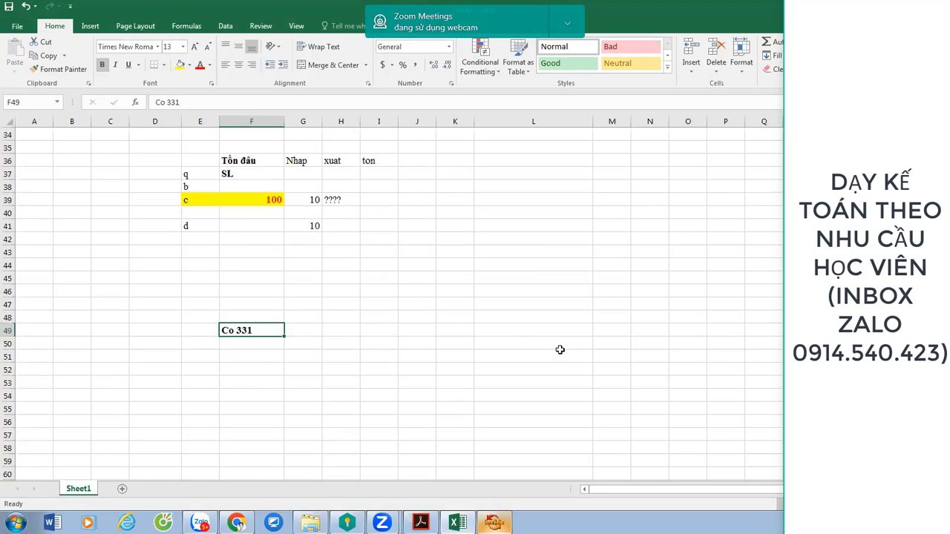
scroll(584, 358, up, 3)
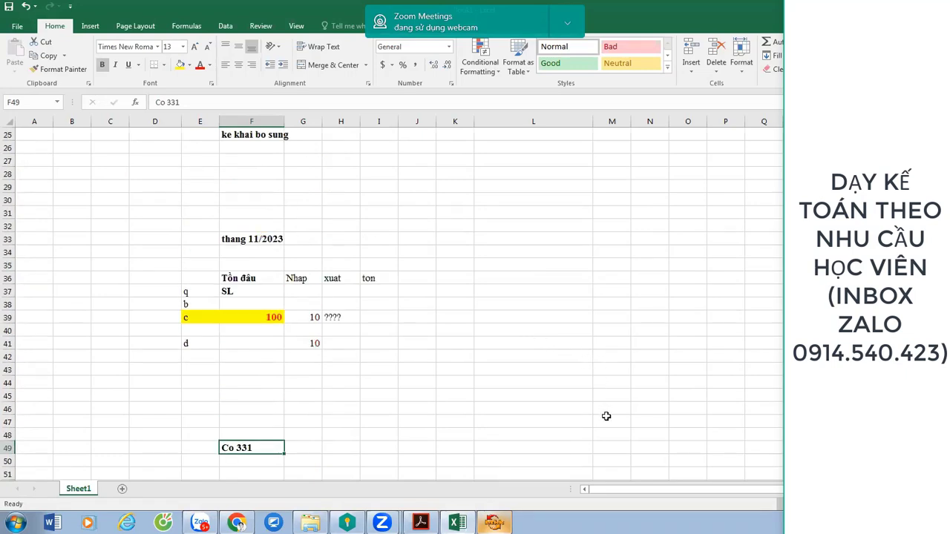
scroll(564, 432, down, 3)
click(264, 363)
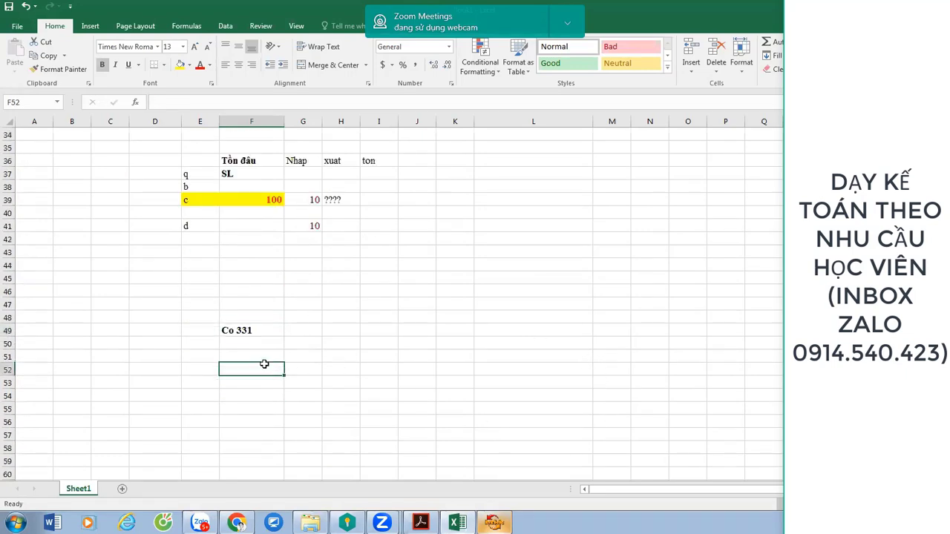
text(1 năm)
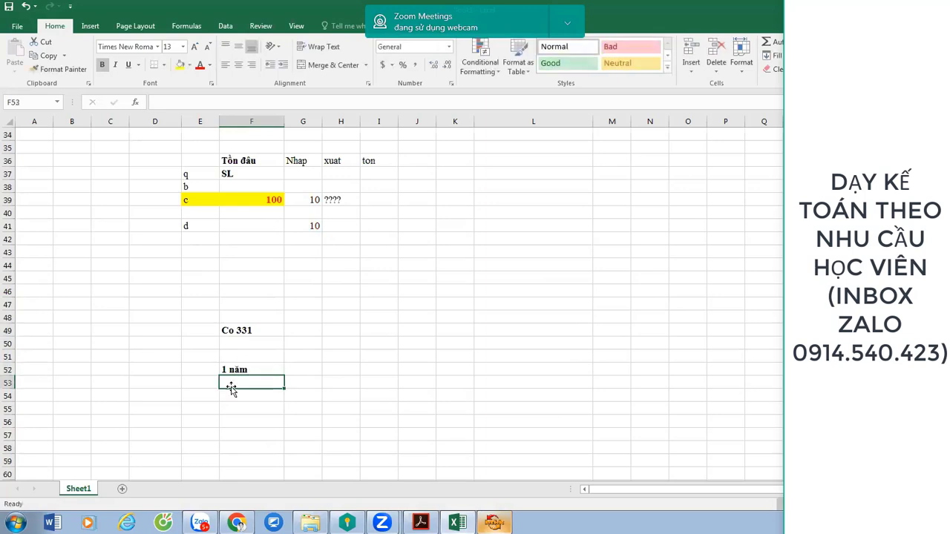
click(218, 434)
click(250, 405)
text(20/11/20)
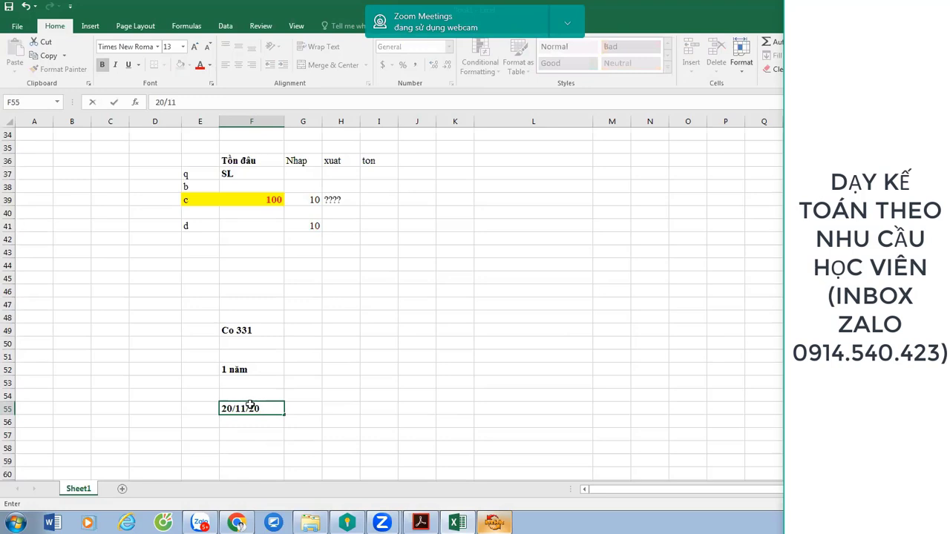
- Enter the heading "thang 11/2022" in E46, above the account 331 entry
scroll(270, 329, up, 2)
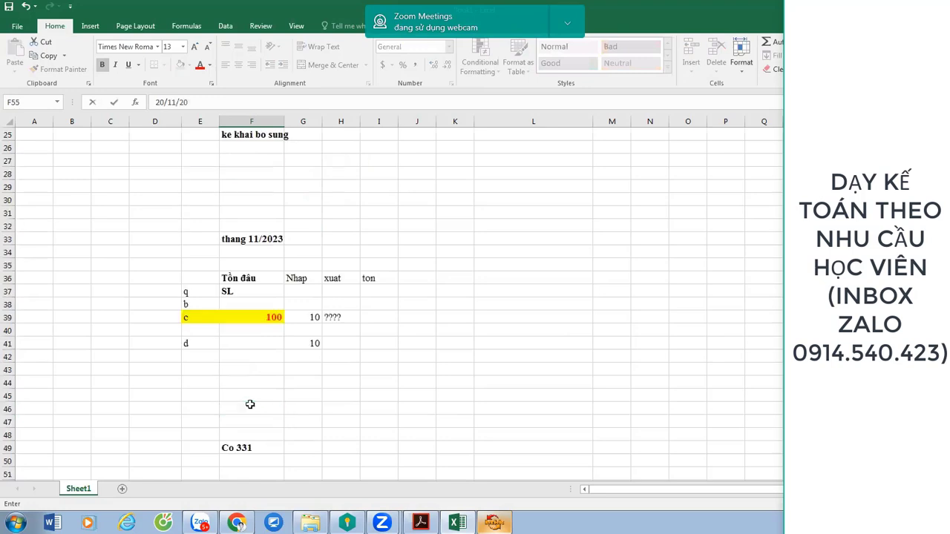
scroll(245, 349, down, 1)
click(191, 330)
text(thang 11/2022)
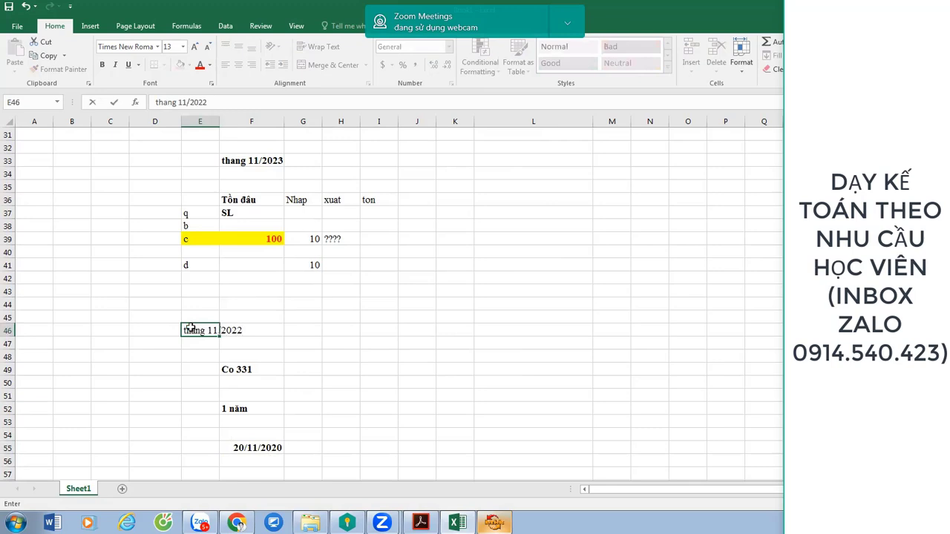
key(Return)
- Replace the account 331 entry in F49 with "Có 331"
click(256, 368)
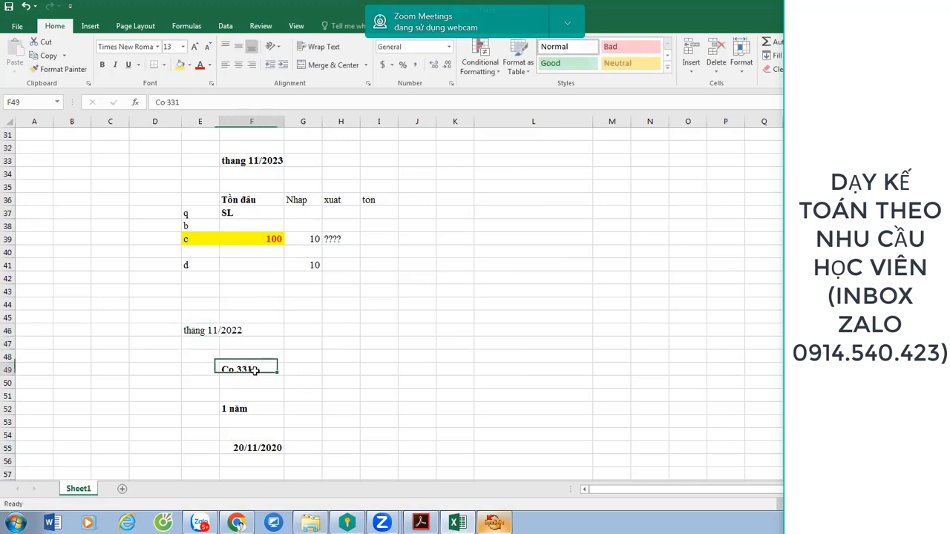
text(co 111)
key(BackSpace)
key(BackSpace)
key(BackSpace)
key(BackSpace)
key(BackSpace)
key(BackSpace)
text(Có 331)
- Insert two blank rows at row 47, between the thang 11/2022 heading and the Có 331 entry
key(Up)
key(Up)
key(Up)
key(Down)
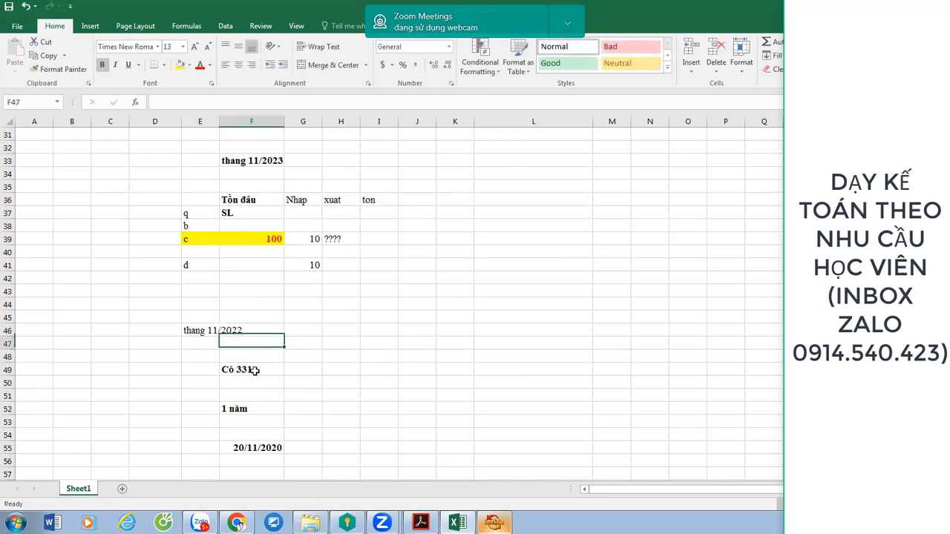
key(shift+space)
key(shift+Down)
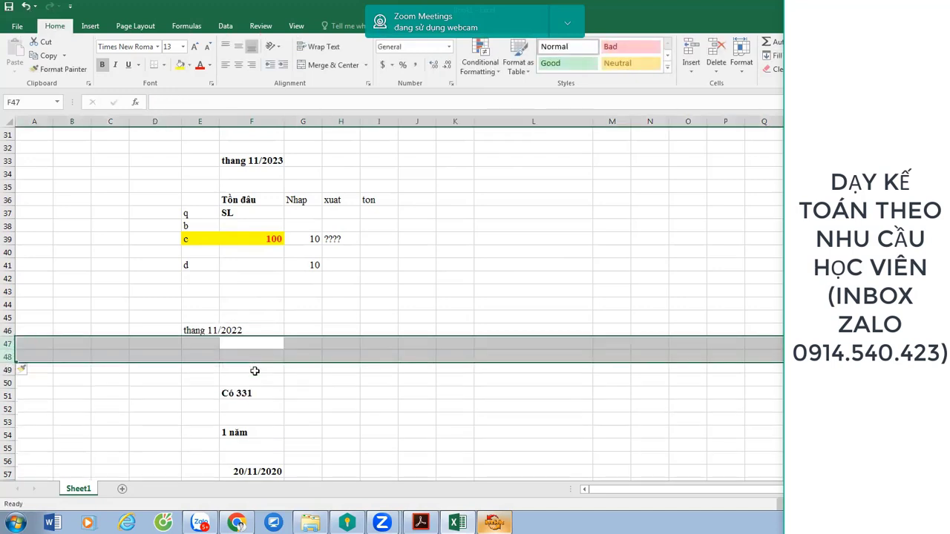
key(ctrl+shift+plus)
- Enter the debit lines "No 156" in F49 and "no 133" in F50, above the Có 331 entry
key(Down)
key(Down)
text(No 1)
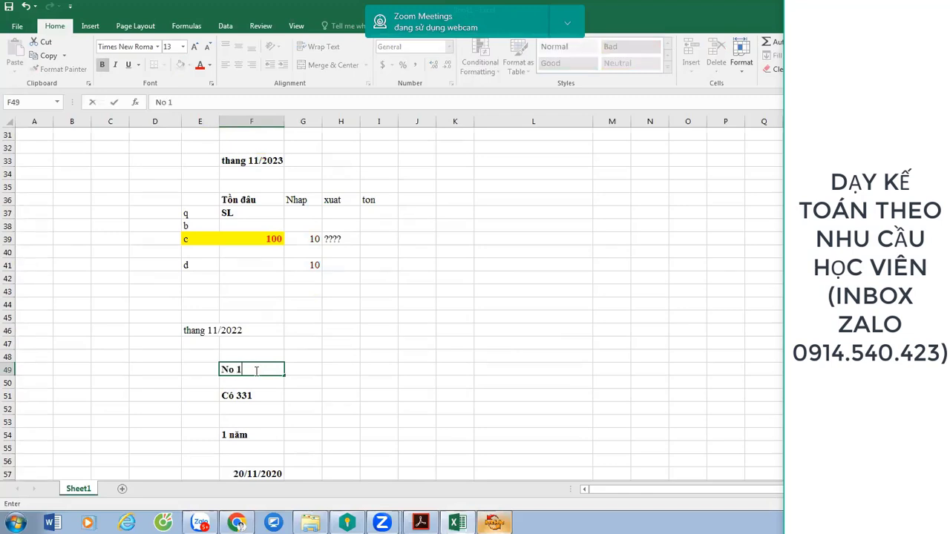
text(56)
key(Return)
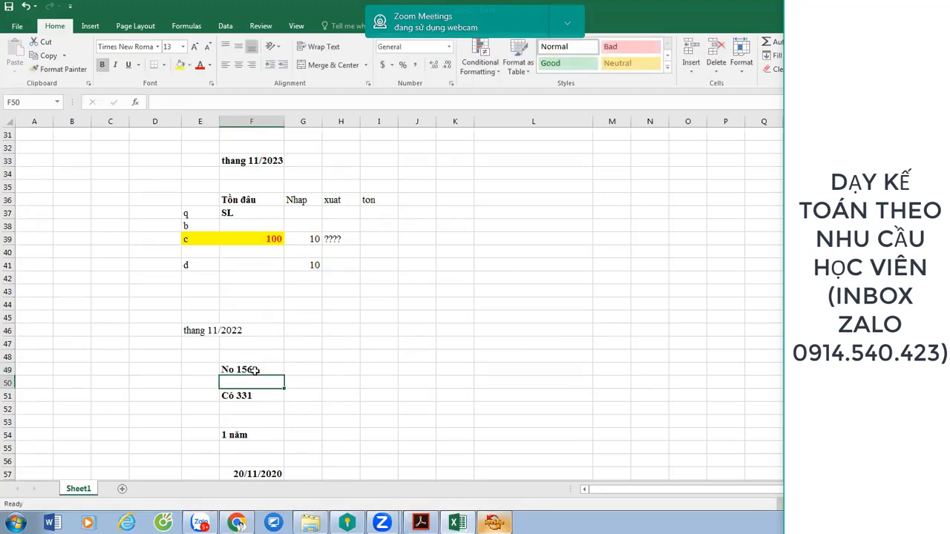
text(no 133)
key(Return)
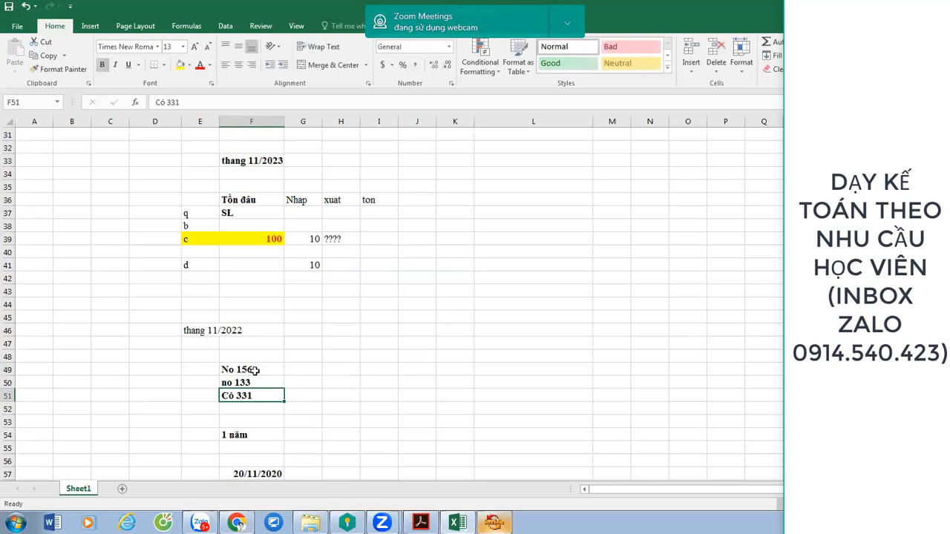
- Enter "1.5 ty" in G51 as the amount beside Có 331
click(311, 393)
text(1.)
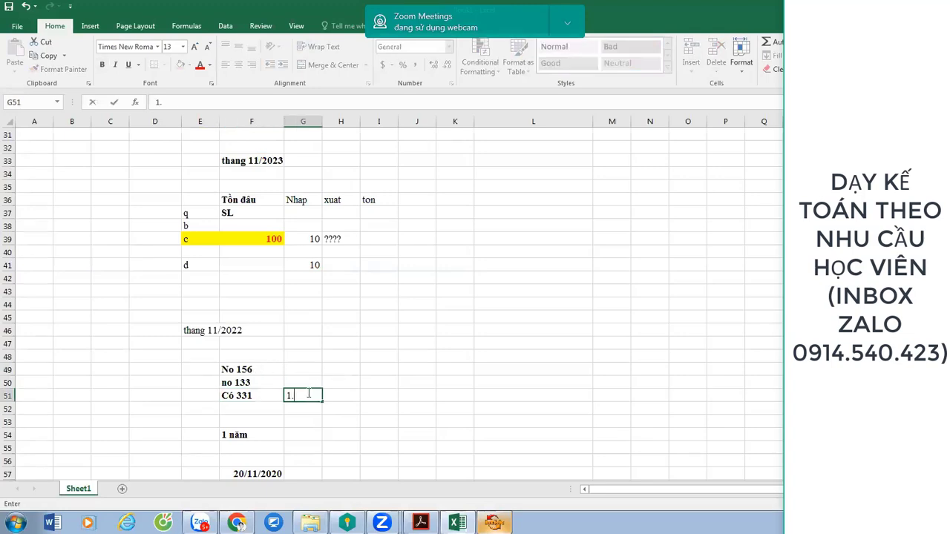
text(5 ty)
key(Return)
- Change the date in F57 to 20/11/2023, and merge and center the "1 năm" entry across E54:H54
scroll(287, 353, down, 2)
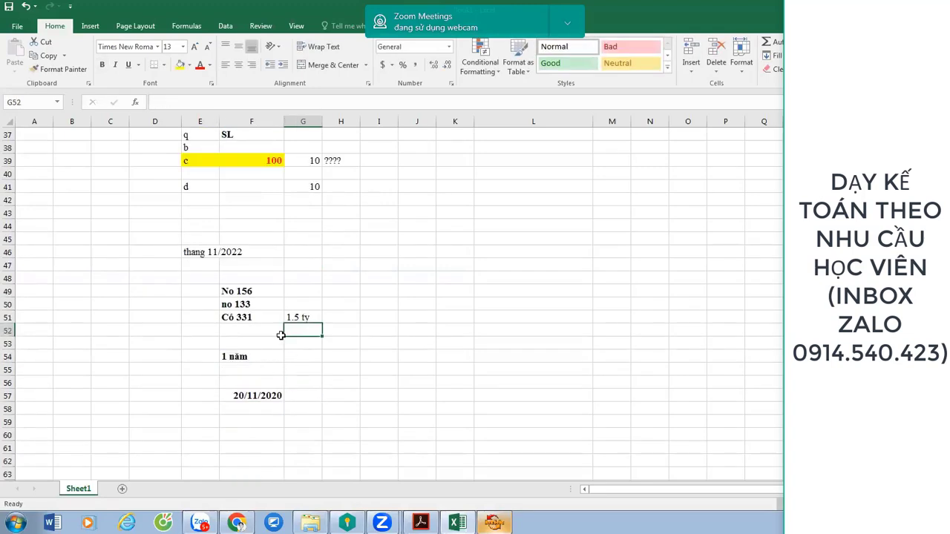
click(260, 394)
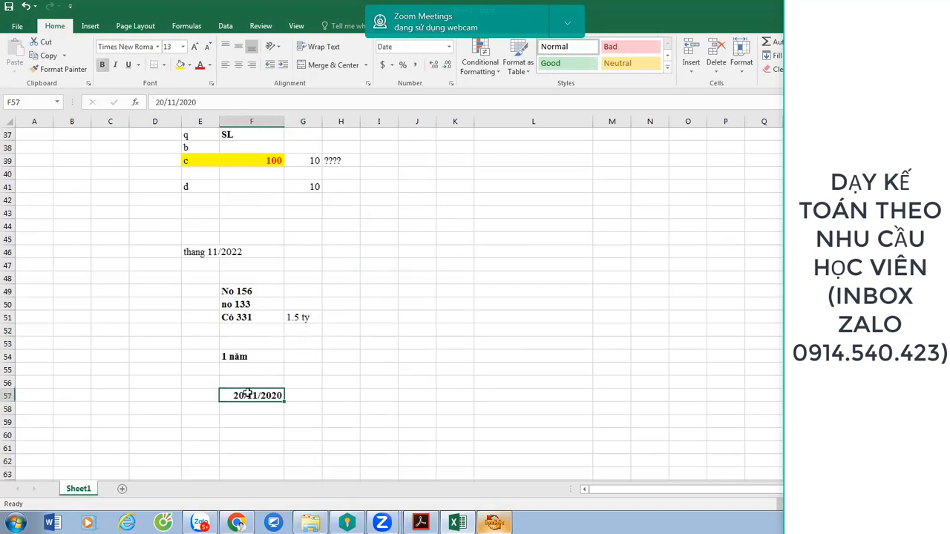
key(F2)
key(BackSpace)
text(3)
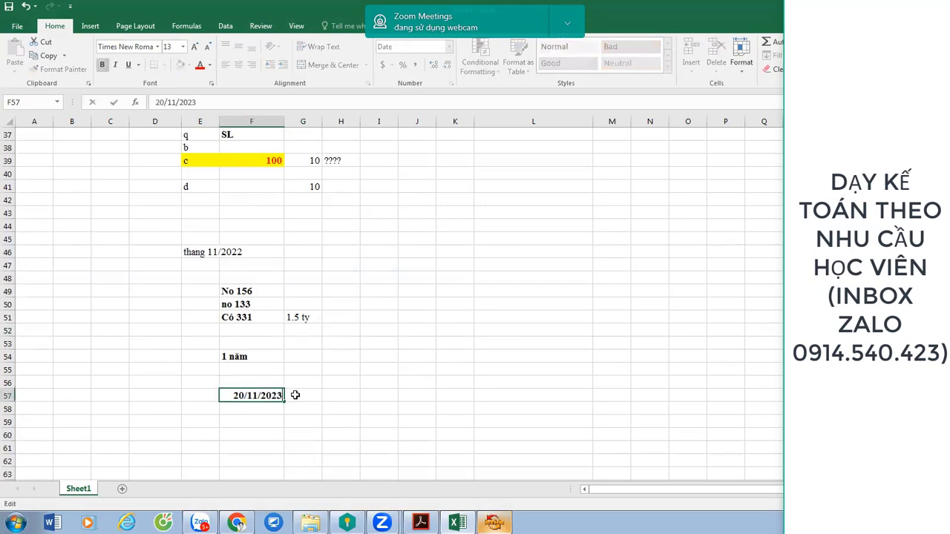
key(Return)
drag(212, 356, 337, 357)
click(334, 65)
- Enter the payment entry "no 331" in F59 and "có 112" in F60, and fill both cells yellow
click(261, 422)
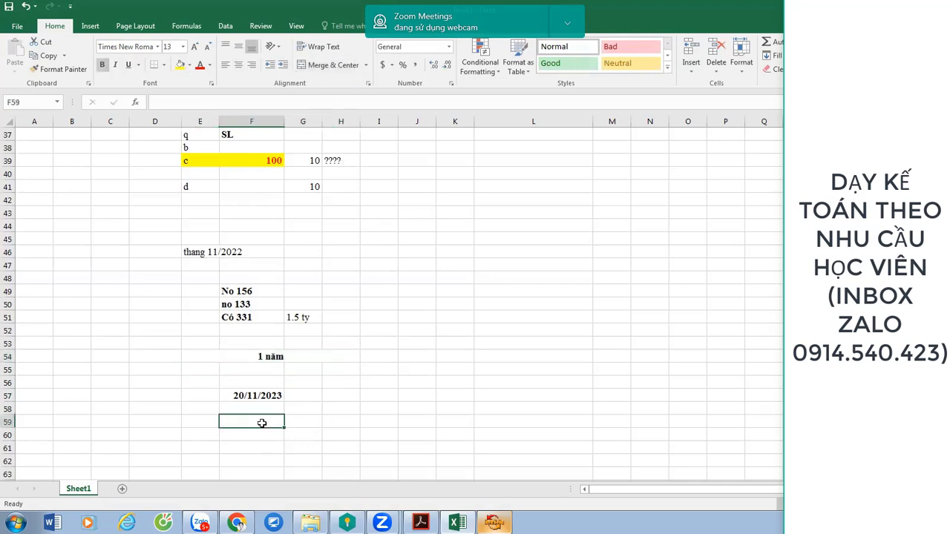
text(no 331)
key(Return)
text(có 112)
key(Return)
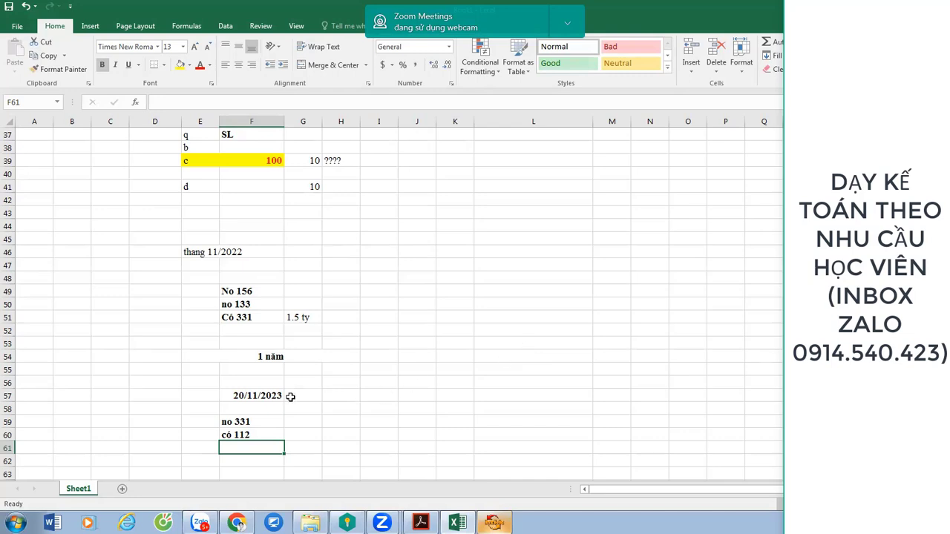
drag(266, 421, 266, 435)
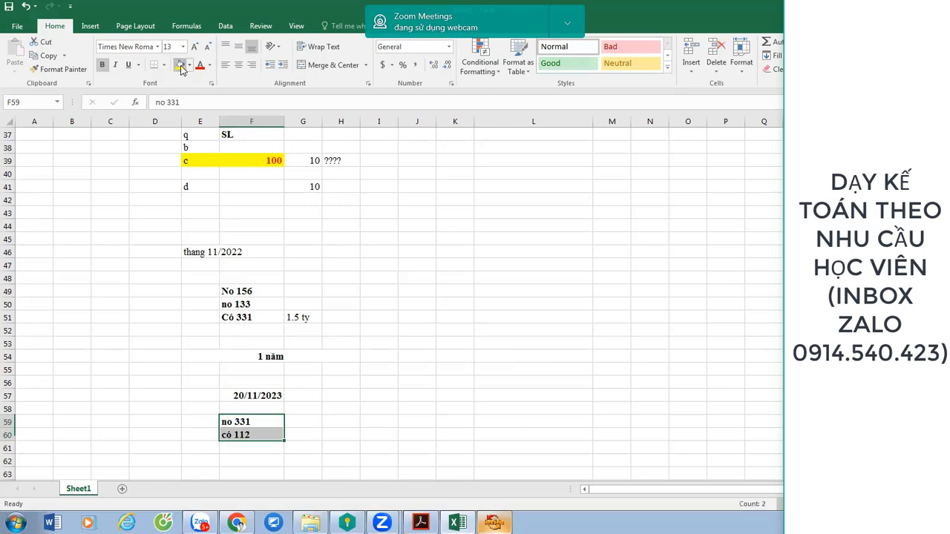
click(180, 65)
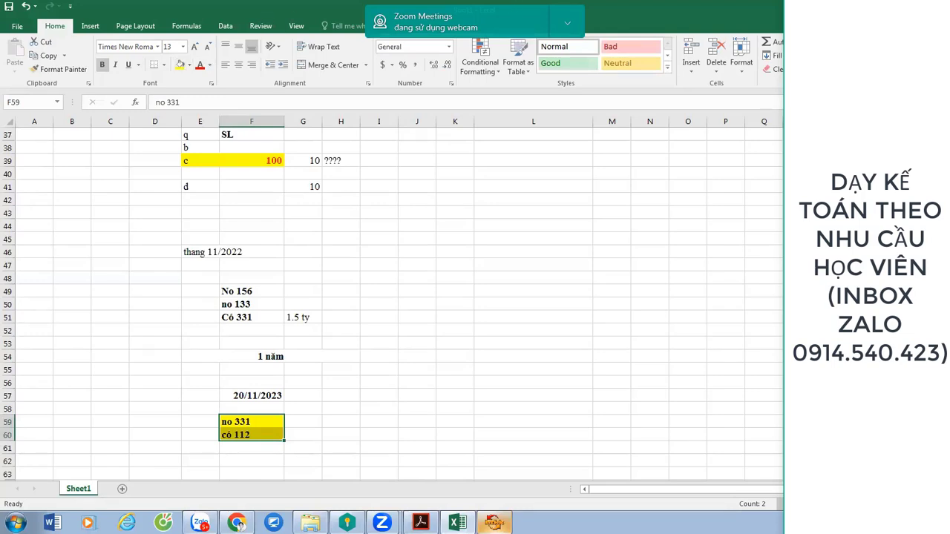
scroll(391, 296, up, 2)
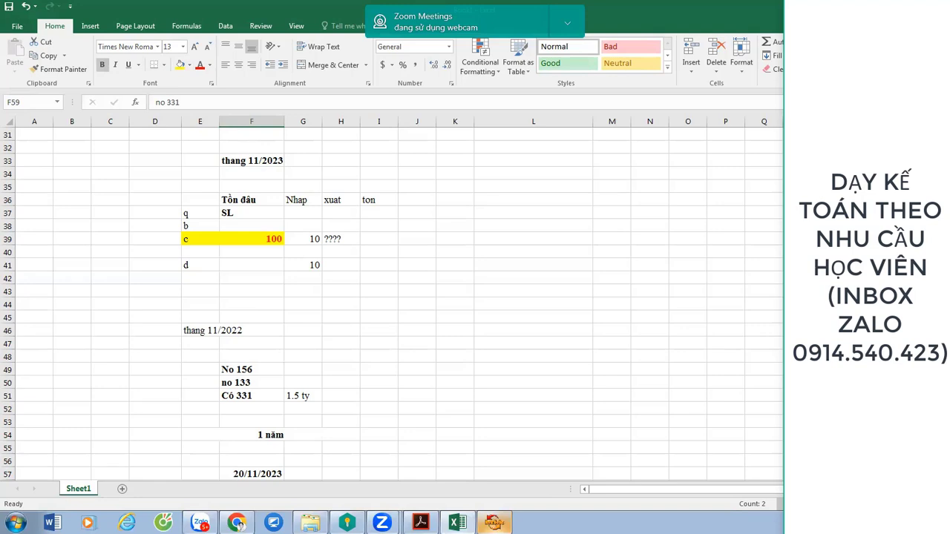
click(442, 282)
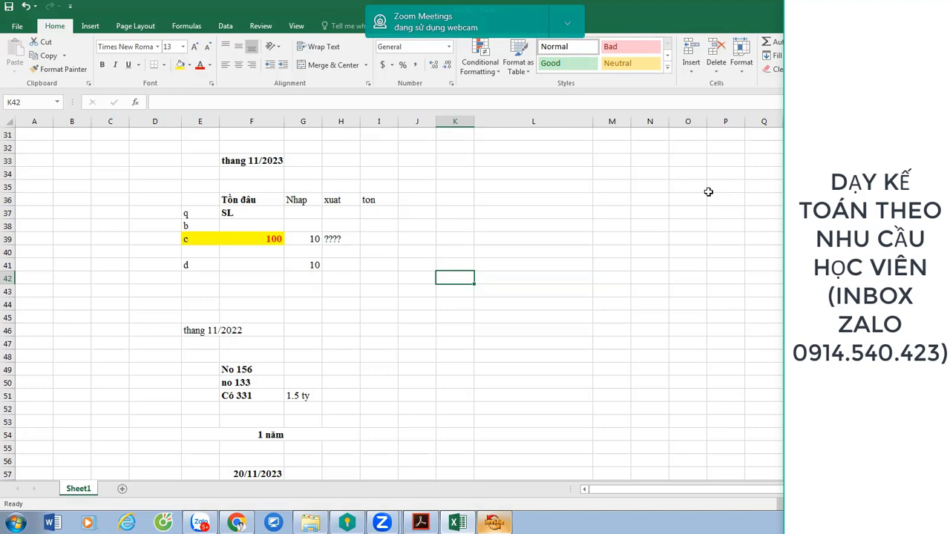
scroll(576, 291, down, 2)
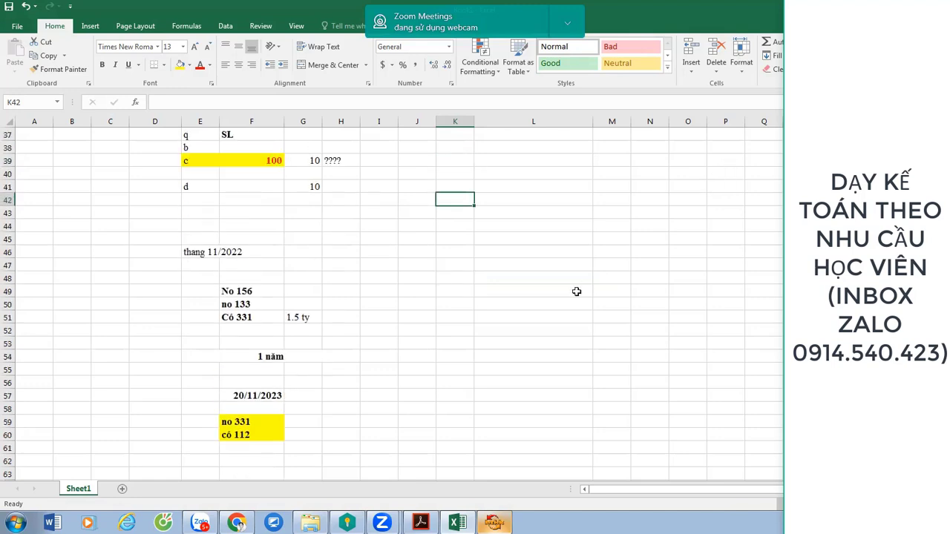
scroll(576, 297, up, 1)
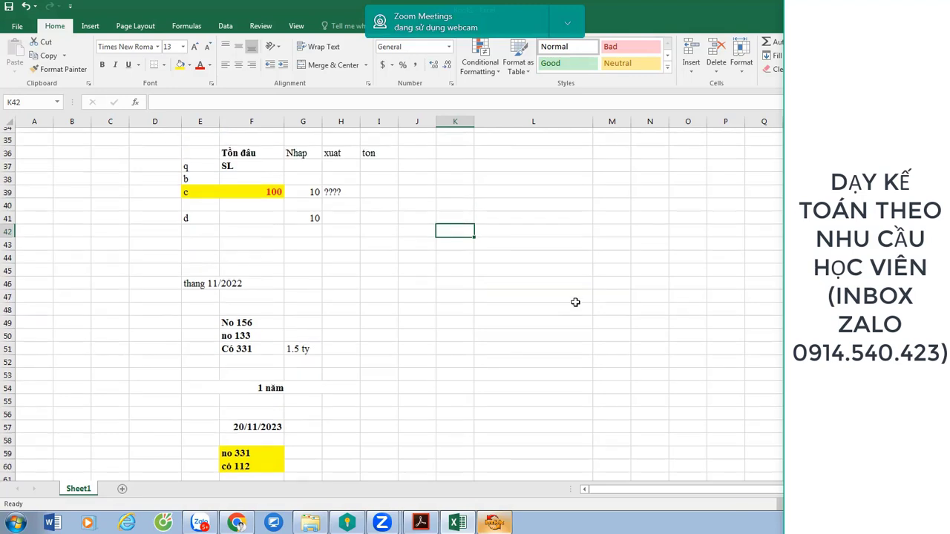
- Switch to the tax declaration software to review the purchased goods value and VAT in fields [23] and [24], then return to the workbook
scroll(575, 302, up, 2)
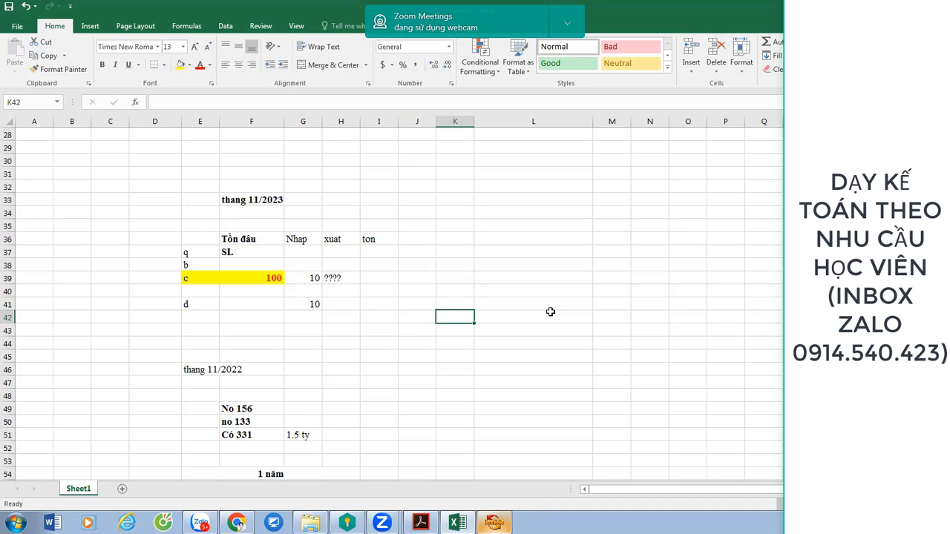
scroll(550, 311, down, 2)
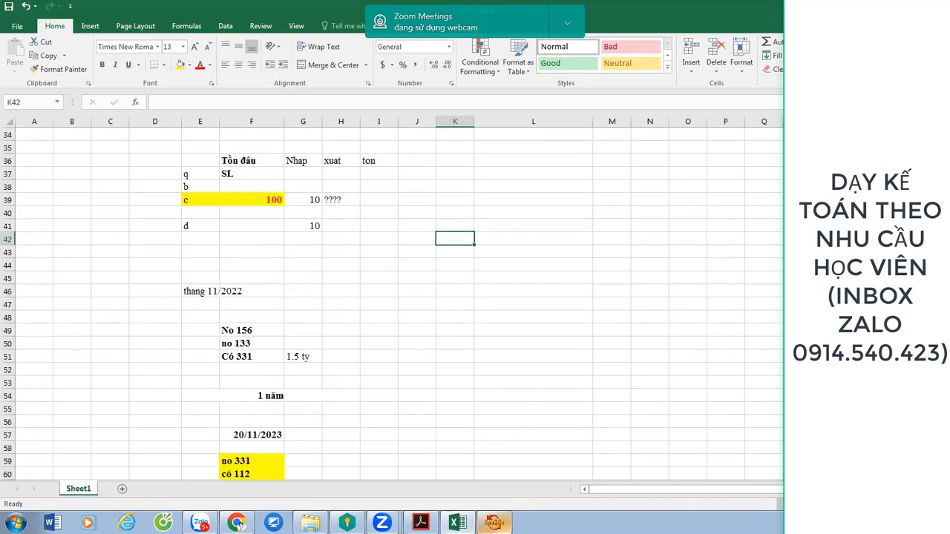
click(494, 523)
click(347, 370)
click(457, 371)
click(457, 388)
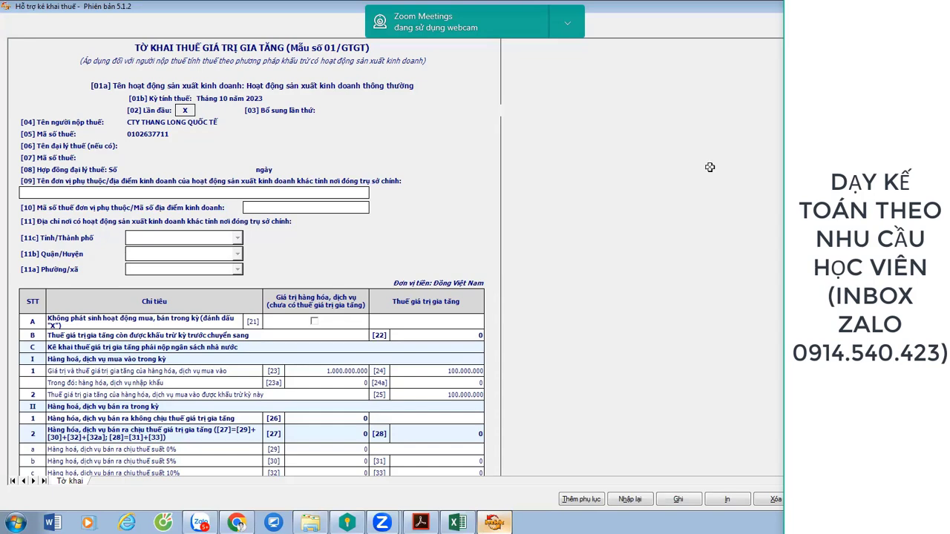
click(457, 524)
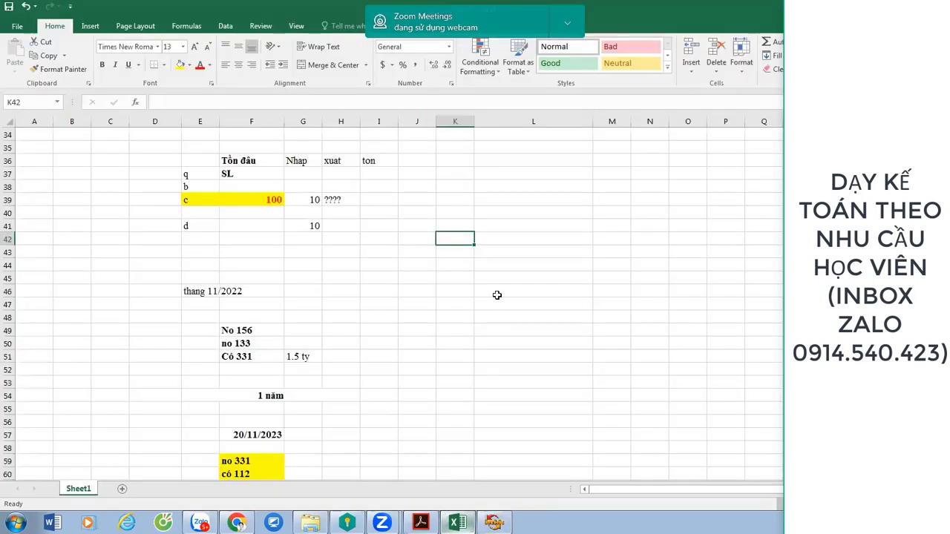
- Enter "xuất bán" in F72, below the yellow payment entry
scroll(495, 296, down, 6)
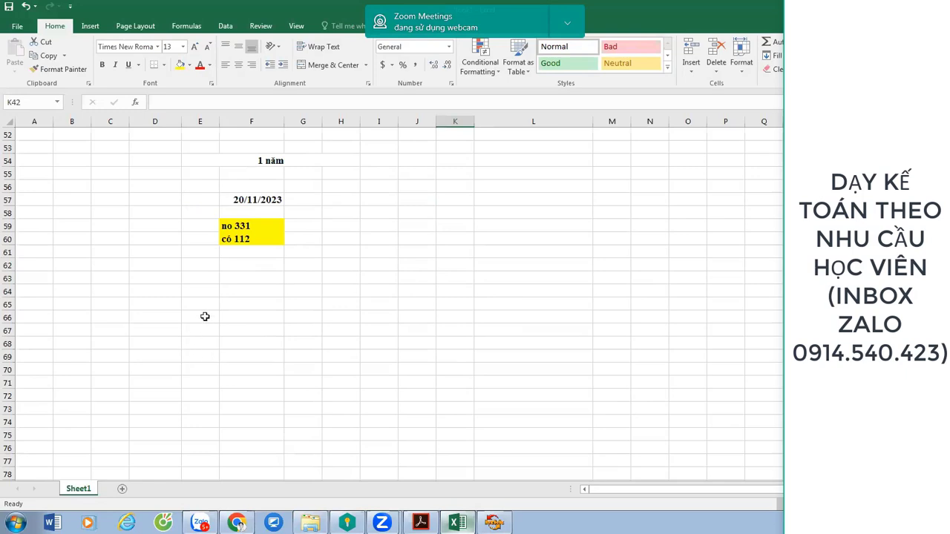
click(204, 316)
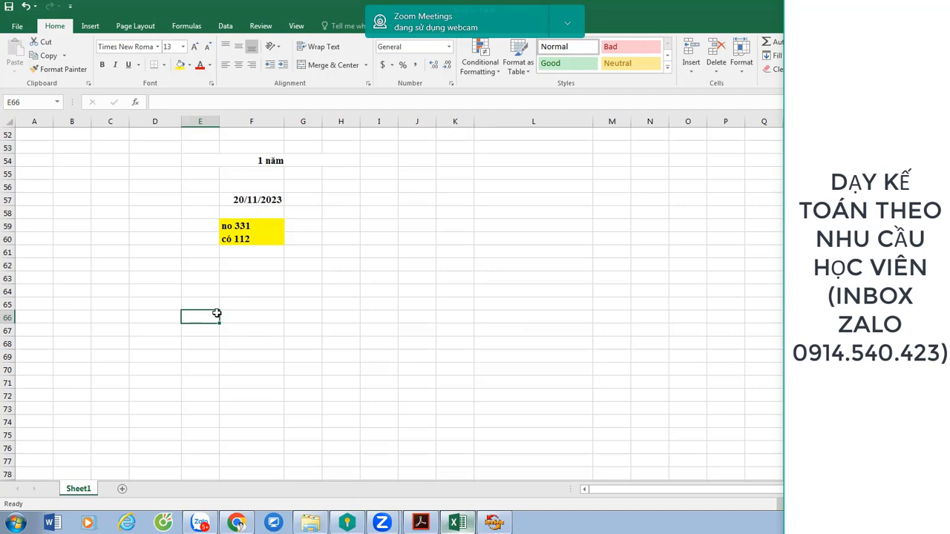
click(234, 394)
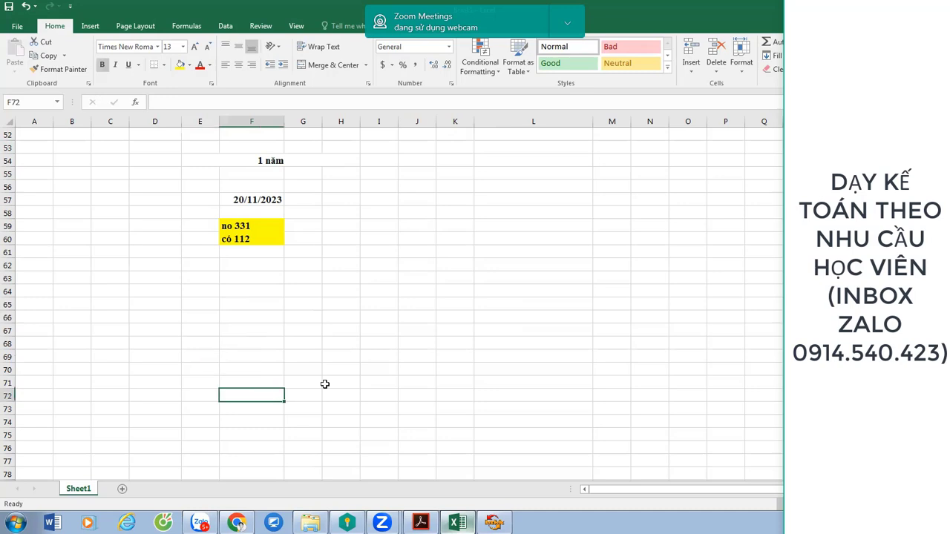
text(xuất ba)
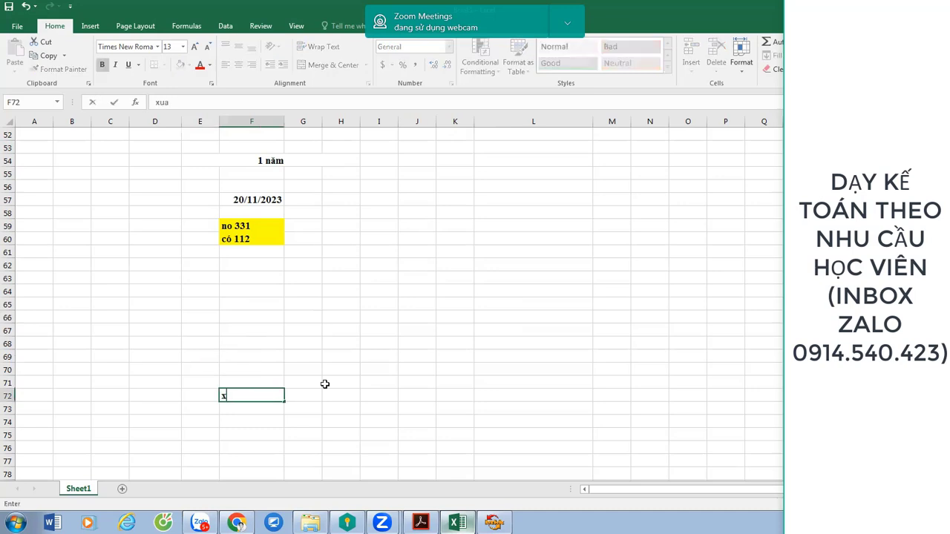
key(Return)
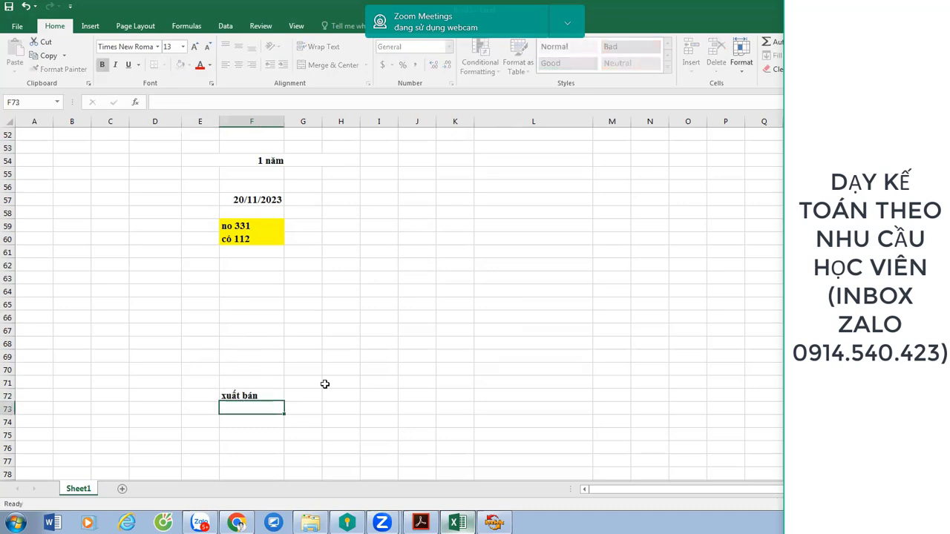
key(Up)
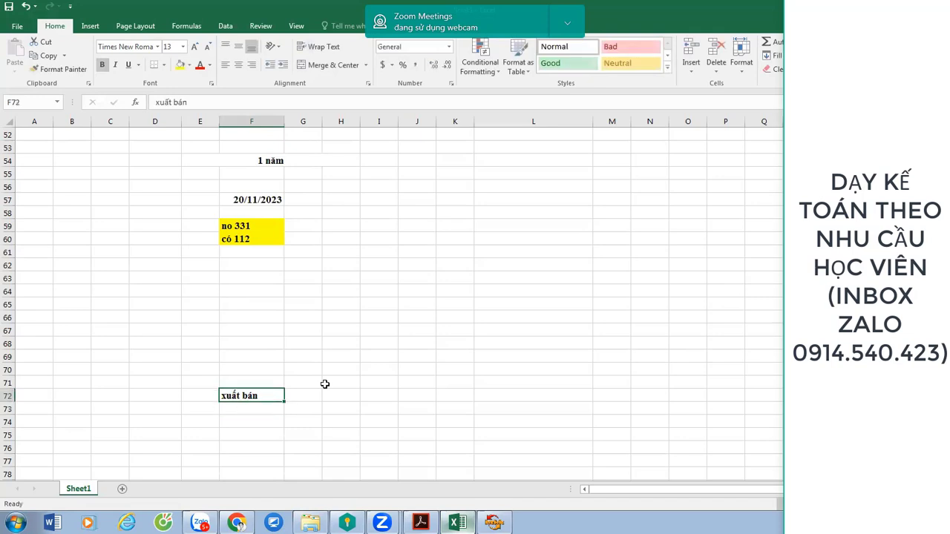
- Replace the text in F72 with "Ko co mua" and enter "ma tu nhien co hoá đơn" in F73
text(Ko co mua)
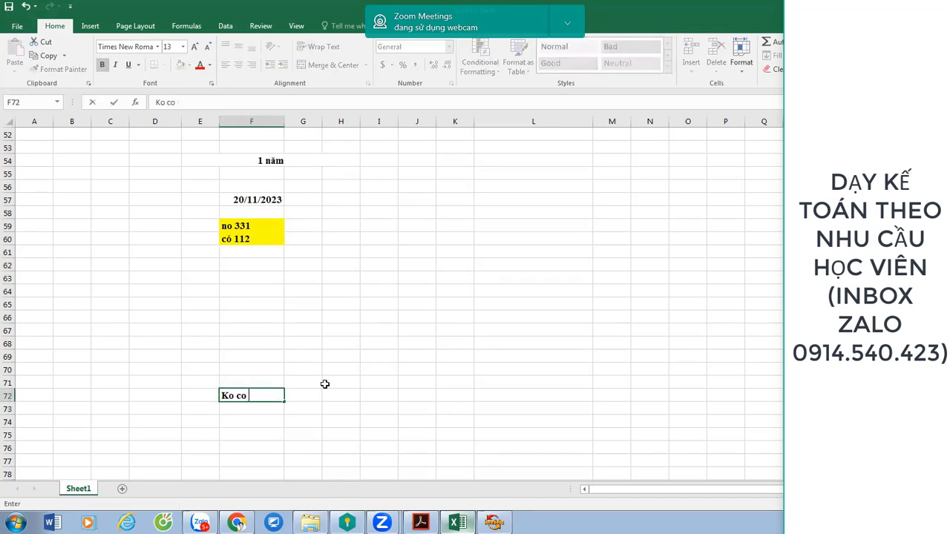
key(Return)
text(ma tu nhien co hoá đơn)
key(Return)
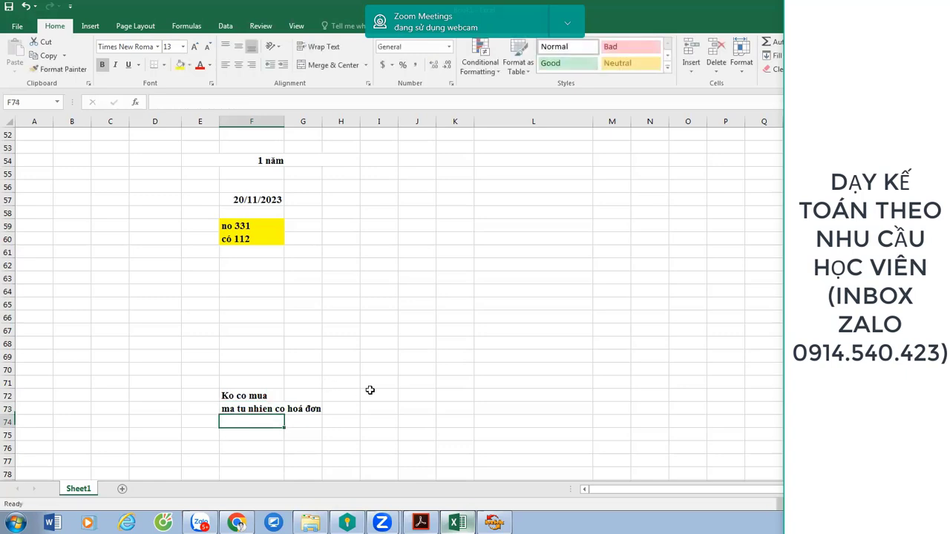
- Enter the amount 215000000 in J73, on the row of the invoice note
scroll(346, 391, down, 1)
click(430, 367)
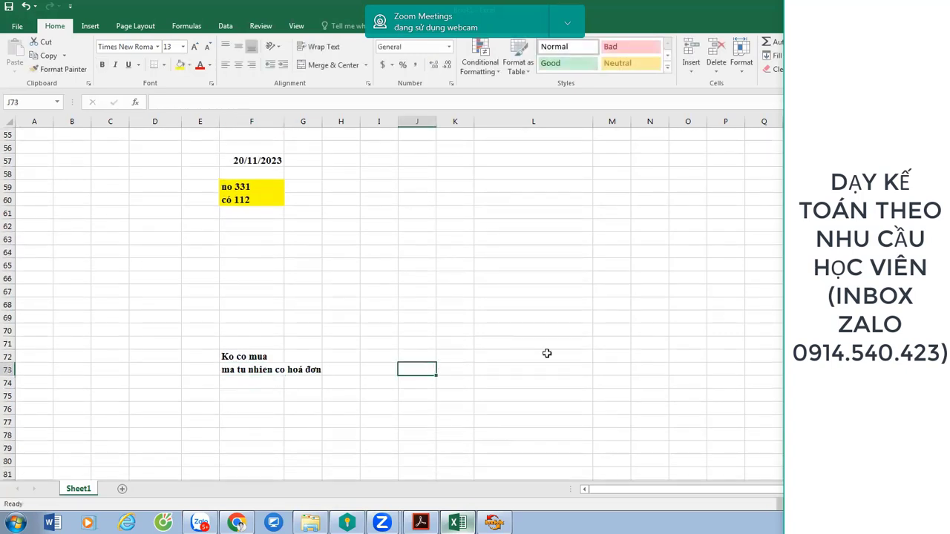
text(215000000)
key(Return)
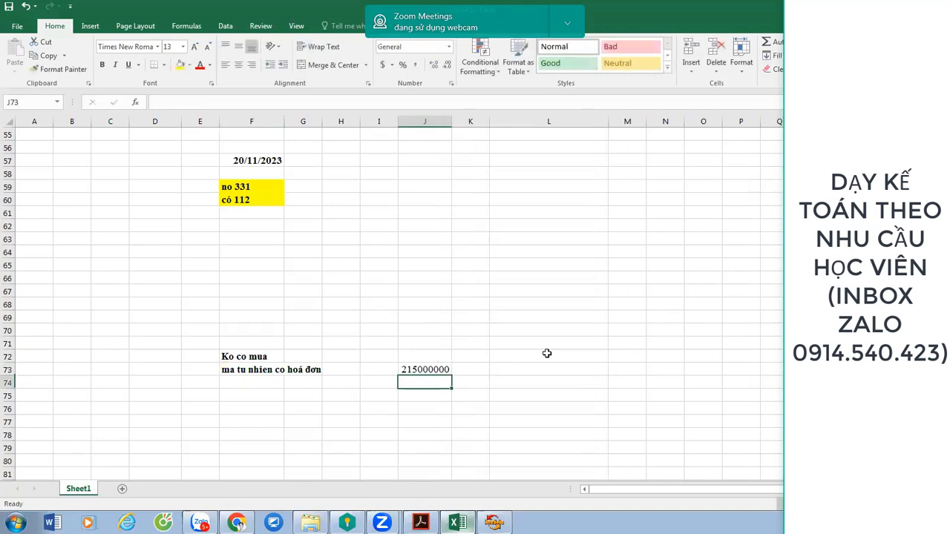
- Format column J with comma thousands separators and no decimal places
click(425, 121)
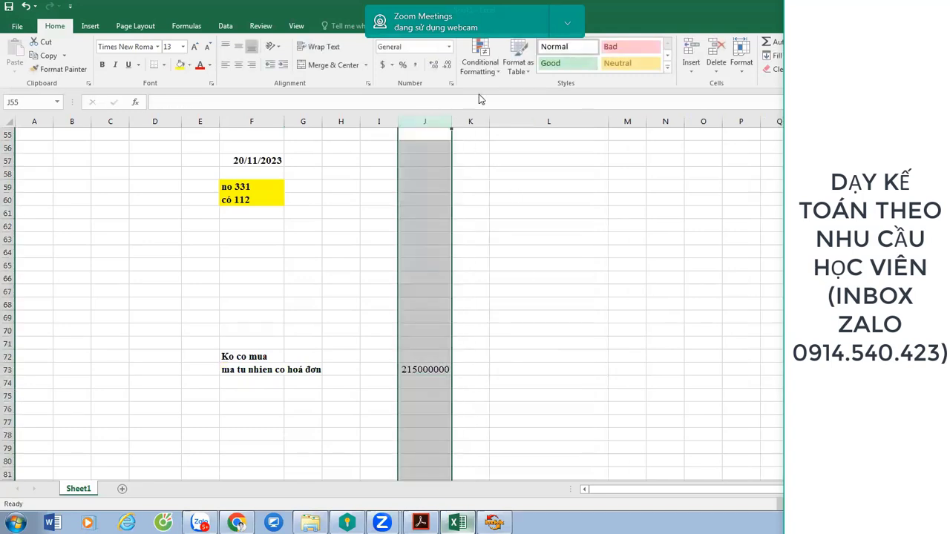
key(alt+h)
key(k)
key(alt+h)
key(9)
key(alt+h)
key(9)
click(138, 370)
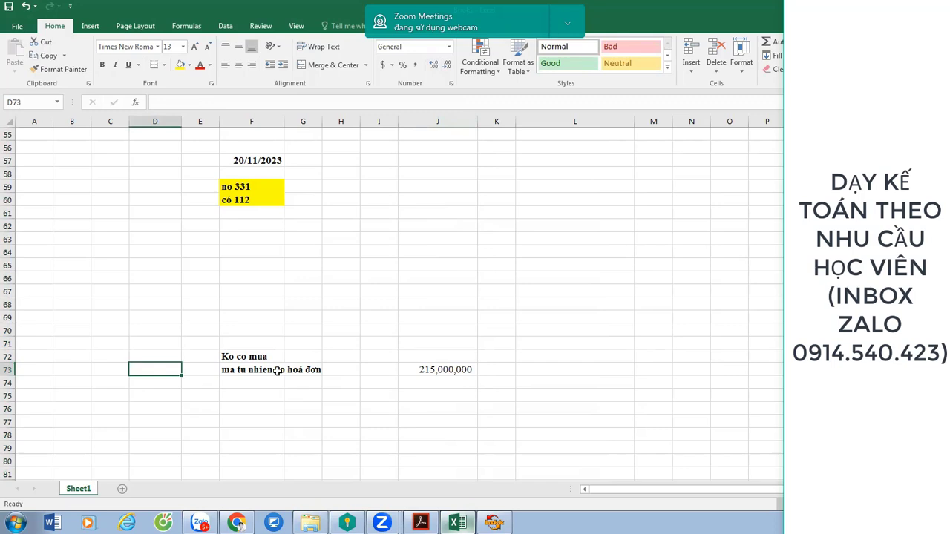
- Fill the range F73:J78 around the invoice note and its amount with yellow
drag(258, 371, 463, 438)
click(179, 64)
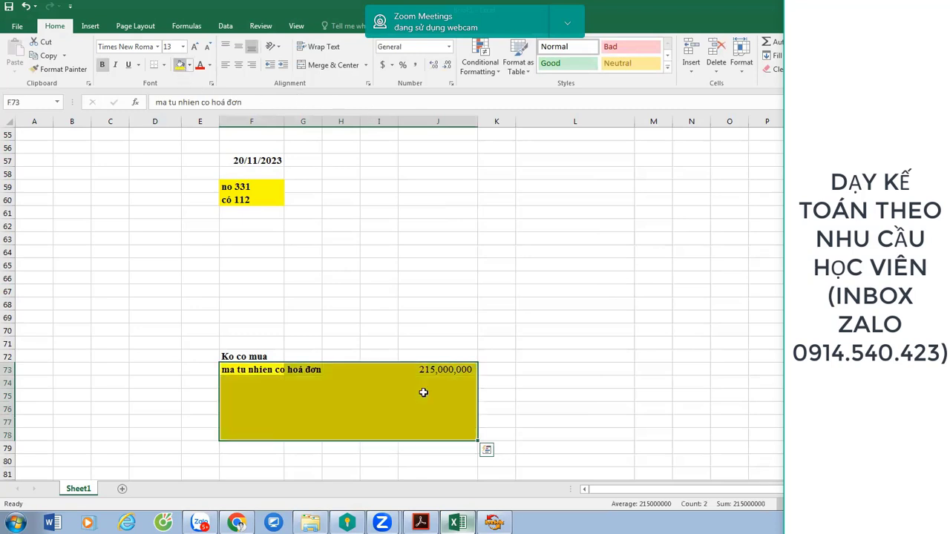
click(423, 344)
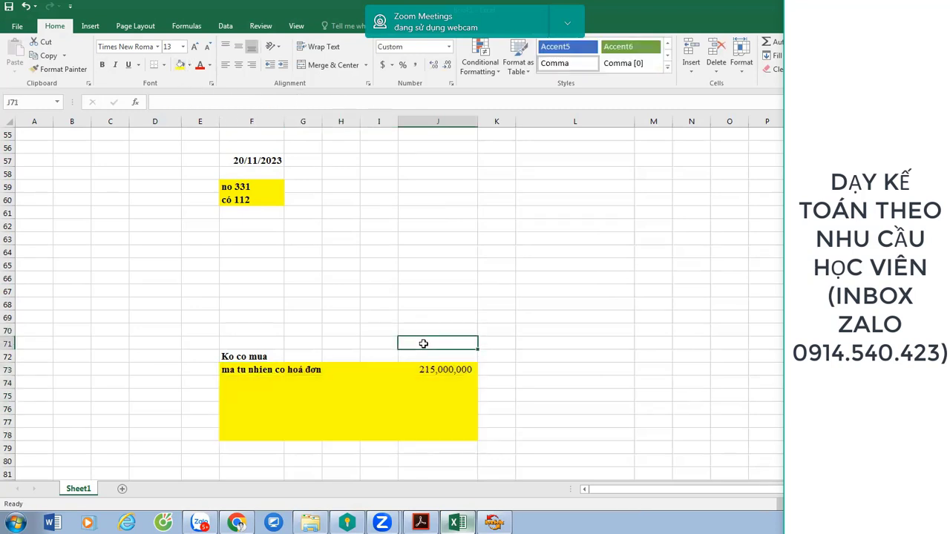
drag(251, 369, 434, 436)
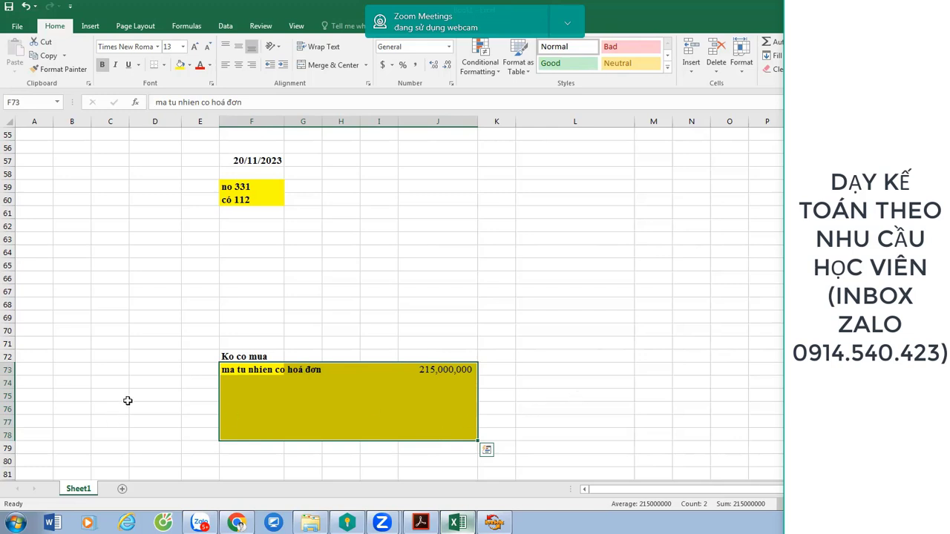
- Merge and center D73:D78 beside the invoice block and fill the merged cell yellow
drag(144, 364, 169, 439)
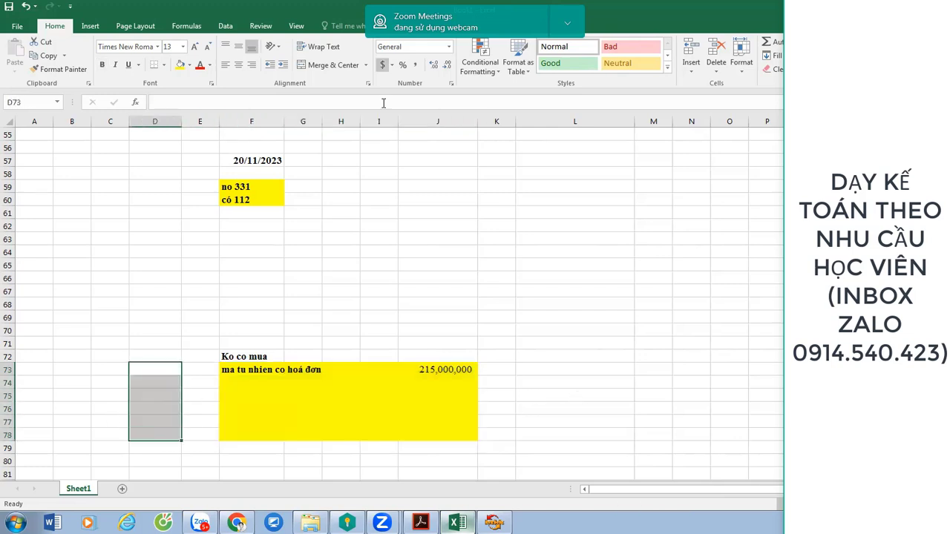
click(333, 64)
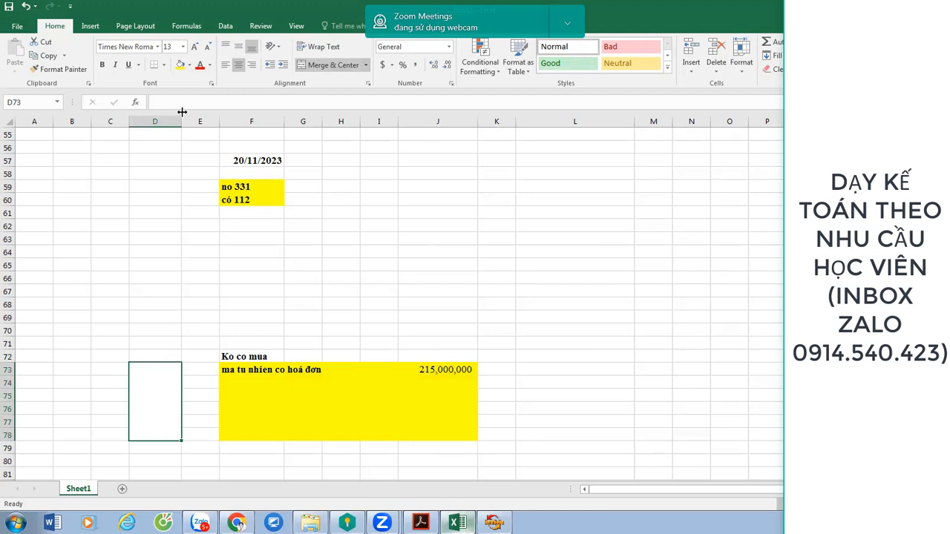
click(179, 64)
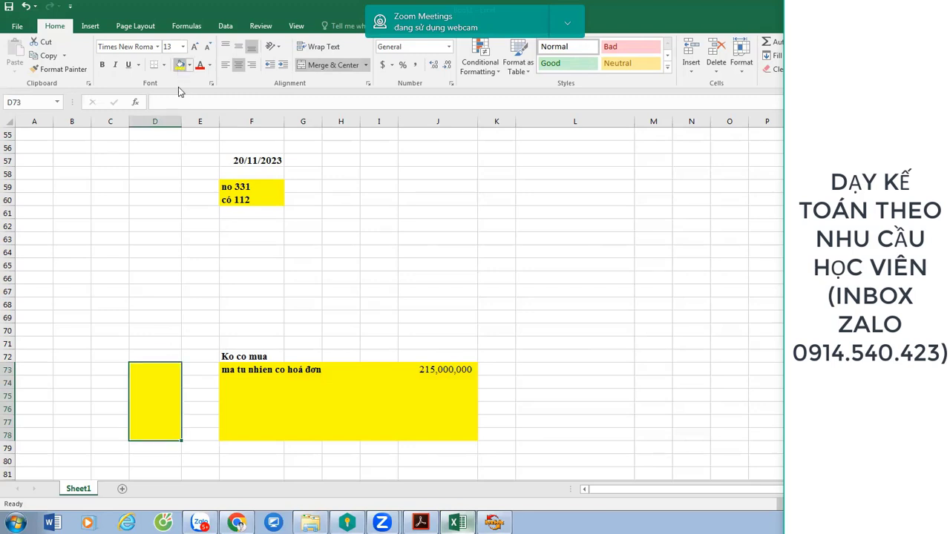
click(339, 395)
drag(250, 375, 439, 429)
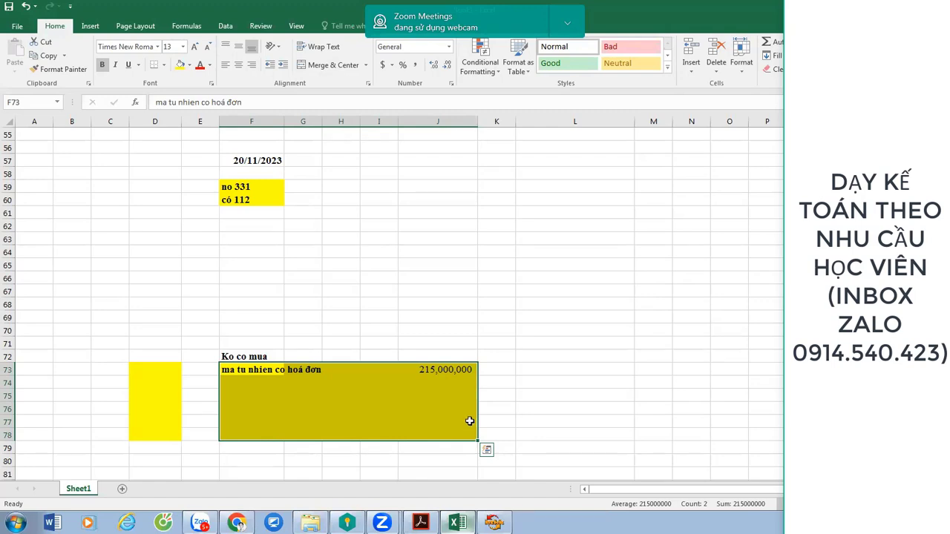
click(574, 376)
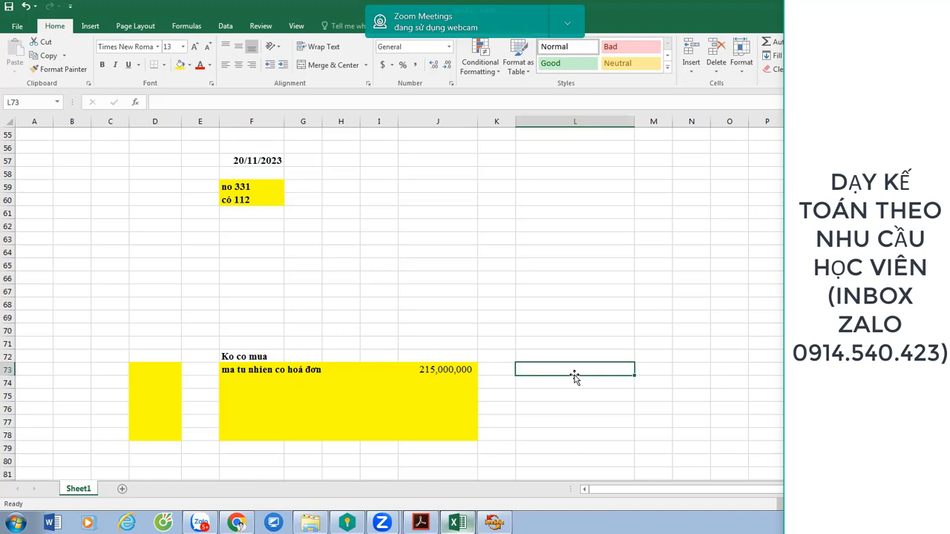
drag(251, 369, 426, 429)
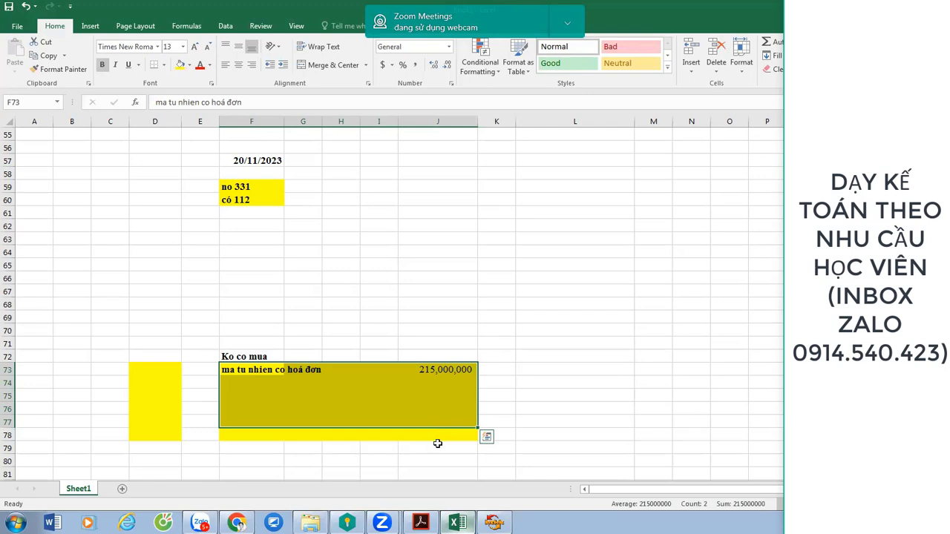
drag(445, 435, 239, 372)
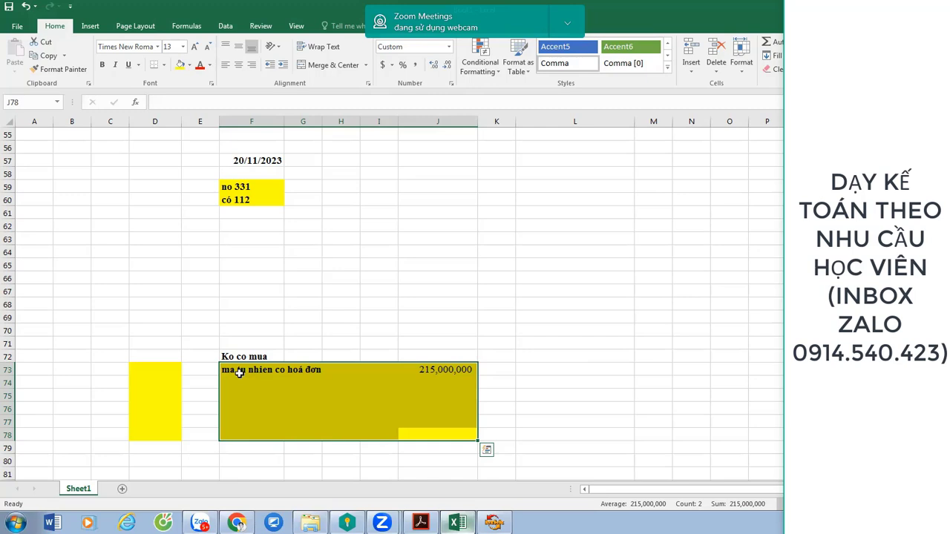
- Change the font color of the amount cells J73:J78 to red
click(429, 376)
drag(429, 377, 432, 446)
click(199, 67)
click(439, 356)
drag(442, 366, 430, 431)
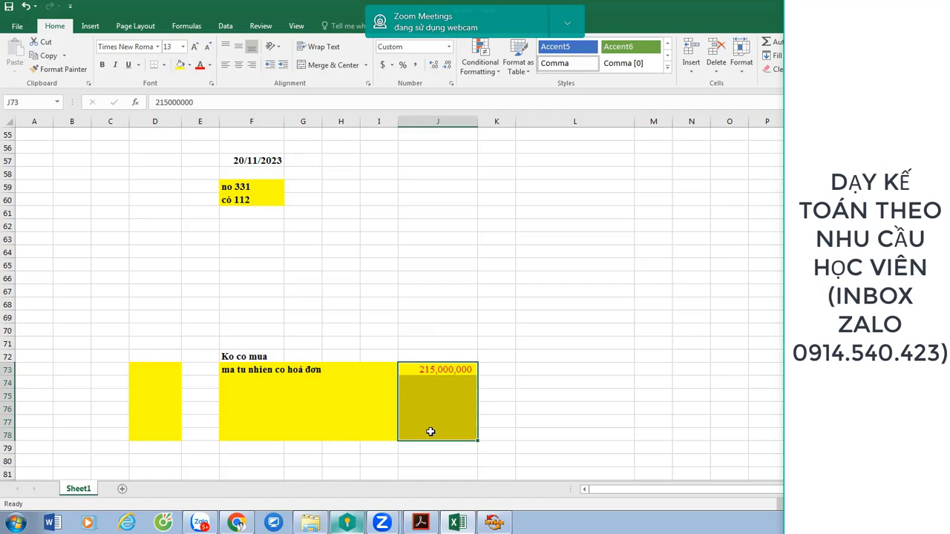
mouse_move(252, 359)
mouse_down()
mouse_move(475, 443)
mouse_move(202, 350)
mouse_move(250, 351)
mouse_up()
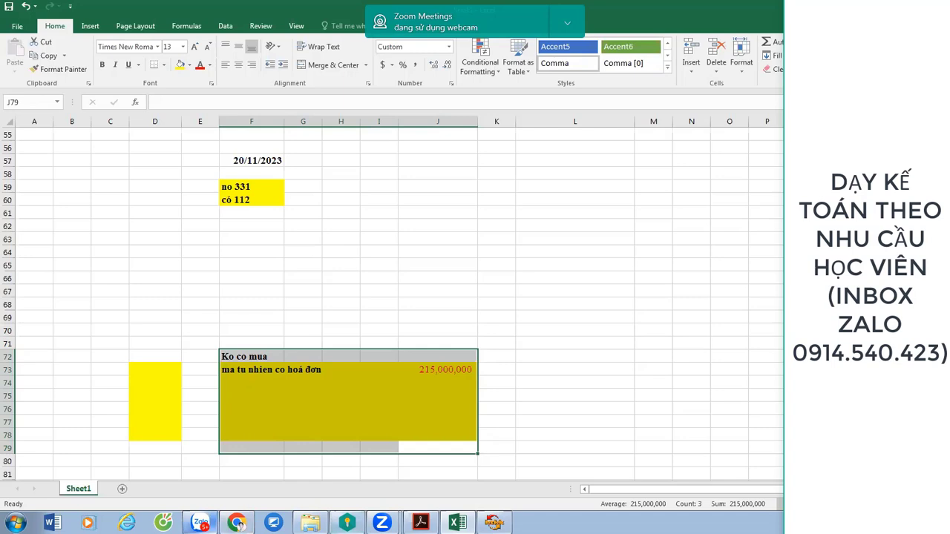
drag(245, 364, 447, 455)
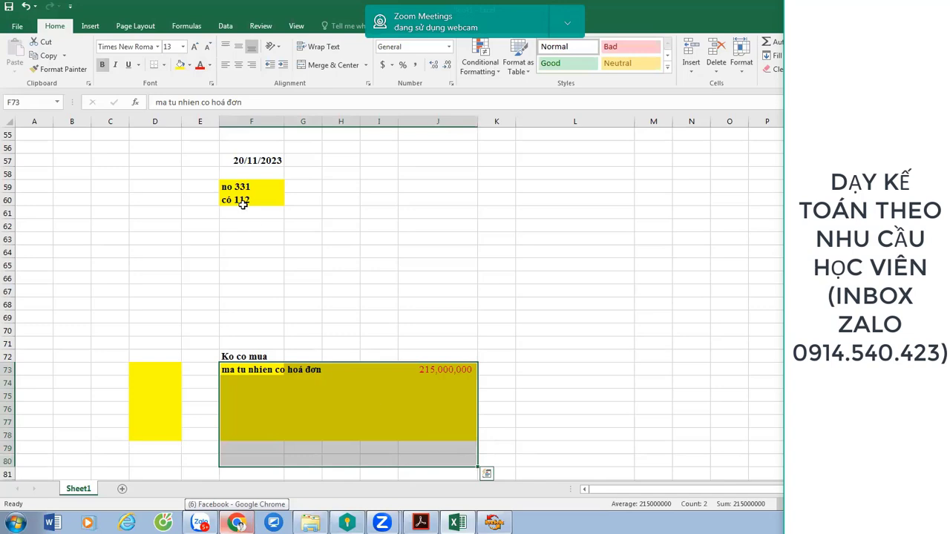
- Apply all borders to F59:J68, starting from the "no 331" payment entry
drag(243, 186, 465, 297)
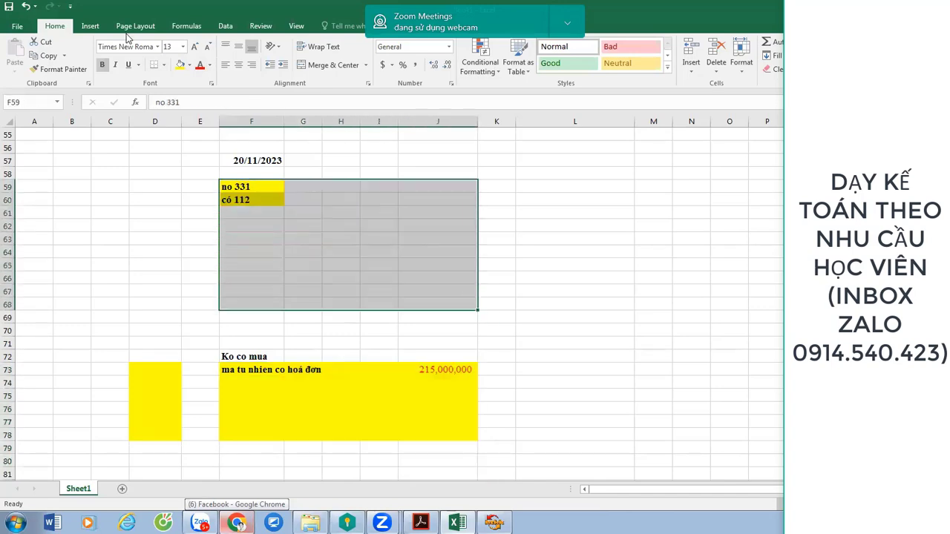
click(163, 66)
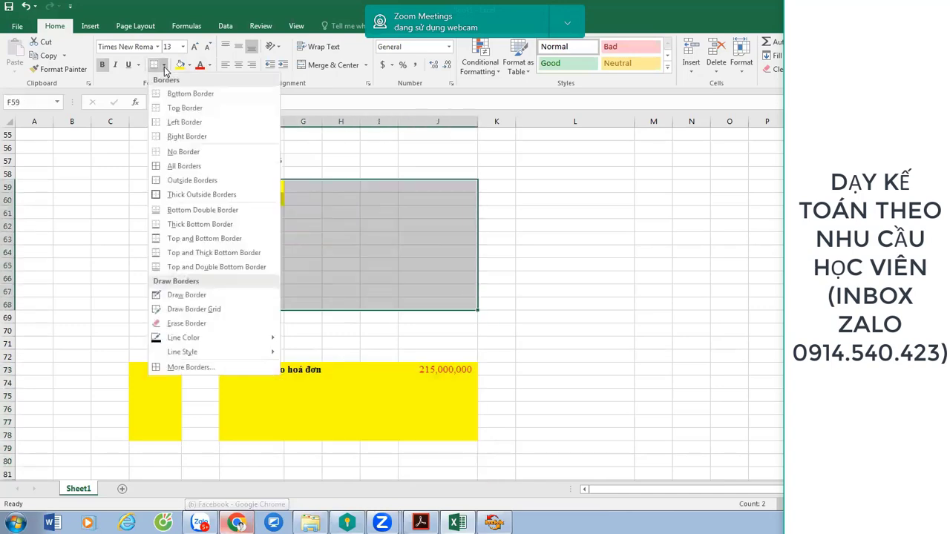
click(181, 170)
- Extend the yellow fill of the invoice block to cover F73:J84
scroll(267, 309, down, 3)
drag(231, 252, 432, 397)
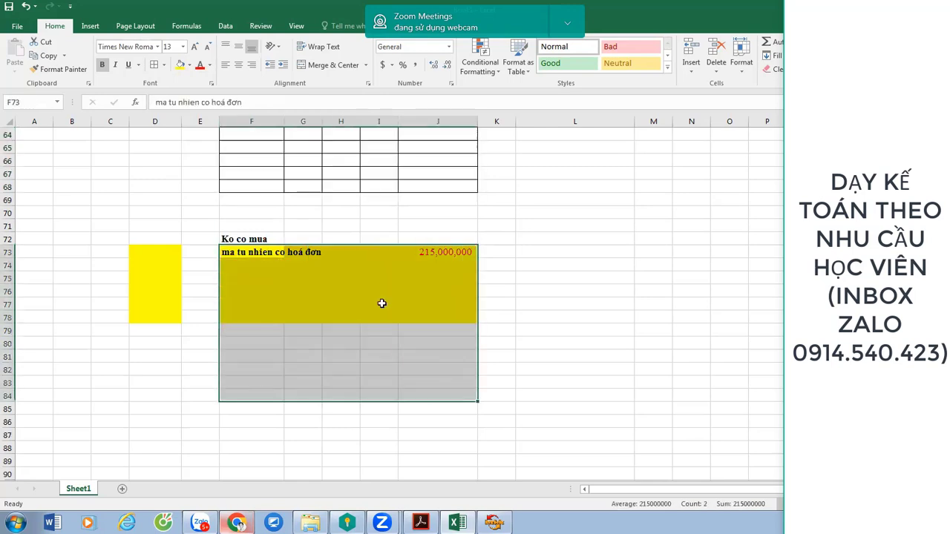
click(176, 67)
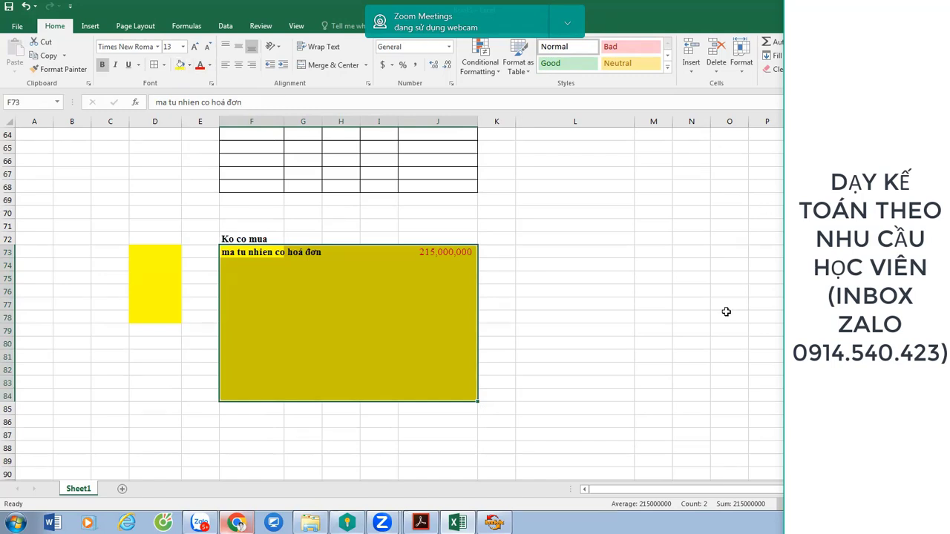
scroll(726, 312, up, 2)
click(598, 314)
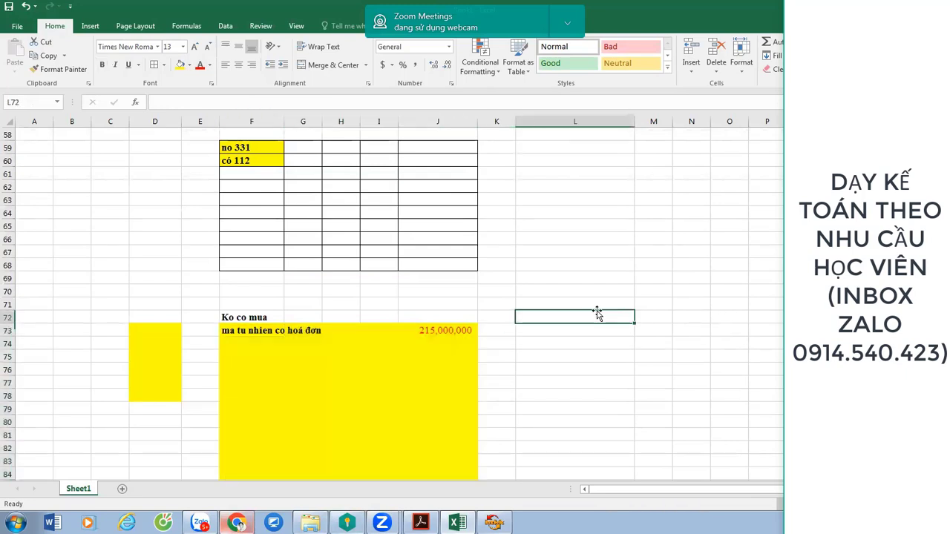
- Apply all borders to the yellow invoice block F73:J84 under "Ko co mua"
scroll(598, 314, down, 2)
drag(225, 253, 434, 394)
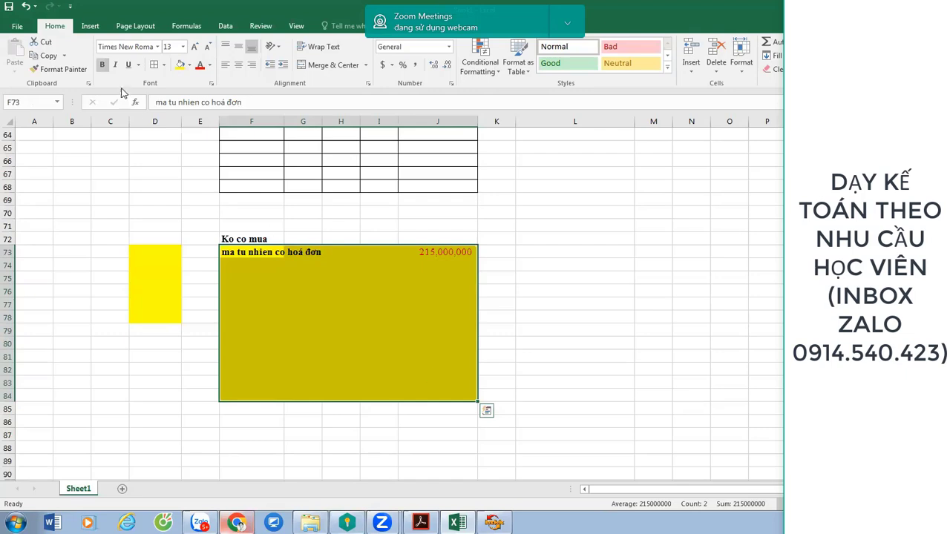
click(156, 68)
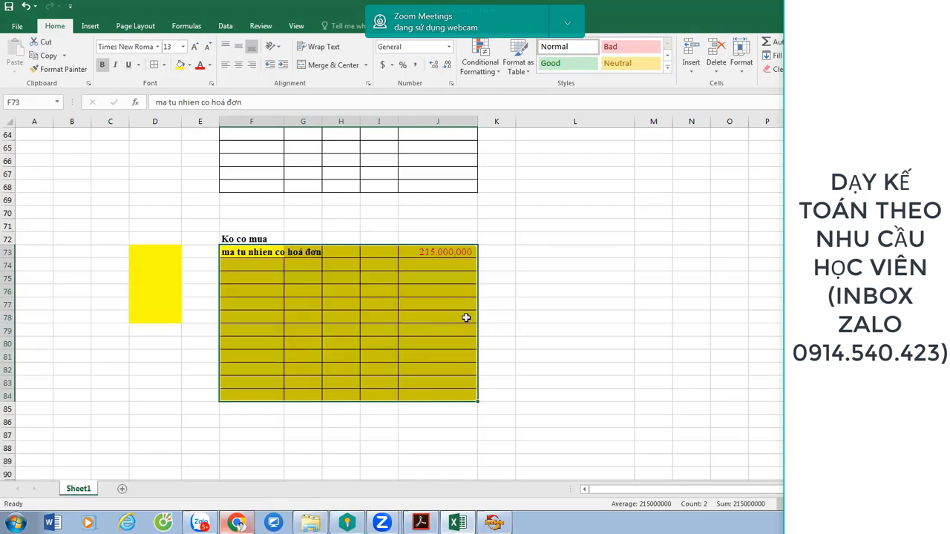
- Review the November 2022 purchase entries, the 20/11/2023 payment block and the blank rows separating them from the "Ko co mua" section
scroll(471, 309, up, 2)
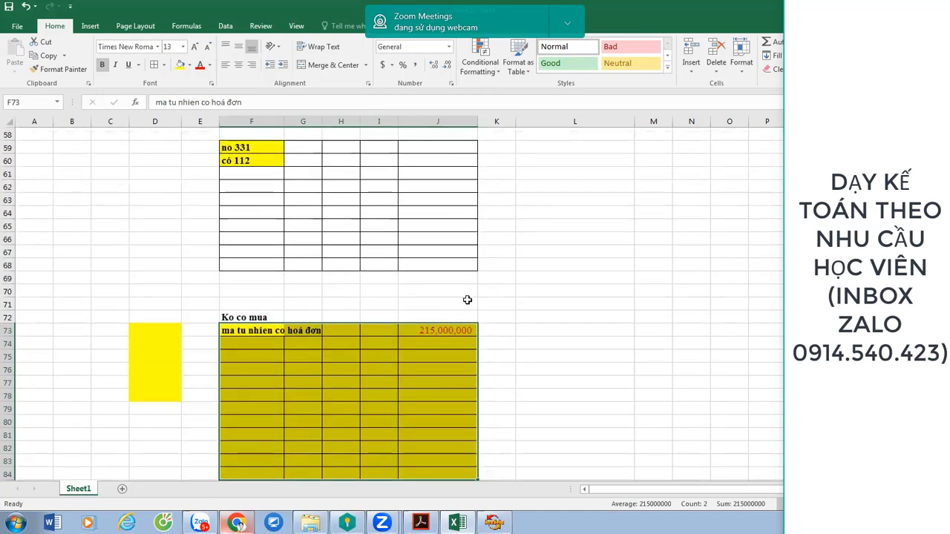
scroll(468, 300, up, 4)
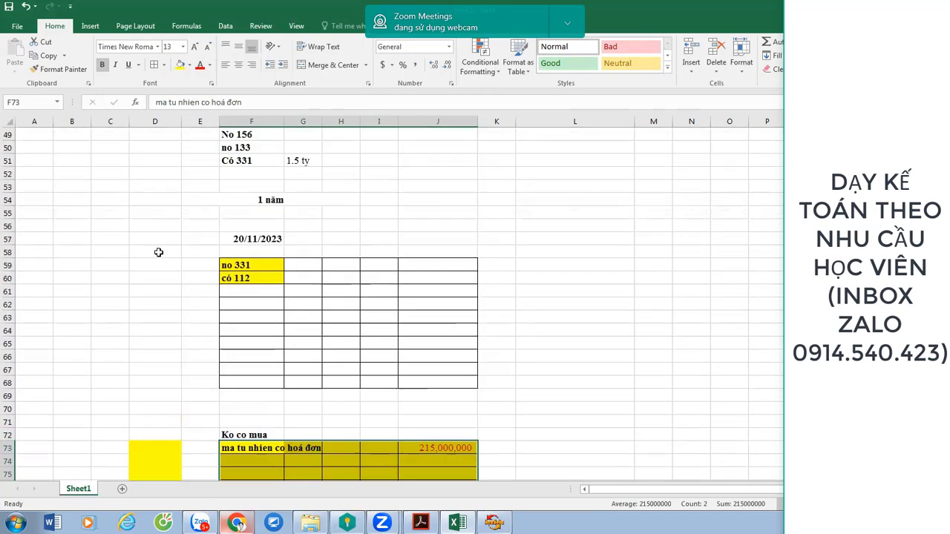
scroll(451, 232, up, 3)
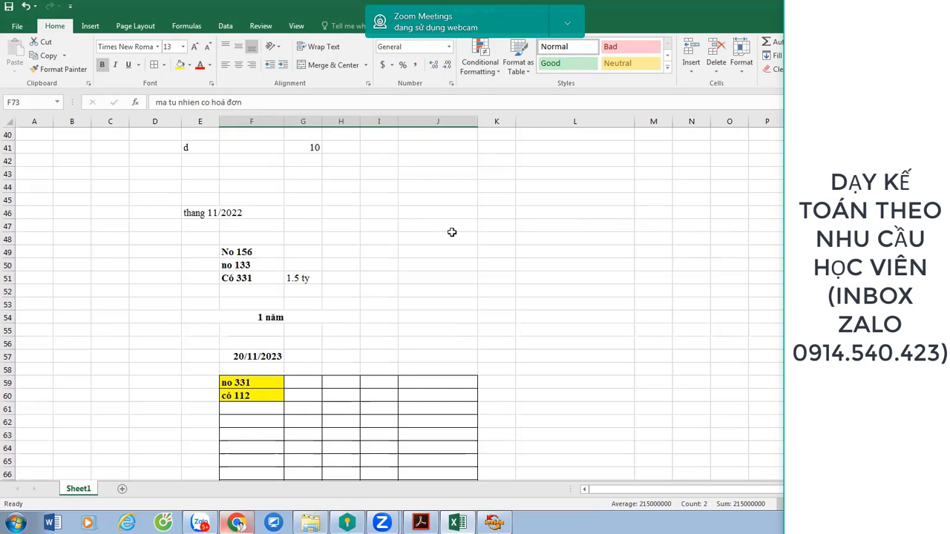
scroll(451, 233, down, 1)
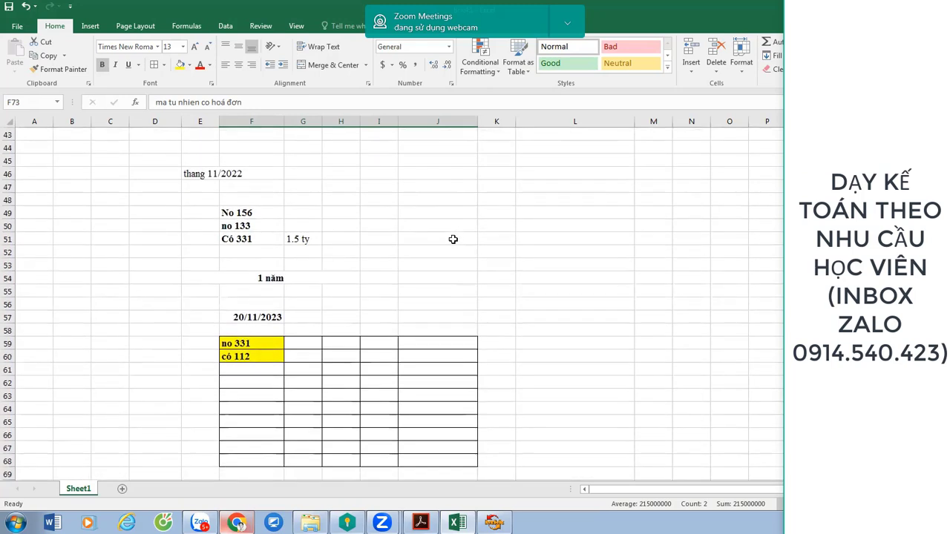
click(270, 303)
drag(9, 291, 9, 305)
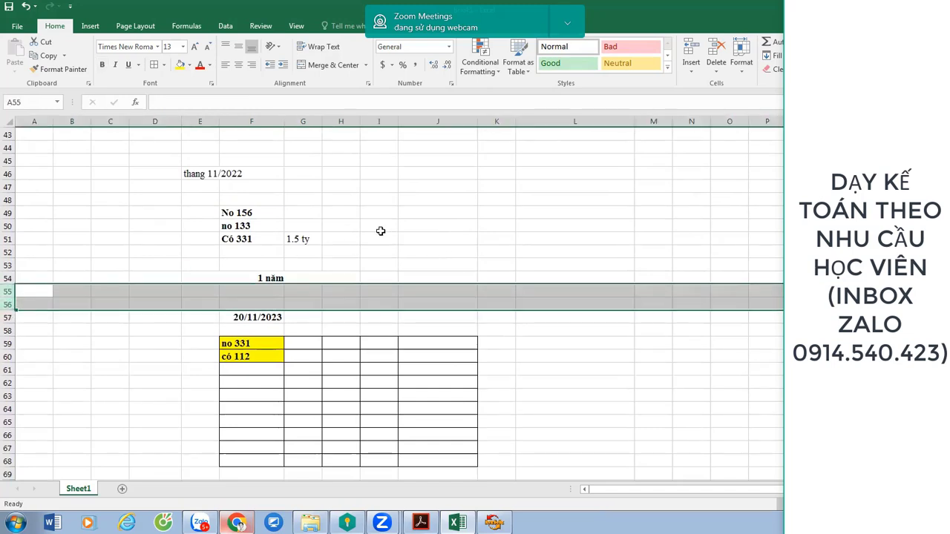
scroll(380, 231, down, 2)
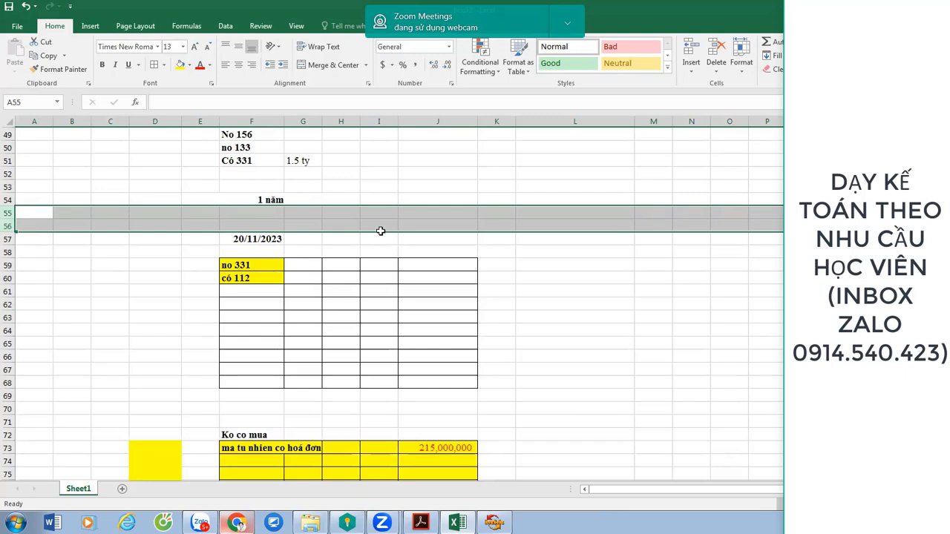
scroll(380, 231, down, 2)
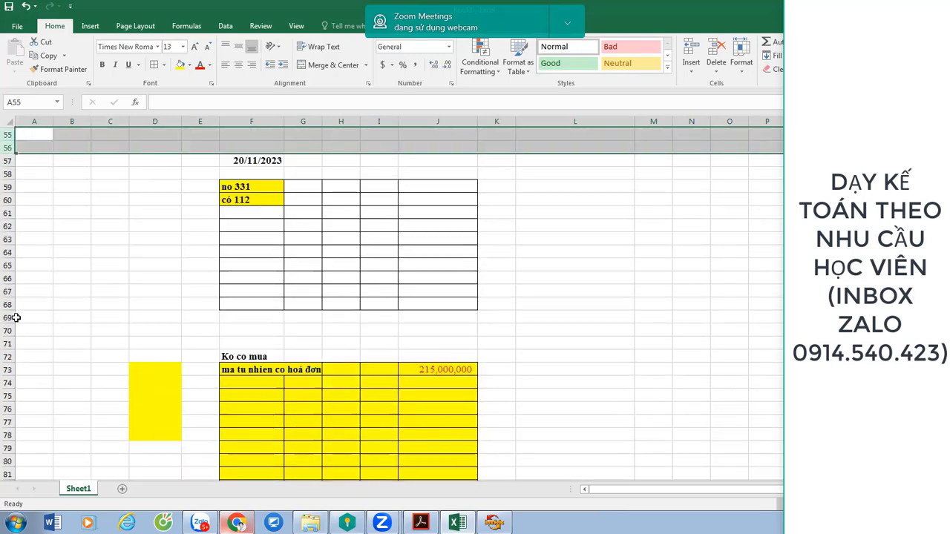
drag(6, 316, 6, 343)
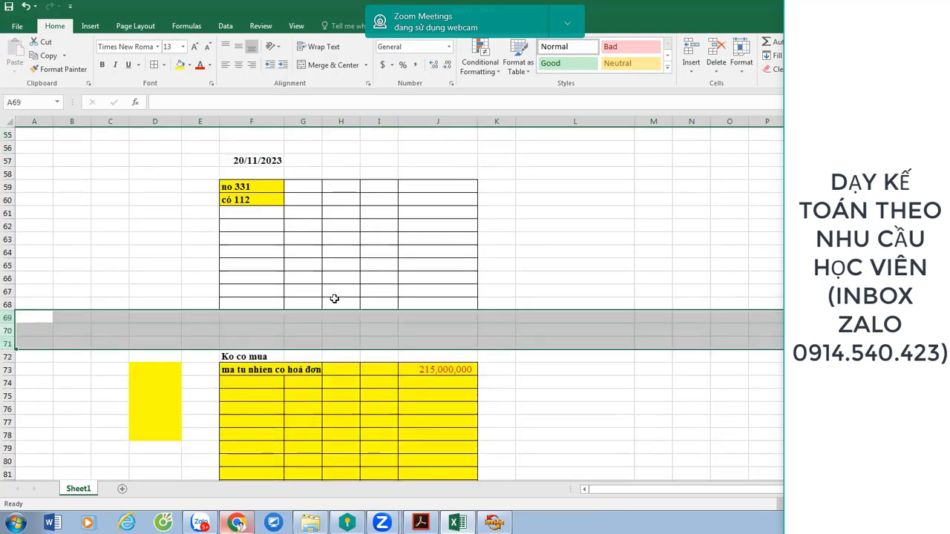
scroll(431, 279, up, 3)
scroll(432, 279, up, 3)
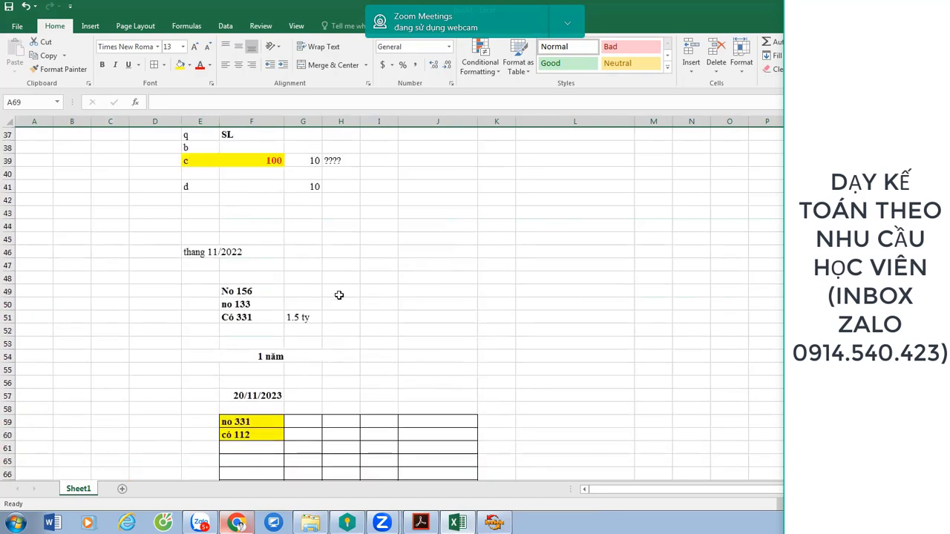
- Fill the merged "1 năm" cell in row 54 and the "Có 331" entry with its amount in F51:G51 yellow
drag(259, 290, 423, 350)
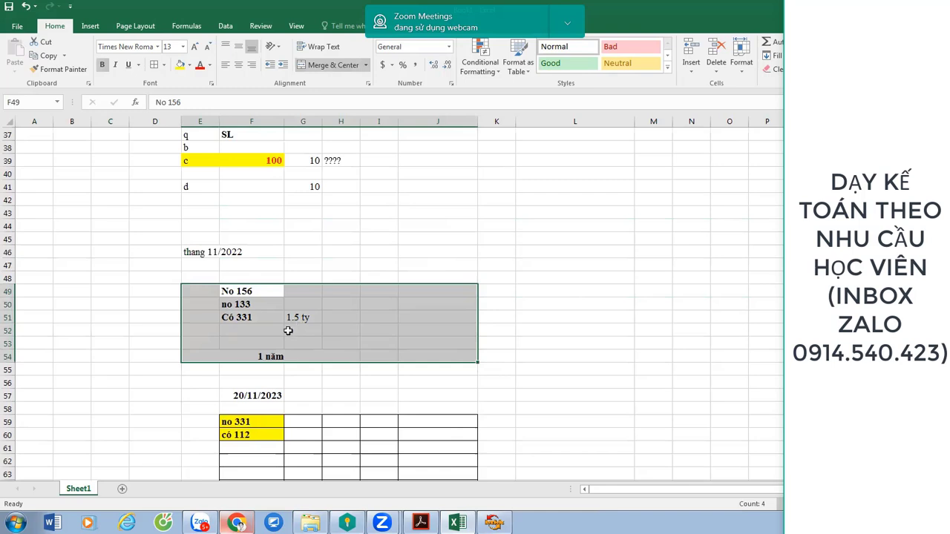
click(249, 356)
click(179, 64)
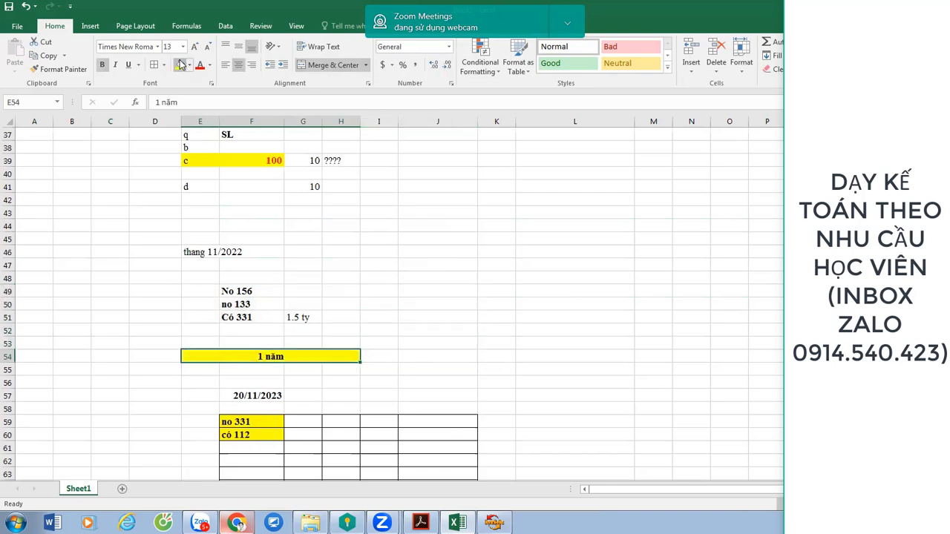
drag(248, 317, 280, 317)
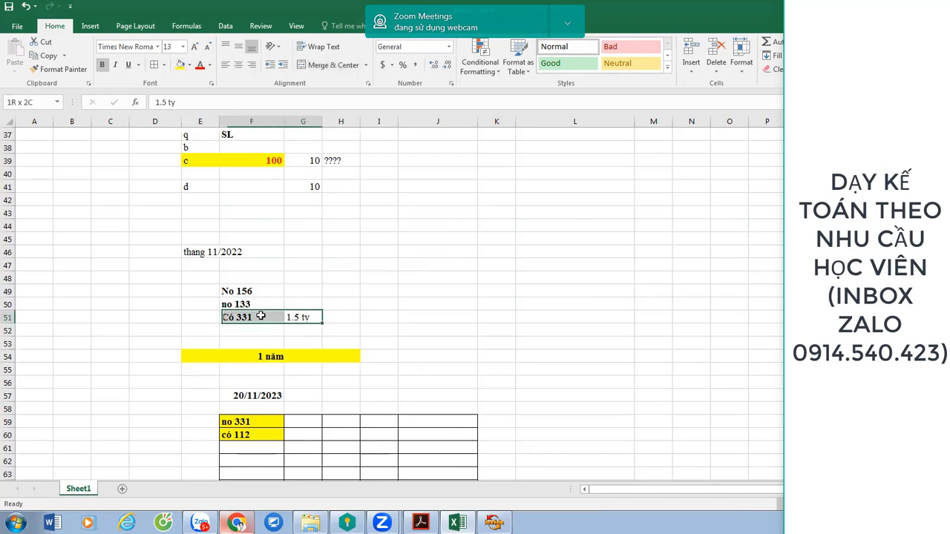
click(180, 66)
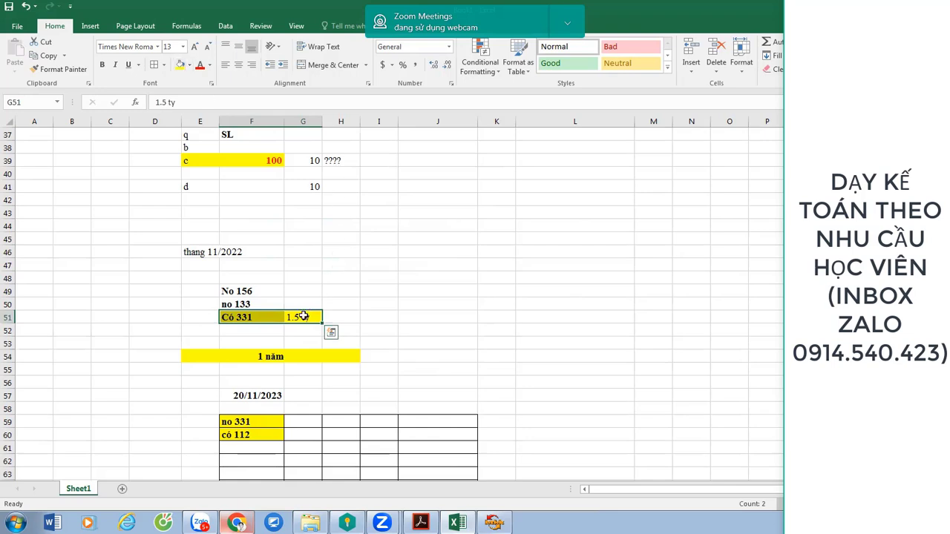
- Examine the November 2022 journal entry, especially the Có 331 amount of 1.5 ty in row 51
click(442, 340)
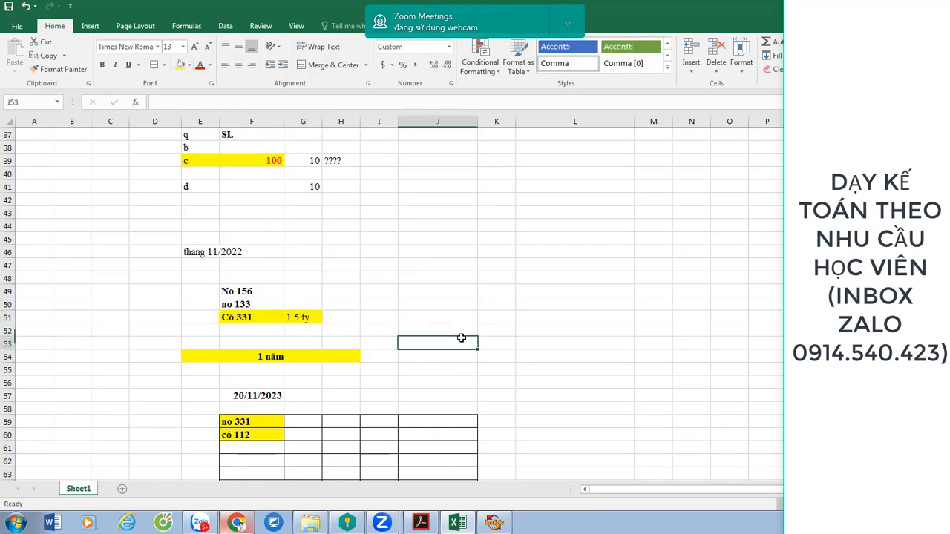
drag(307, 317, 256, 317)
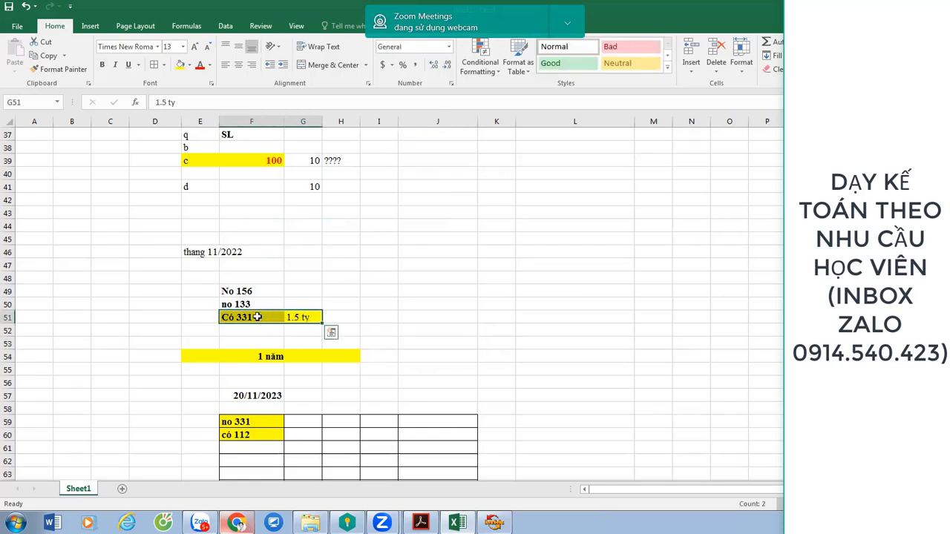
click(438, 320)
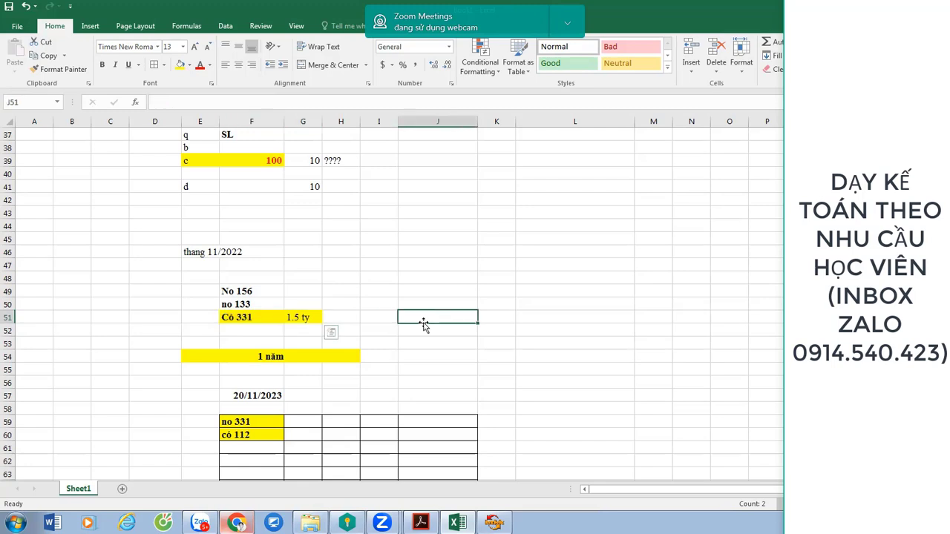
click(274, 315)
drag(274, 315, 303, 317)
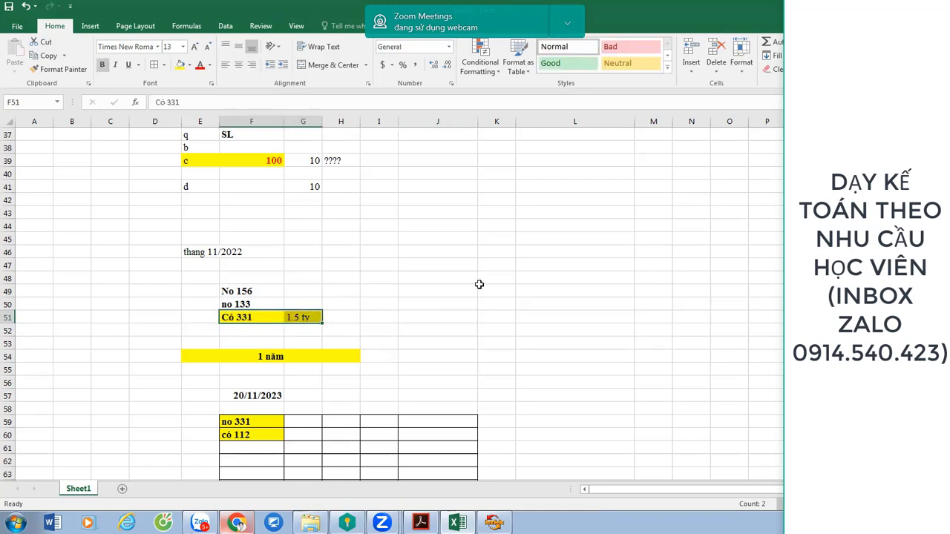
click(479, 343)
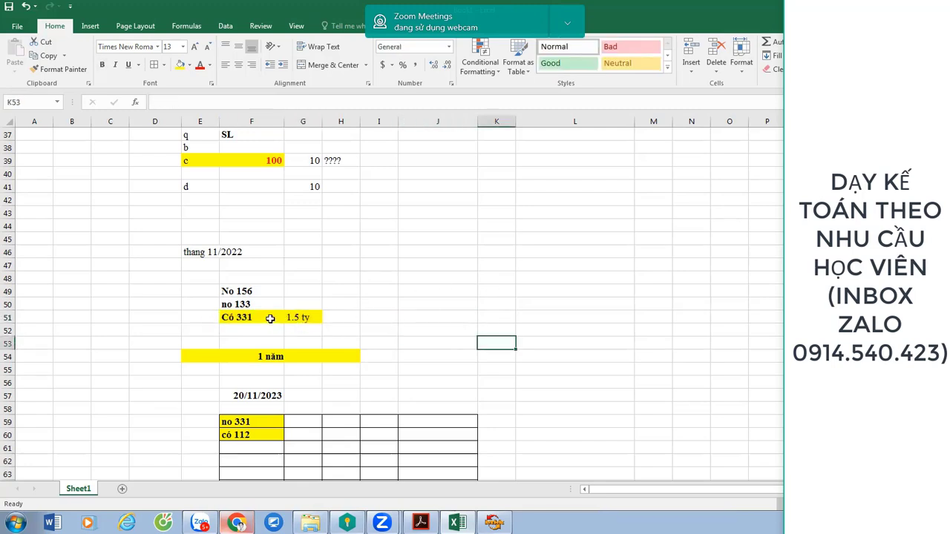
drag(197, 289, 351, 352)
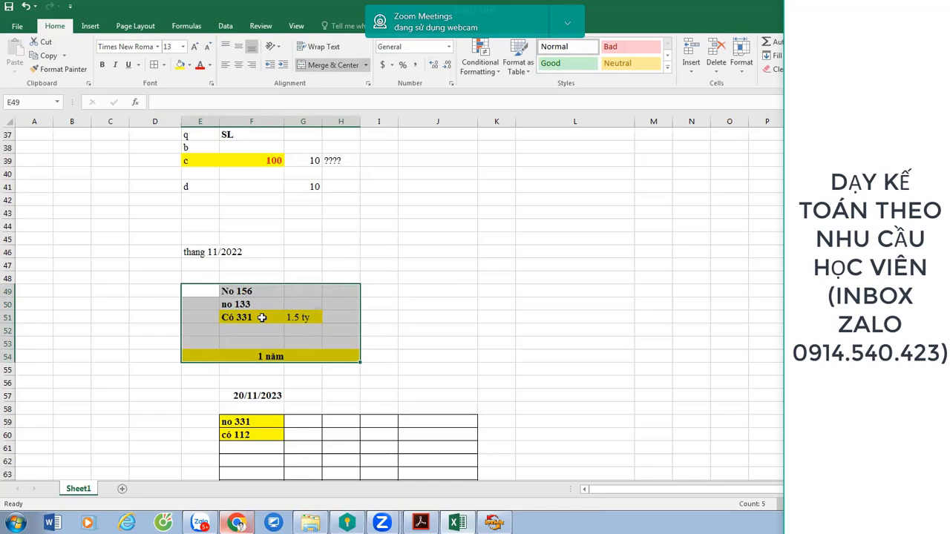
drag(272, 320, 324, 319)
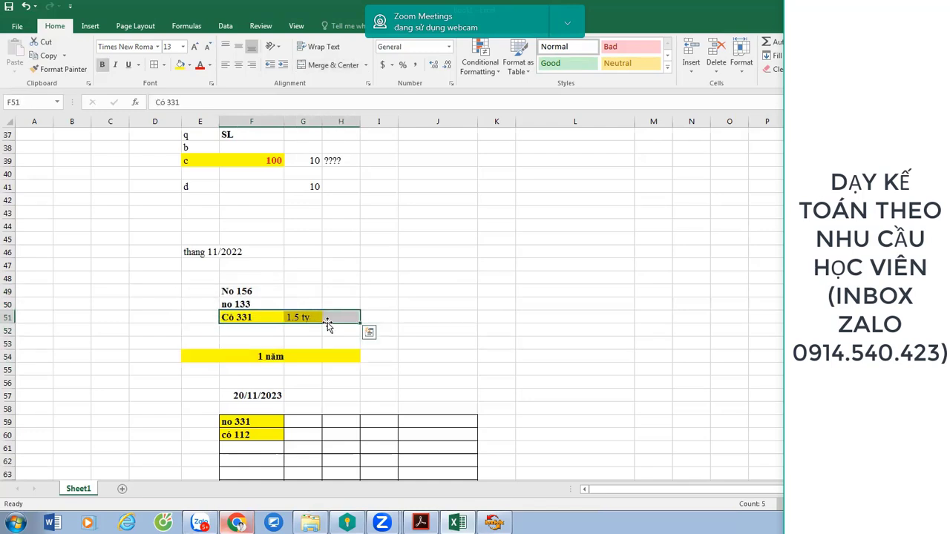
click(330, 320)
drag(303, 319, 349, 319)
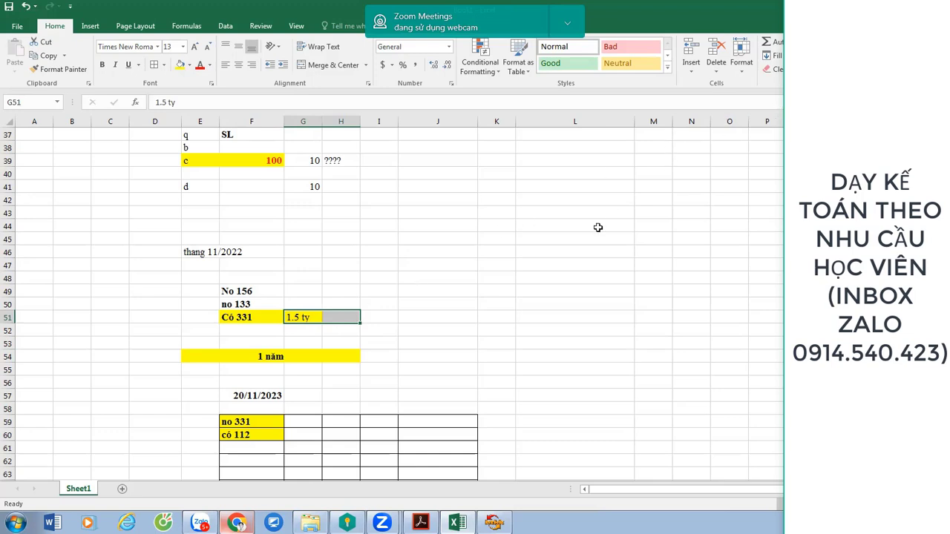
click(425, 319)
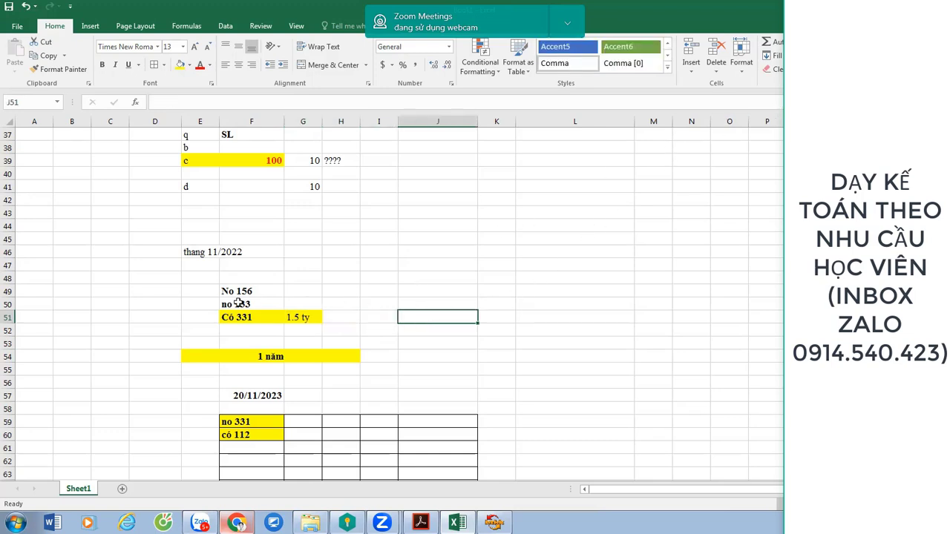
- Merge and center cells D49:E51 beside the journal entry and give the merged cell a border
drag(149, 292, 190, 318)
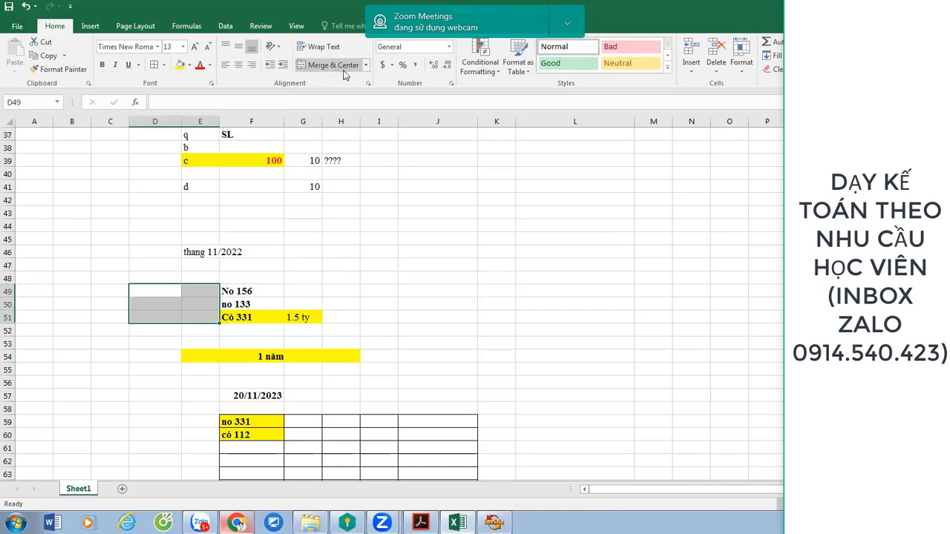
click(338, 66)
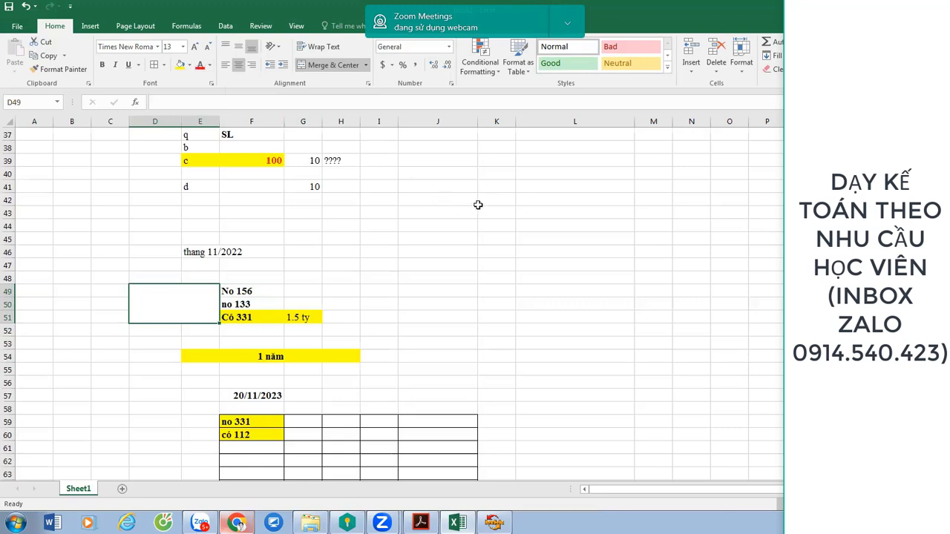
click(443, 289)
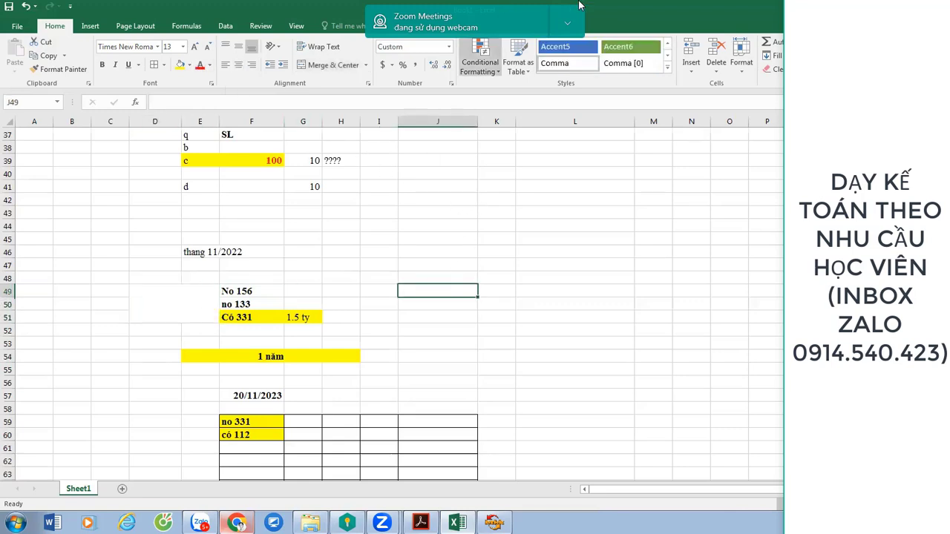
click(172, 286)
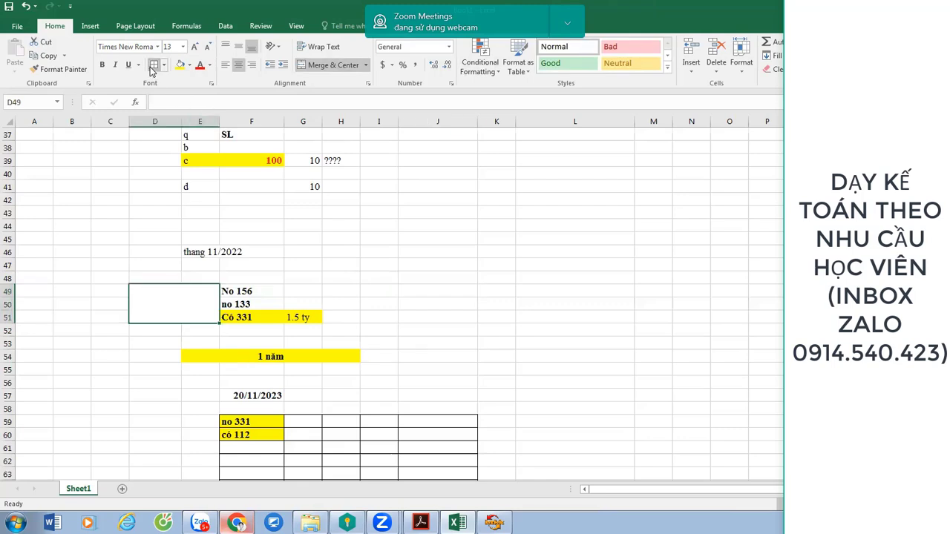
click(489, 328)
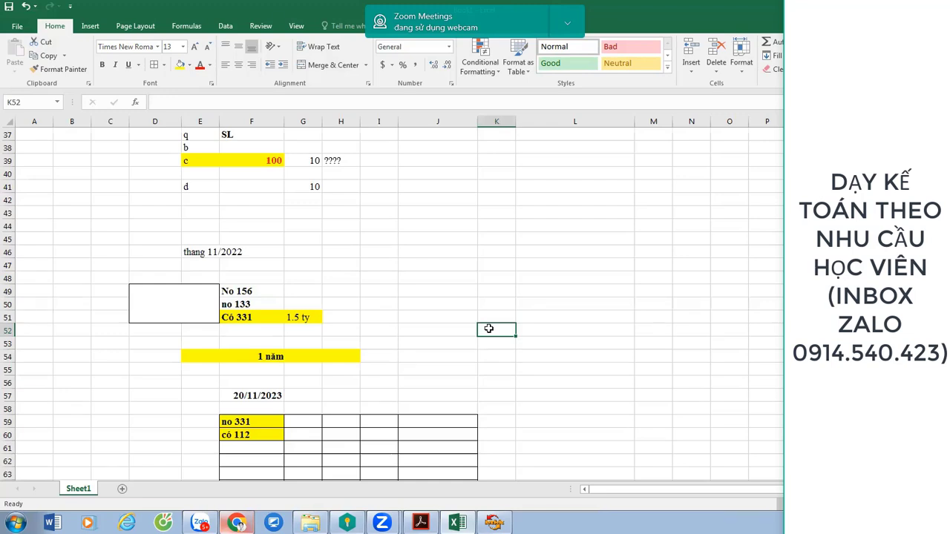
- Review the journal entry block in rows 49 to 51, including the bordered cell beside it
click(197, 292)
click(470, 317)
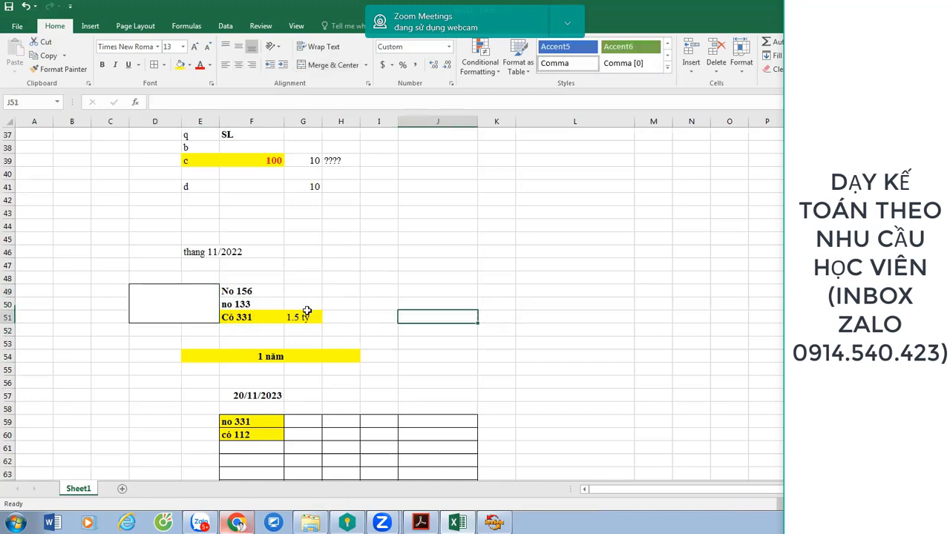
click(262, 315)
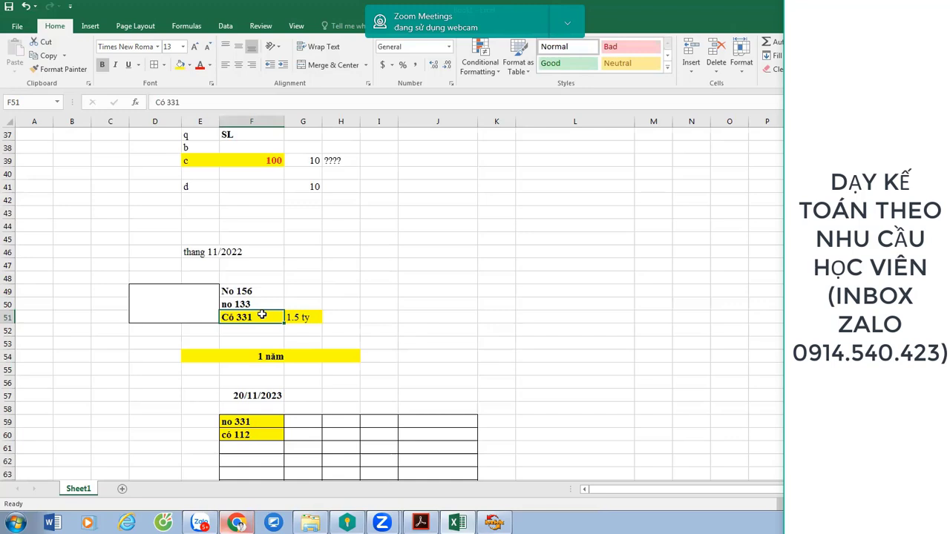
drag(492, 315, 175, 294)
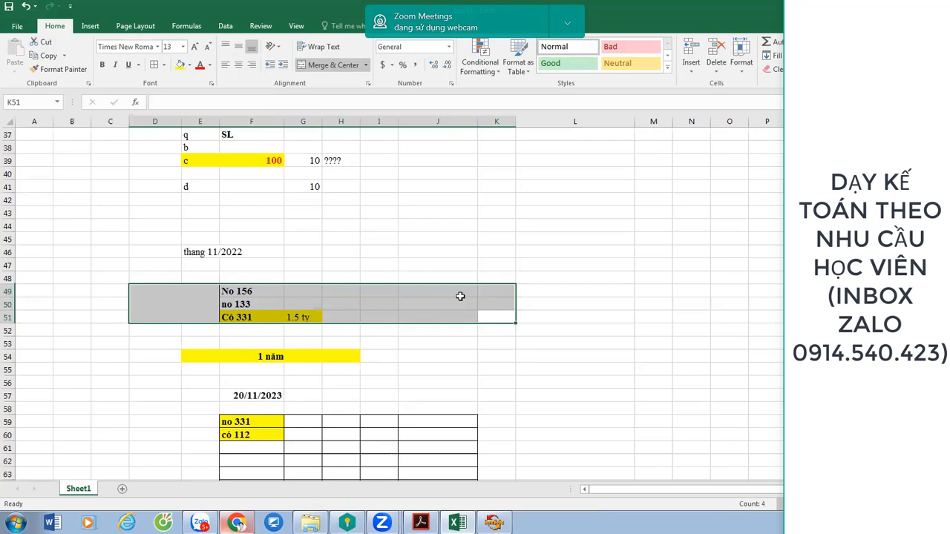
click(538, 319)
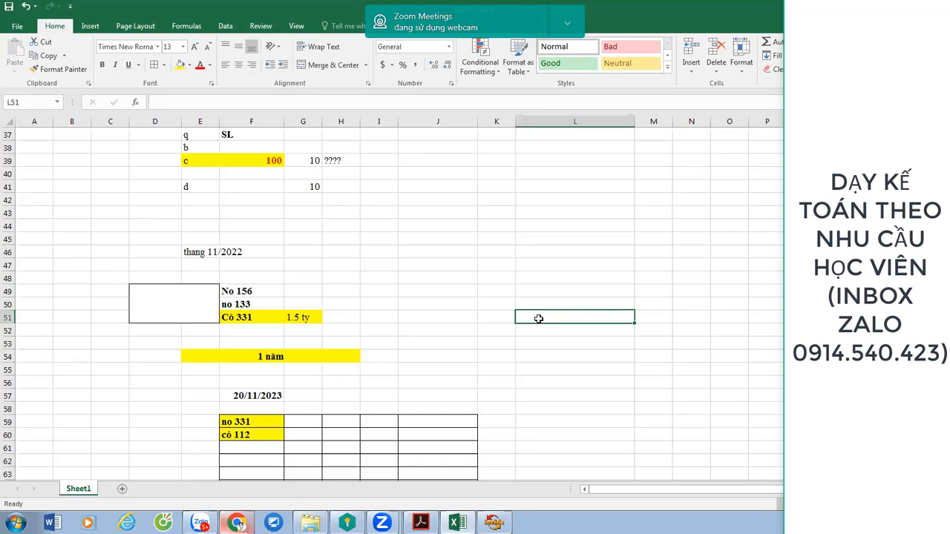
drag(246, 291, 463, 315)
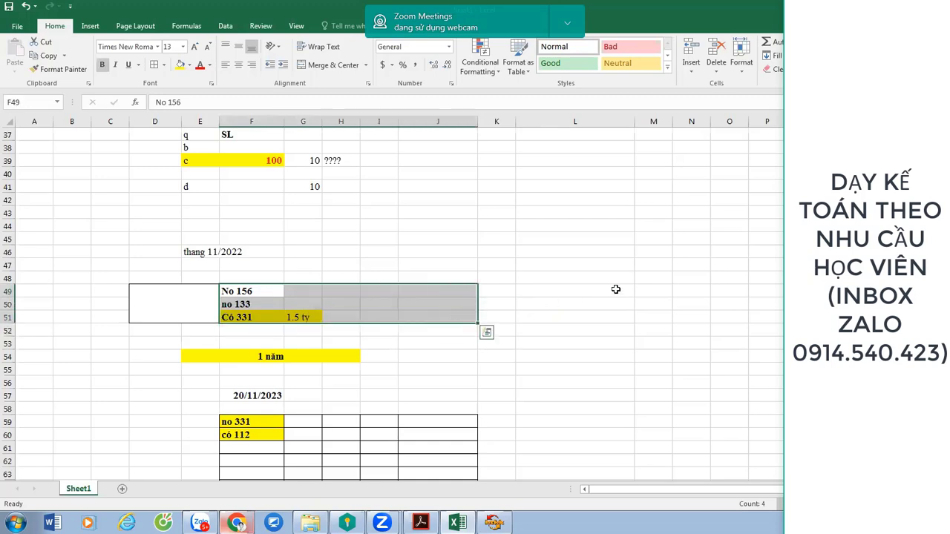
click(615, 289)
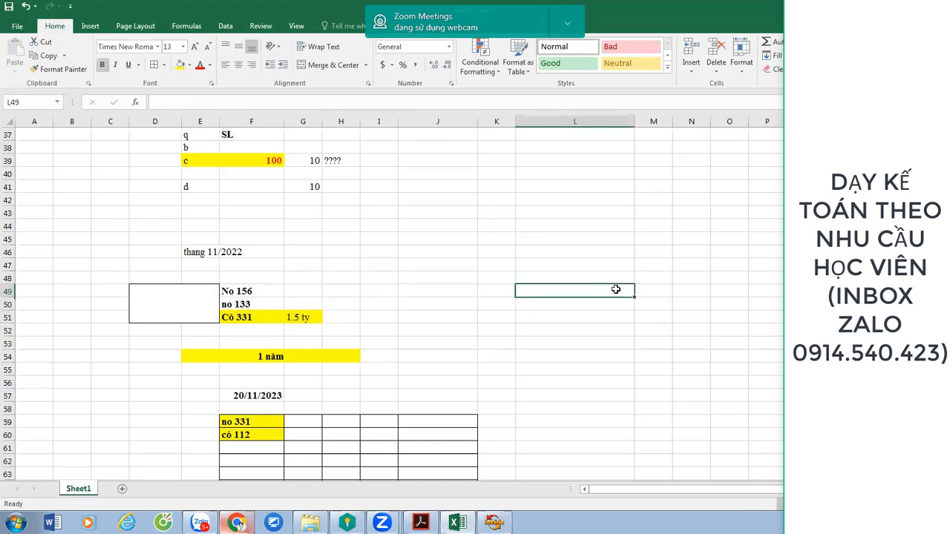
drag(247, 292, 422, 316)
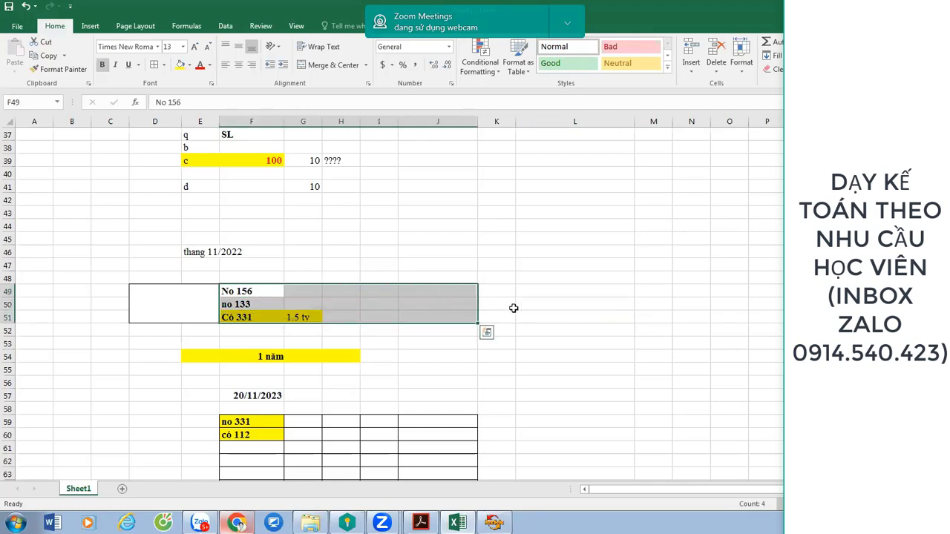
click(511, 306)
- Fill the journal entry range F49:I51 with yellow
drag(445, 314, 407, 318)
drag(379, 318, 241, 290)
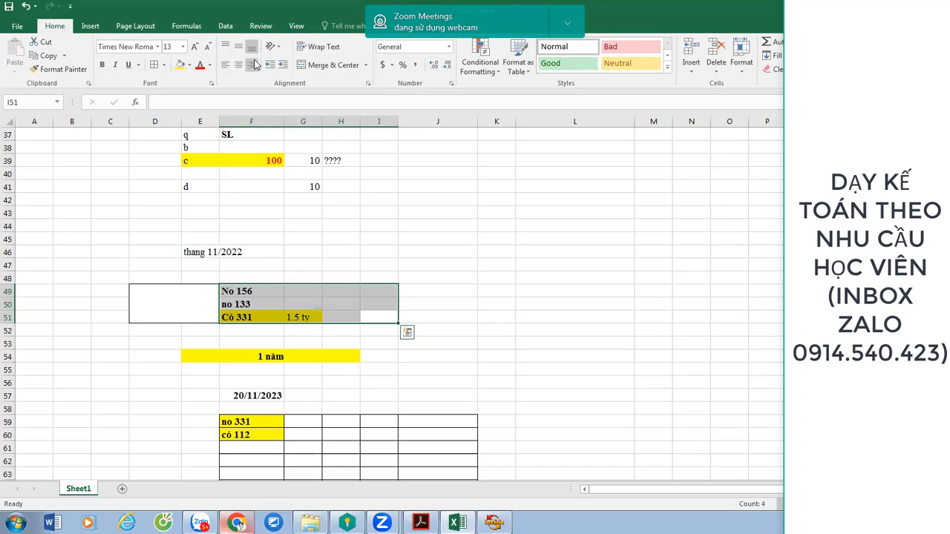
click(179, 65)
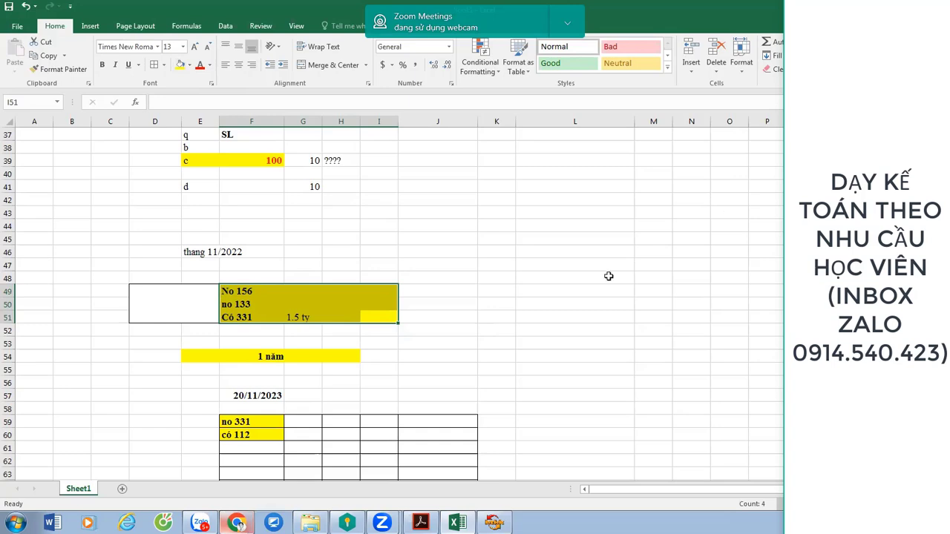
- Enter 15\, 10 and lech in cells L48 to L50
click(599, 282)
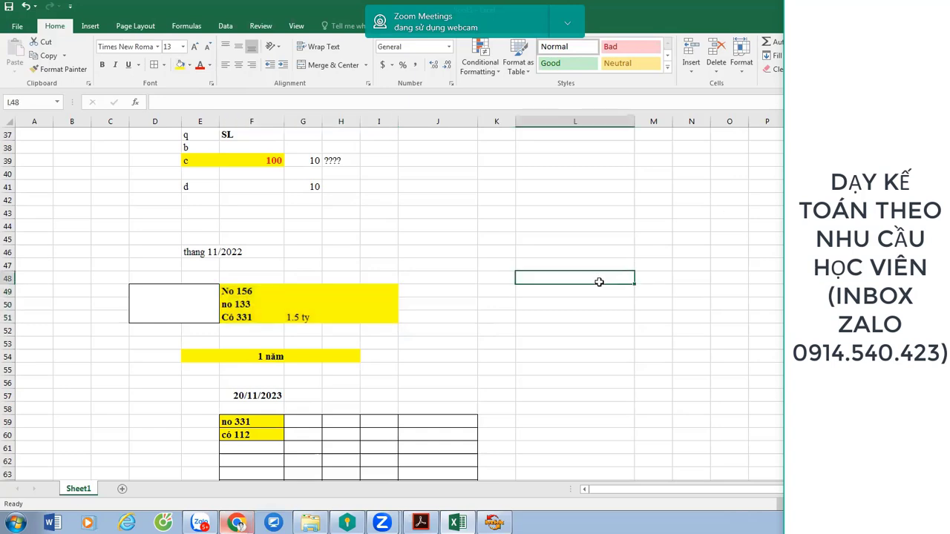
text(15\)
key(Return)
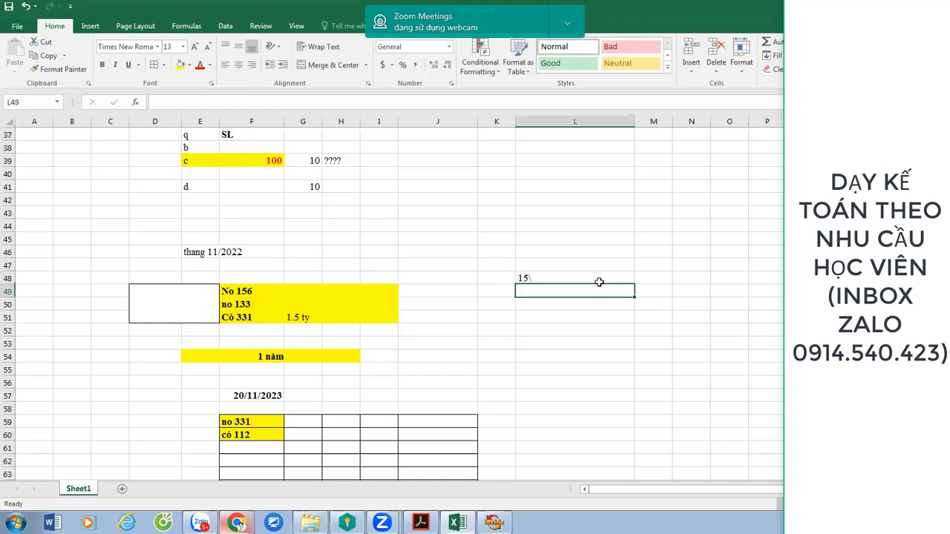
text(10)
key(Return)
text(1ech)
key(Return)
- Try replacing the lech text in L50 with 5
key(Up)
text(5)
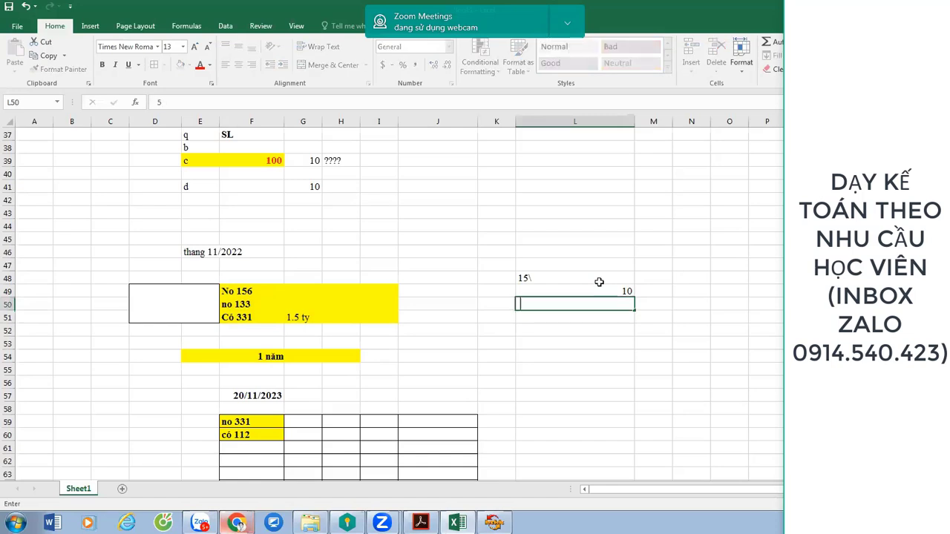
key(Return)
key(Up)
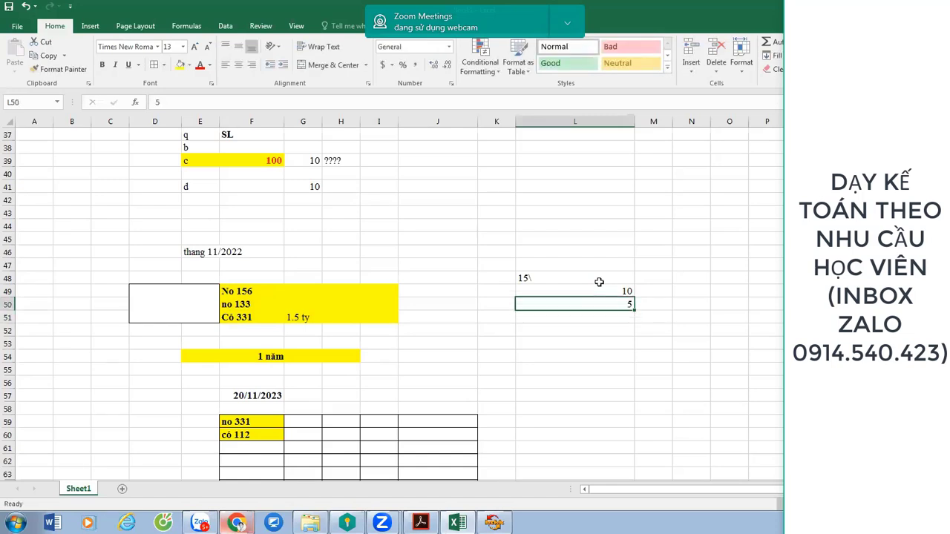
key(ctrl+z)
- Enter the label so sach in K48 and correct the quantity in L48 to 15
click(503, 276)
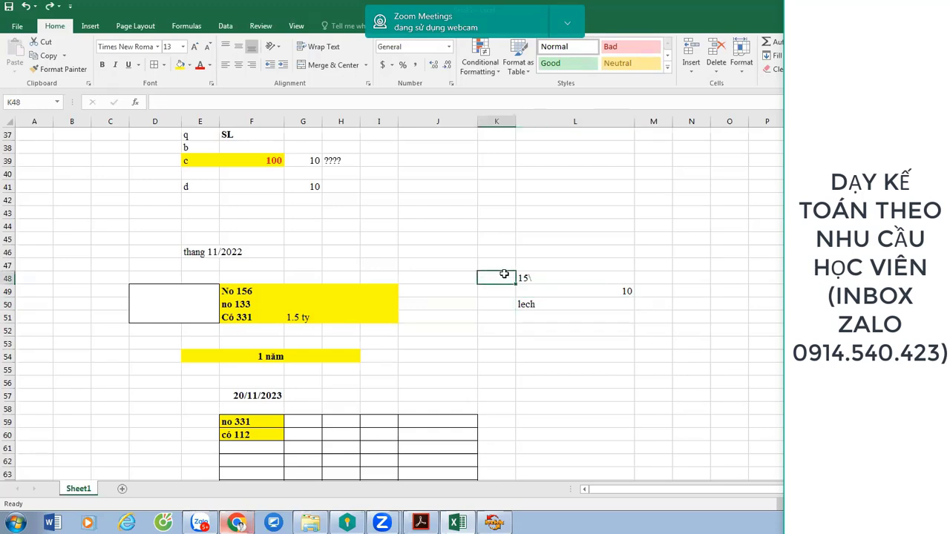
text(so sach)
key(Return)
text(15\)
key(BackSpace)
key(BackSpace)
text(5)
key(Return)
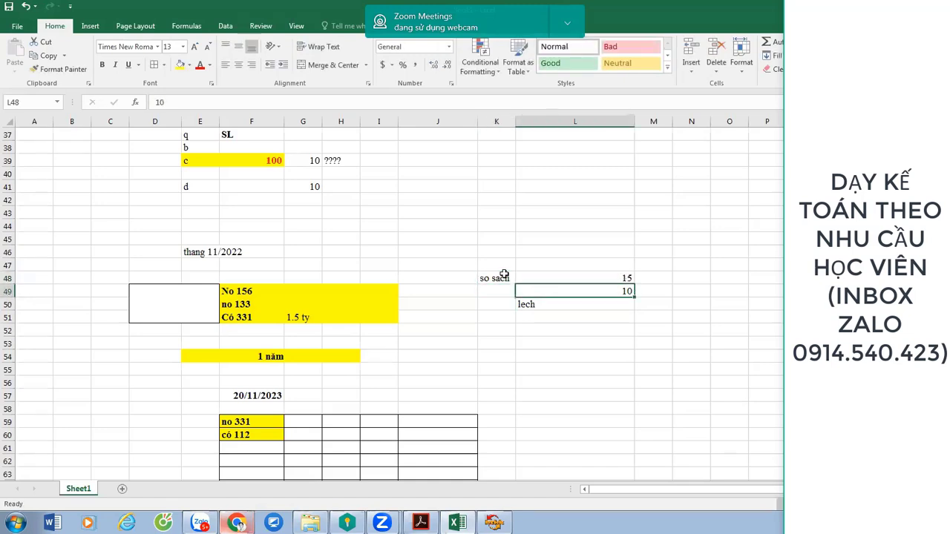
- Enter the item name A in J48 and the label kiem ke in K49
key(Left)
key(Left)
key(Up)
text(A)
key(Return)
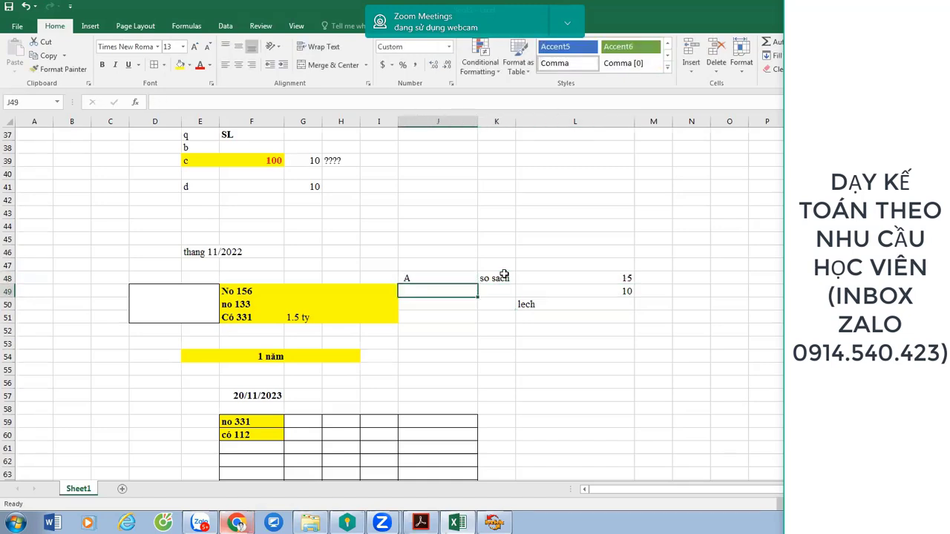
click(493, 293)
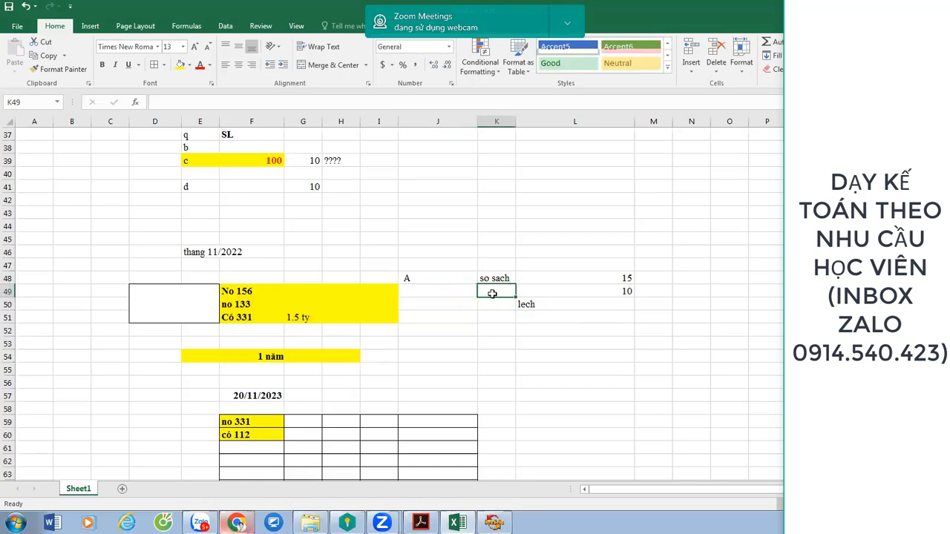
text(kiem ke)
key(Return)
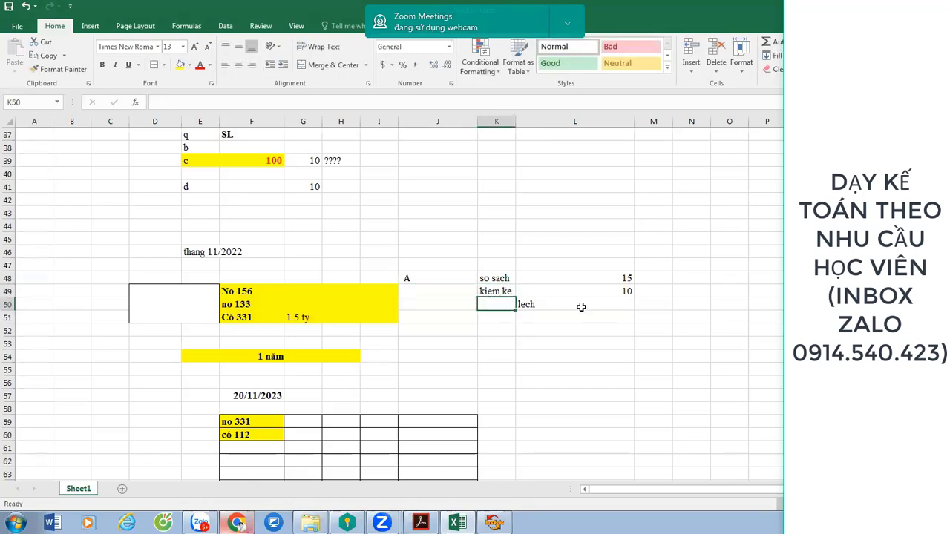
- Extend the text in L50 to read lech 5?
click(586, 305)
text(lech 5?)
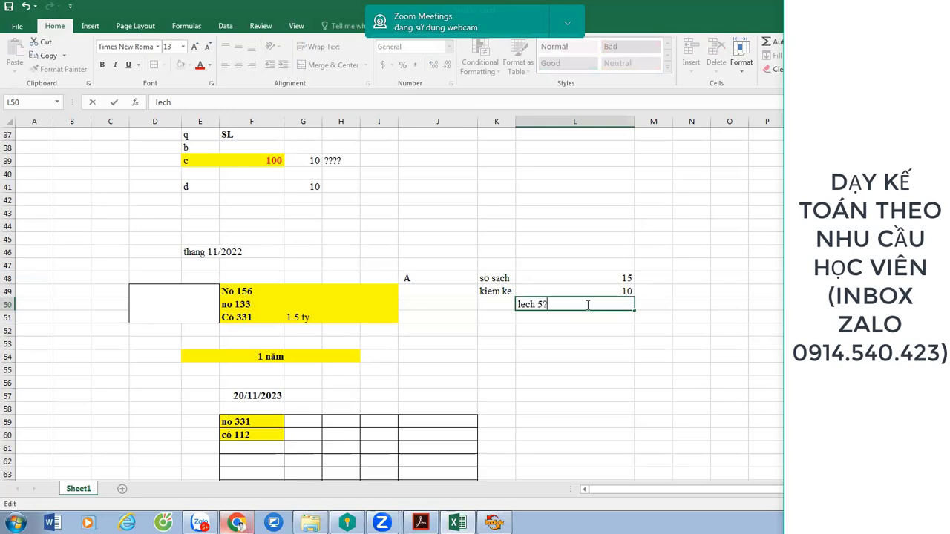
key(Return)
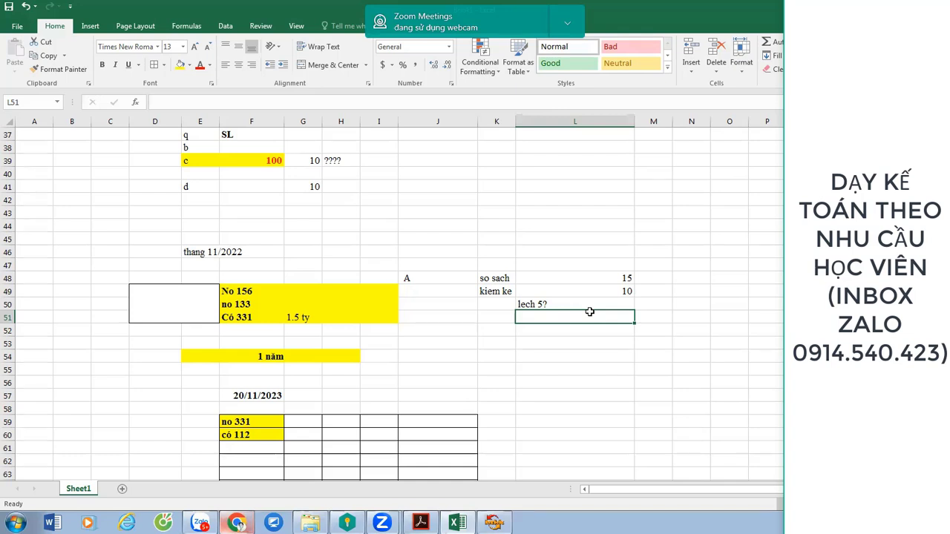
click(620, 277)
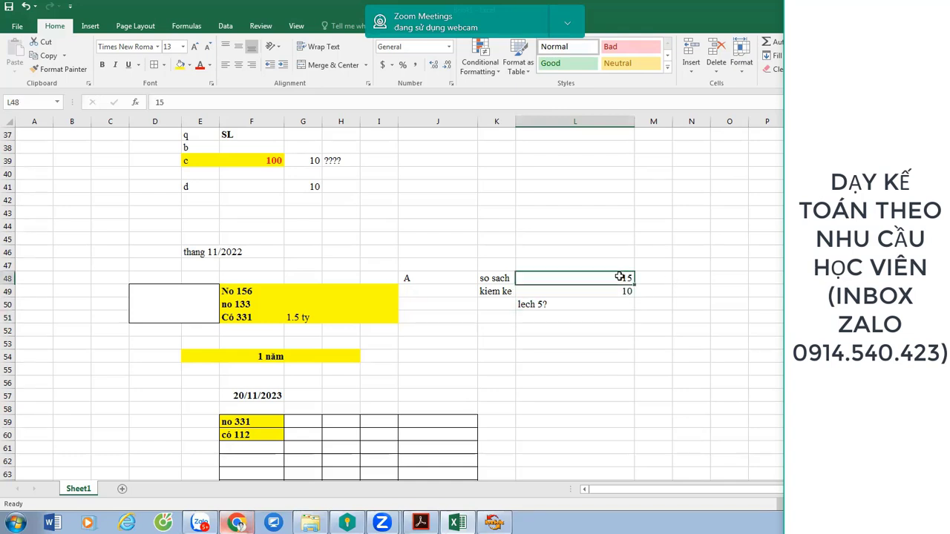
- Start saving the workbook under a new name and browse to the LIEU KHAM BENH folder within DICHVUKETOAN on drive F
click(587, 292)
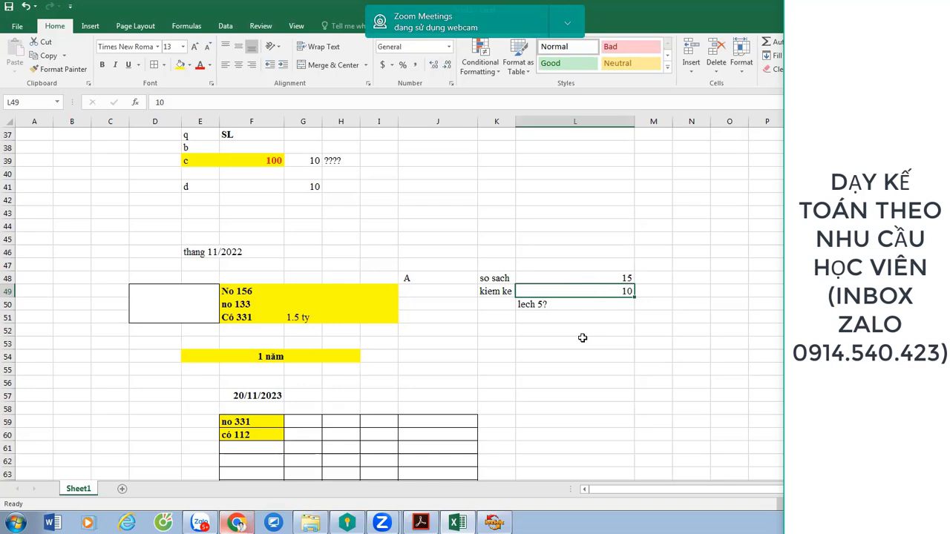
key(F12)
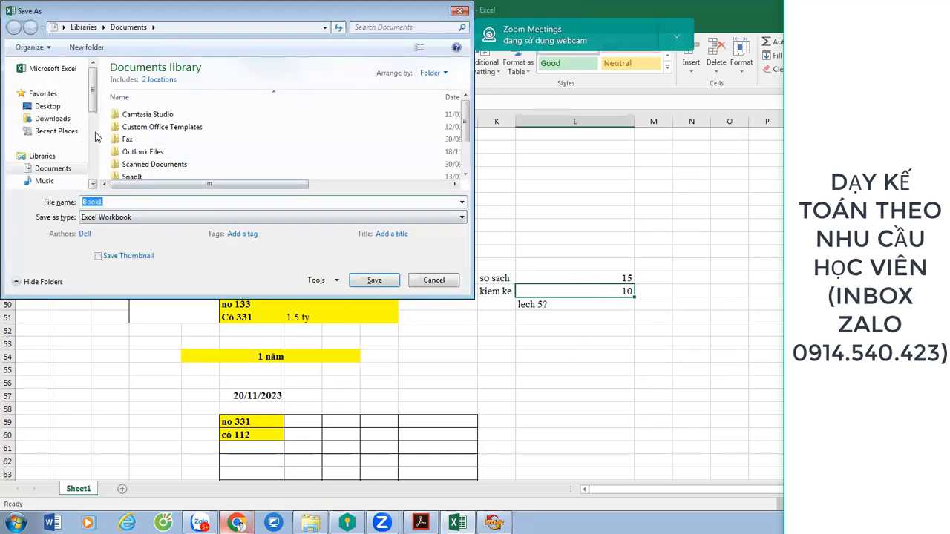
scroll(95, 137, down, 3)
scroll(95, 137, down, 3)
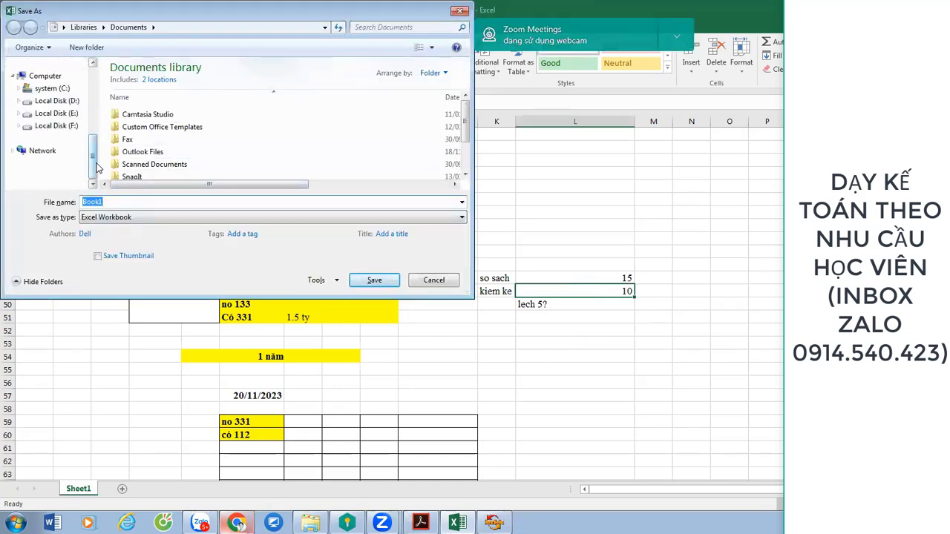
click(60, 126)
click(182, 156)
double_click(182, 155)
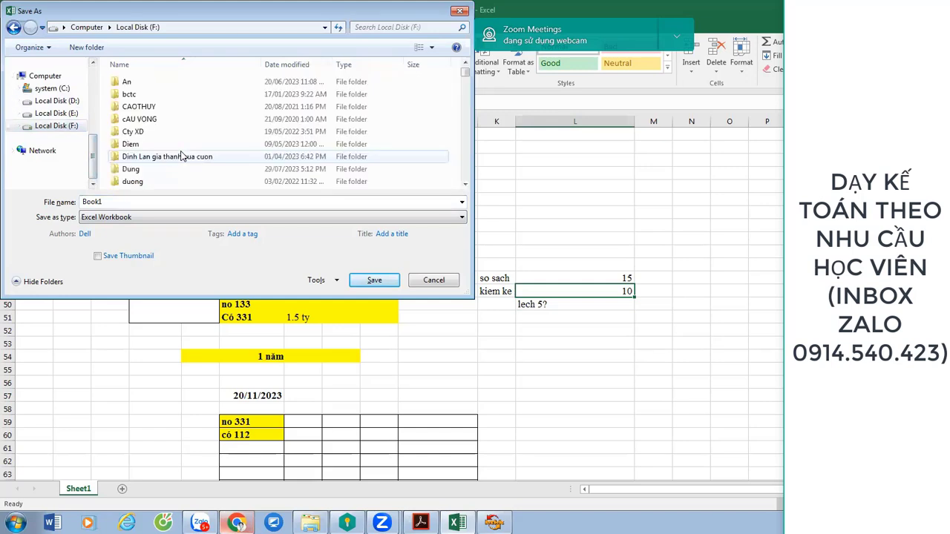
double_click(181, 156)
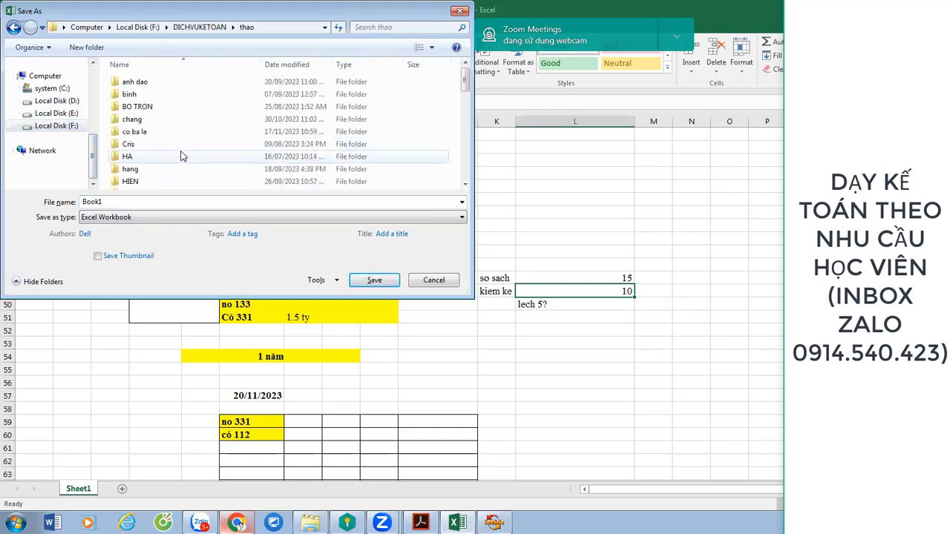
scroll(182, 156, down, 3)
key(l)
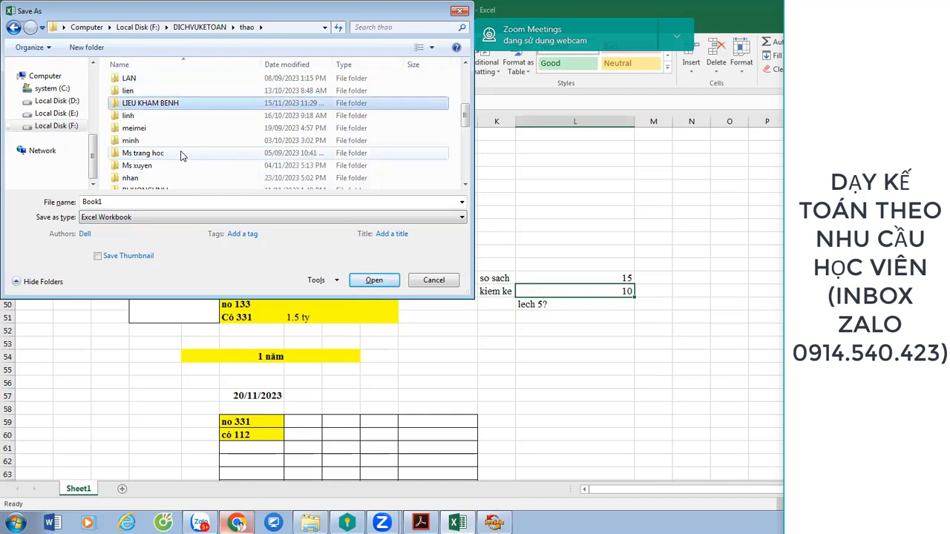
key(Return)
- Name the workbook buoi 2 and save it in the chosen folder
click(172, 203)
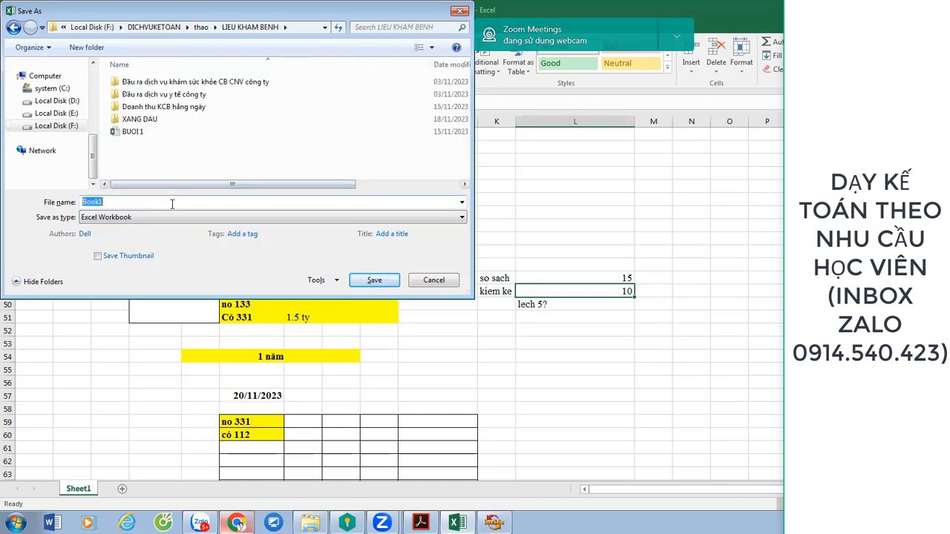
text(buoi)
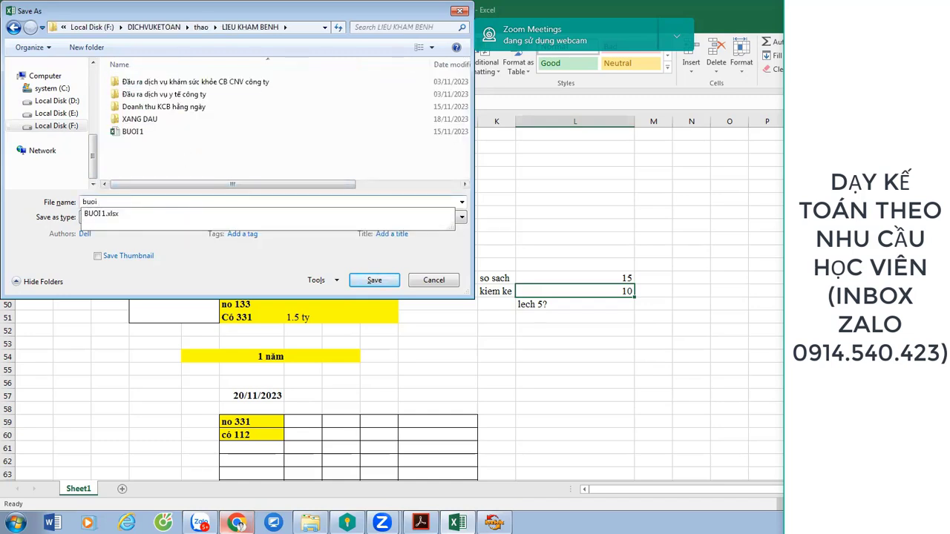
text( 2)
key(Return)
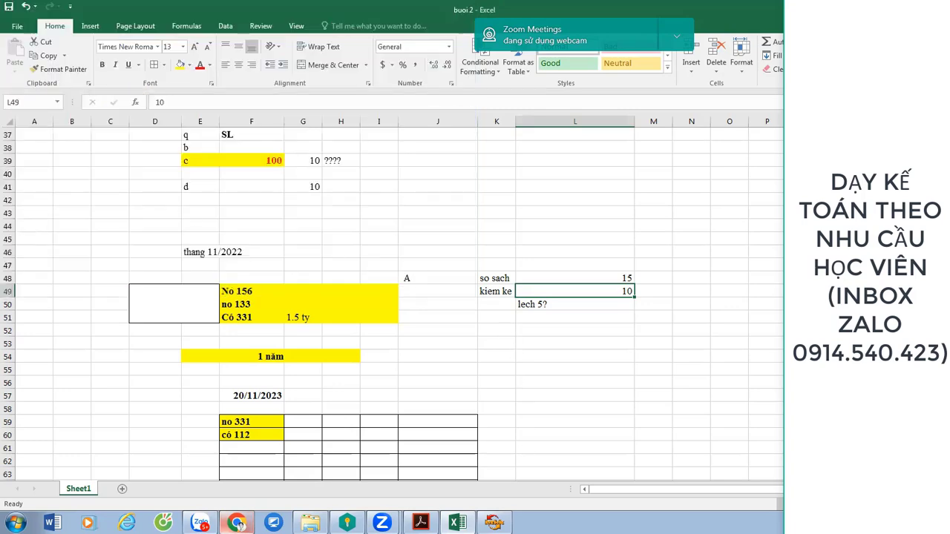
- Switch to the Hỗ trợ kê khai thuế app and close the open 01/GTGT value-added tax declaration
click(495, 523)
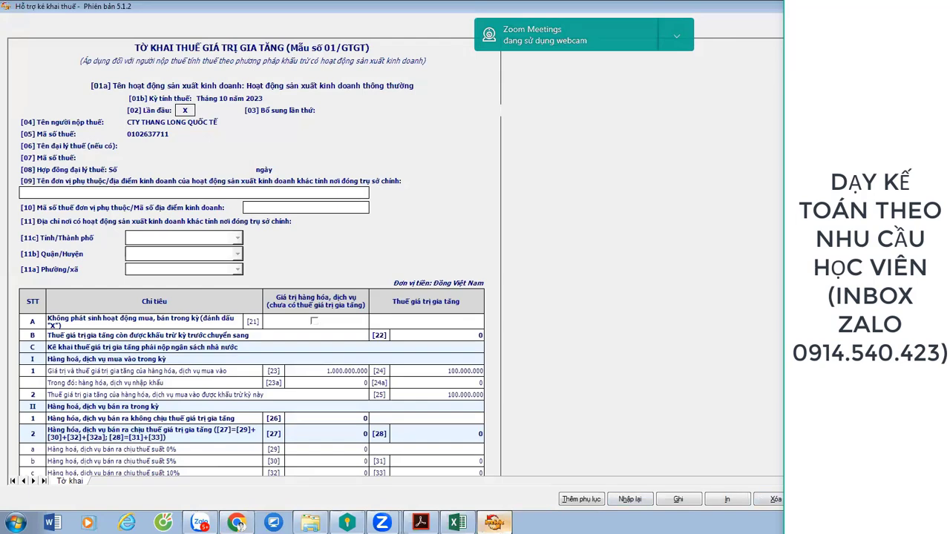
click(823, 499)
click(479, 303)
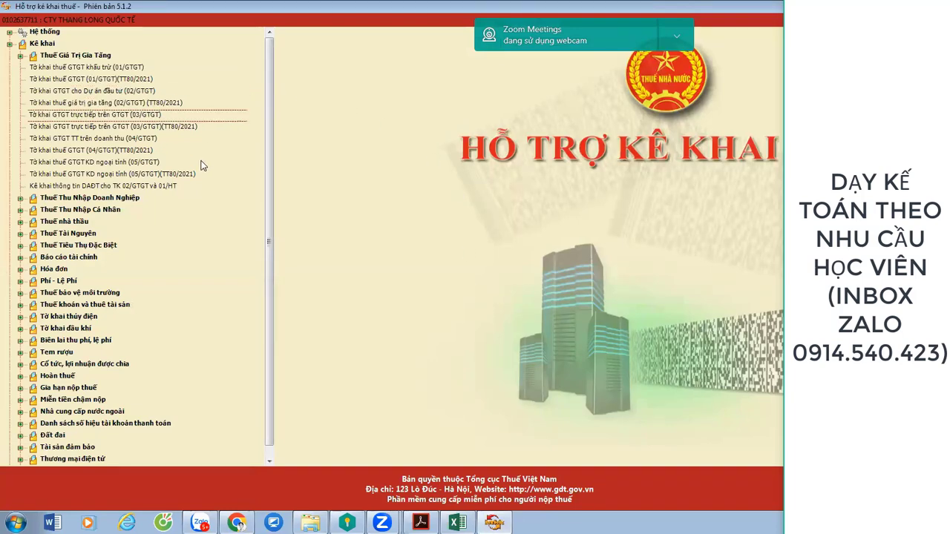
- View the 05/KK-TNCN withholding declaration (TT80/2021) for month 10 of 2023, revisit its tax-period selection, and close both
double_click(101, 211)
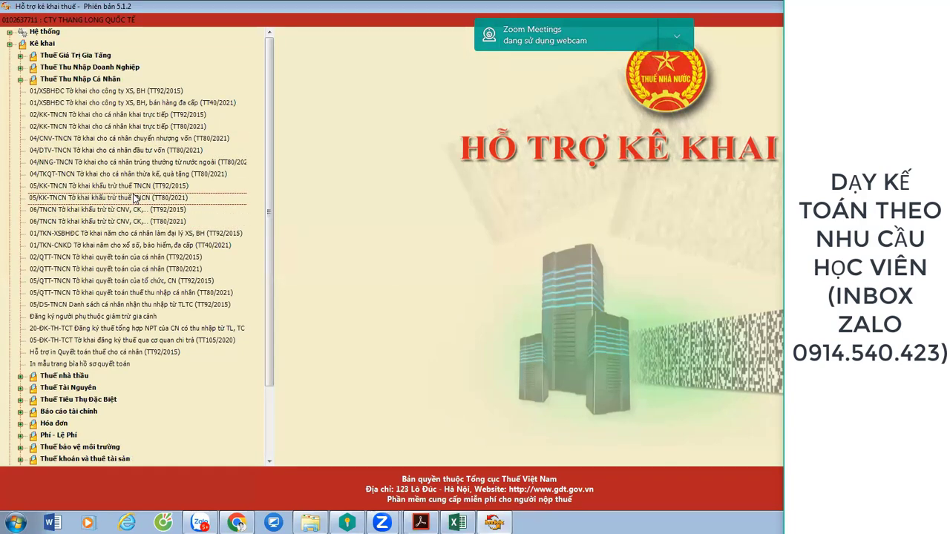
double_click(135, 198)
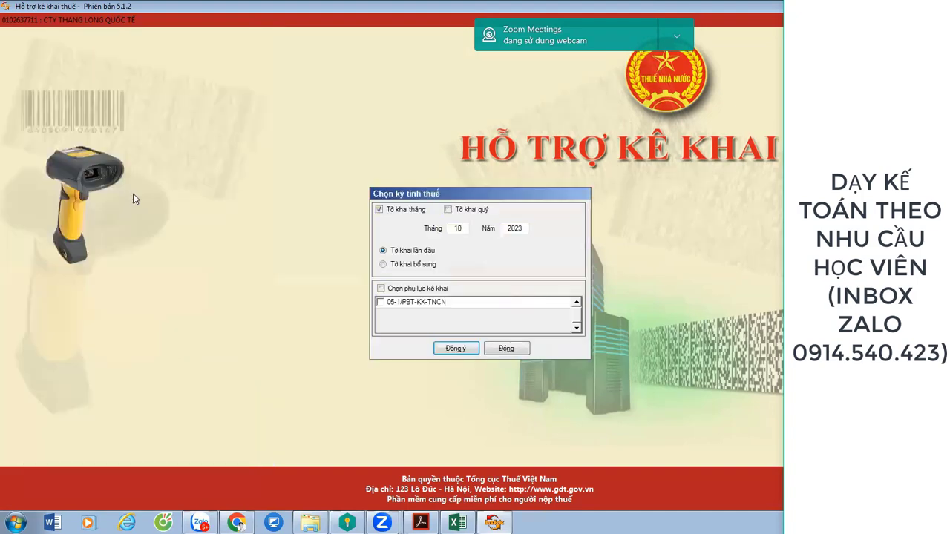
click(464, 355)
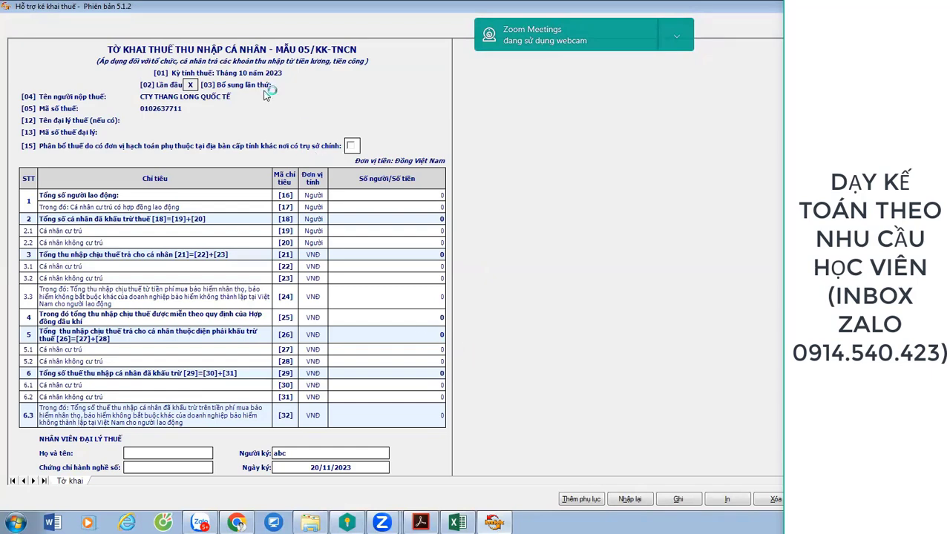
click(808, 499)
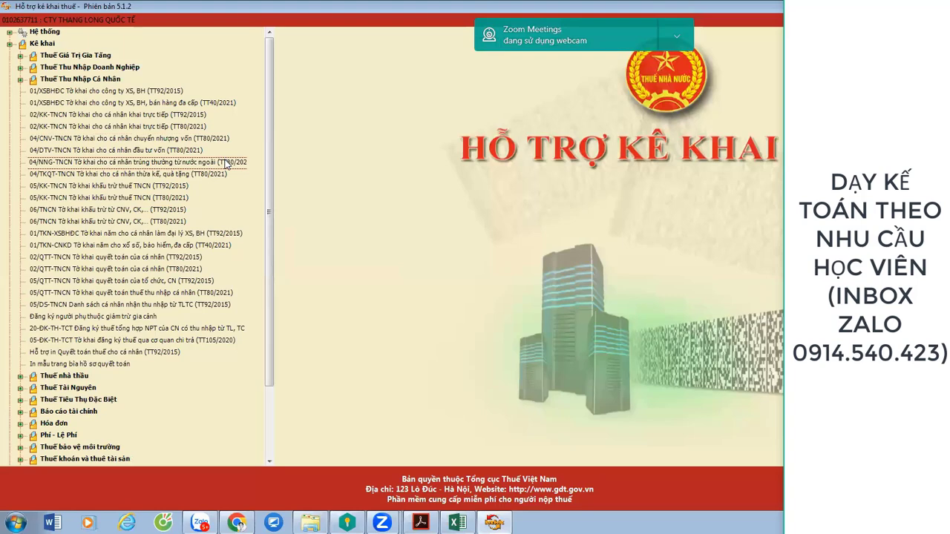
double_click(143, 202)
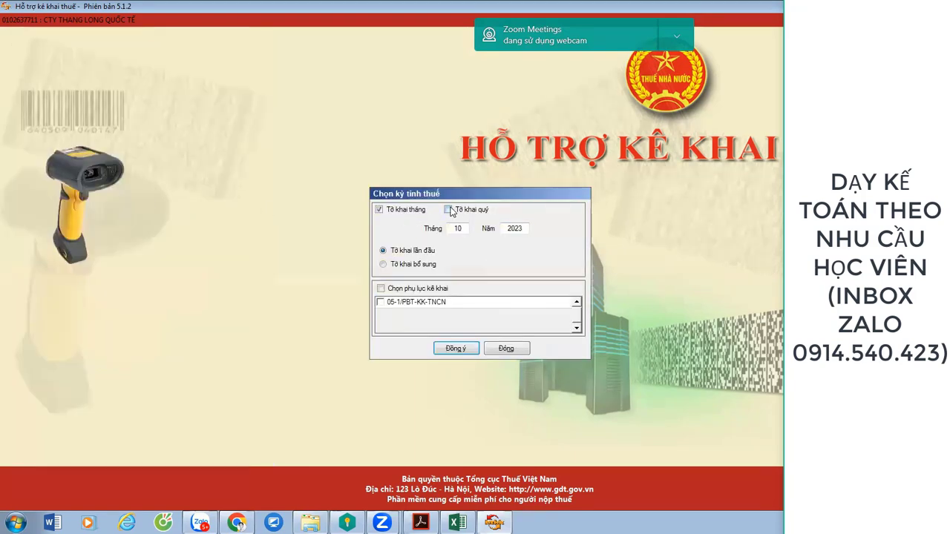
click(524, 348)
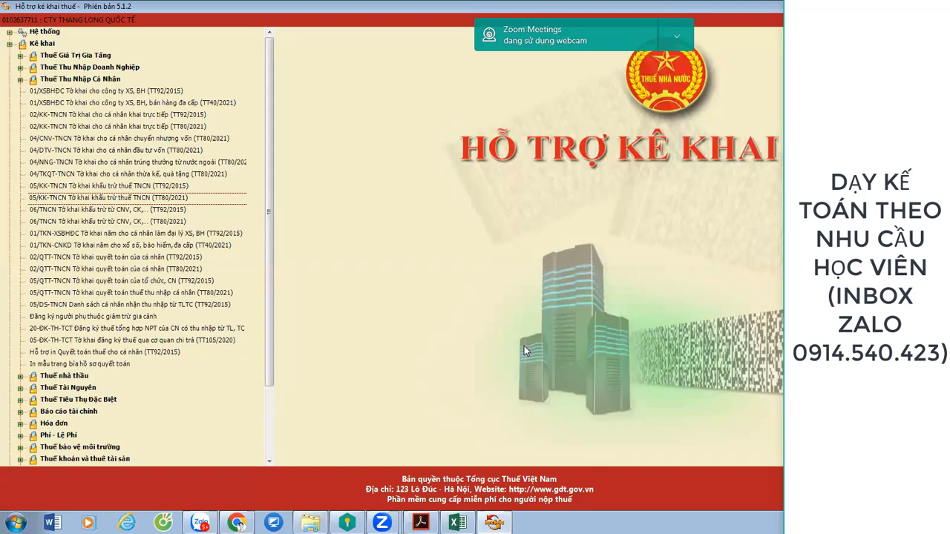
- Switch back to the buoi 2 workbook in Excel and add a new worksheet
click(457, 522)
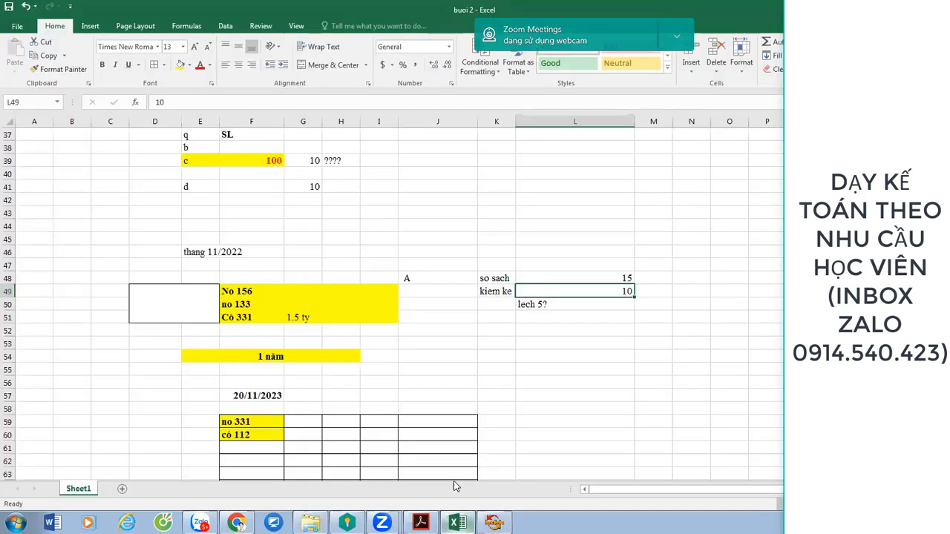
click(122, 489)
click(201, 291)
- Format all cells of the new worksheet in Times New Roman, size 13
key(ctrl+a)
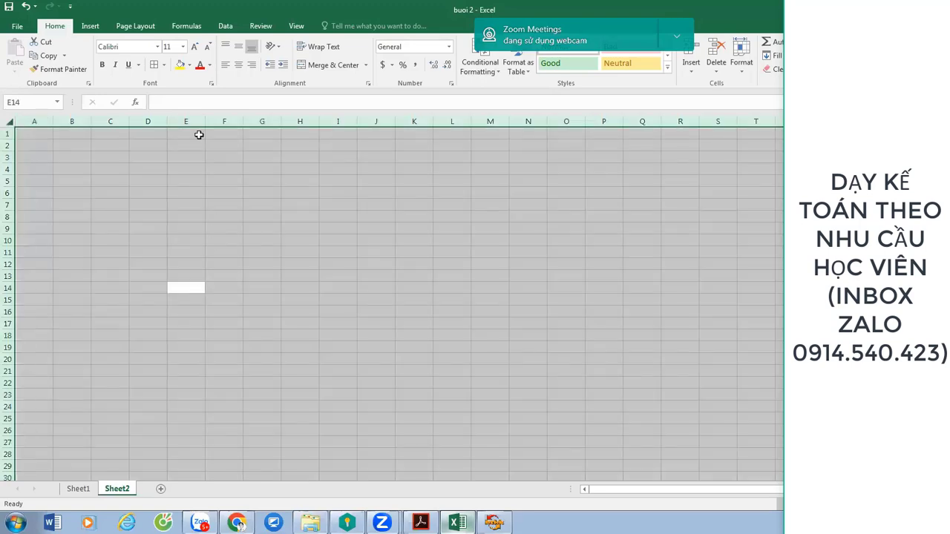
click(150, 46)
text(Times New Roman)
key(Return)
click(170, 46)
text(13)
key(Return)
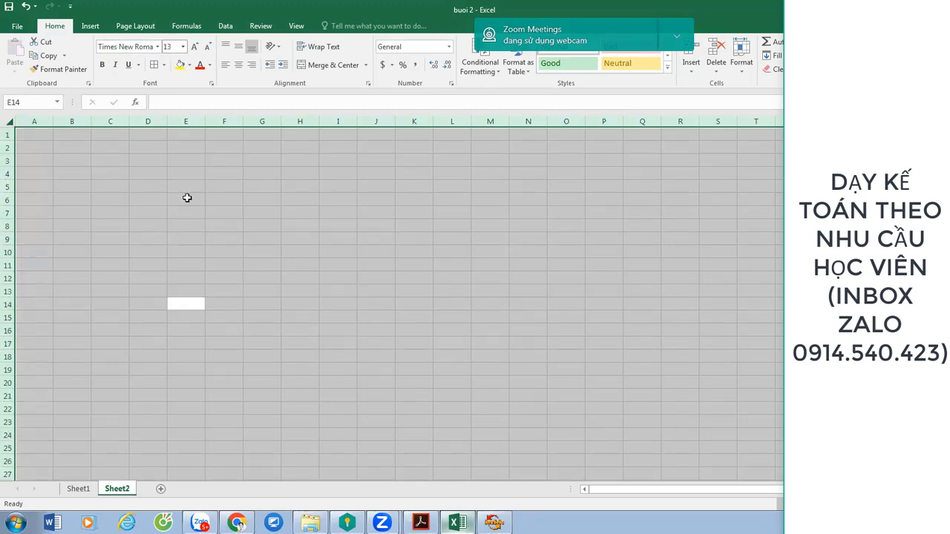
- Enter the label ca nhan in cell G10 of the new sheet
click(134, 273)
click(141, 226)
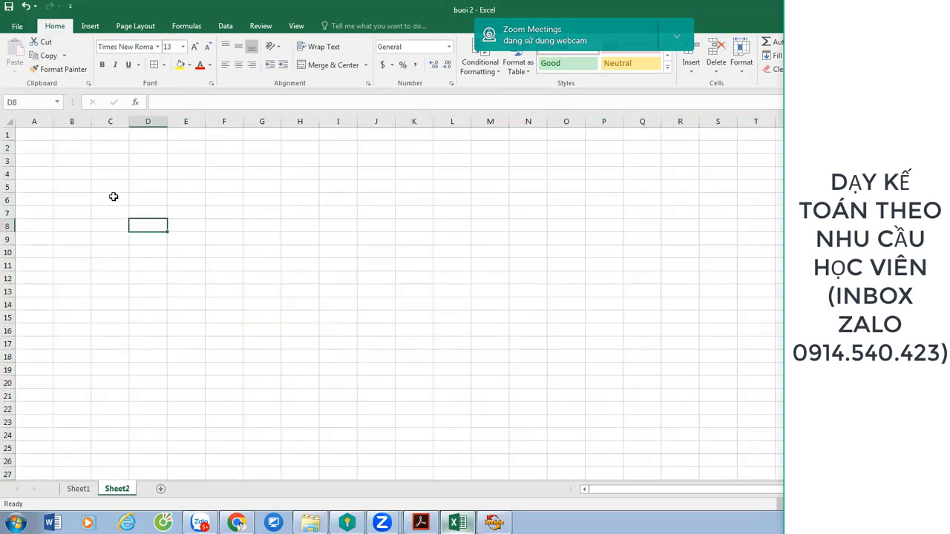
click(114, 197)
click(124, 184)
click(273, 248)
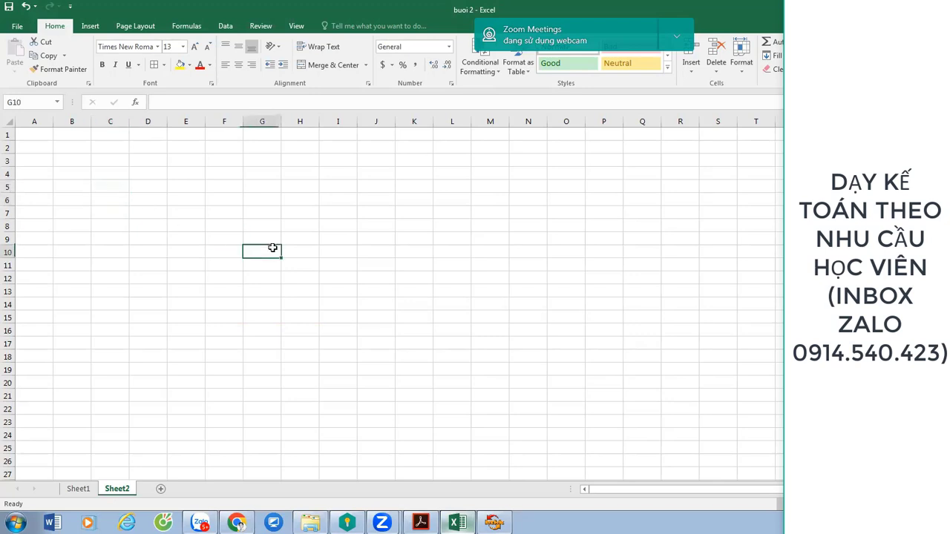
text(ca nhân)
key(Return)
- Enter the label doanh nghiệp in cell G11, correcting its last letter to p
text(doanh nghie)
text(oj)
key(Return)
key(Up)
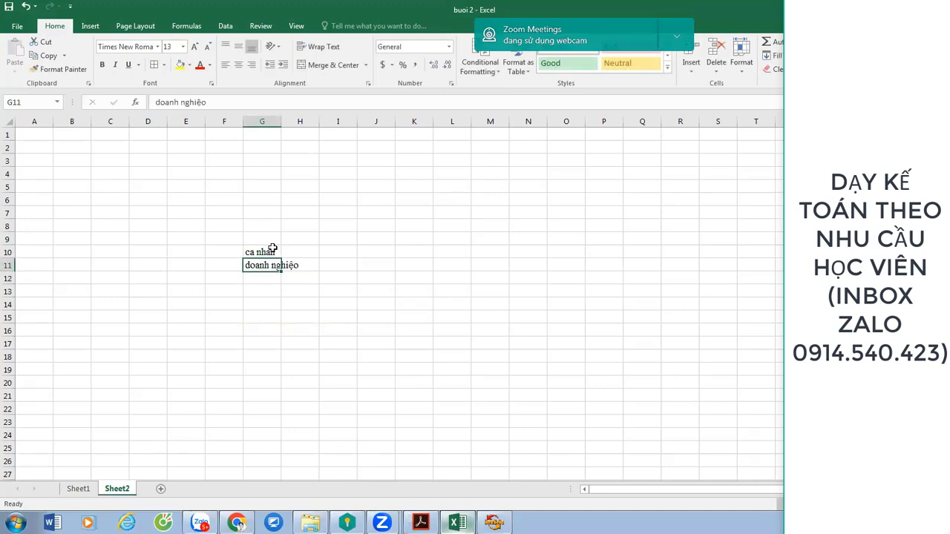
key(BackSpace)
key(Escape)
key(F2)
key(BackSpace)
text(p)
key(Return)
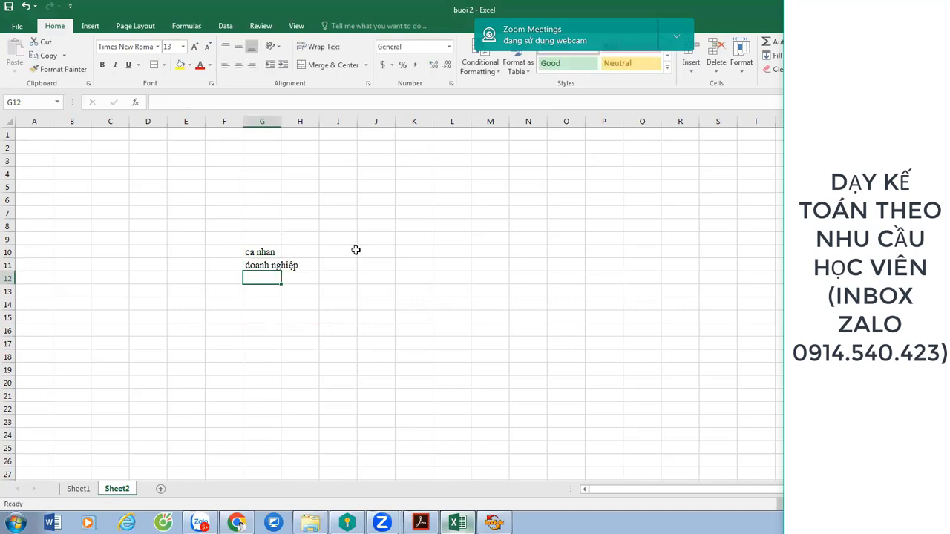
- Number the two labels by entering 1 in F10 and 2 in F11
scroll(359, 256, up, 2)
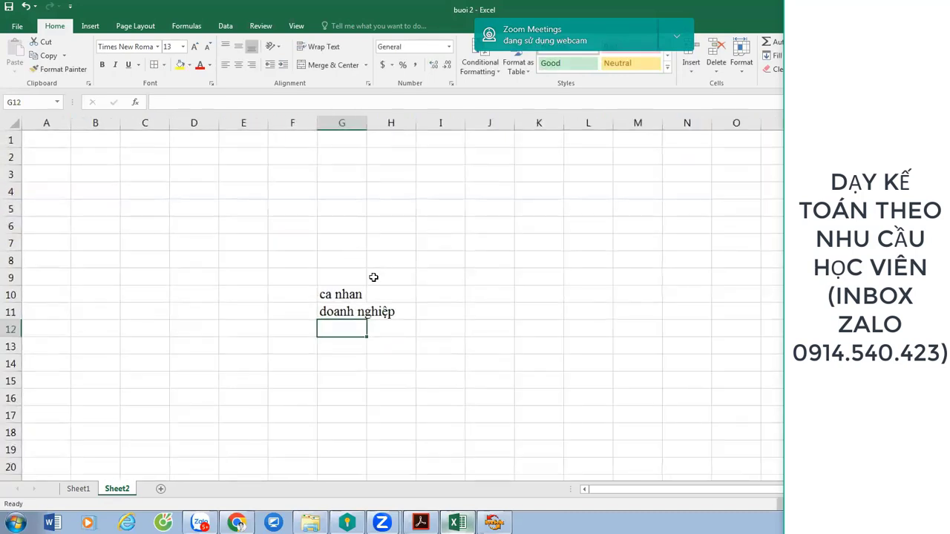
click(334, 308)
click(304, 297)
text(12)
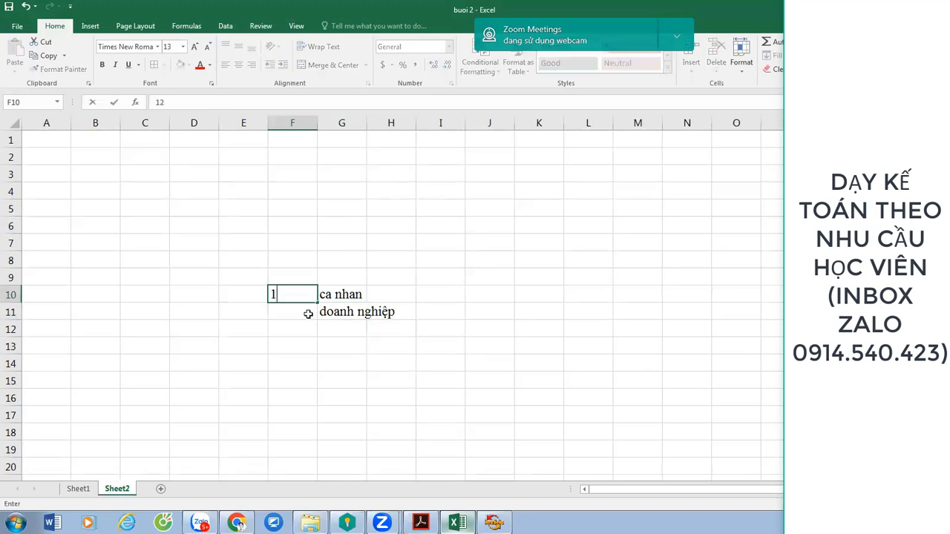
key(Return)
click(300, 298)
text(1)
key(Return)
text(2)
click(363, 315)
- Enter the text Quy chế in cell J12
click(498, 321)
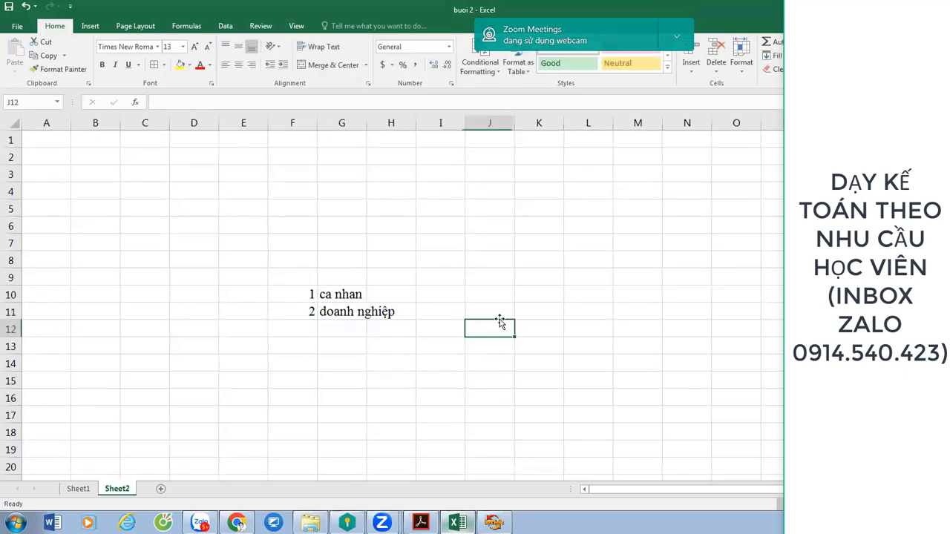
text(Quy chế)
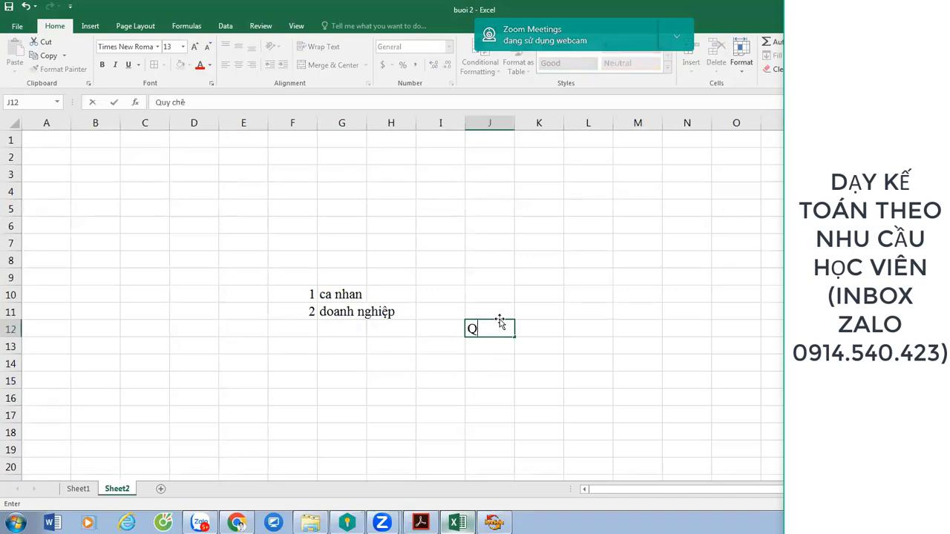
key(Return)
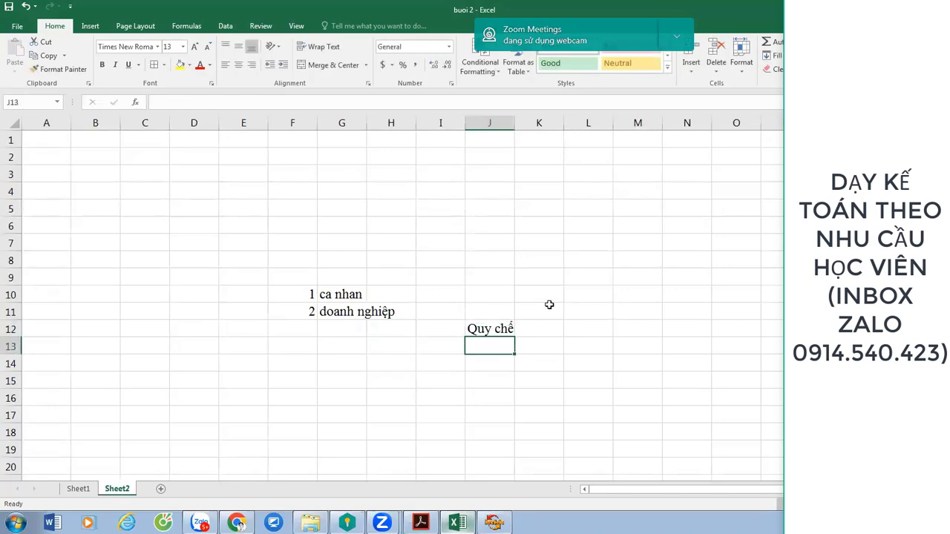
- Widen column G to about twice its width and make the ca nhan label in G10 bold
drag(366, 123, 421, 121)
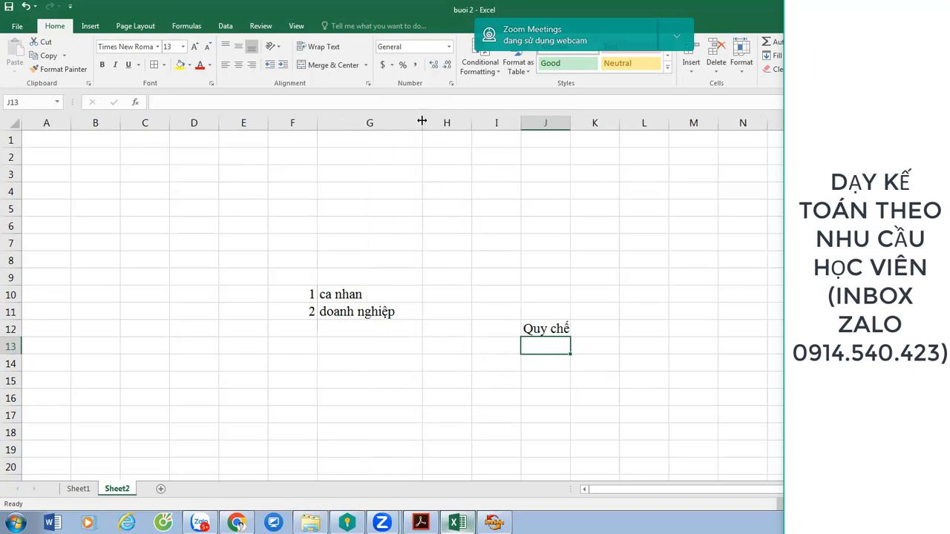
click(364, 295)
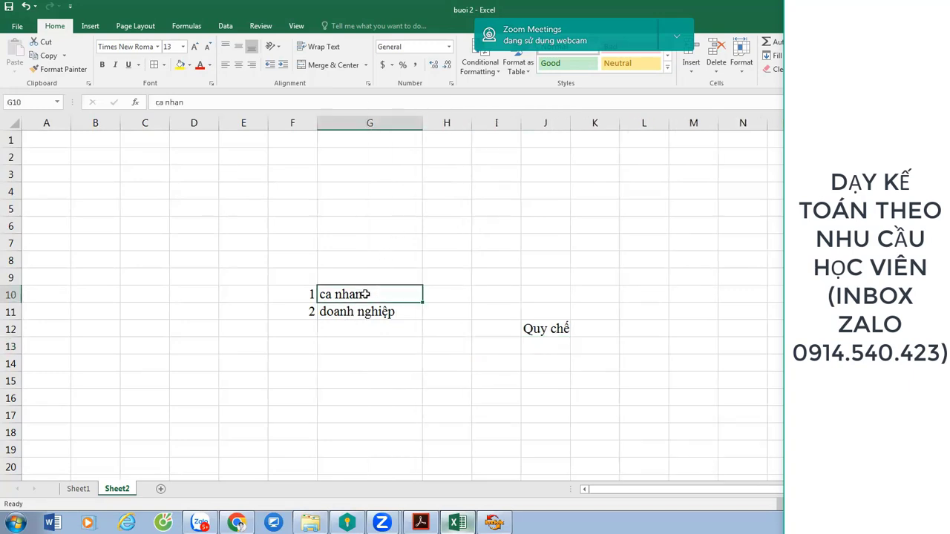
key(ctrl+b)
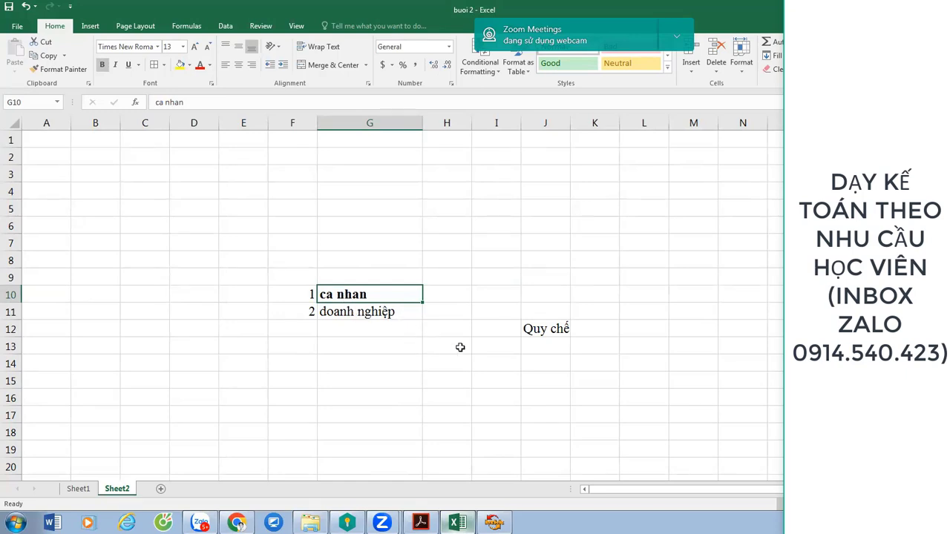
- Enter the heading CHÍNH SÁCH LƯƠNG NGƯỜI LAO ĐỘNHG in cell G14
key(Down)
key(Down)
click(365, 370)
text(CHÍN)
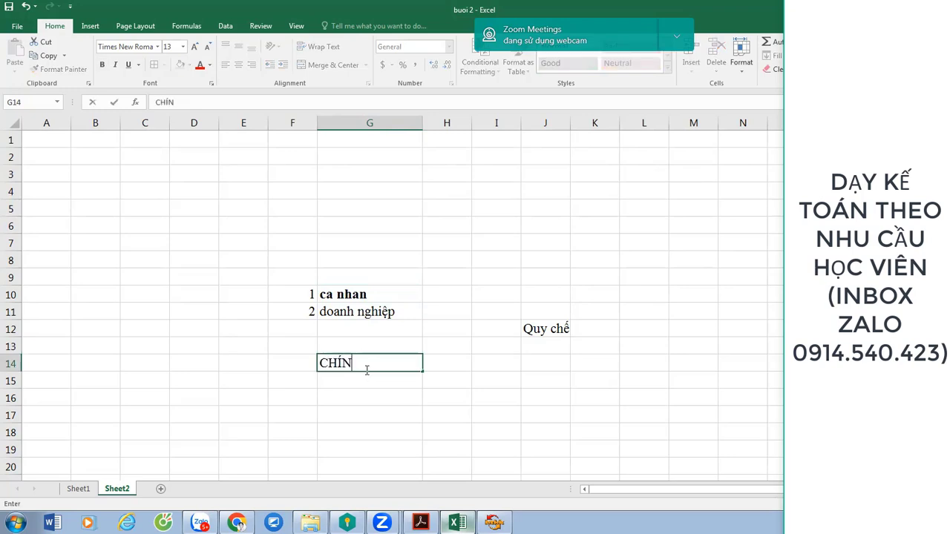
text(H SÁCH LƯƠN)
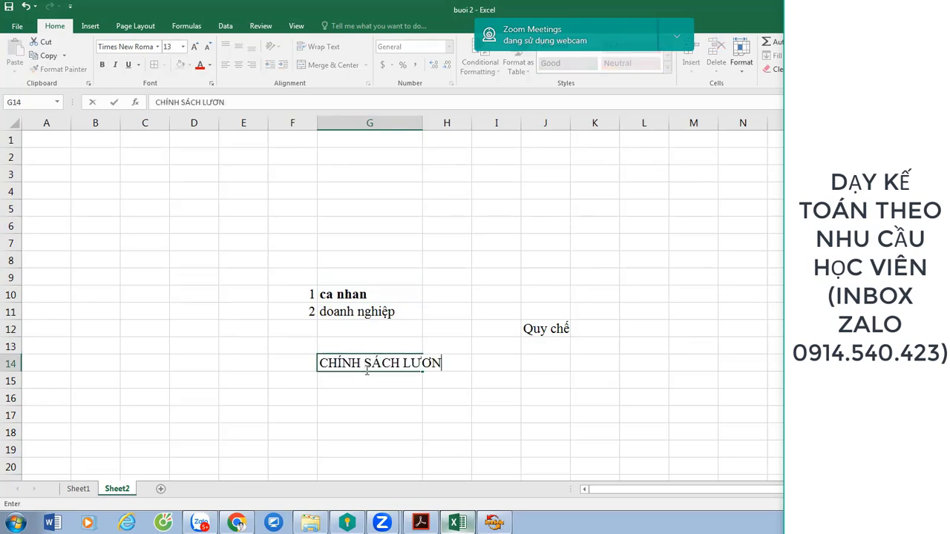
text(G NGƯỜI LAO Đ)
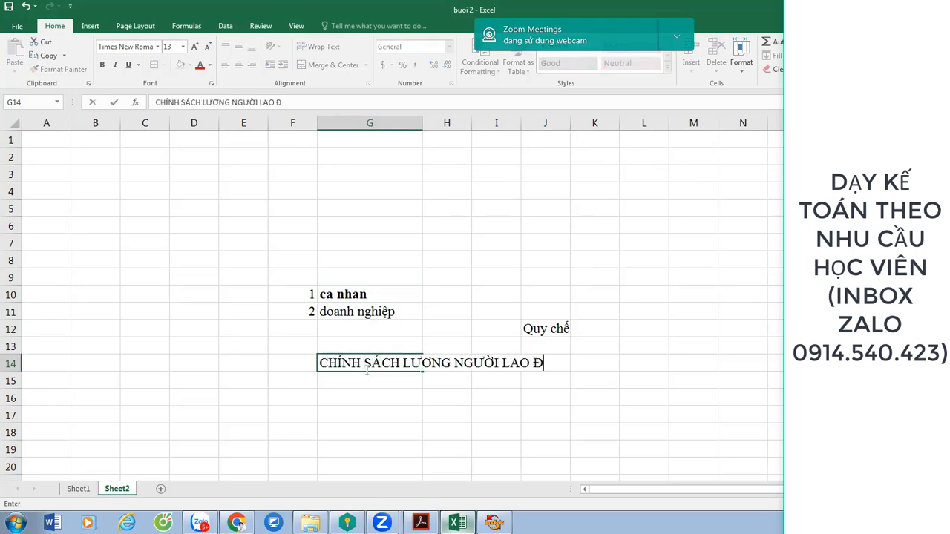
text(ỘNHG)
key(Return)
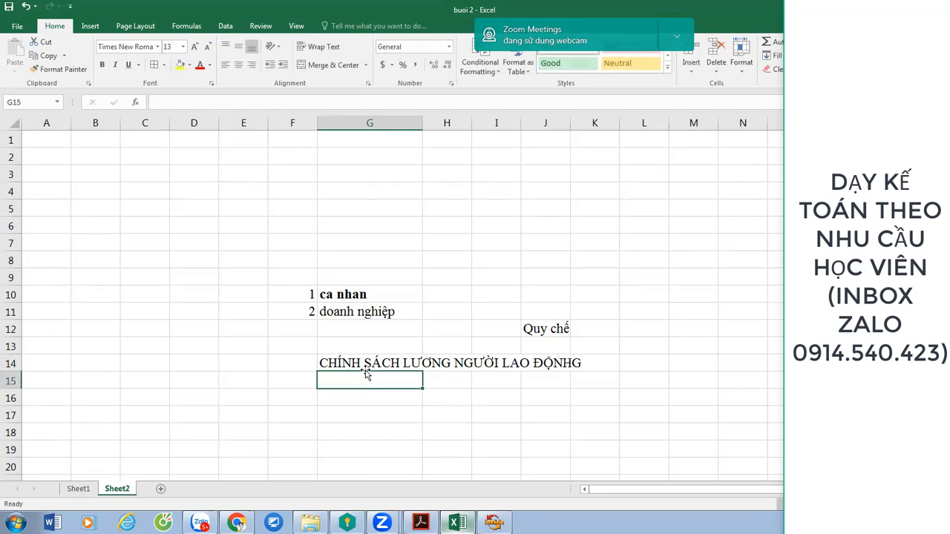
- Enter the text 10 ÔNG ĐÓ? in cell G15
text(2)
key(BackSpace)
text(10 Ô)
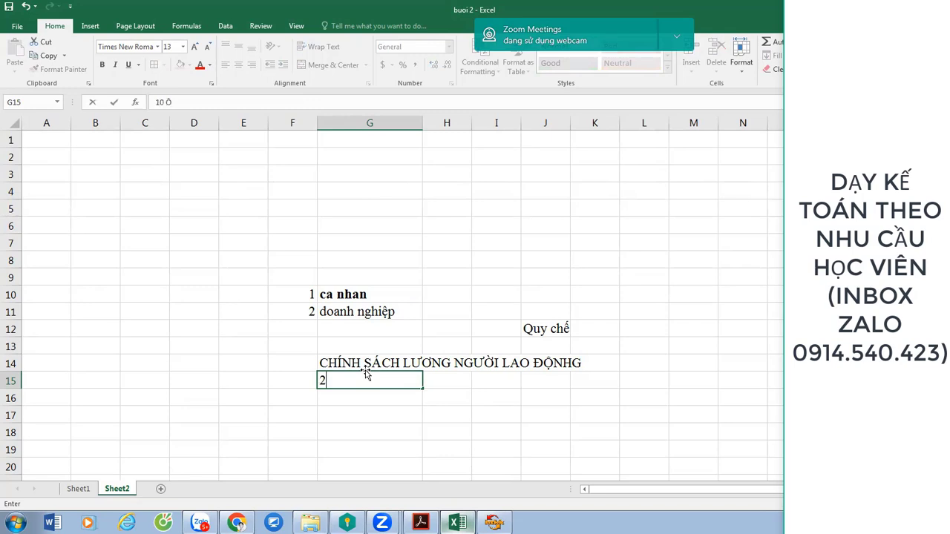
text(NG ĐÓ?)
key(Return)
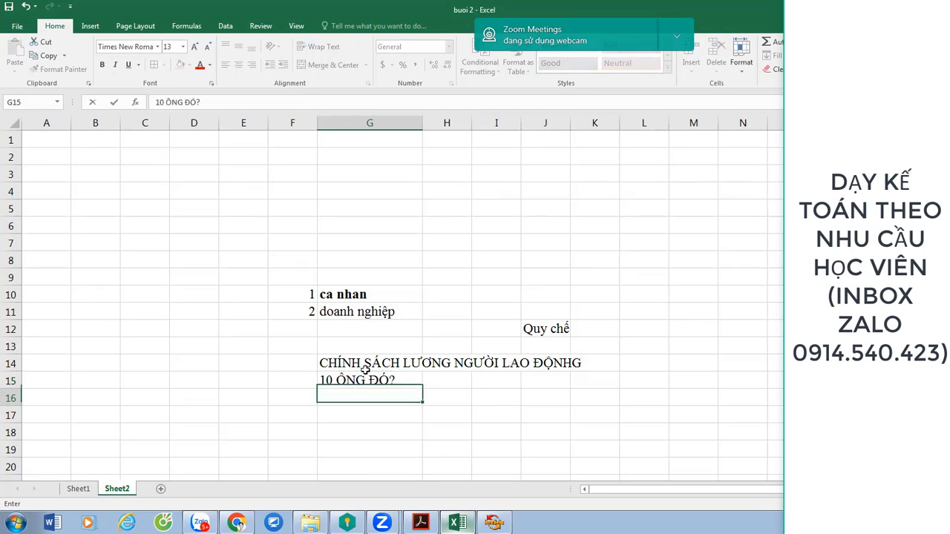
- Enter the text PHẢI XÂY DỰNG in cell G16, correcting the mistyped first word
text(P[HÀ)
text(I X)
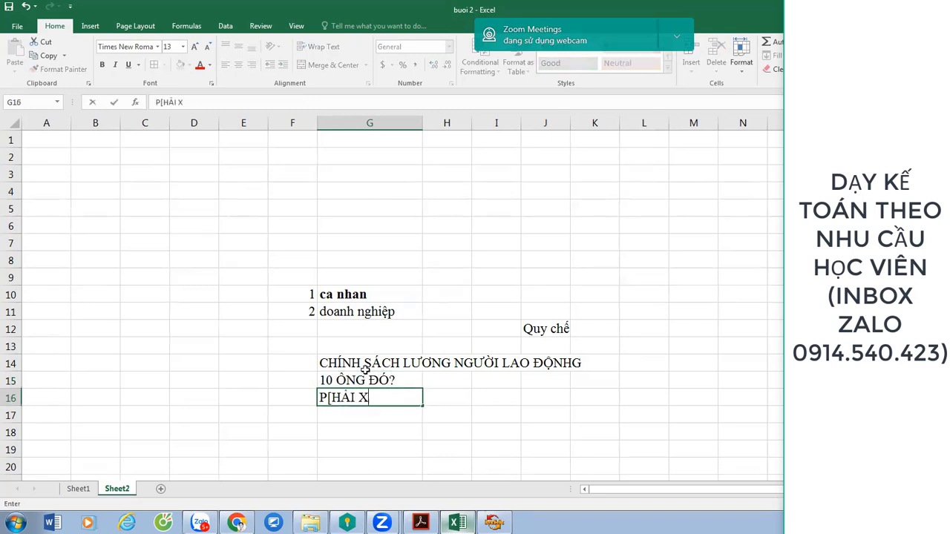
key(BackSpace)
key(BackSpace)
key(BackSpace)
key(BackSpace)
key(BackSpace)
key(BackSpace)
text(HẢI XÂY DỰNG)
key(Return)
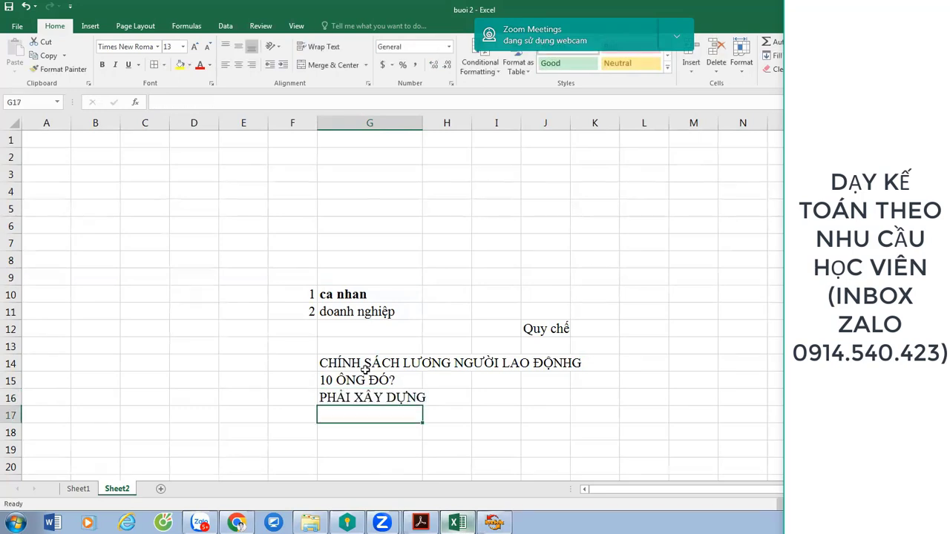
- Draw a straight arrow pointing down from below PHẢI XÂY DỰNG in column G to row 19
click(90, 26)
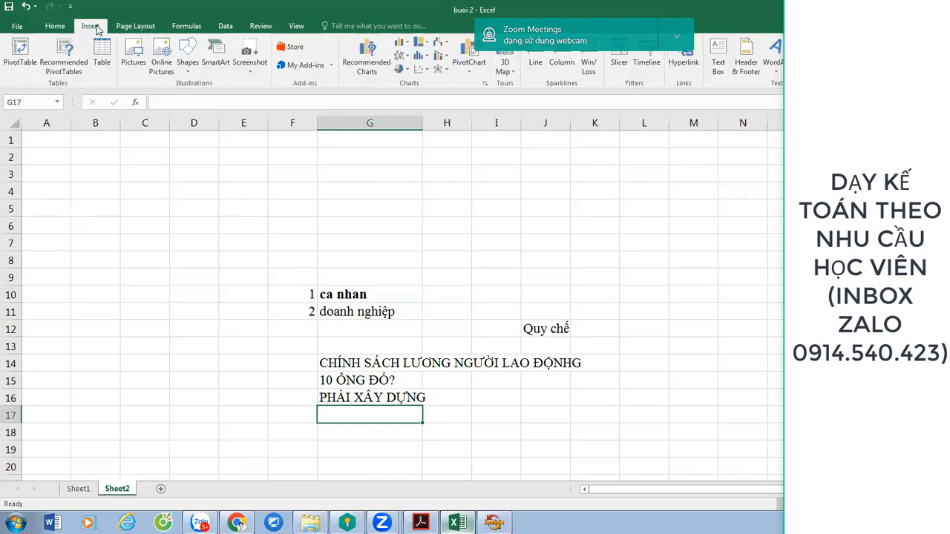
click(187, 66)
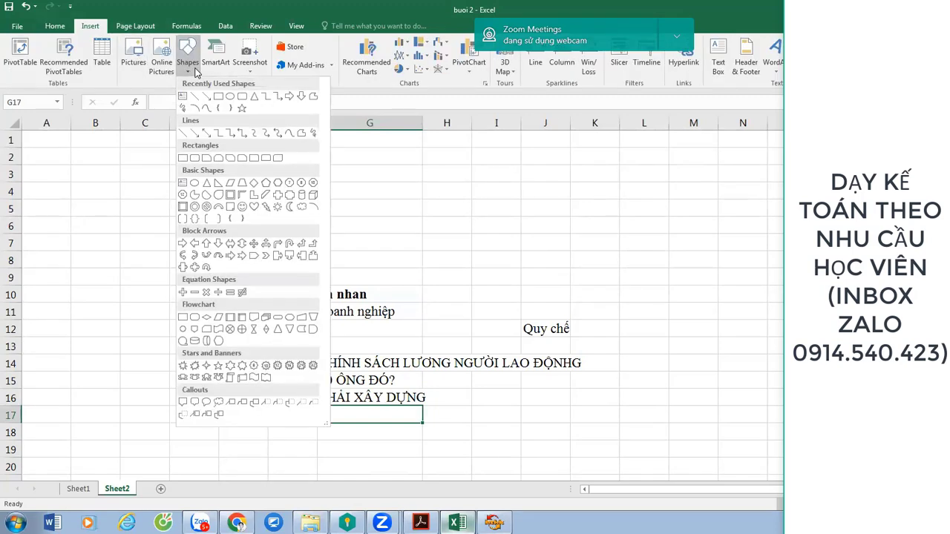
click(210, 110)
drag(362, 410, 371, 447)
- Enter the text Quy chế lượng, thưởng in cell G20 beneath the arrow
scroll(391, 339, down, 3)
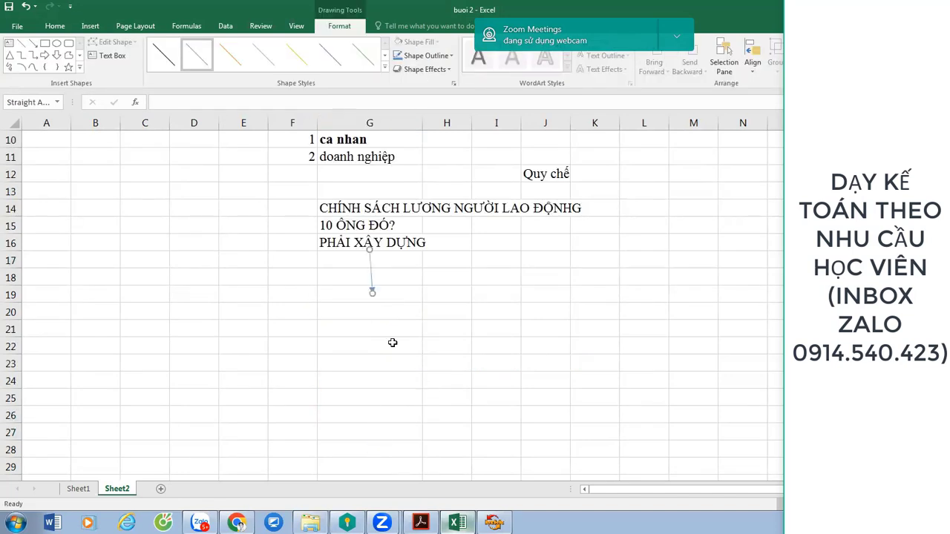
click(353, 304)
text(Quy chế)
key(BackSpace)
key(BackSpace)
key(BackSpace)
text(đhế lượng,)
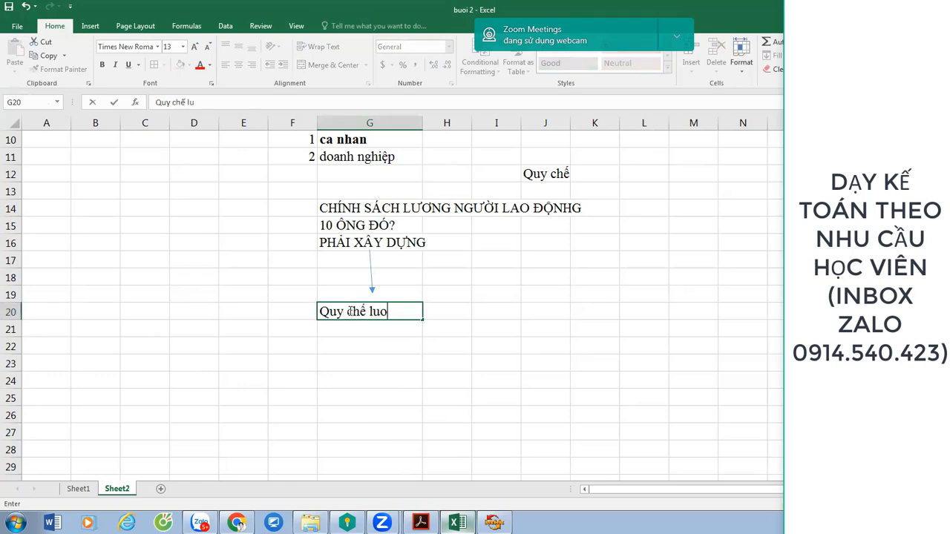
text( thưởng)
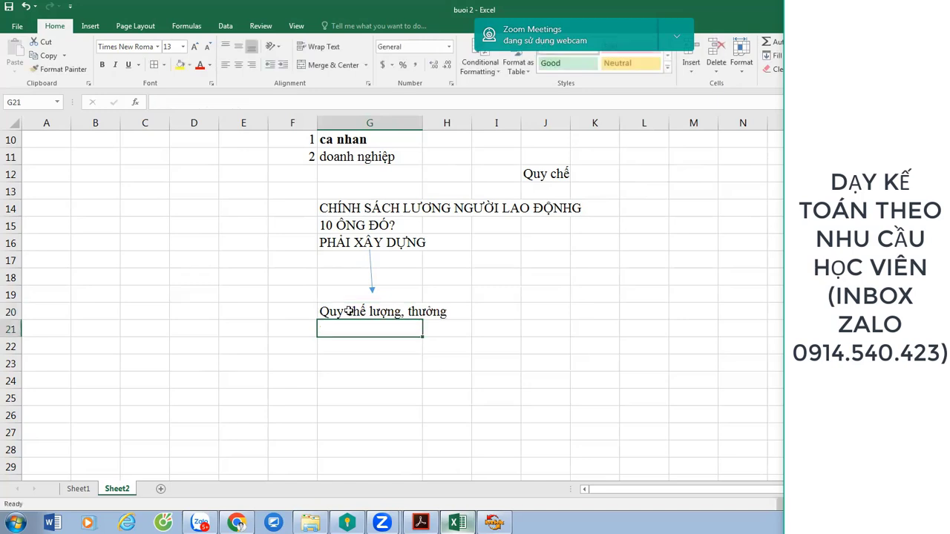
- Make the Quy chế lượng, thưởng label in G20 bold with a yellow fill, and merge and center it across G20:H20
click(364, 312)
key(ctrl+b)
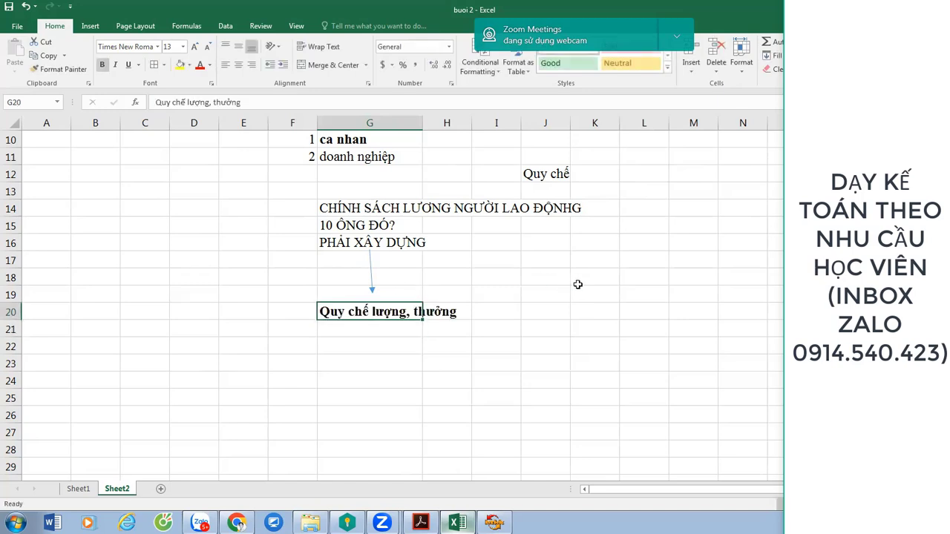
click(179, 64)
drag(465, 310, 412, 312)
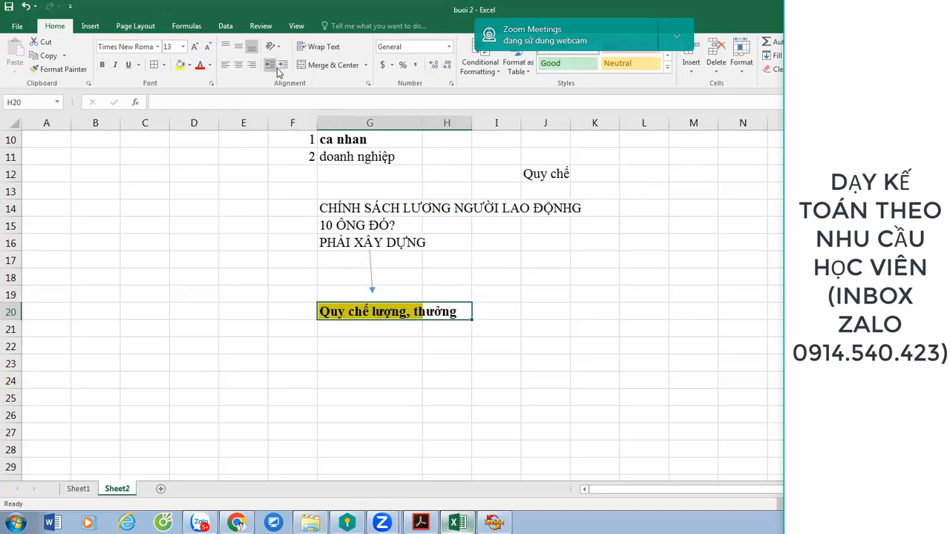
click(328, 65)
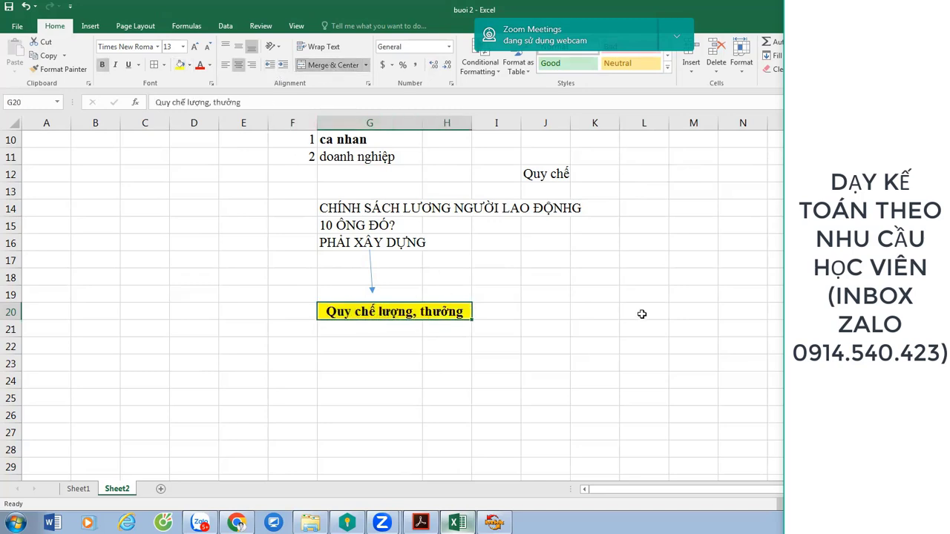
- Extend the merged and centered Quy chế lượng, thưởng heading across G20:K20
scroll(641, 314, up, 1)
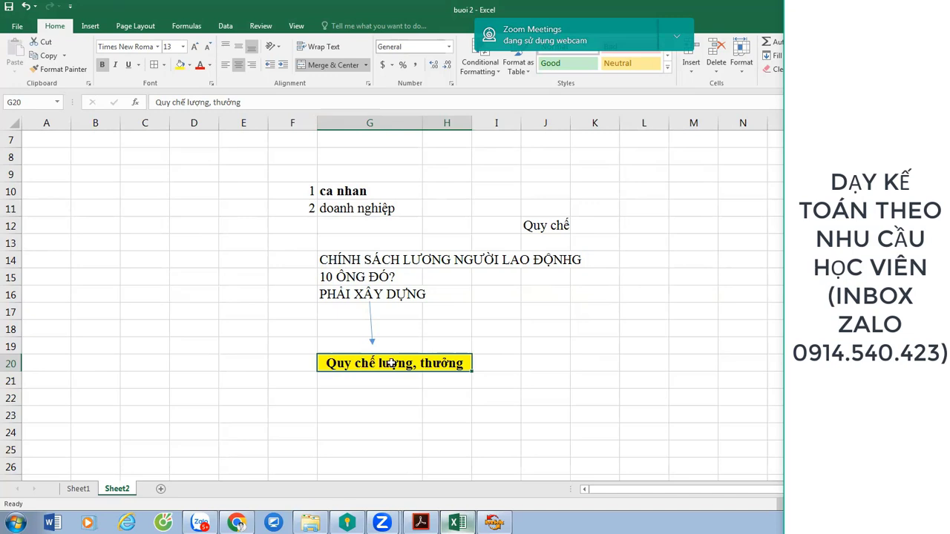
drag(361, 365, 598, 363)
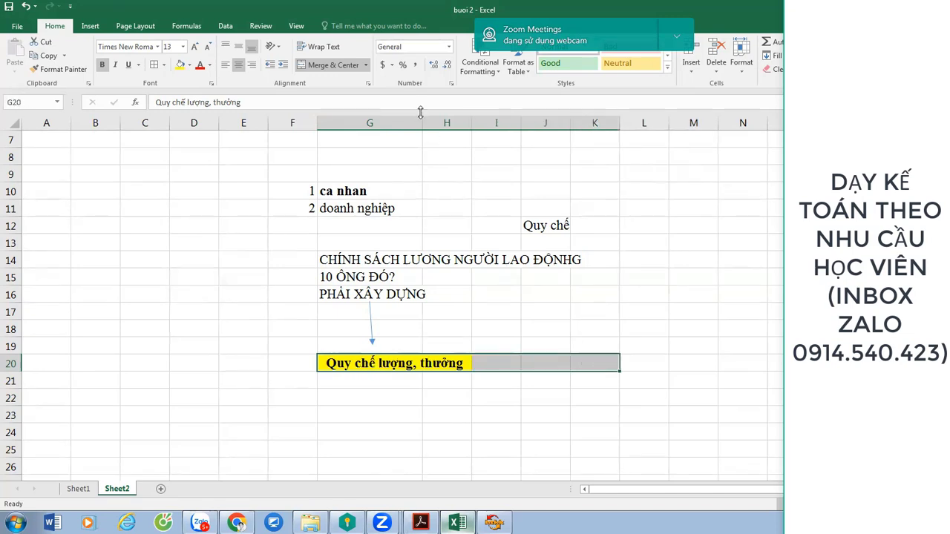
click(333, 65)
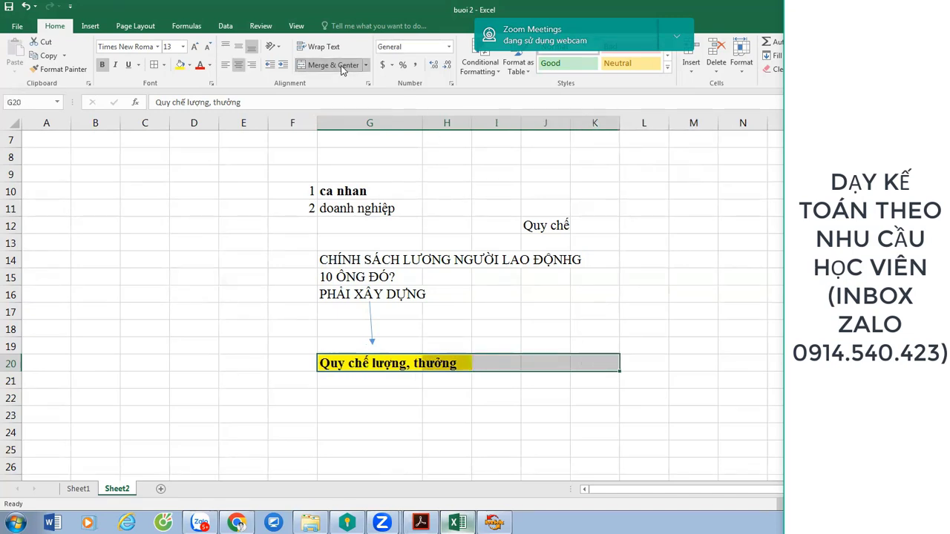
click(333, 66)
- Add the first numbered item below the heading, with 1 in F22 and Dành cho người lao động in G22
click(347, 393)
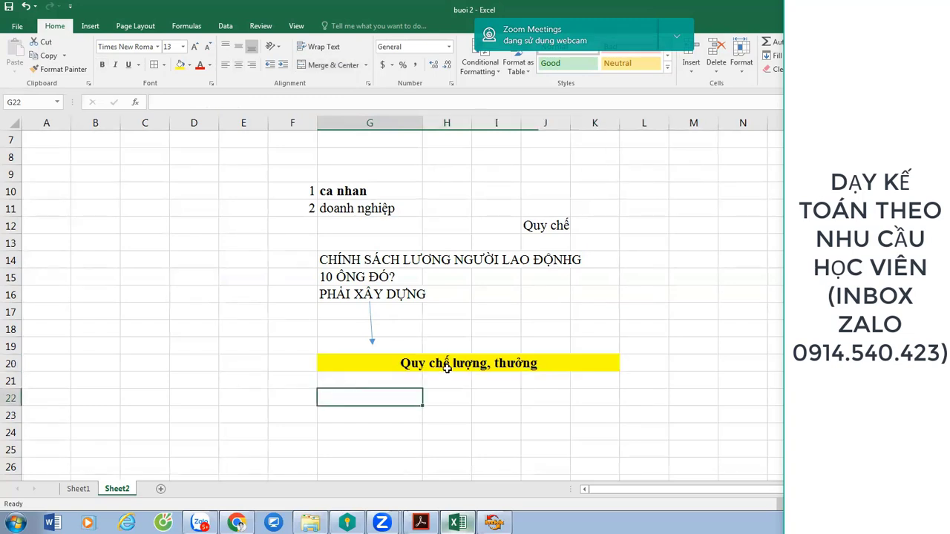
key(Left)
text(1)
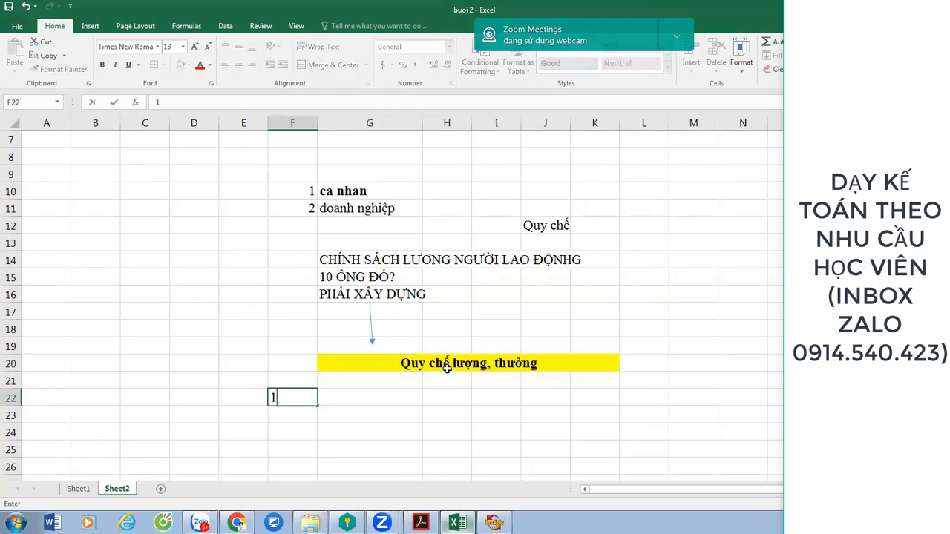
key(Tab)
text(Dành)
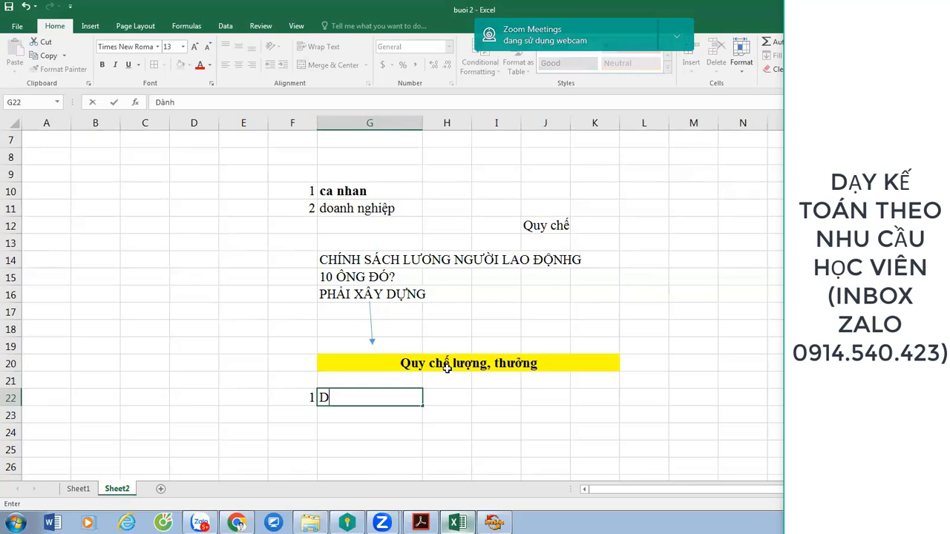
text( cho người lao đong)
key(Return)
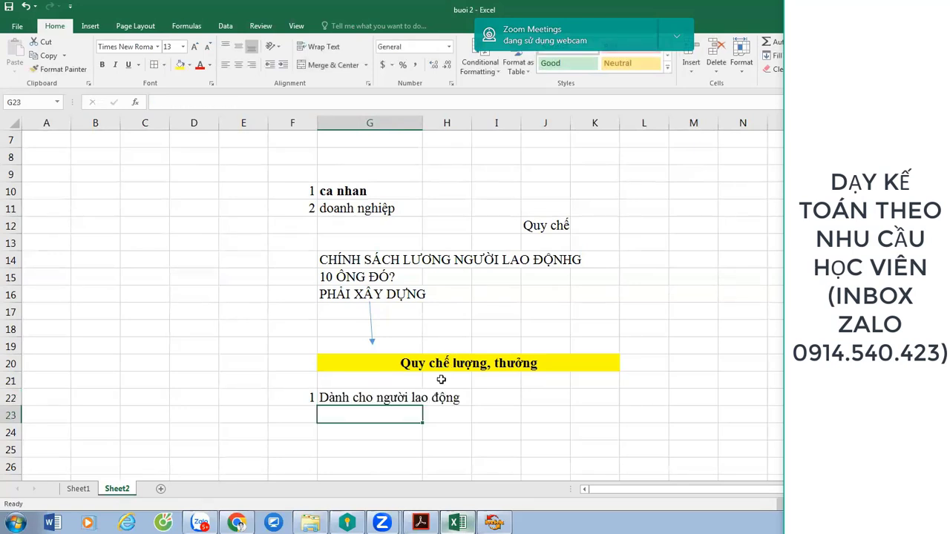
- Switch to Chrome and search Google for TT111 in a new tab
key(alt+Tab)
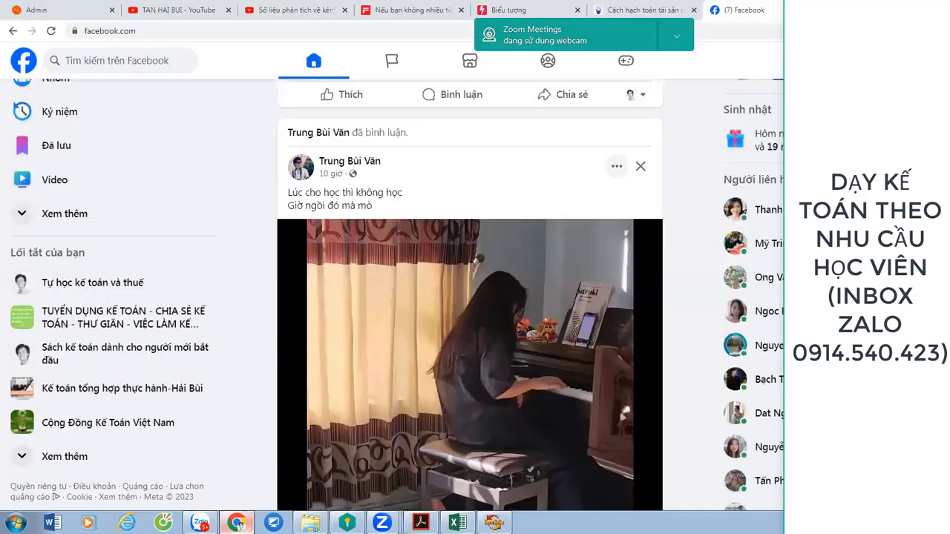
key(ctrl+t)
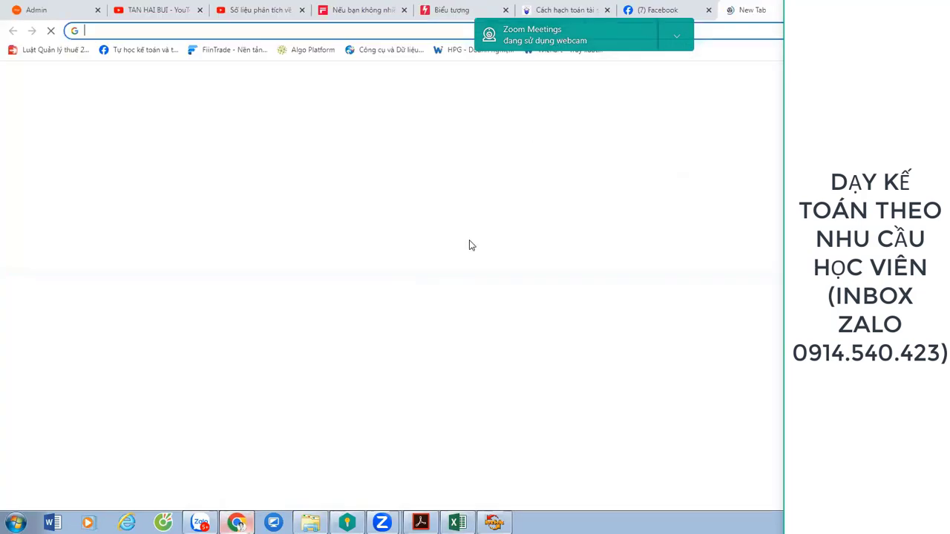
click(453, 248)
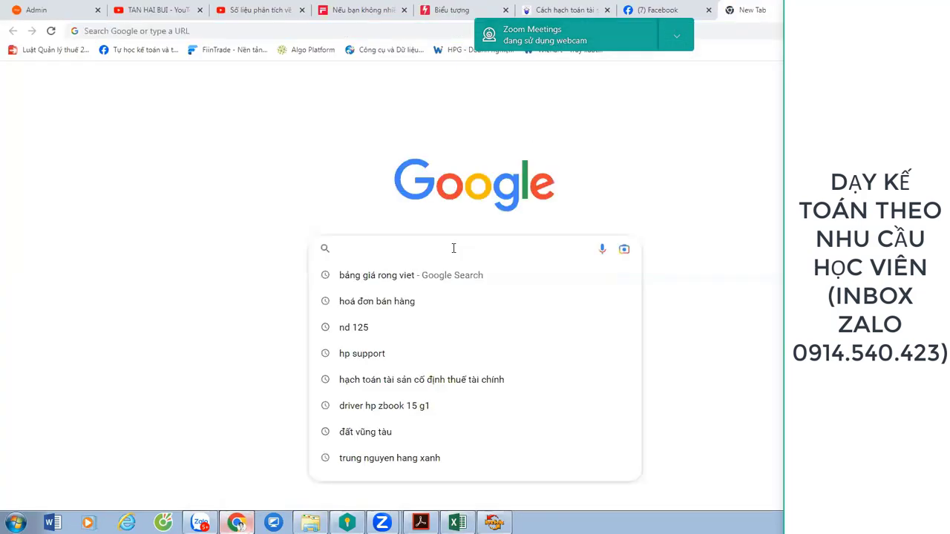
text(p)
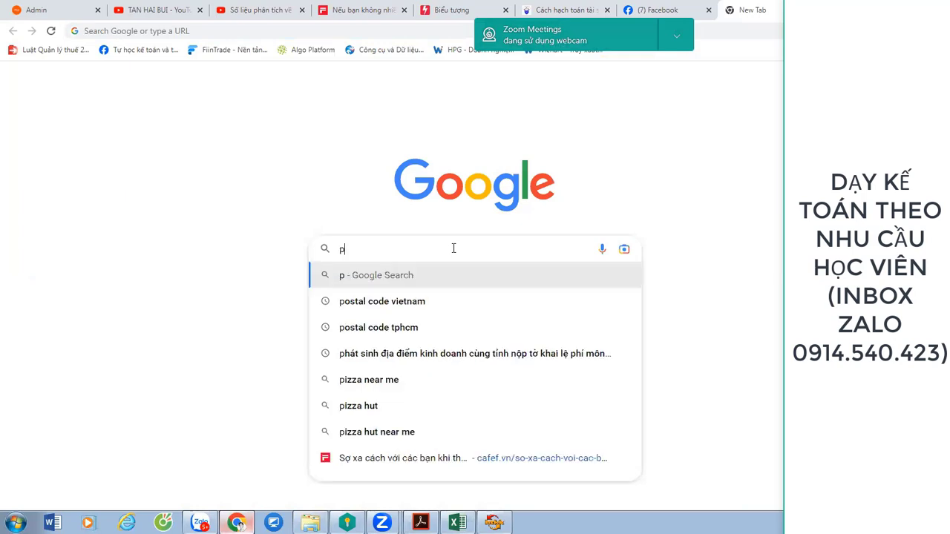
text(huj)
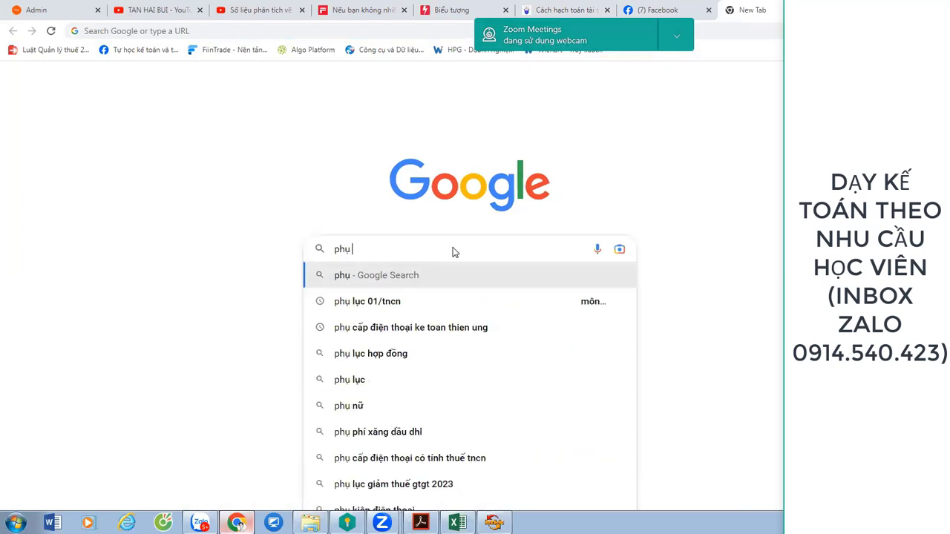
key(BackSpace)
key(BackSpace)
key(BackSpace)
text(T)
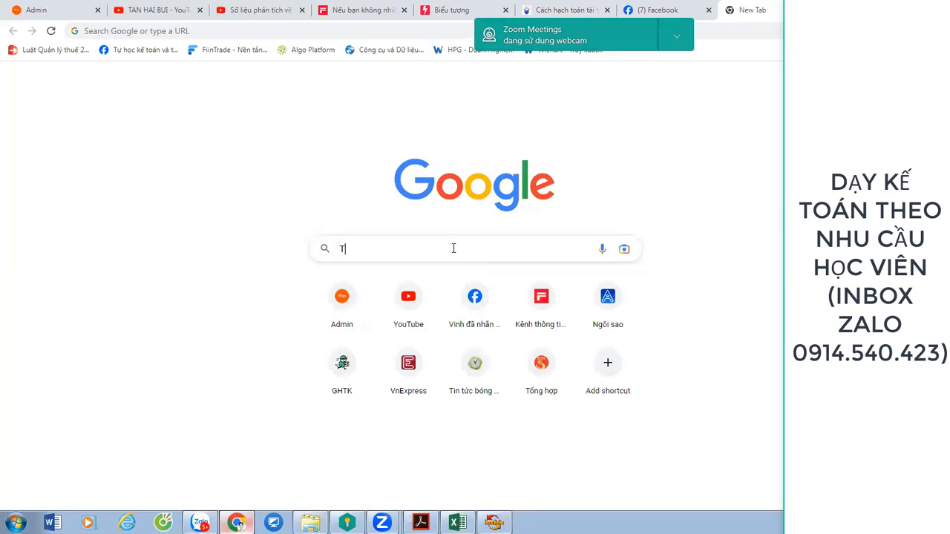
text(T111)
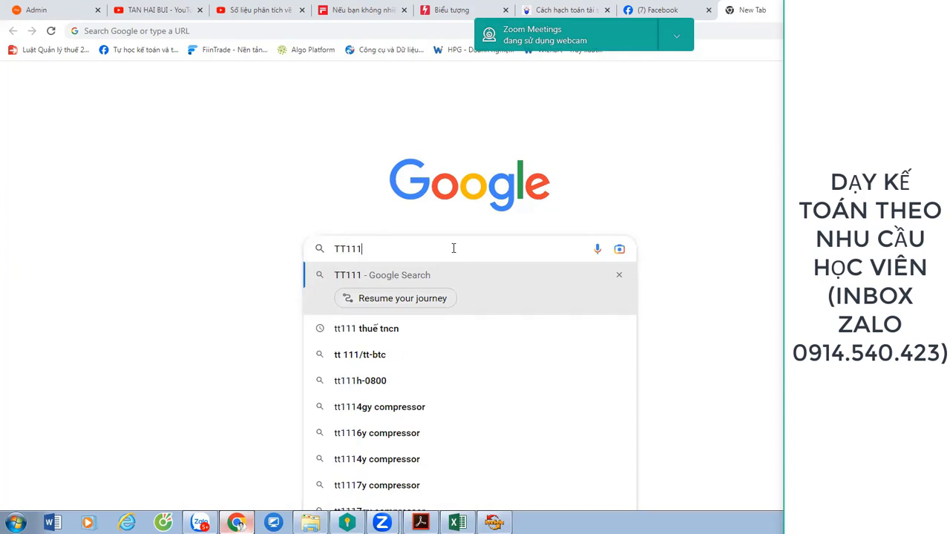
key(Return)
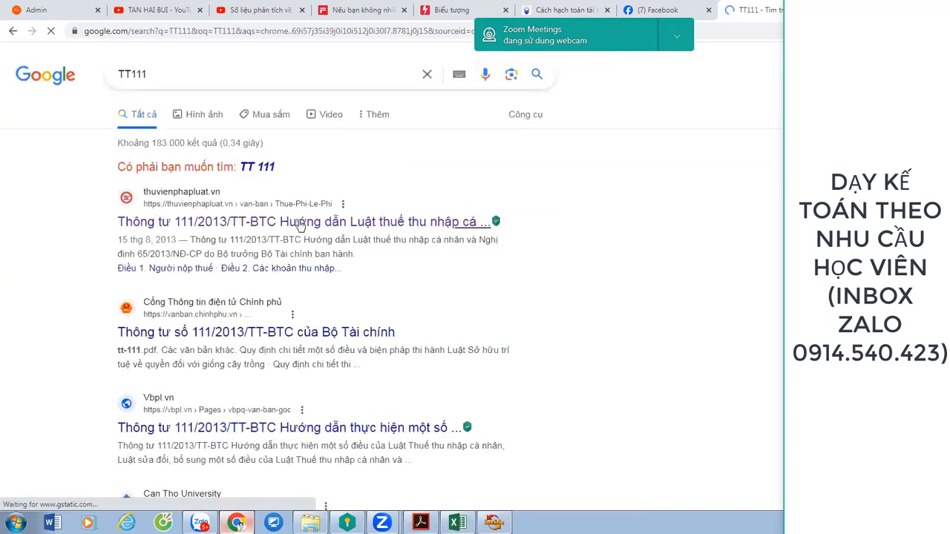
- Open the thuvienphapluat.vn page for Thông tư 111/2013/TT-BTC to view the circular, and return to the Excel workbook
click(300, 223)
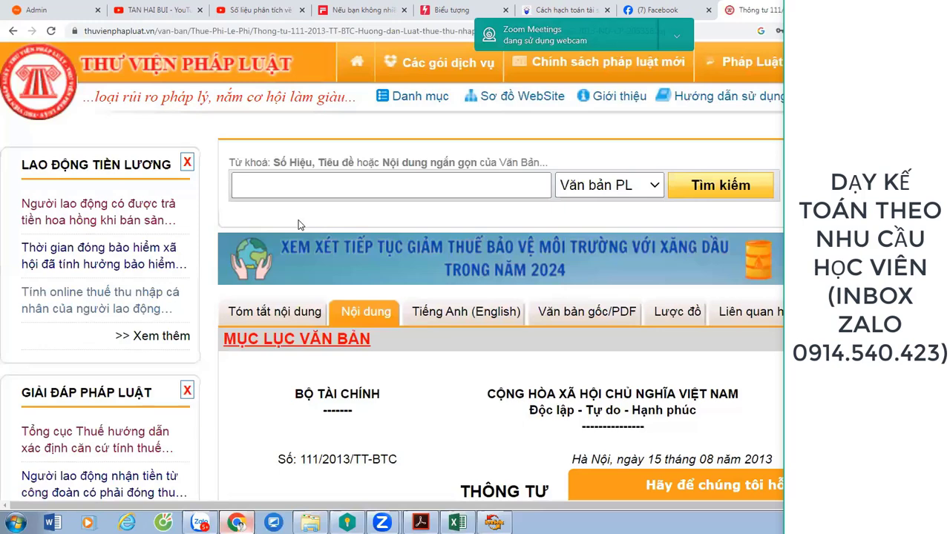
key(ctrl+f)
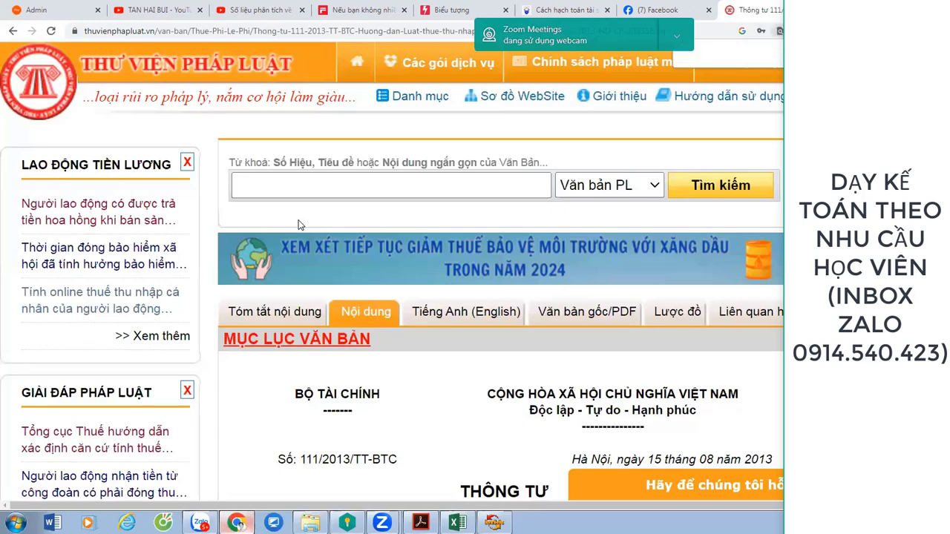
key(Escape)
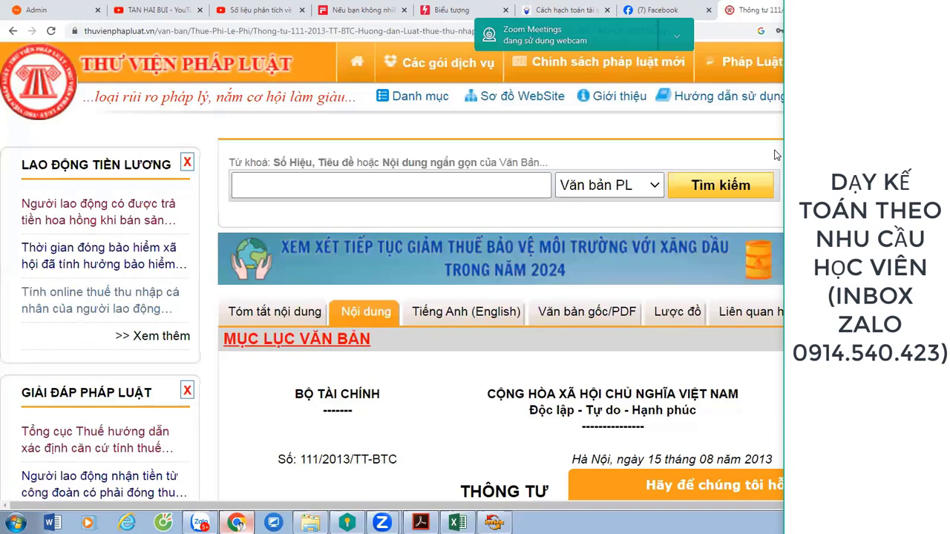
key(alt+Tab)
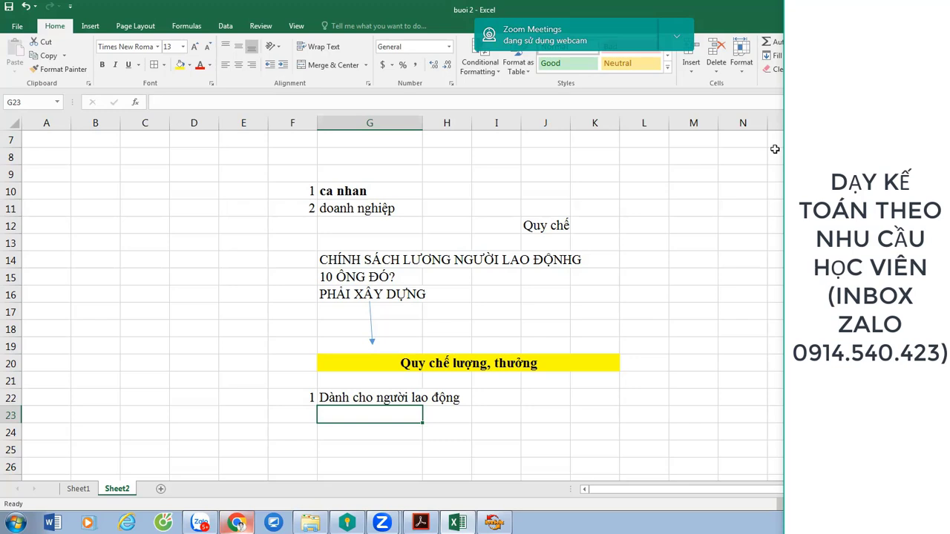
- Enter the pay component headings luong co ban, dien thoai, xang and doc hai in cells G24 to J24
key(Down)
key(Down)
key(Down)
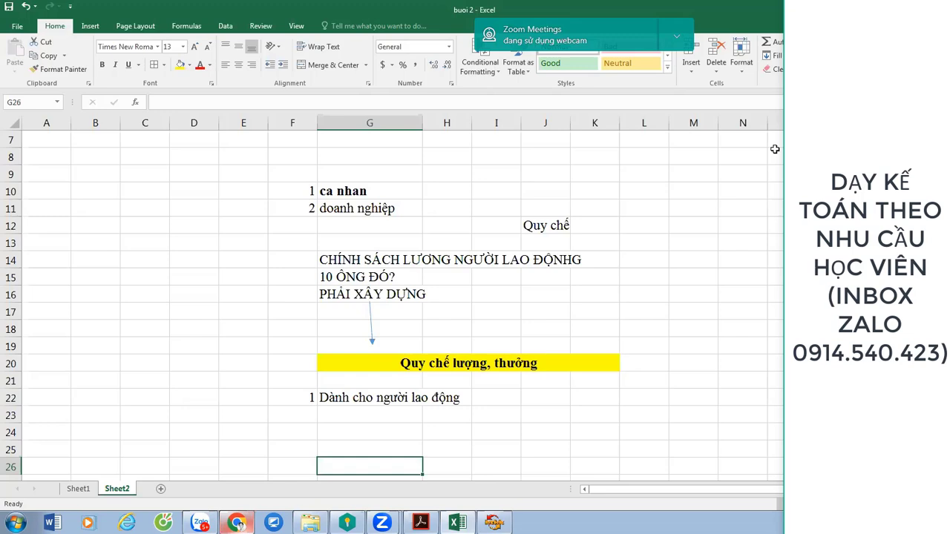
click(371, 431)
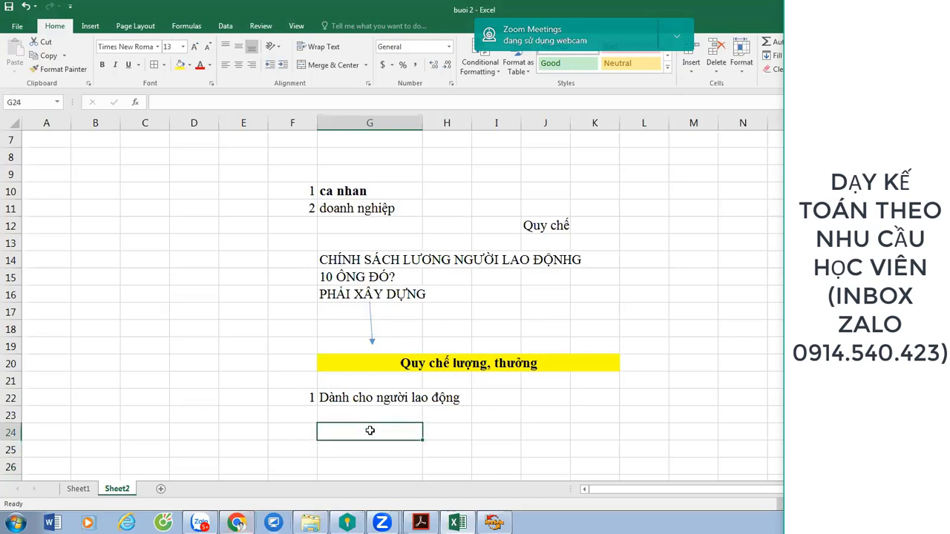
text(luong co ban)
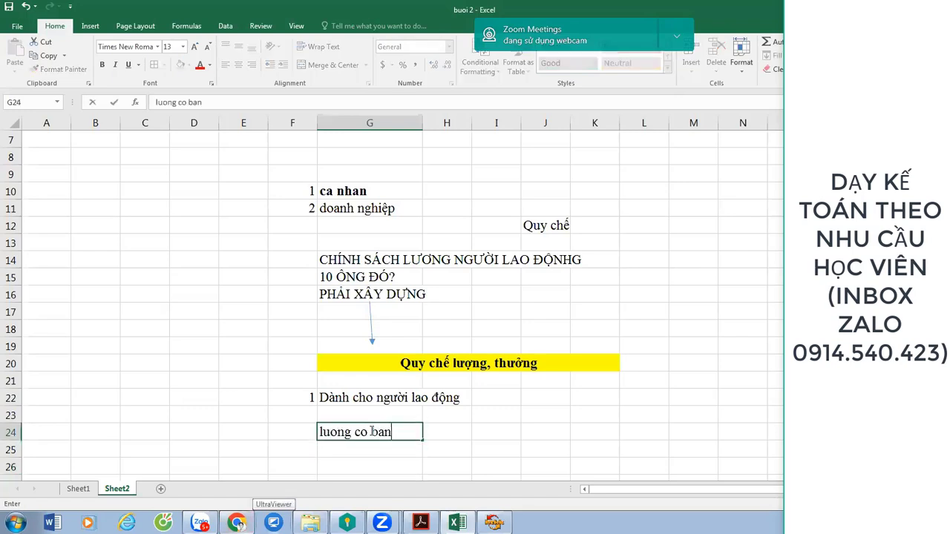
key(Tab)
text(dien thoai)
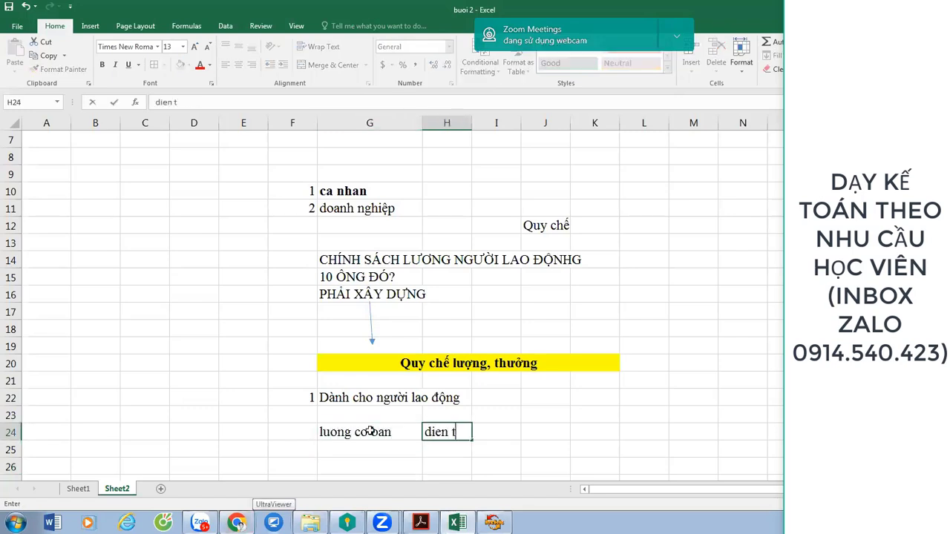
key(Tab)
text(xang)
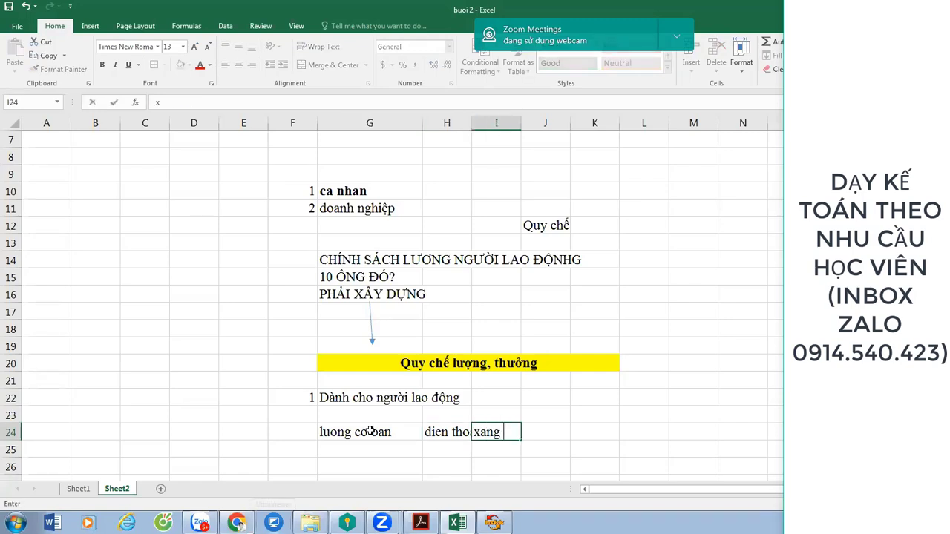
key(Tab)
text(doc hai)
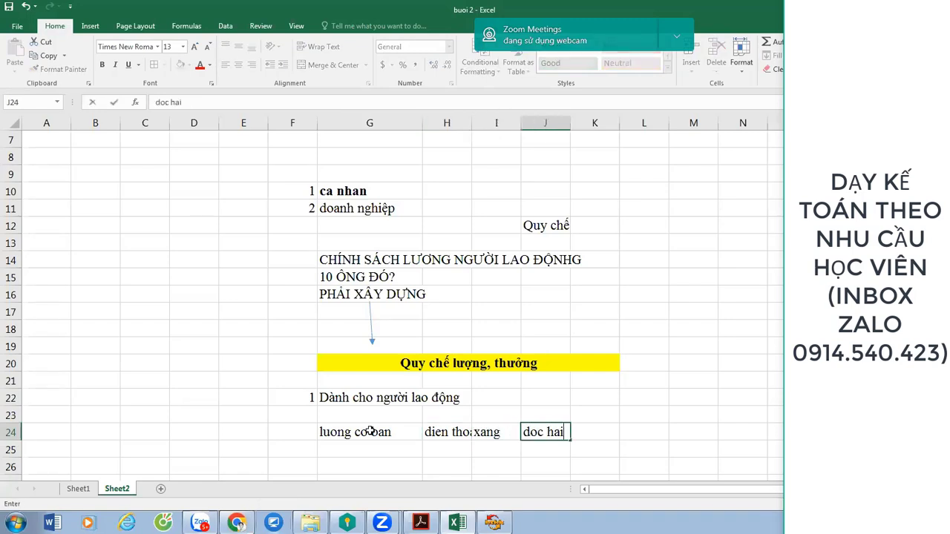
key(Tab)
- List the positions Giam doc, truong bo phan and ke toan truong in cells F25 to F27
scroll(416, 414, down, 2)
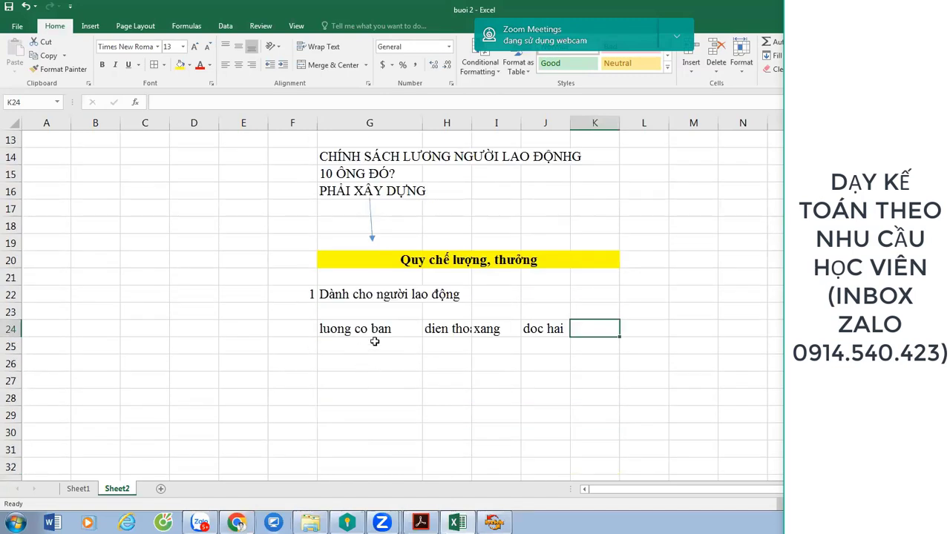
drag(374, 341, 763, 419)
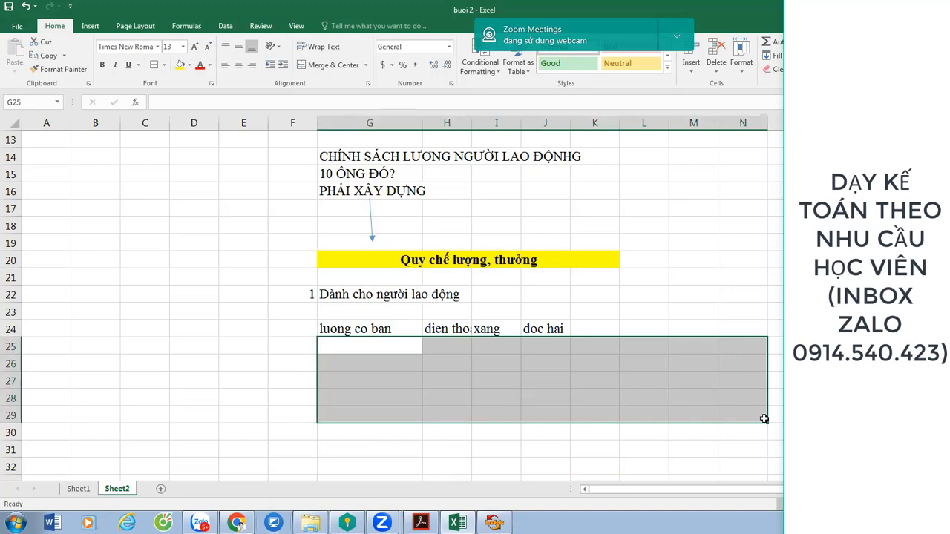
click(291, 343)
text(Giám doc)
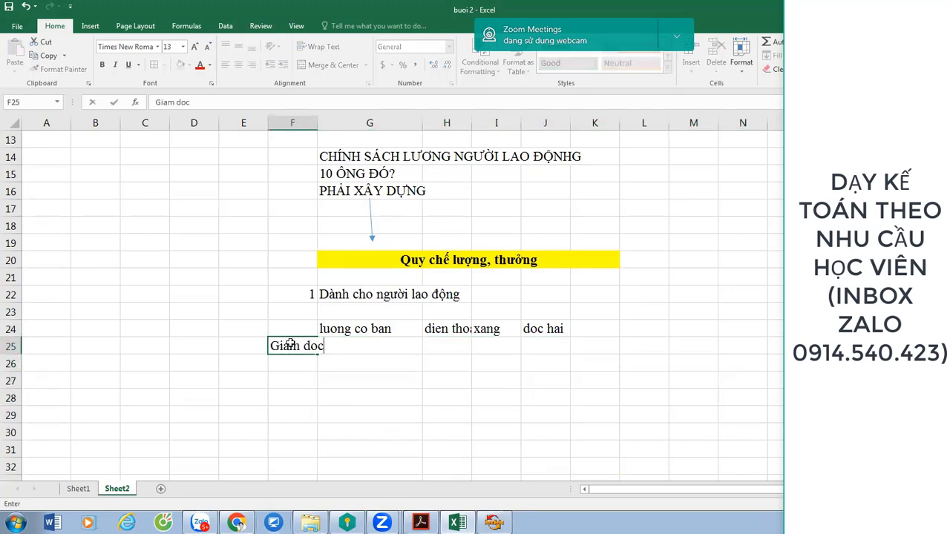
key(Return)
text(truong bo phan)
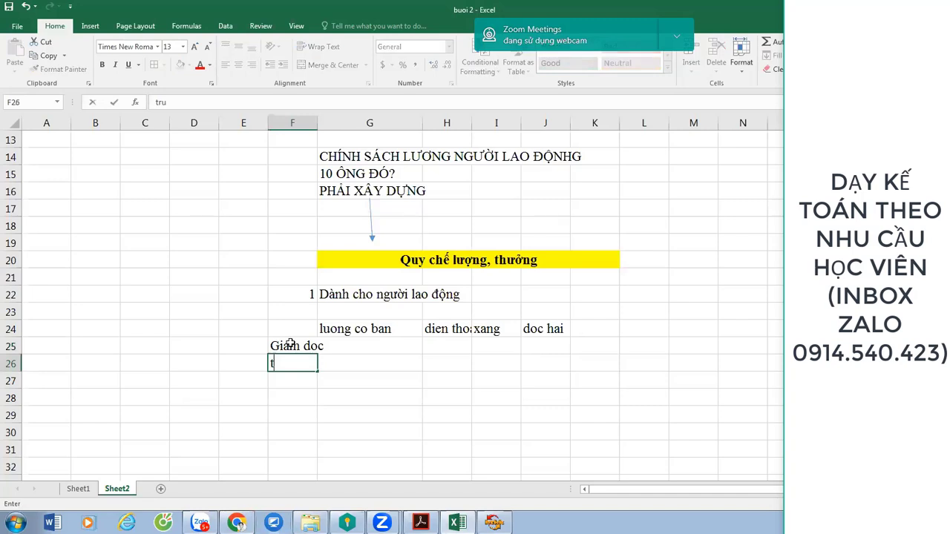
key(Return)
text(ke toan truong)
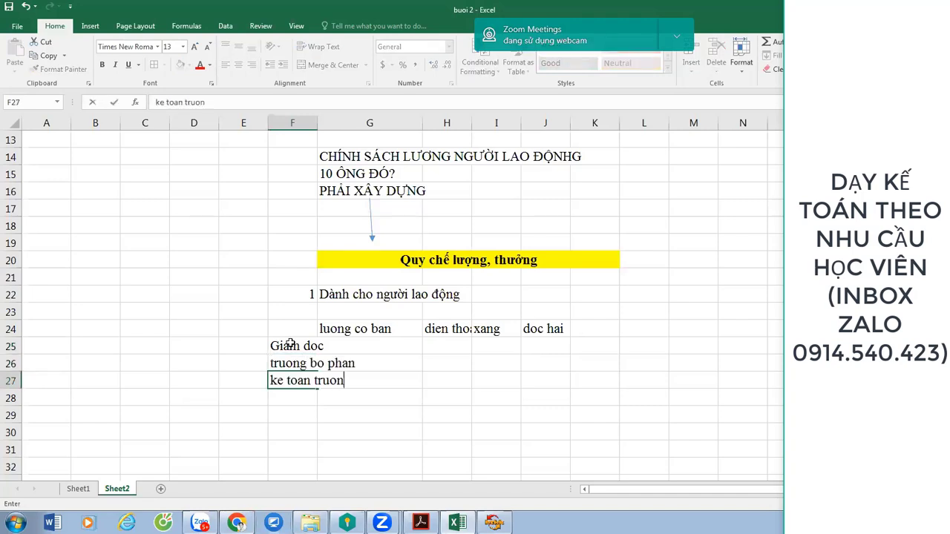
key(Return)
- Insert a row above the Giam doc row and enter bac in G25 under luong co ban
click(386, 350)
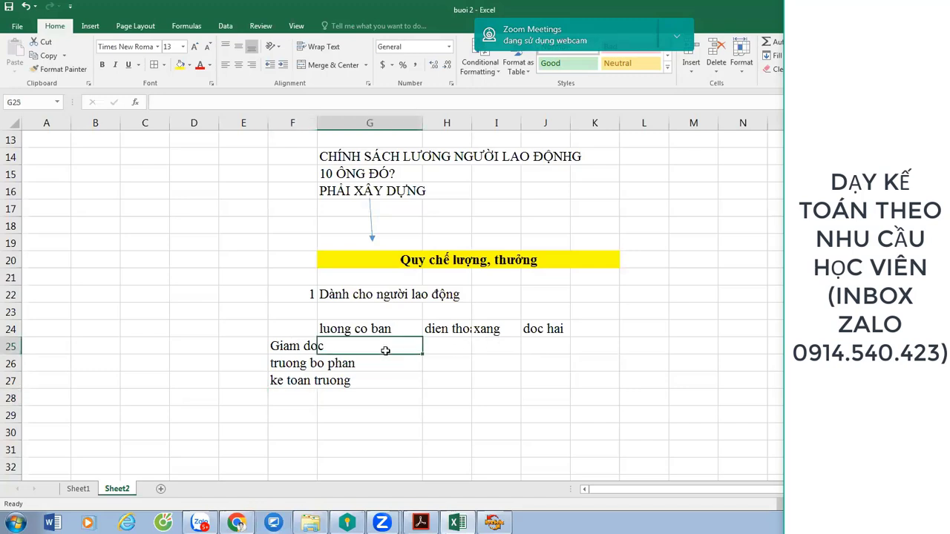
key(alt+i)
text(r)
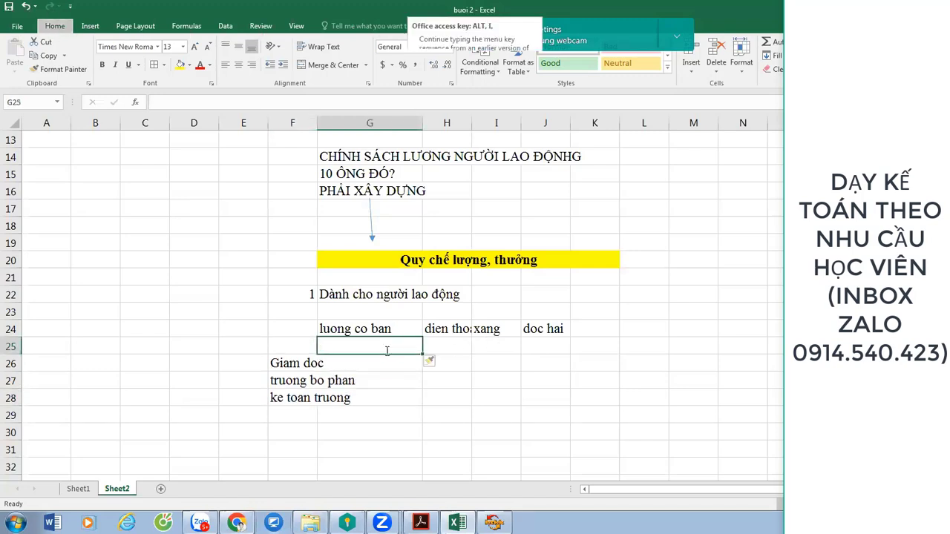
text(bac)
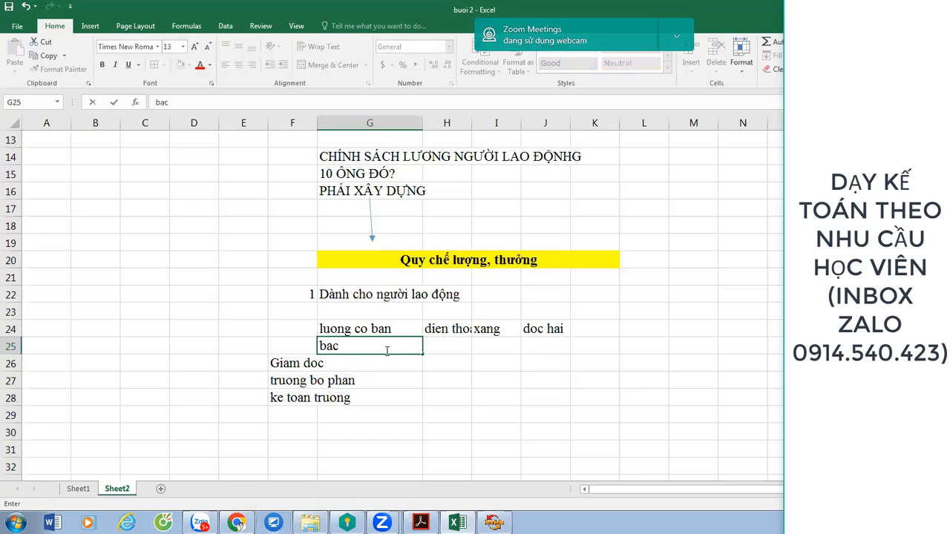
key(Up)
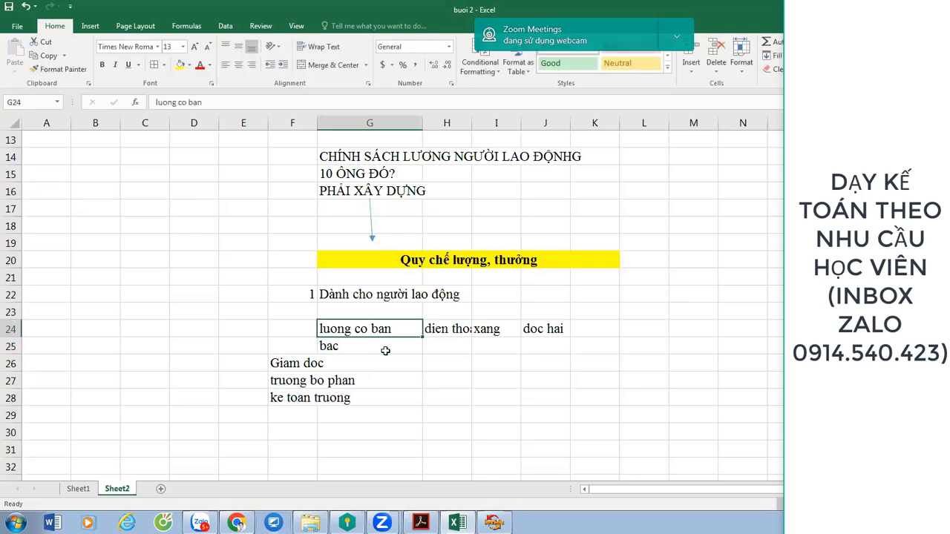
key(Right)
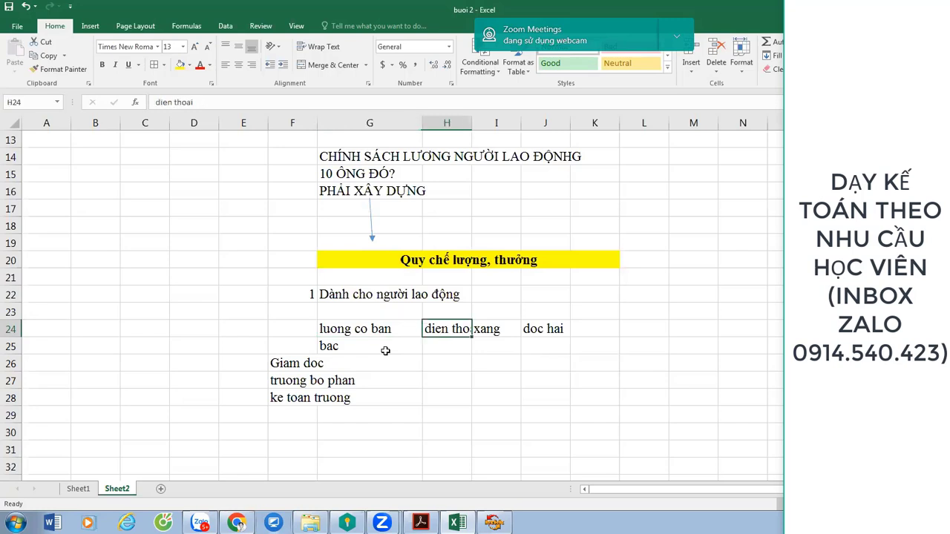
key(shift+Right)
key(shift+Right)
key(ctrl+c)
key(Down)
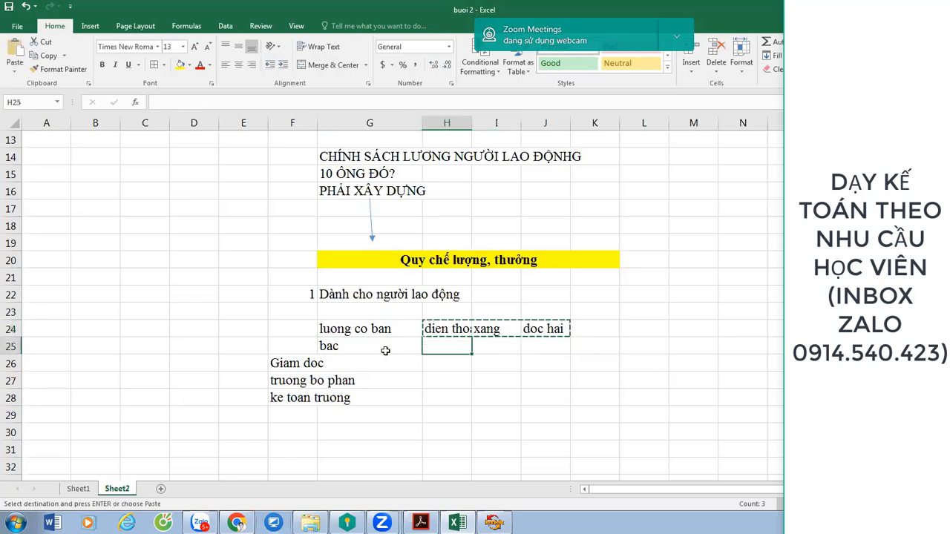
- Widen column F to fit the position names
click(280, 438)
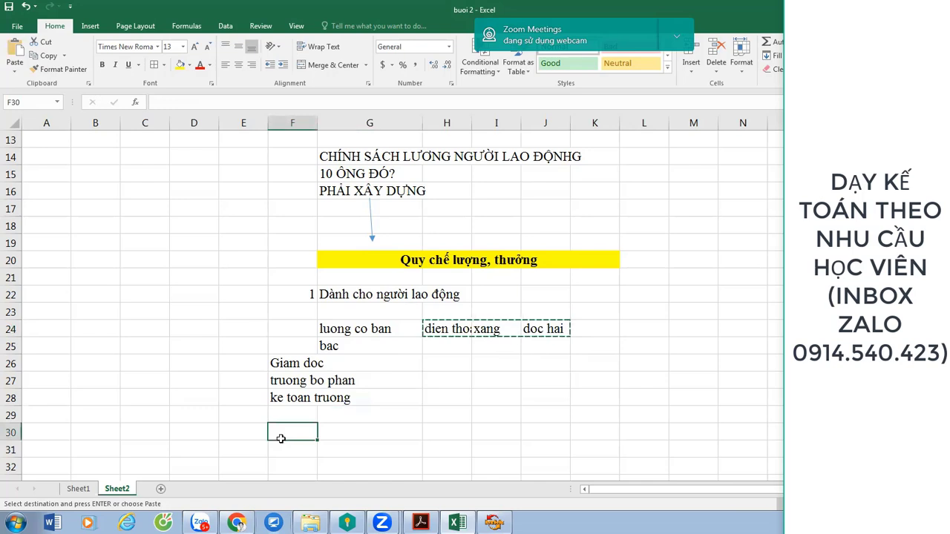
drag(315, 117, 407, 123)
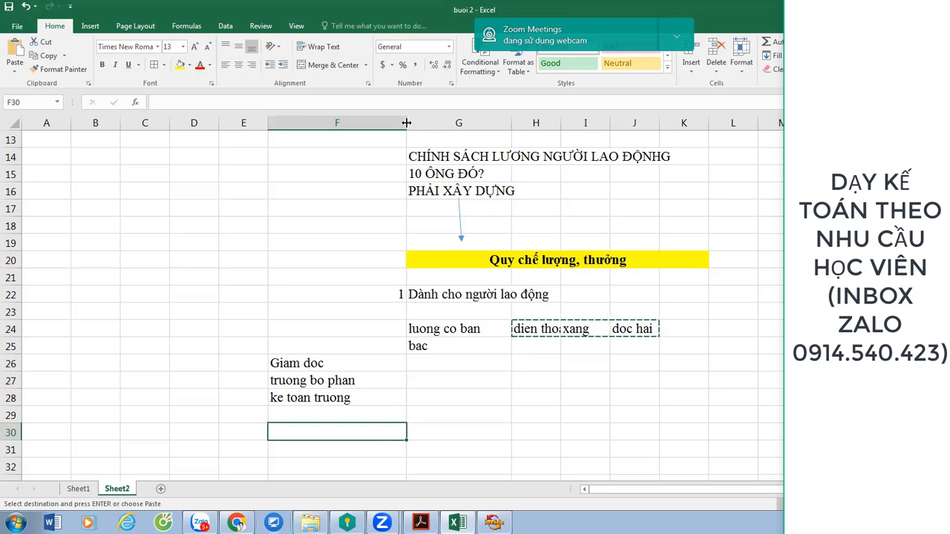
- Switch to Chrome and search the Circular 111/2013/TT-BTC page for độc hại
click(239, 523)
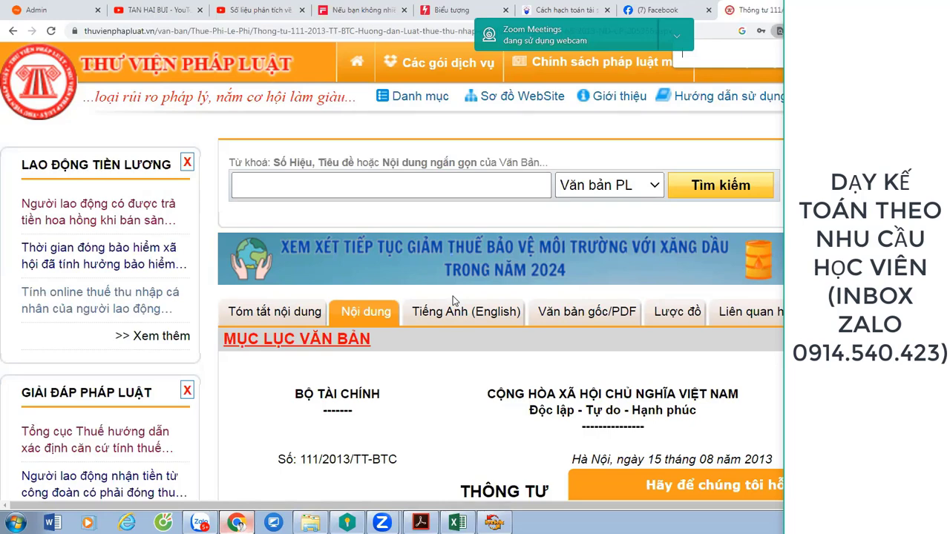
text(độc hại)
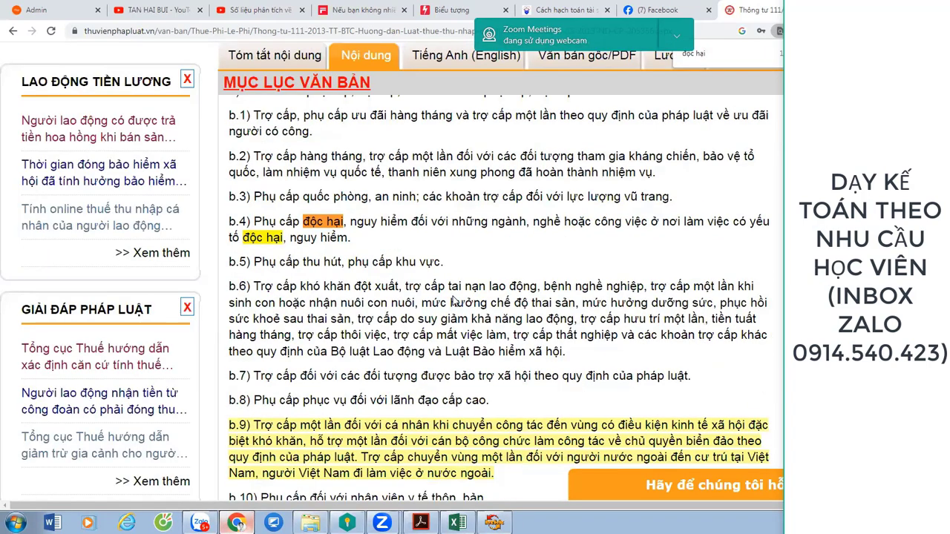
scroll(429, 236, up, 1)
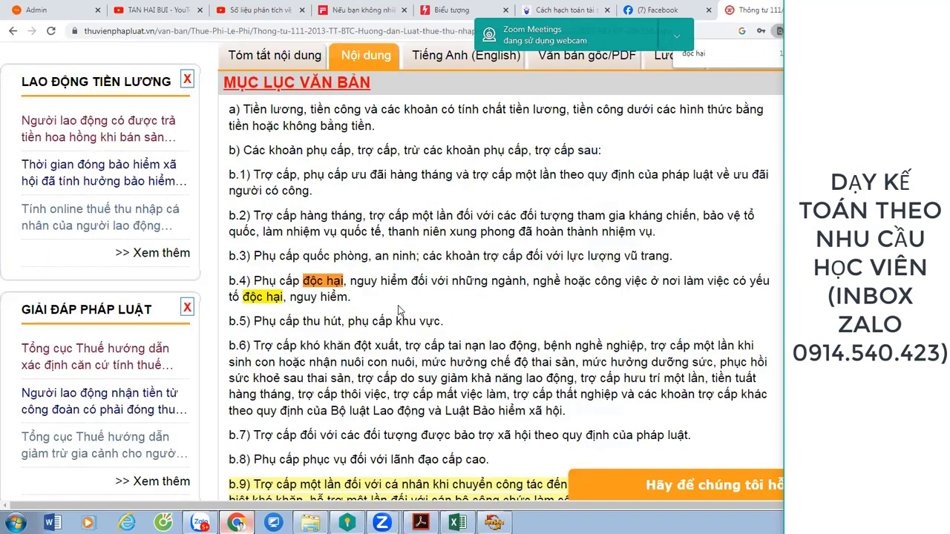
scroll(399, 311, up, 1)
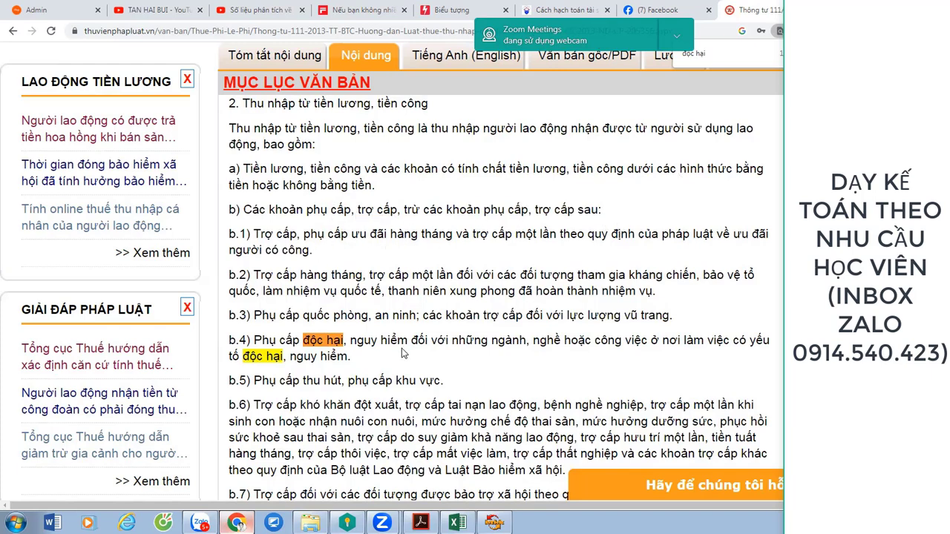
- Highlight clause b.4 on the độc hại allowance and parts of heading b, and return to the Excel workbook
drag(402, 352, 234, 339)
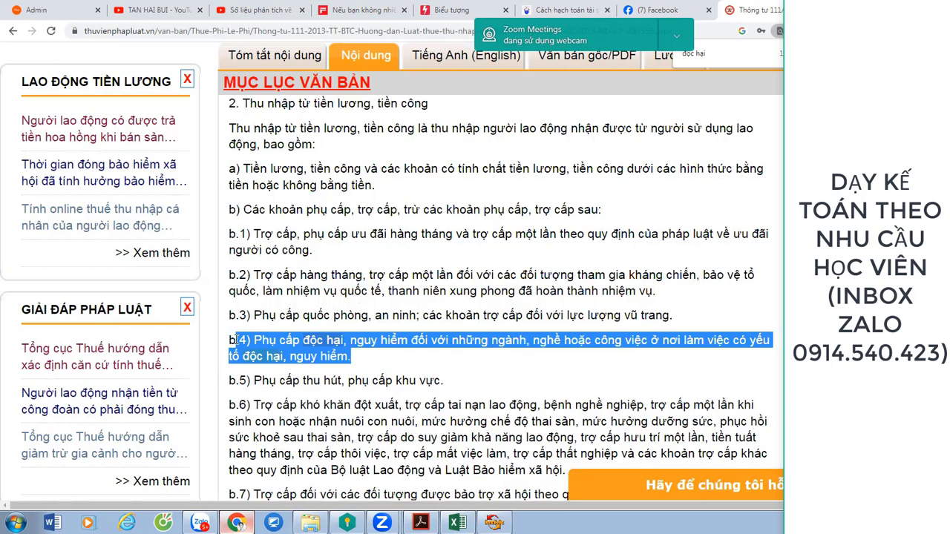
click(426, 215)
double_click(411, 211)
drag(517, 217, 612, 220)
drag(361, 358, 232, 340)
key(alt+Tab)
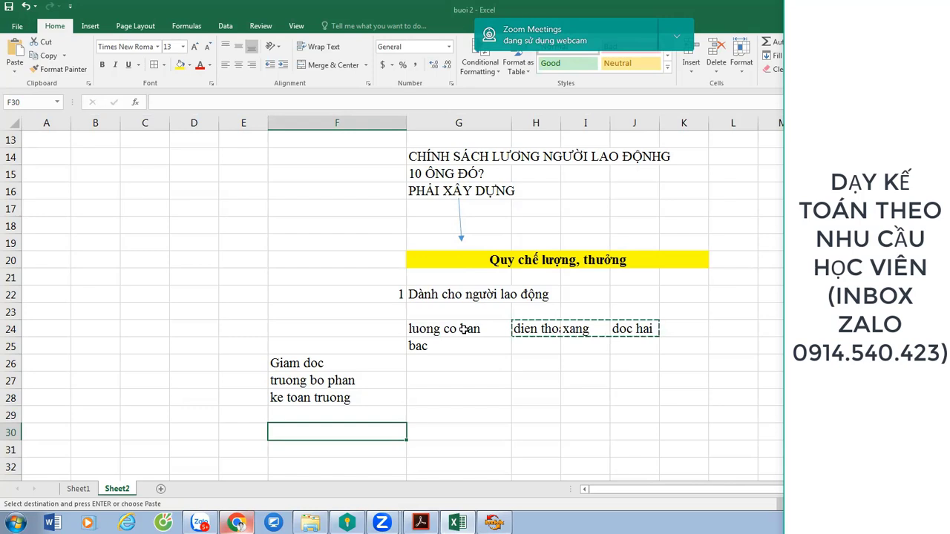
- Delete the dien thoai, xang and doc hai headings from cells H24 to J24
click(607, 334)
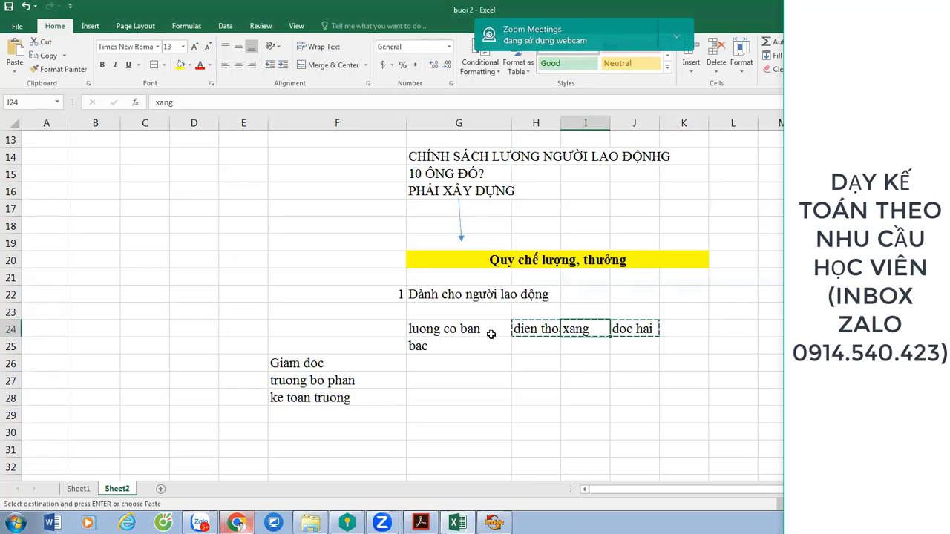
click(573, 350)
key(Up)
key(Delete)
key(Right)
key(Delete)
key(Left)
key(Left)
key(Delete)
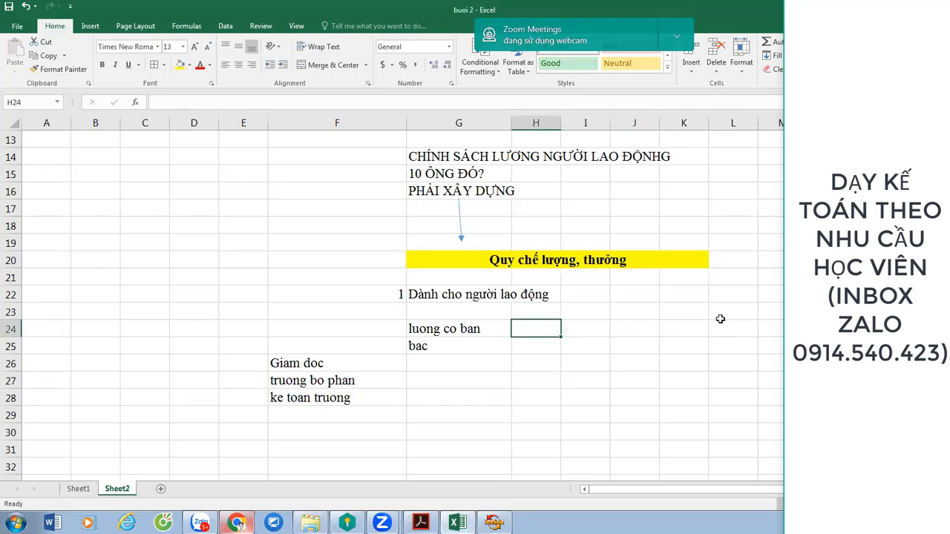
key(Down)
key(Down)
key(Down)
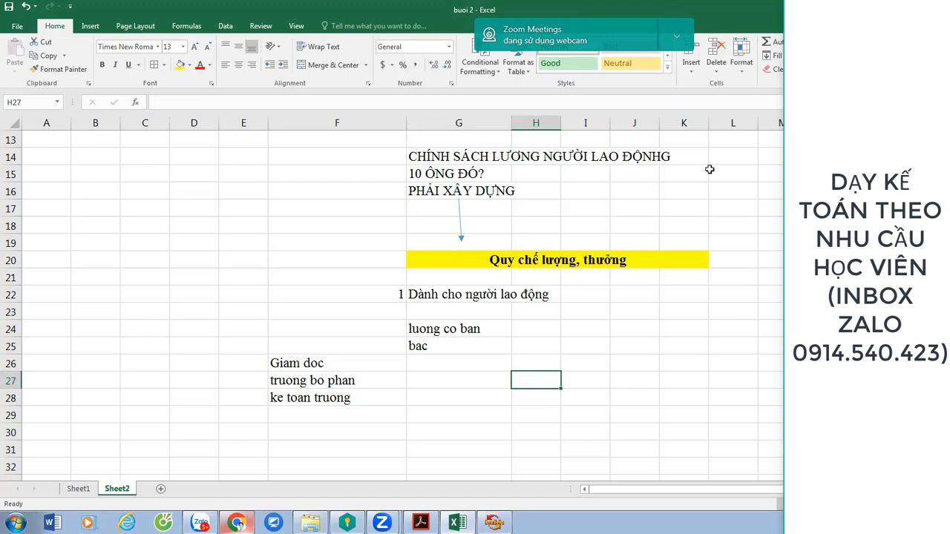
- Try bold formatting on the Dành cho người lao động item in G22
click(578, 259)
click(449, 295)
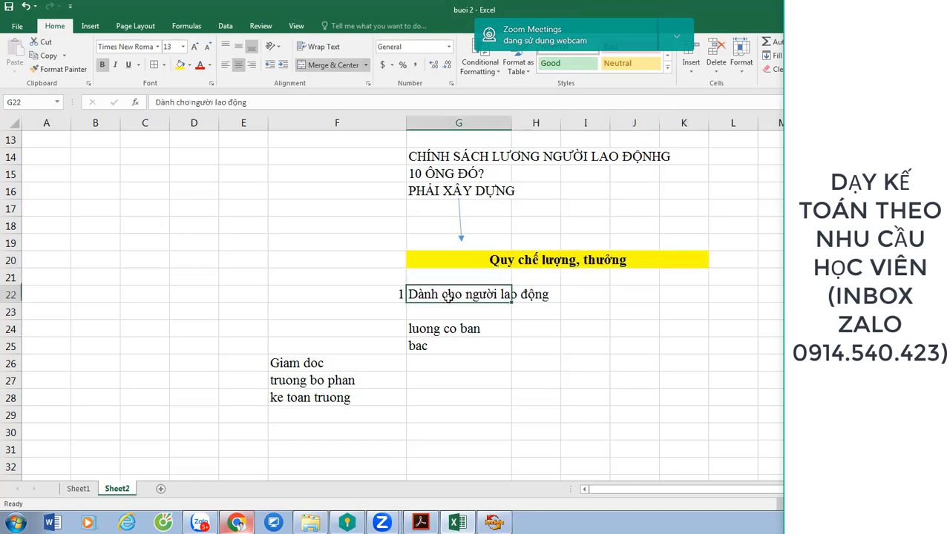
key(ctrl+b)
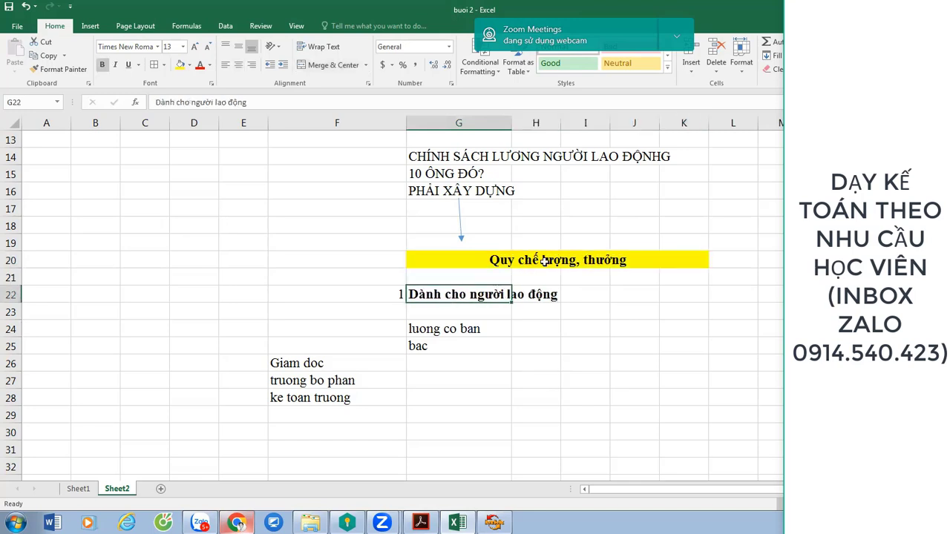
key(ctrl+b)
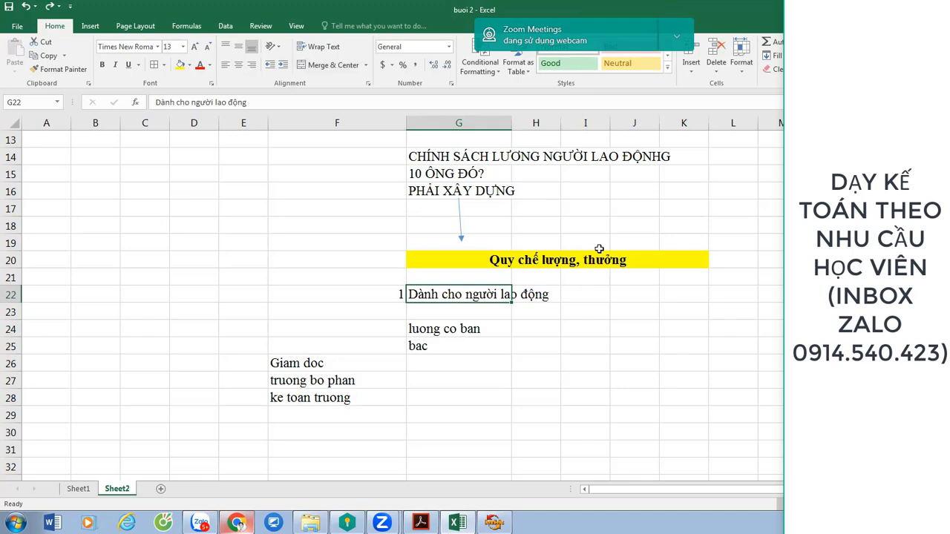
- Extend the merged and centered Quy chế lượng, thưởng heading across F20:K20
drag(371, 259, 556, 253)
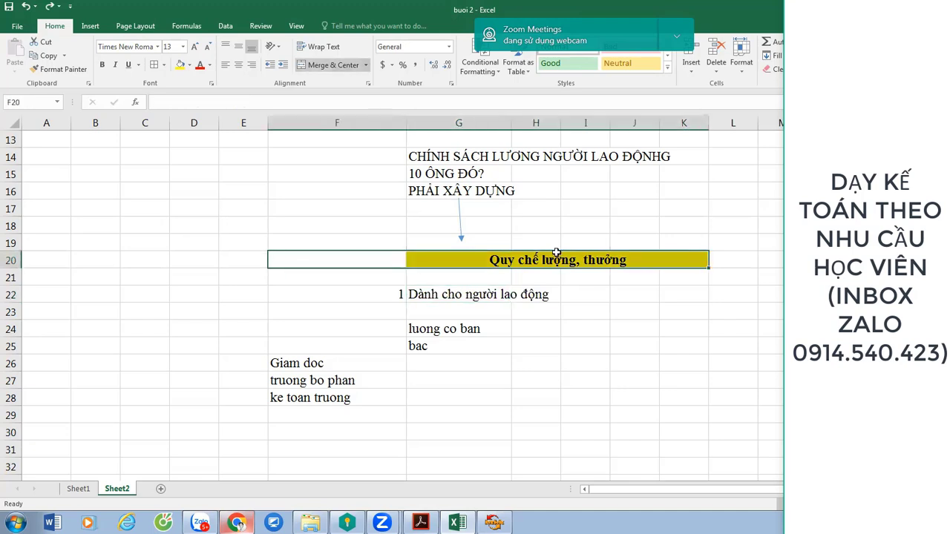
click(326, 65)
click(327, 65)
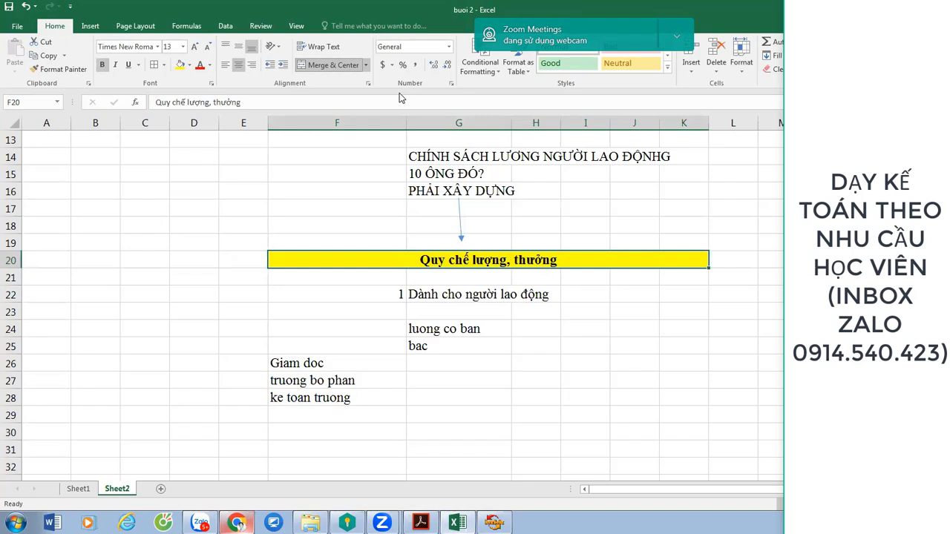
click(439, 335)
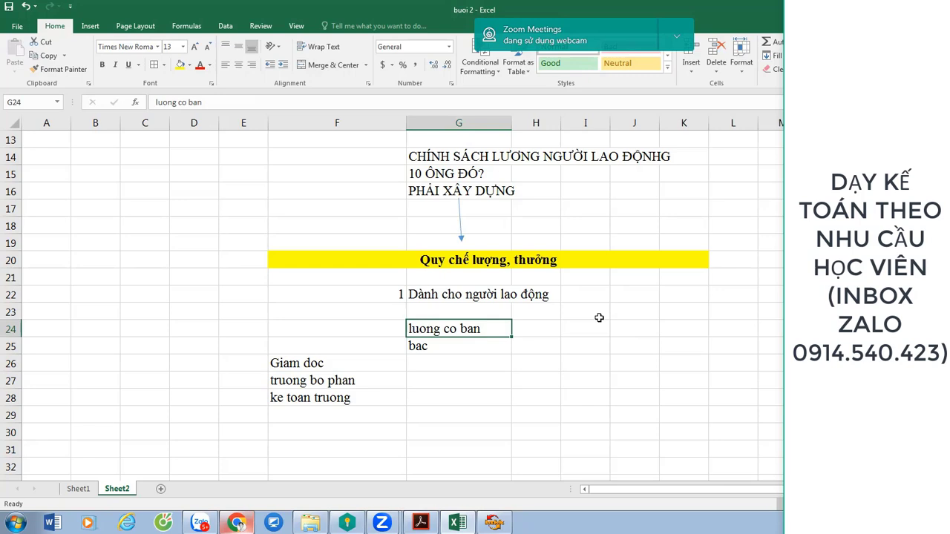
key(Down)
key(Down)
key(Up)
key(Up)
key(Down)
key(Up)
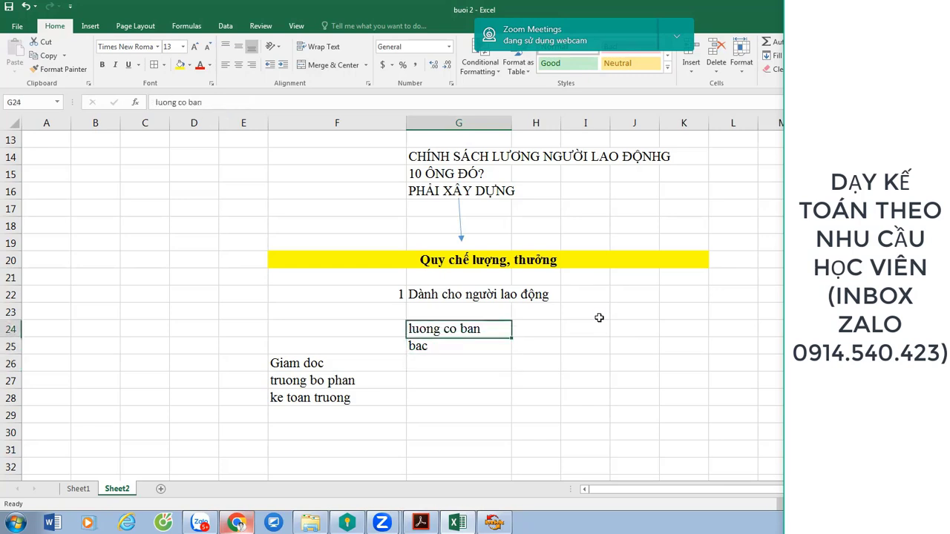
- Delete luong co ban from G24 and insert two rows between the Quy chế lượng, thưởng heading and the Dành cho người lao động item
key(Delete)
key(Up)
key(Up)
key(Up)
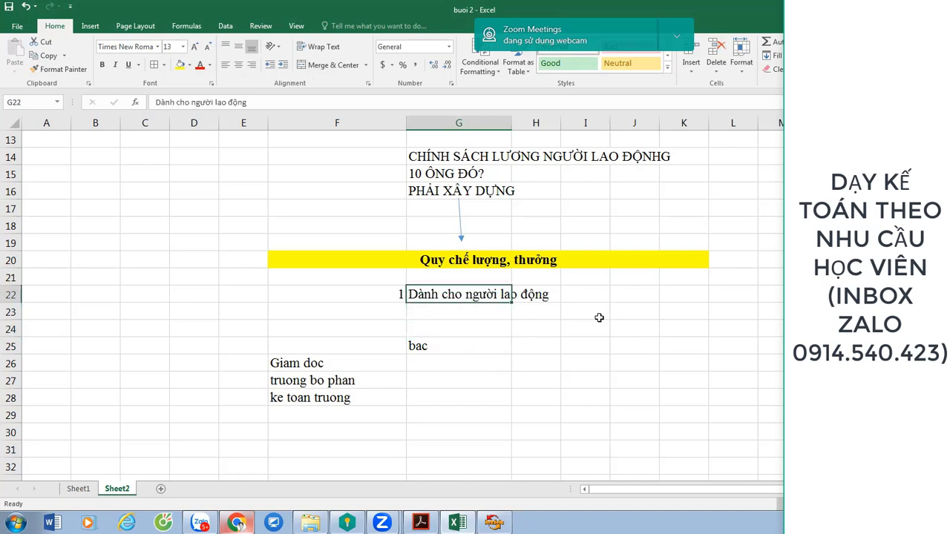
key(shift+space)
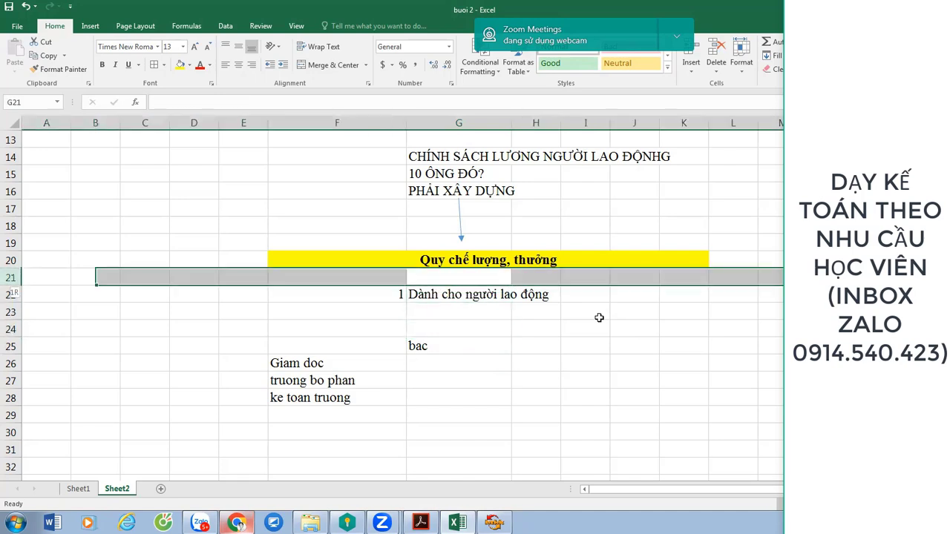
key(ctrl+shift+plus)
key(Down)
key(Down)
key(Left)
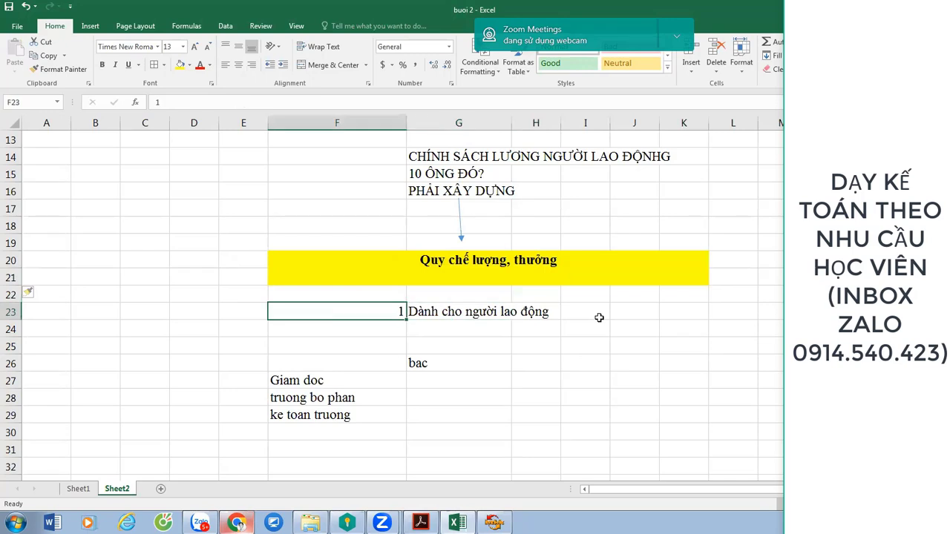
key(F4)
- Enter "Thu nhâp gồm : lương cơ bản+những khoản phụ cấp theo lương" in cell F23
key(Right)
key(Left)
key(Left)
key(Right)
text(Th)
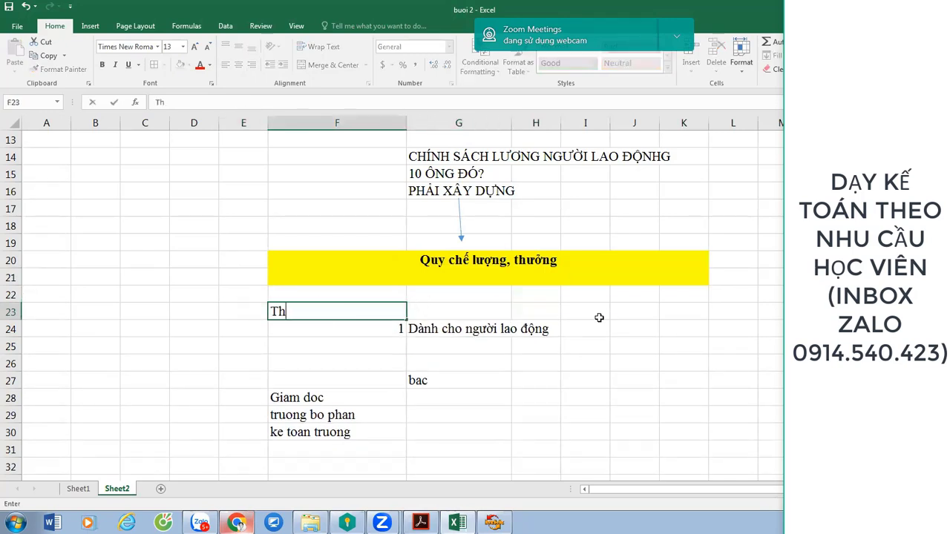
text(u nhập gồm : )
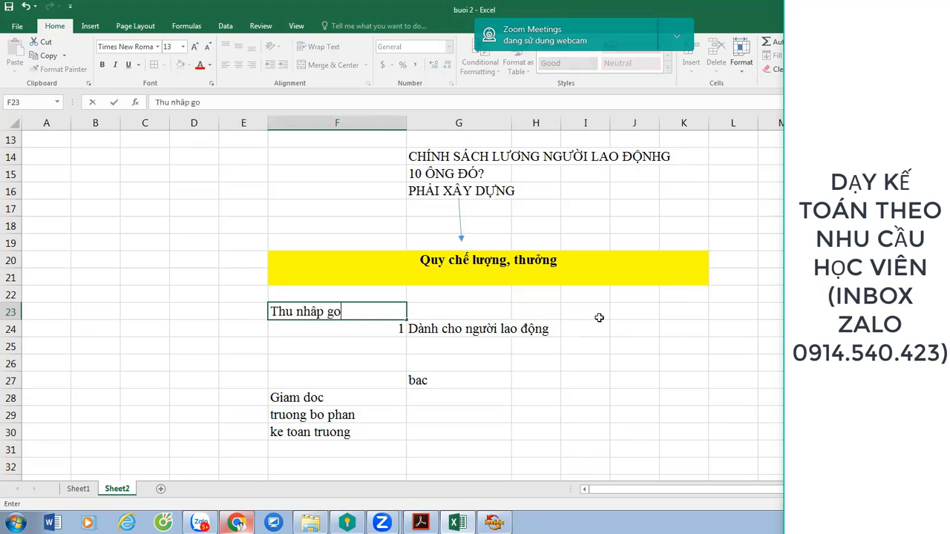
text(lương cơ baản)
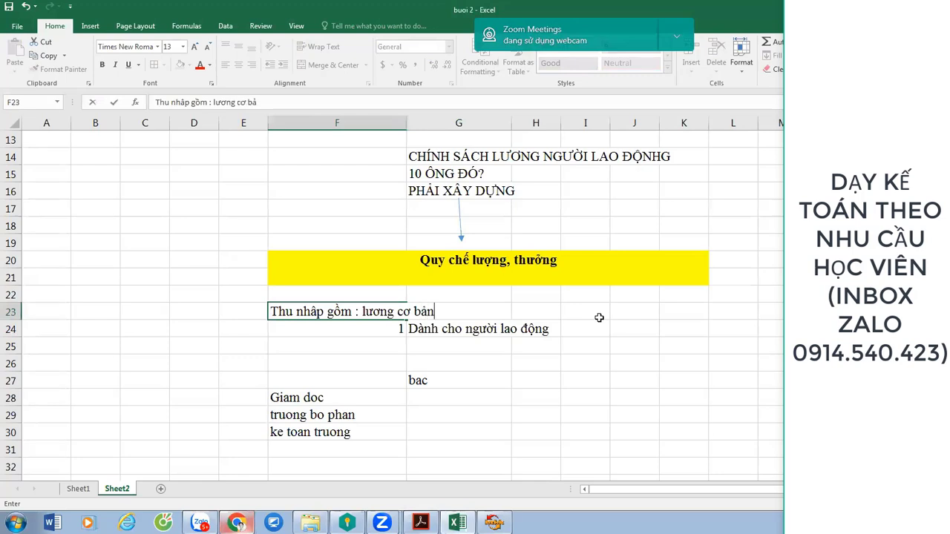
text(+những kh)
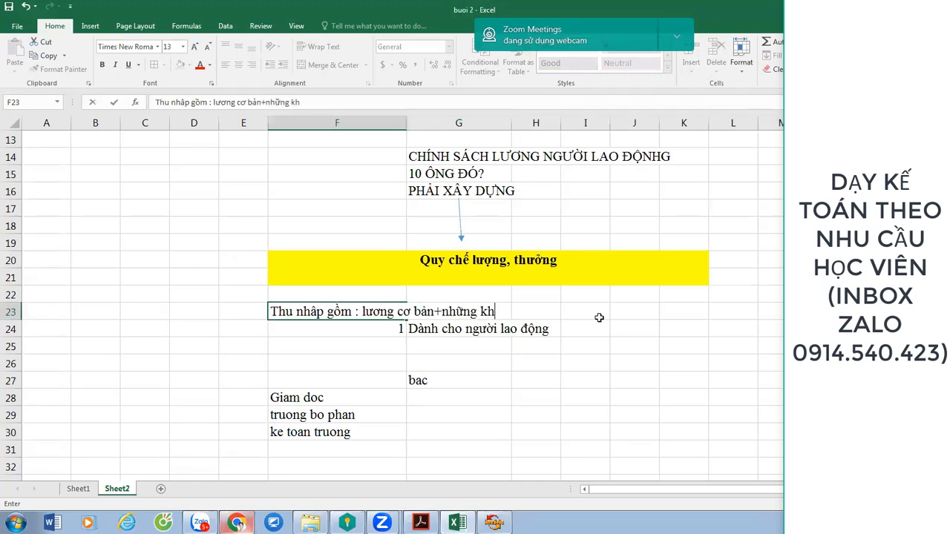
text(oản phụ c)
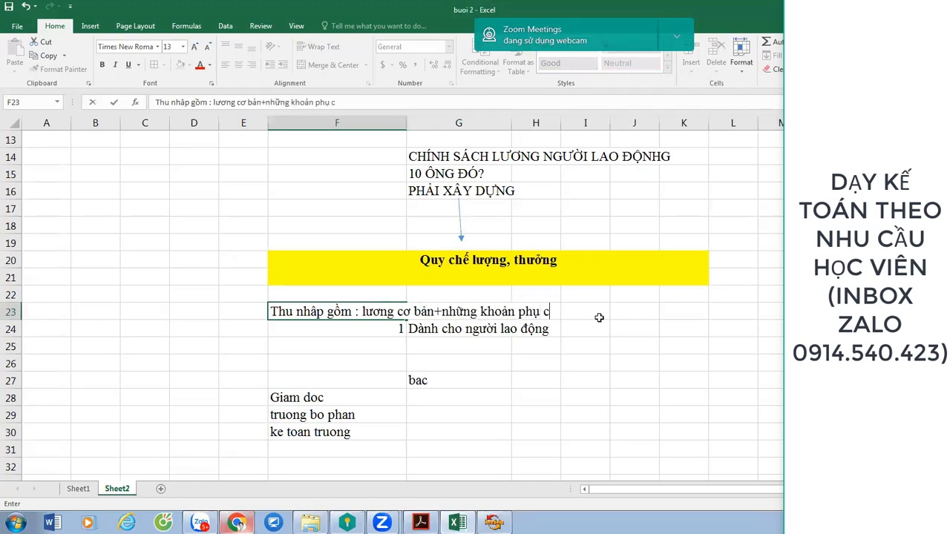
text(ấp theo lương)
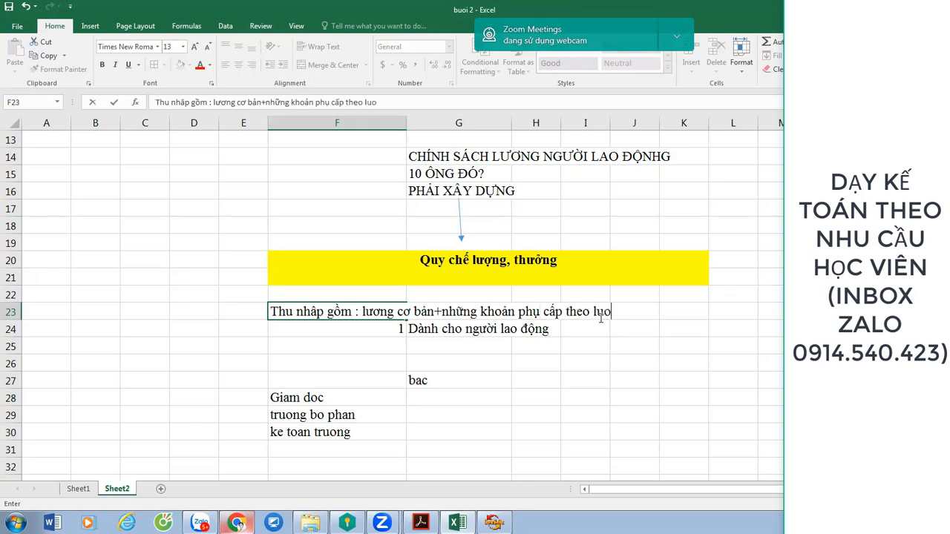
key(Return)
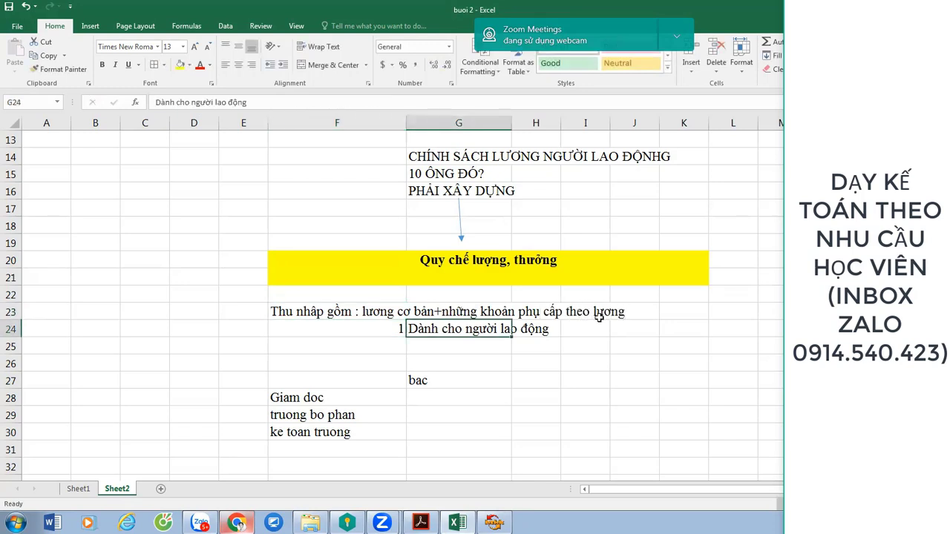
- Clear the old outline below the Thu nhâp line, including the employee item, bac and the listed job positions
key(shift+Down)
key(shift+Down)
key(shift+Down)
key(shift+Down)
key(shift+Down)
key(shift+Down)
key(shift+Down)
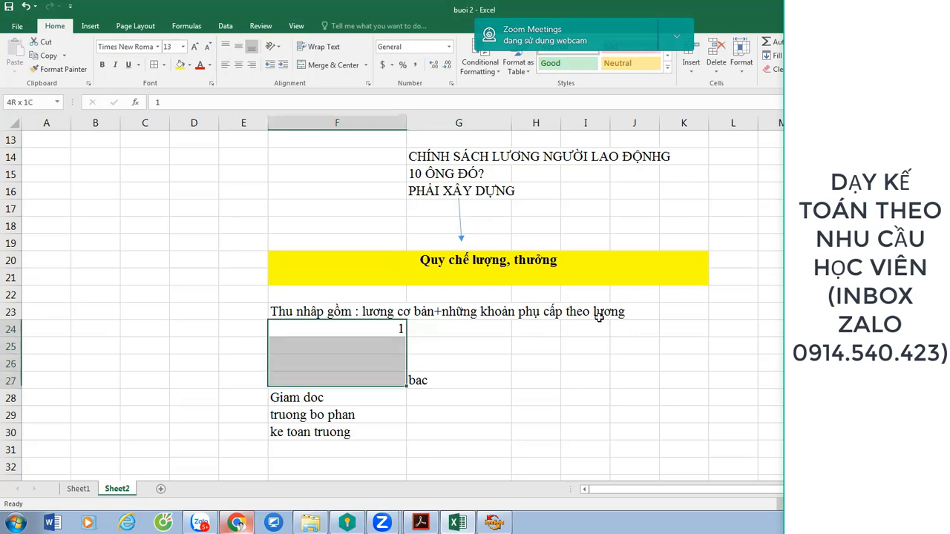
key(shift+Right)
key(shift+Right)
key(shift+Right)
key(shift+Right)
key(Delete)
- Enter item number 1 in E24 and the definition "Lương cơ bản: là mức lương cơ sơ dùng đê đóng bhxh" in F24
key(Left)
text(1)
key(Tab)
text(Luuo7ng)
key(BackSpace)
key(BackSpace)
key(BackSpace)
key(BackSpace)
key(BackSpace)
key(BackSpace)
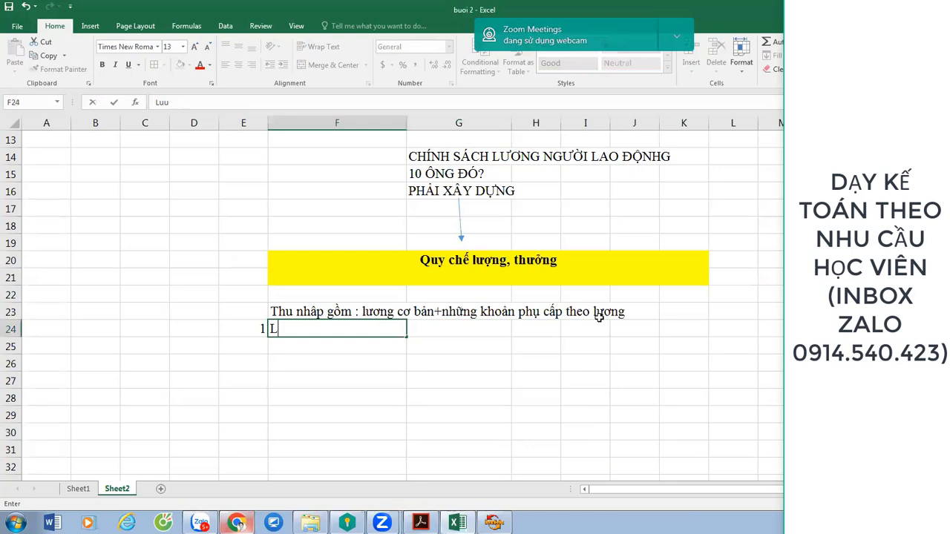
text(ương cơ ba)
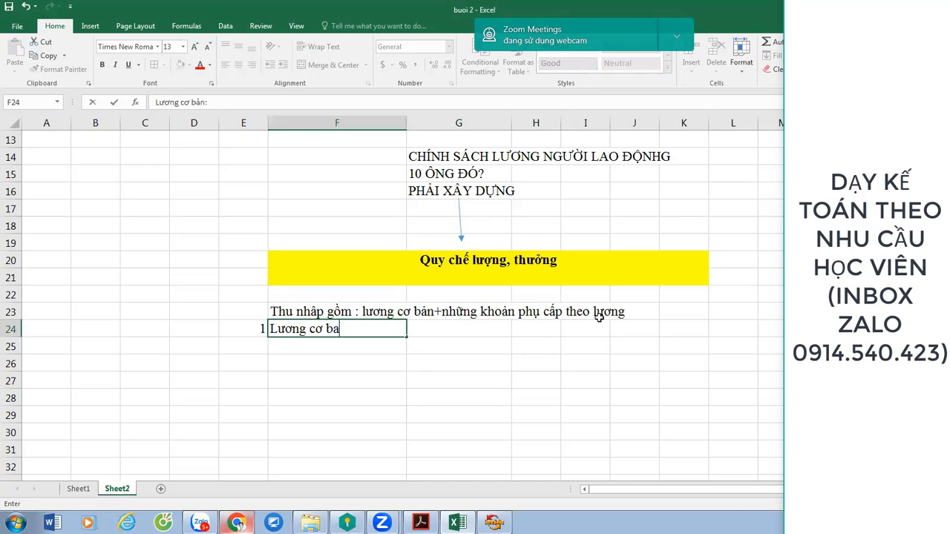
key(BackSpace)
text(ản: là mức lương co7 sơ)
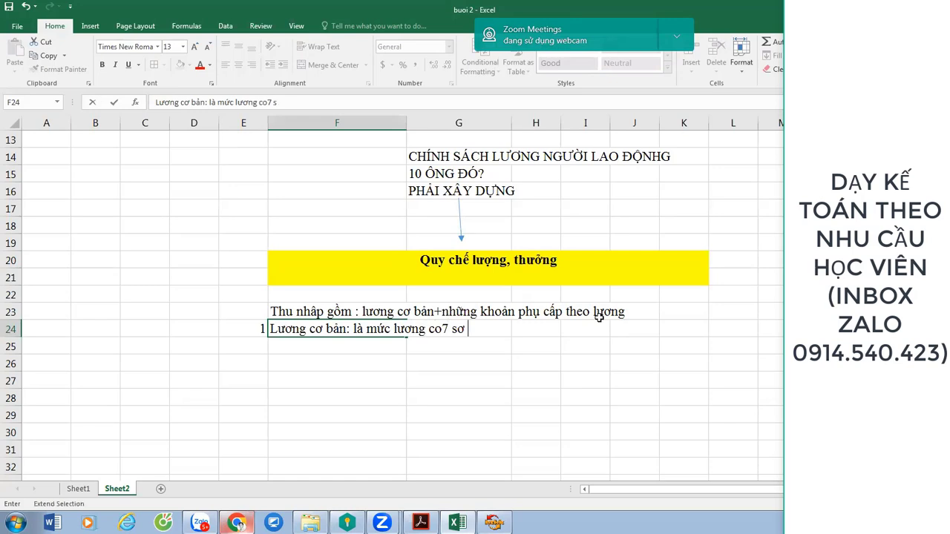
text(dung2 do9e6)
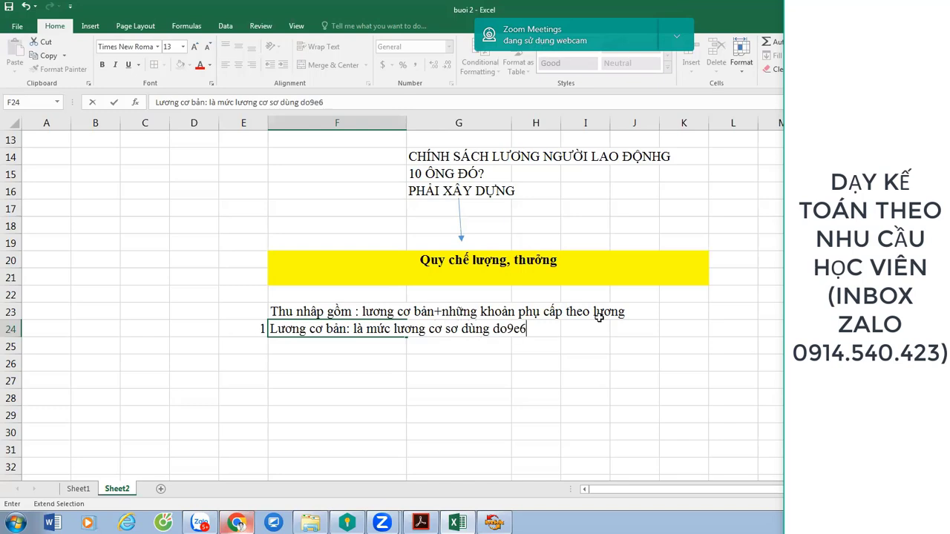
key(BackSpace)
key(BackSpace)
key(BackSpace)
key(BackSpace)
text(936)
key(BackSpace)
key(BackSpace)
key(BackSpace)
key(BackSpace)
text(đê đón g bxhh)
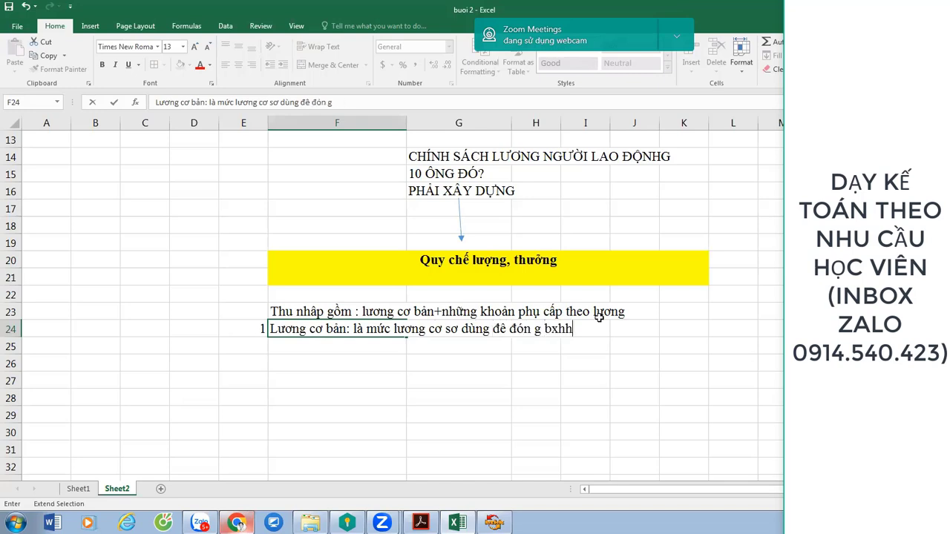
key(BackSpace)
key(BackSpace)
key(BackSpace)
key(BackSpace)
key(BackSpace)
key(BackSpace)
key(BackSpace)
text(g bhxh)
key(Return)
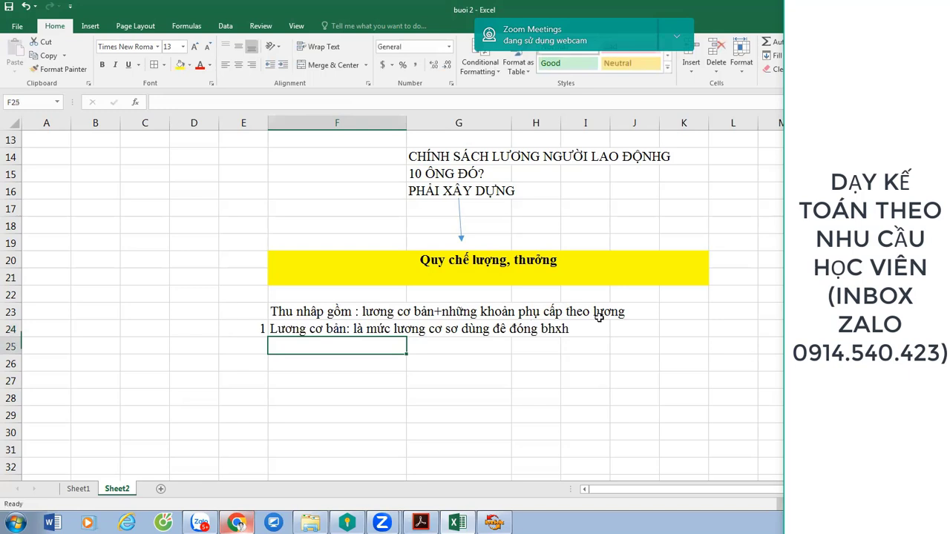
- Add the salary grade headings Bậc 1 in G26 and Bậc 2 in H26
key(Down)
key(Left)
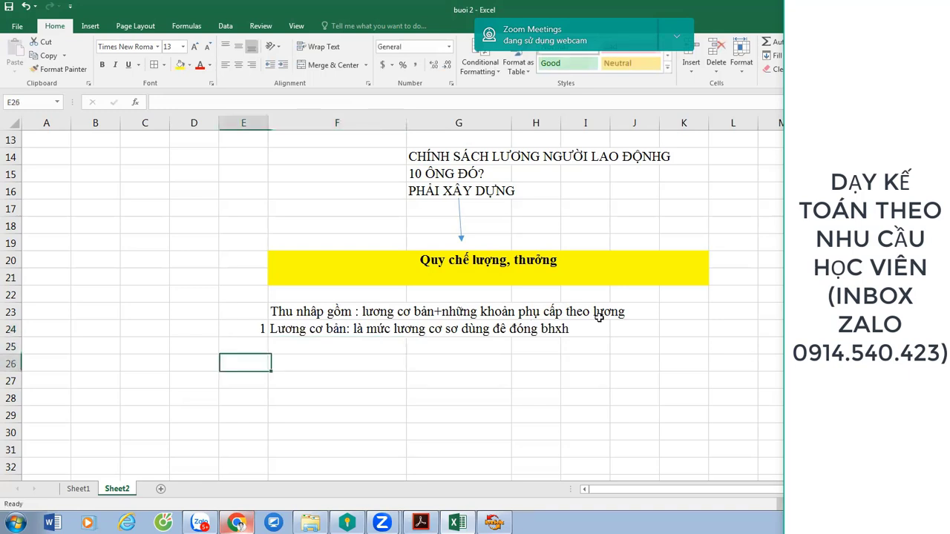
key(Right)
key(Right)
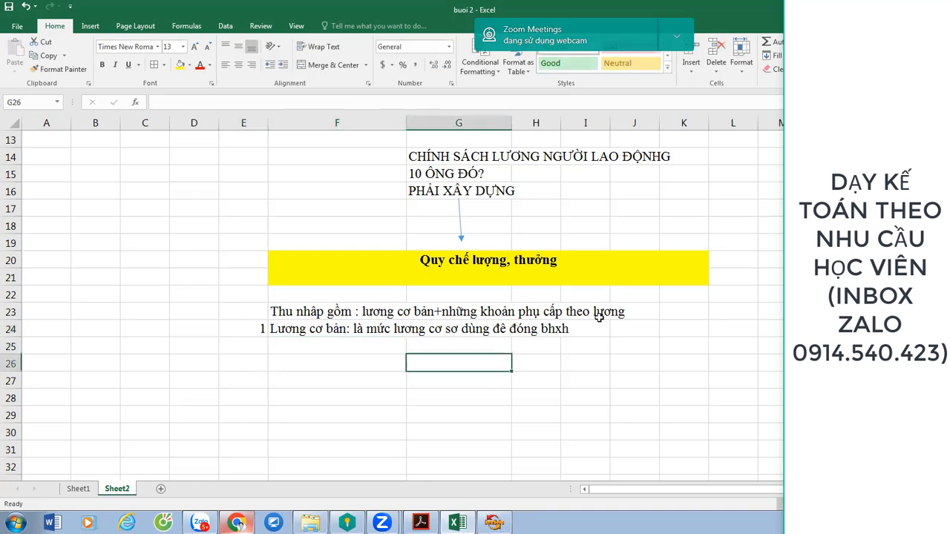
text(Ba)
text(c 1)
key(Tab)
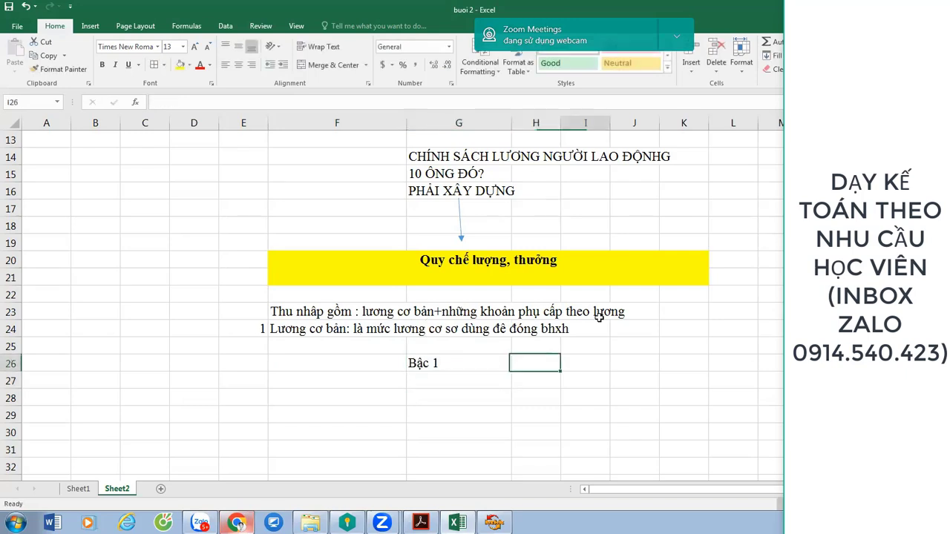
text(BẠc)
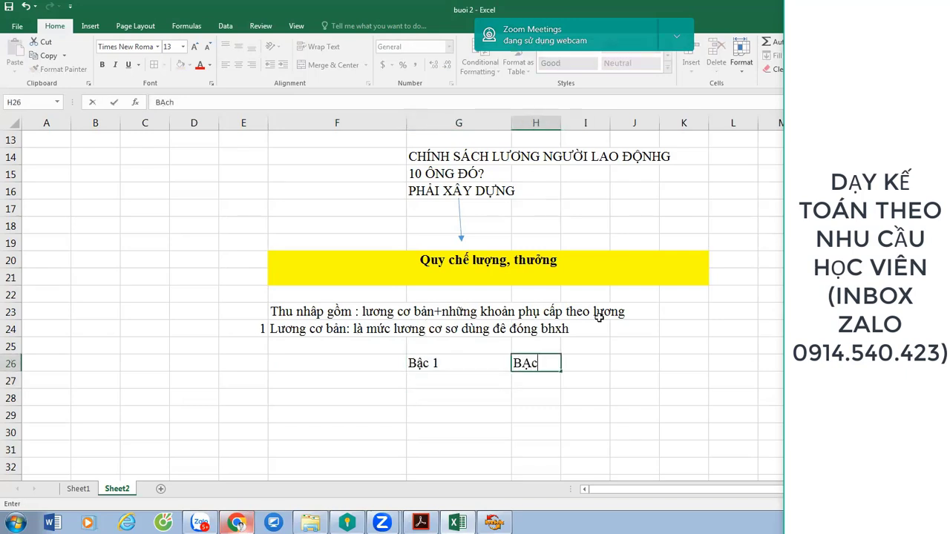
text( 2)
key(Return)
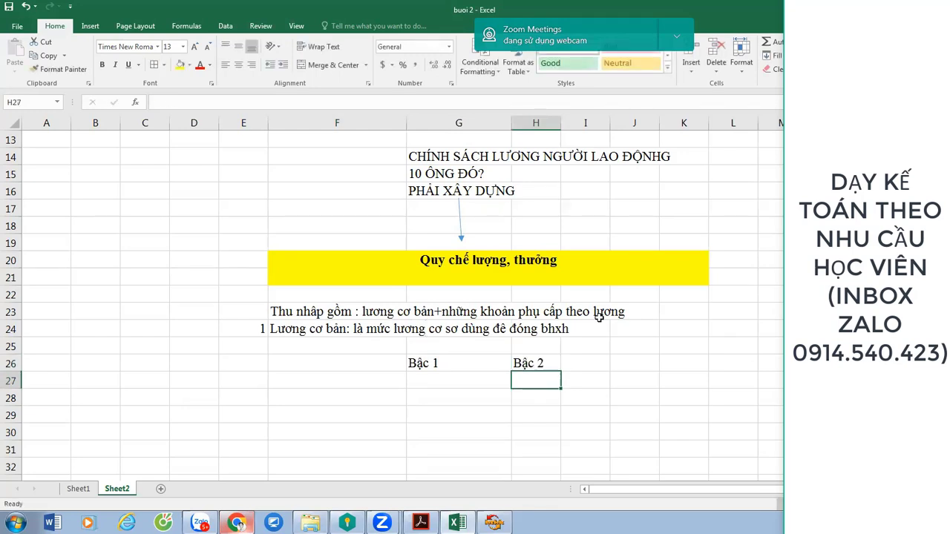
- Merge and center the Quy chế lượng, thưởng heading across F20:K21 and reduce the height of row 21
key(Up)
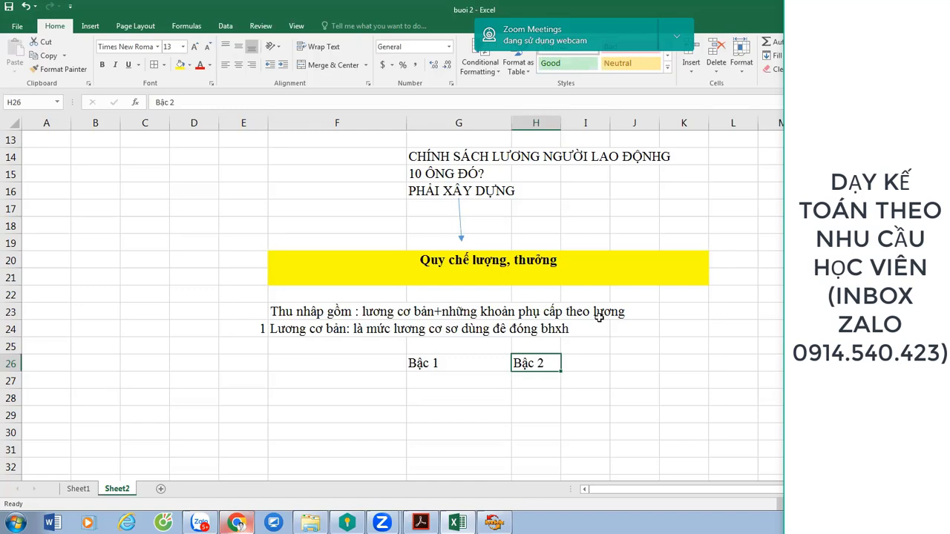
click(486, 275)
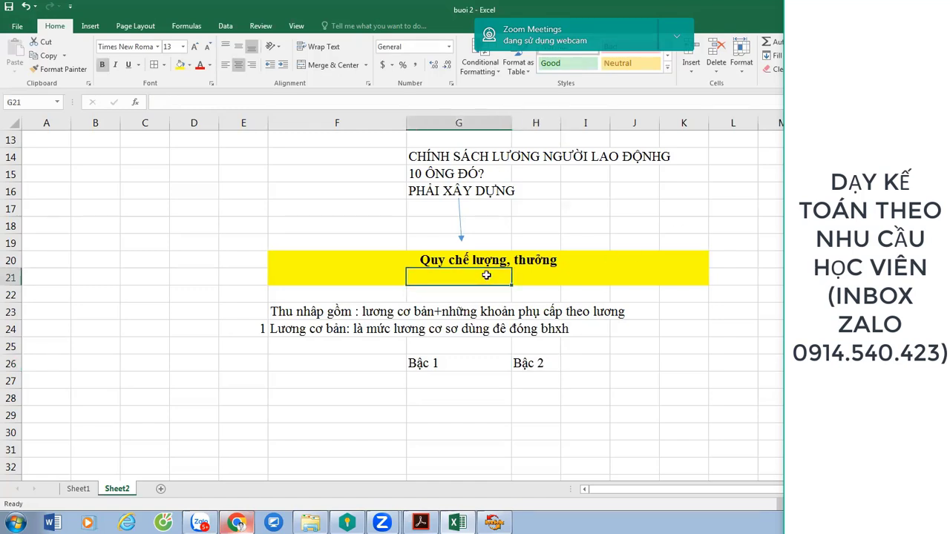
key(Up)
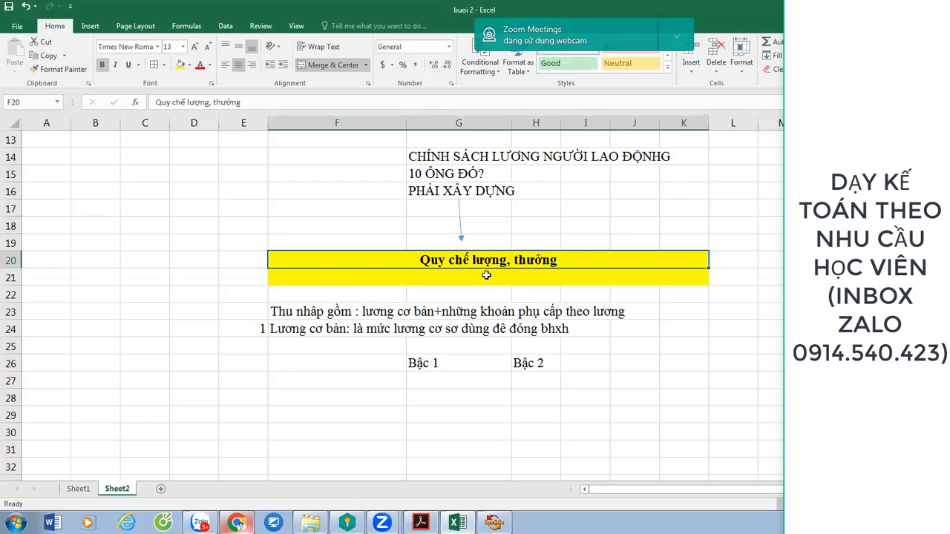
drag(486, 275, 492, 258)
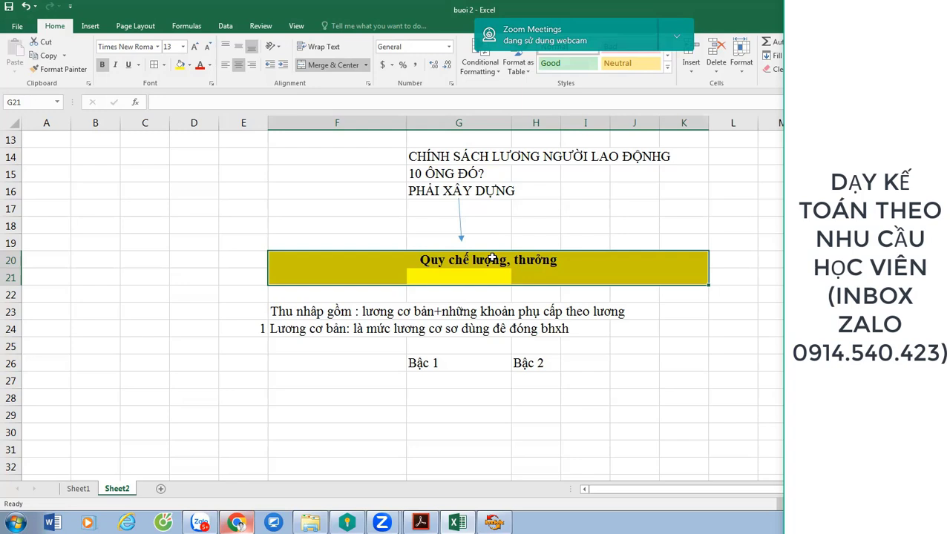
click(342, 69)
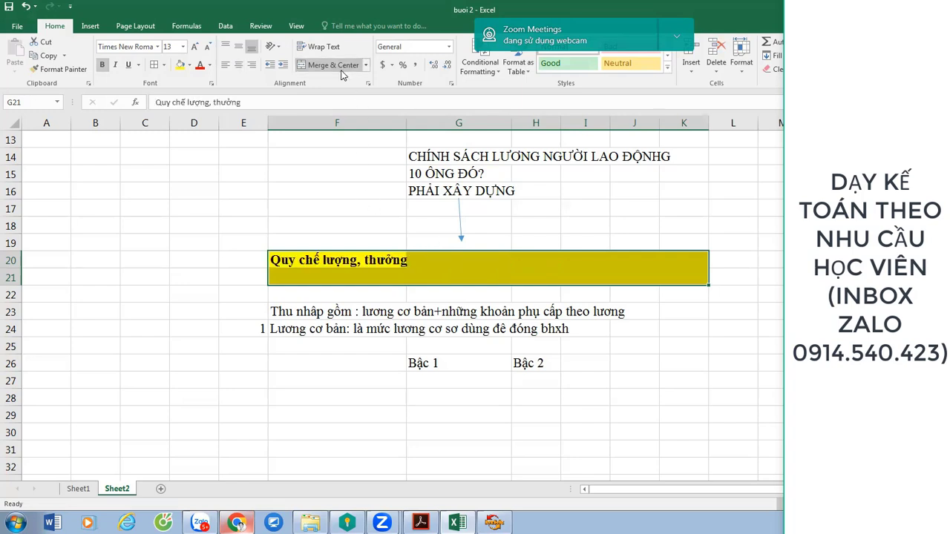
click(342, 72)
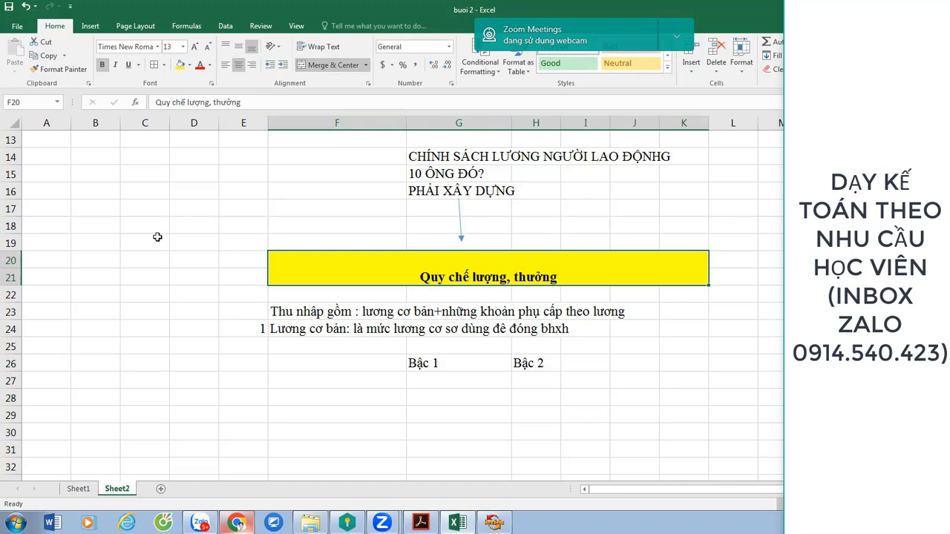
drag(9, 287, 13, 269)
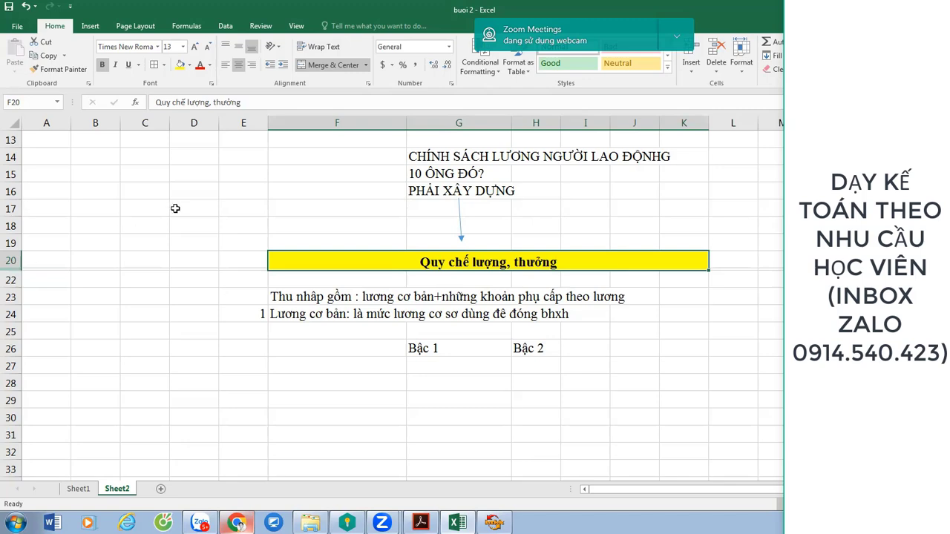
- Switch to the Circular 111 page in Chrome and highlight Phụ cấp độc hại in b.4 and the exclusion wording from heading b into b.1
click(225, 526)
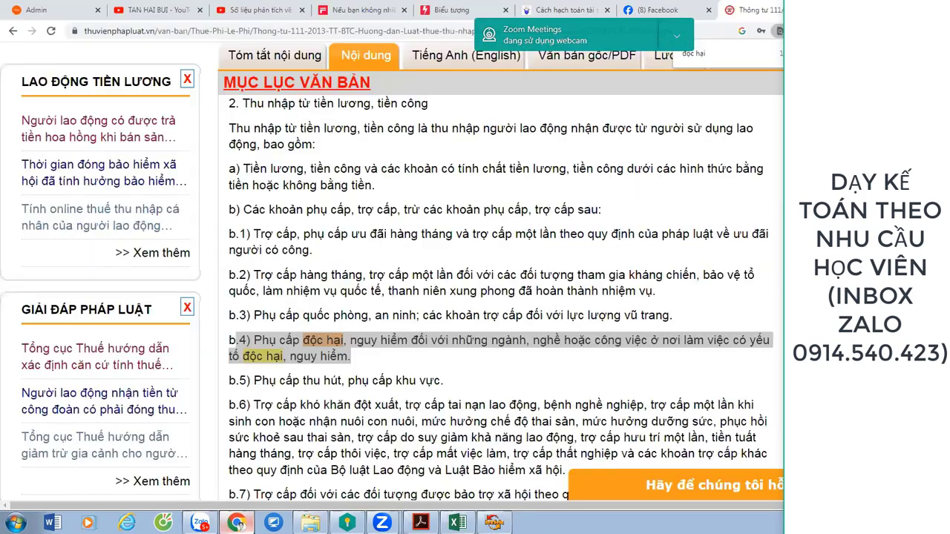
click(368, 350)
drag(343, 340, 244, 340)
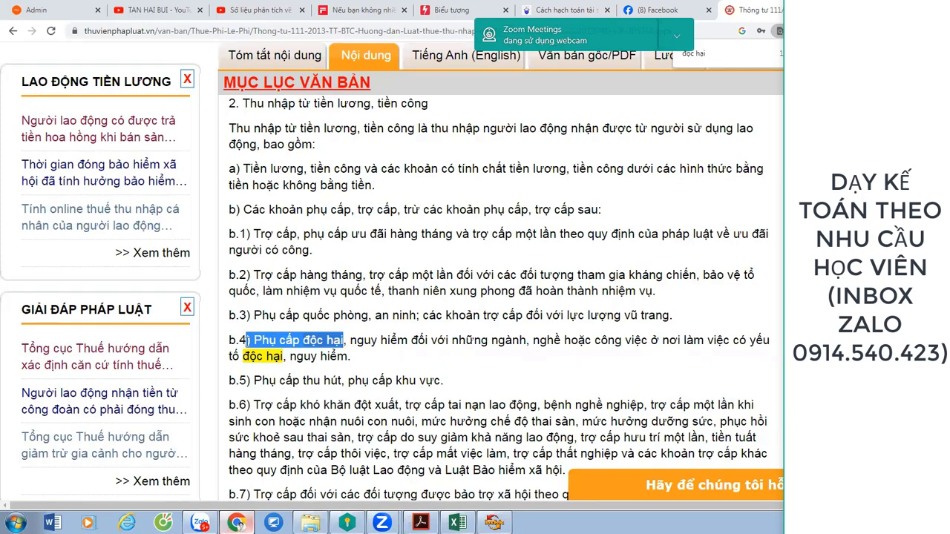
drag(405, 210, 616, 235)
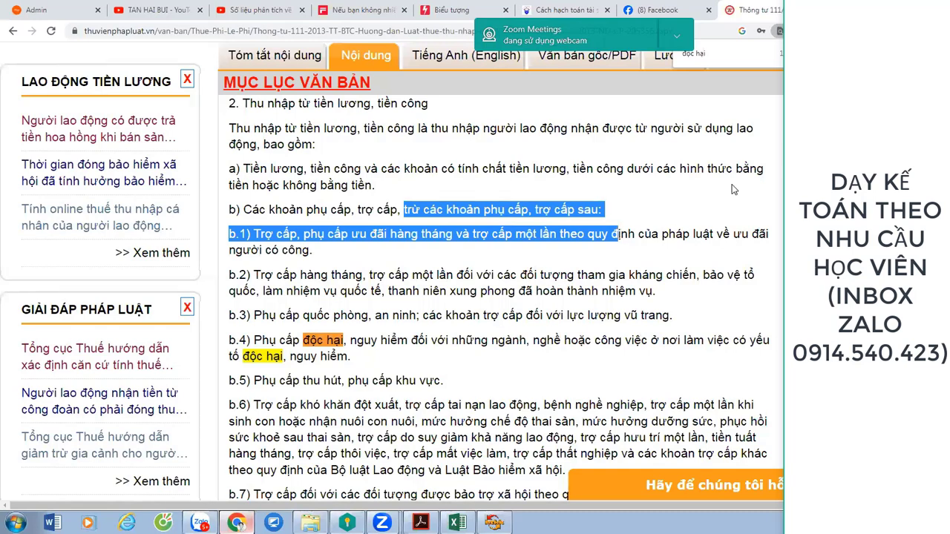
- Search Google for tt96 in a new browser tab
key(ctrl+t)
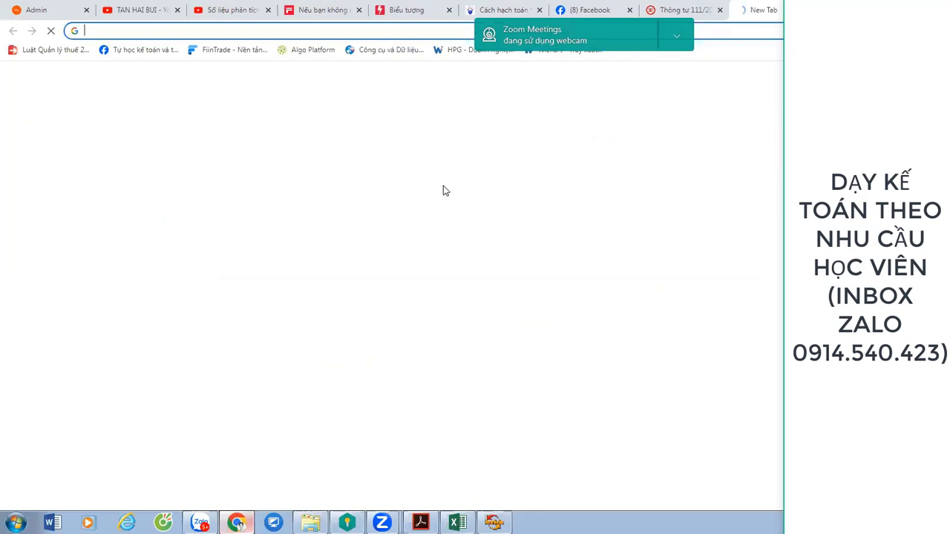
click(408, 248)
text(tt96)
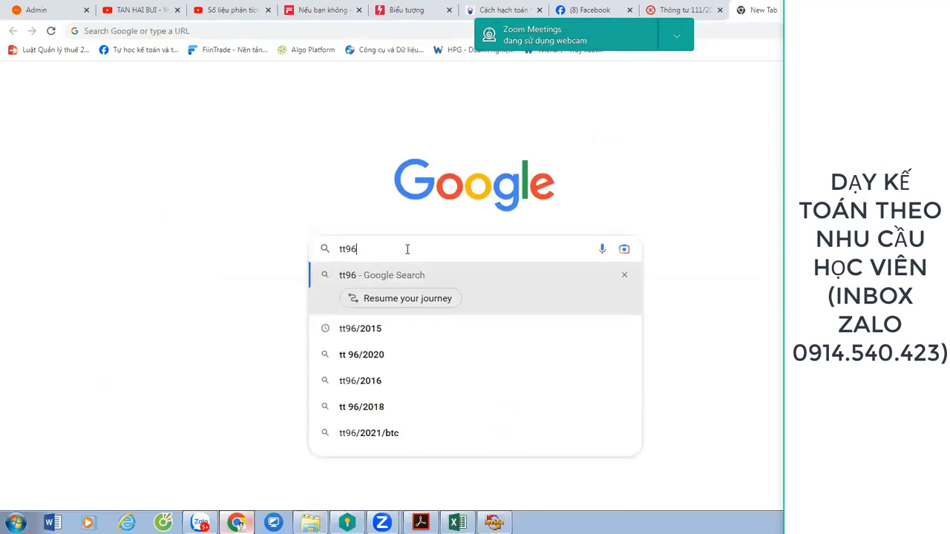
key(Return)
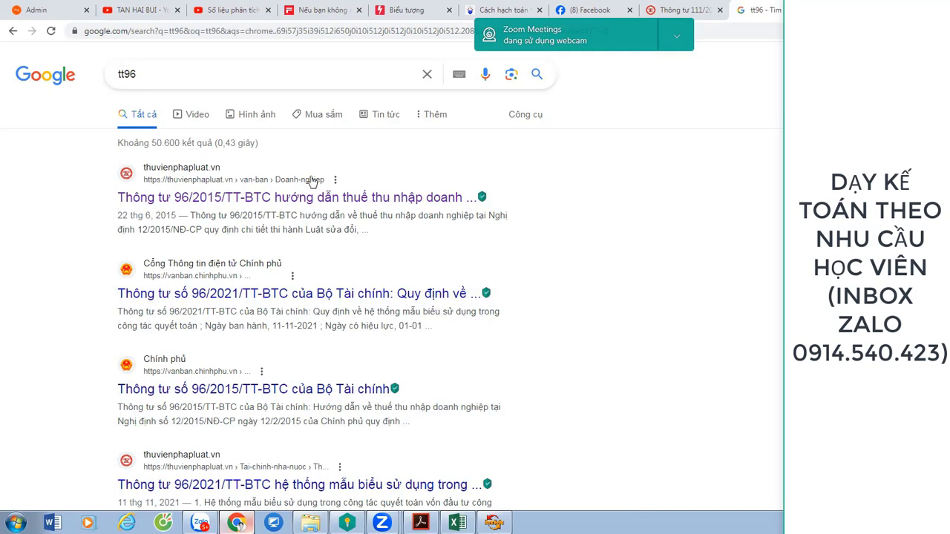
- Search Google for phụ cấp độc hại ngành y tế năm 2023 and open the Luật Minh Khuê article
drag(96, 84, 4, 82)
double_click(163, 67)
text(phụ cấp)
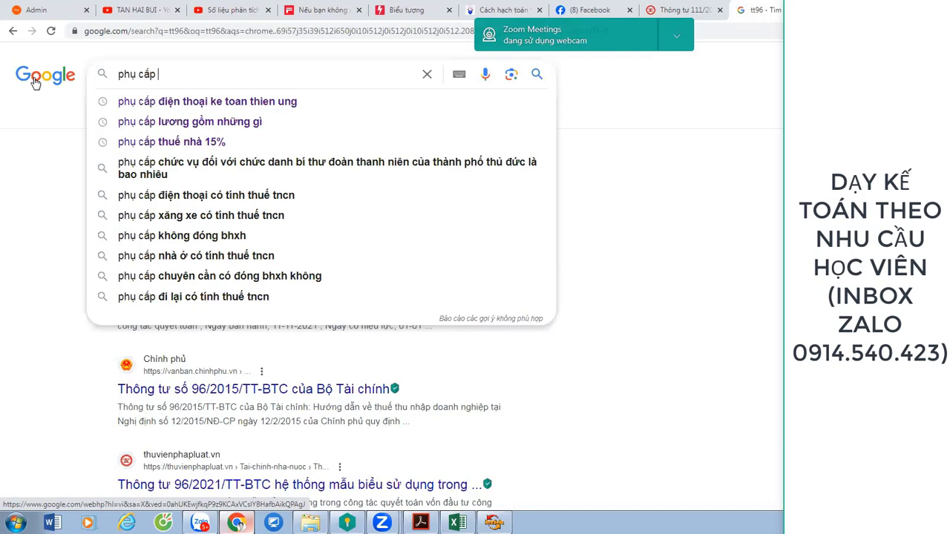
text( độc hại )
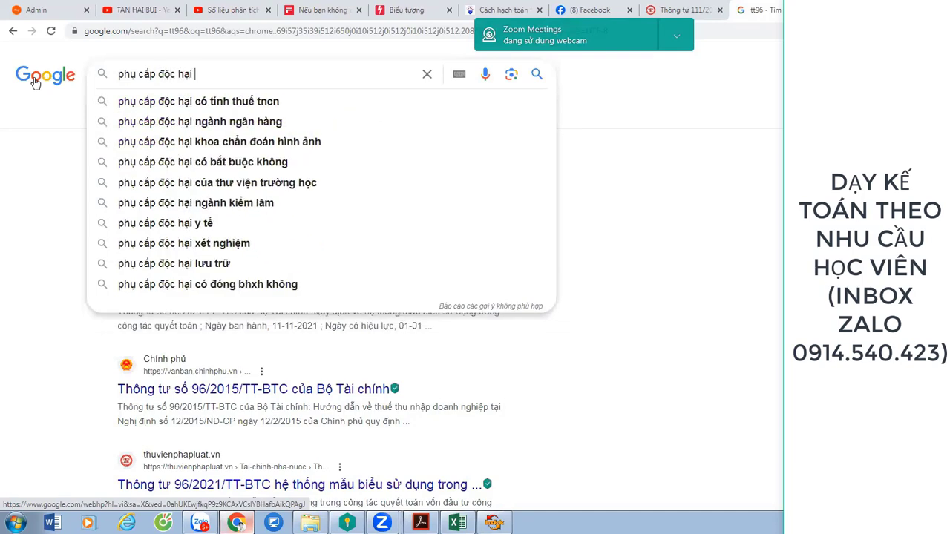
text(y tế)
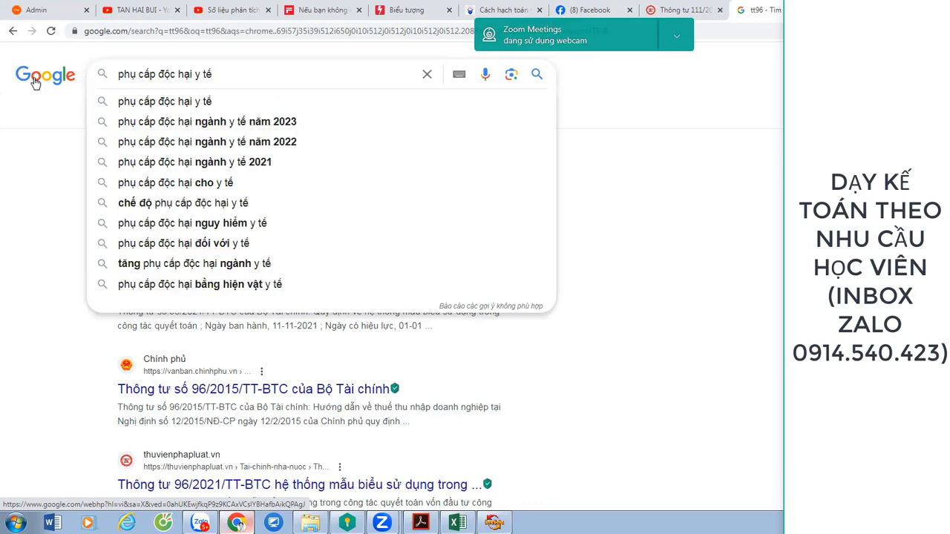
key(Down)
key(Return)
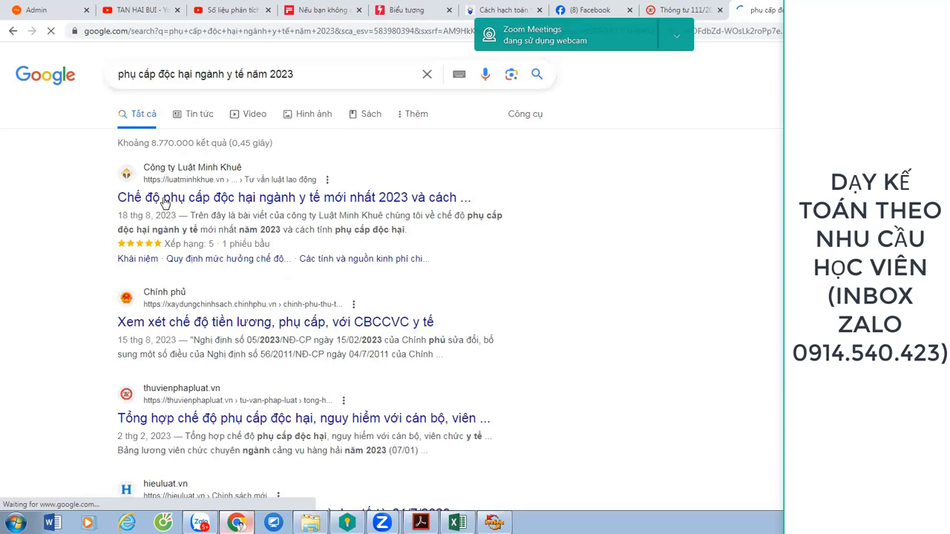
click(375, 201)
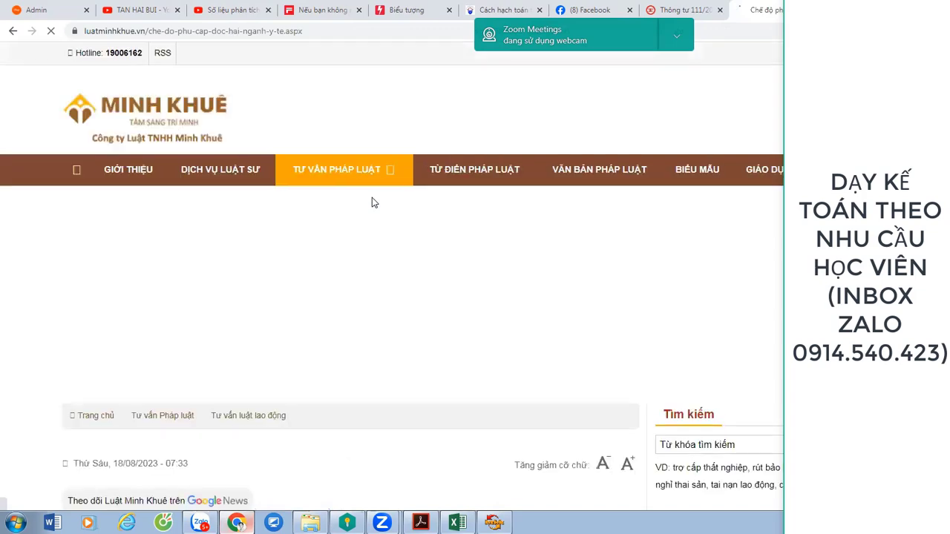
- Examine the article's table of hazardous allowance levels down to section 3 and dismiss the pop-up advertisement
scroll(375, 201, down, 5)
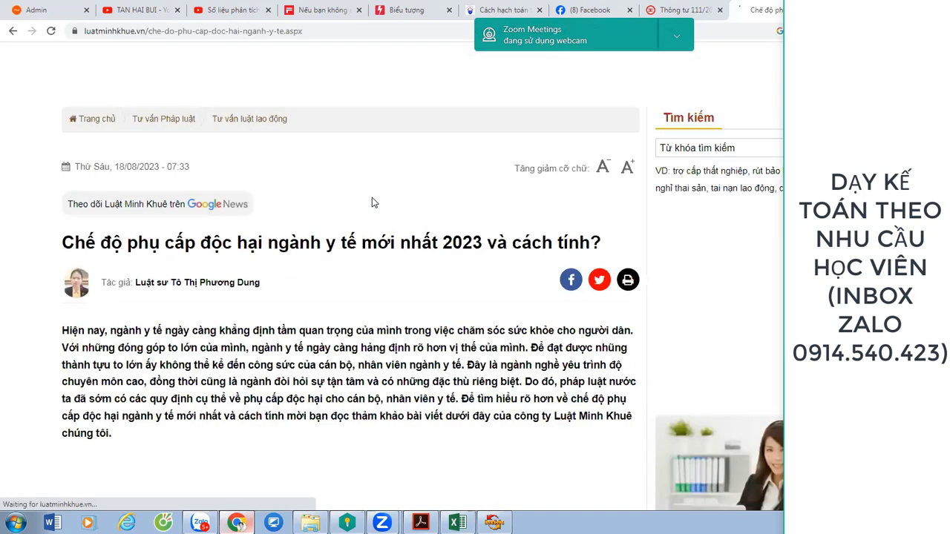
scroll(373, 202, down, 5)
scroll(371, 201, up, 2)
scroll(280, 177, down, 5)
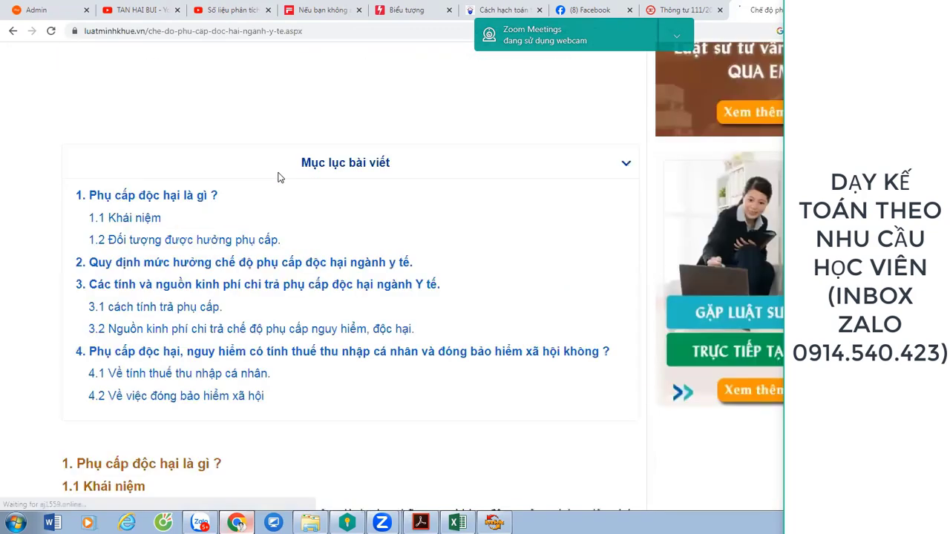
scroll(280, 177, down, 4)
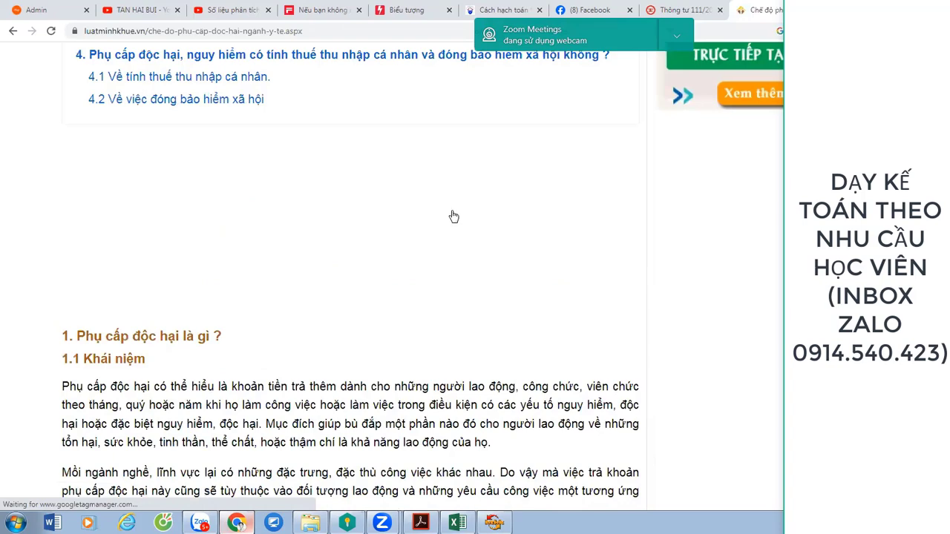
scroll(454, 219, down, 10)
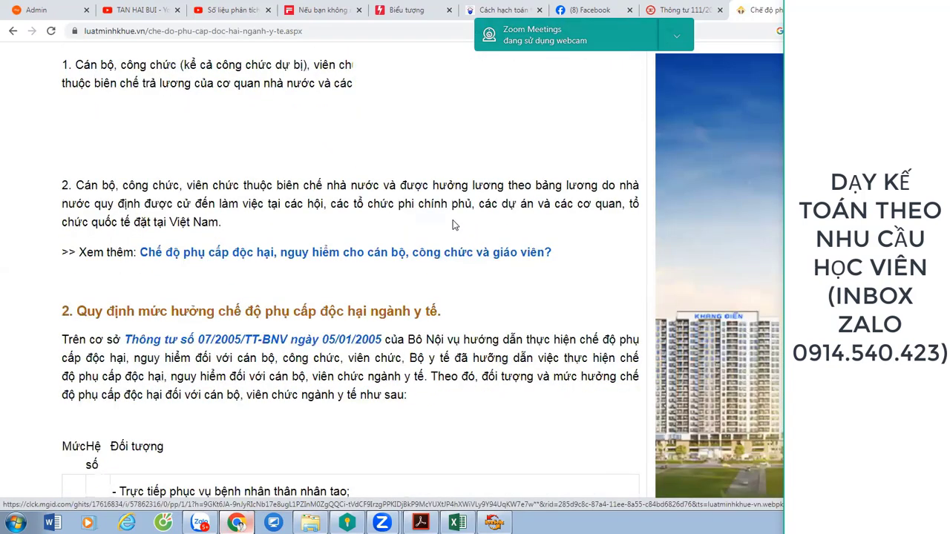
scroll(455, 225, down, 4)
scroll(454, 224, down, 4)
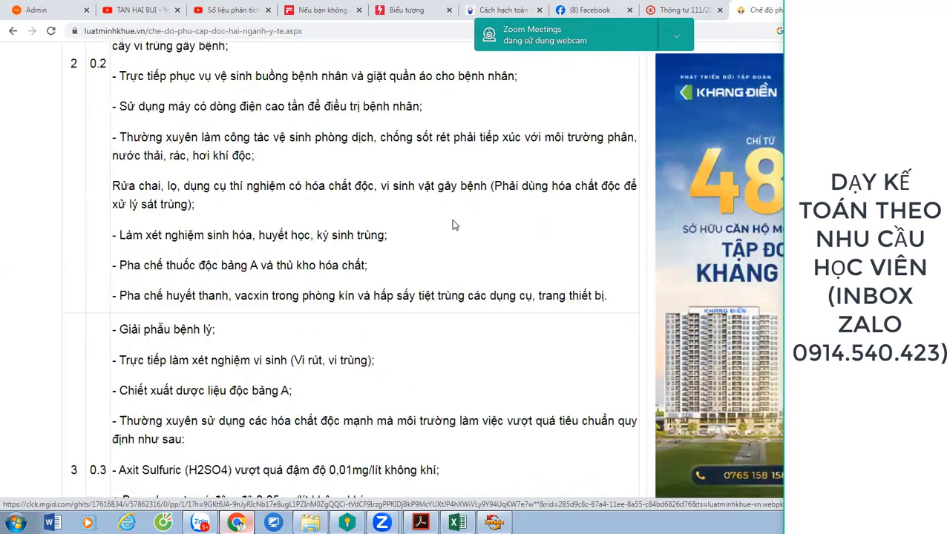
scroll(455, 225, down, 5)
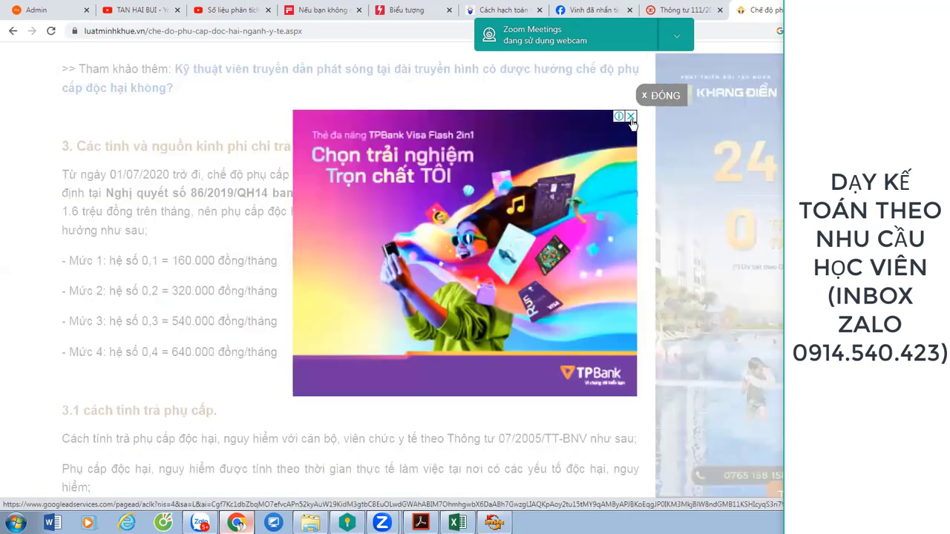
click(631, 118)
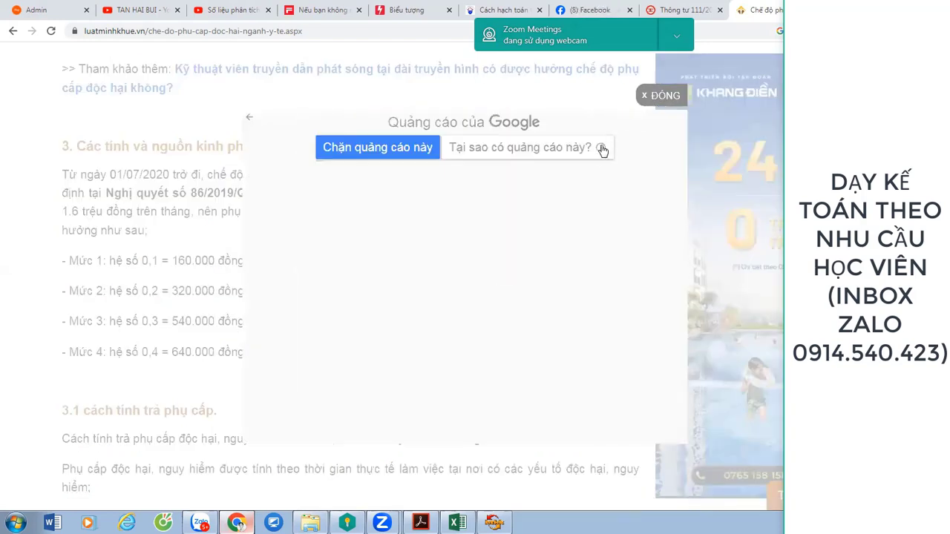
click(656, 98)
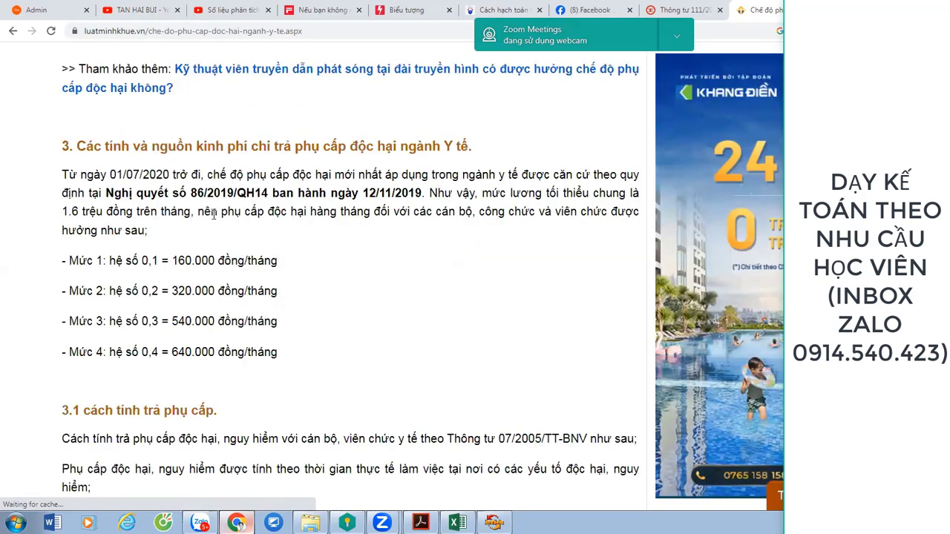
- In section 3, highlight the monthly allowance sentence, the hệ số 0,1 coefficient of Mức 1, and the 1.6 triệu đồng amount
drag(291, 211, 489, 244)
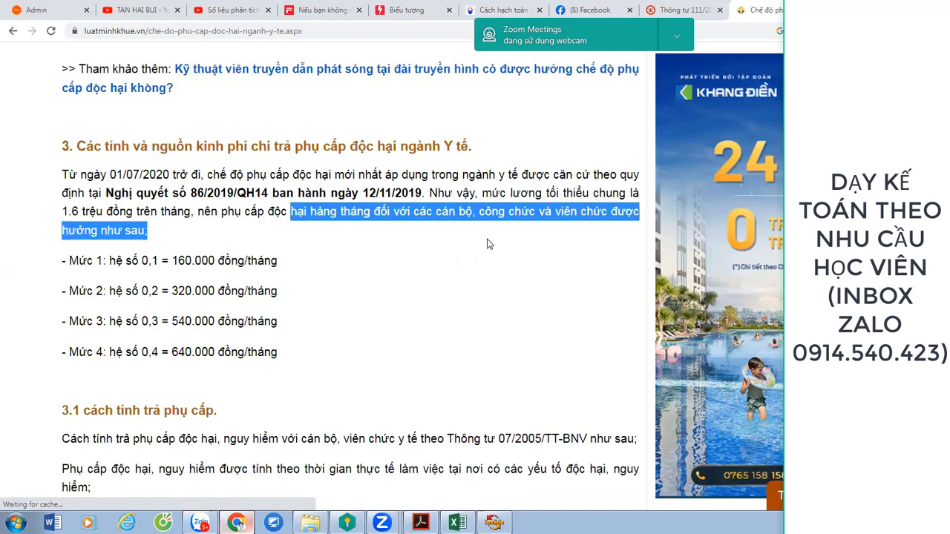
click(181, 232)
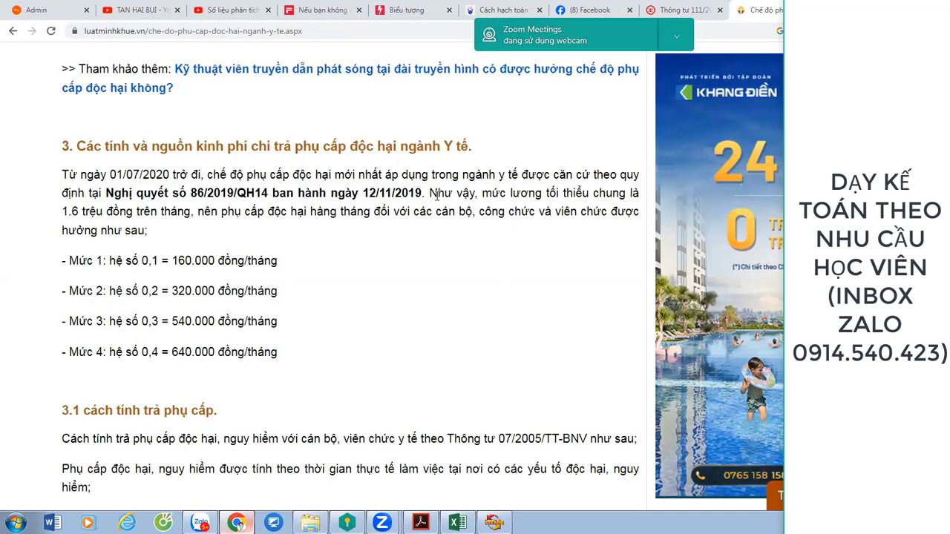
drag(108, 260, 170, 257)
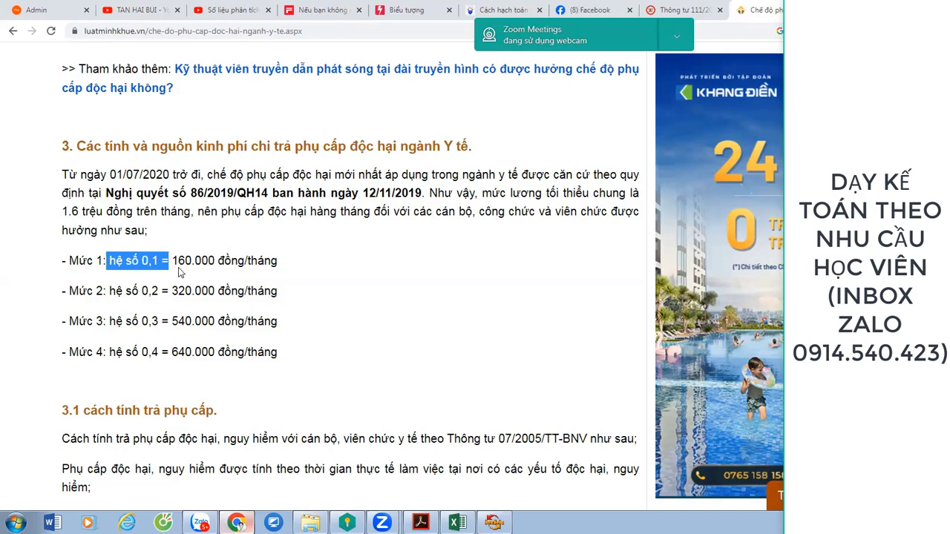
scroll(250, 304, down, 3)
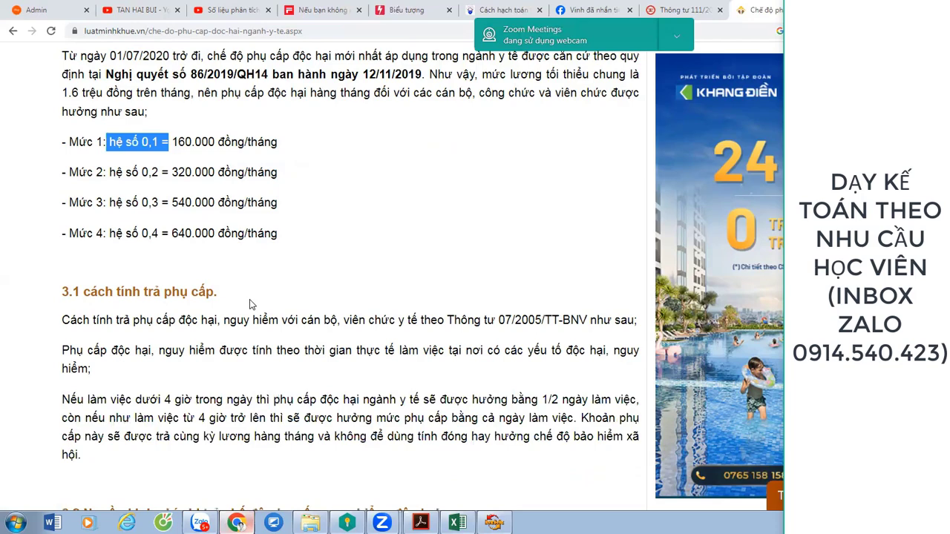
scroll(564, 206, up, 3)
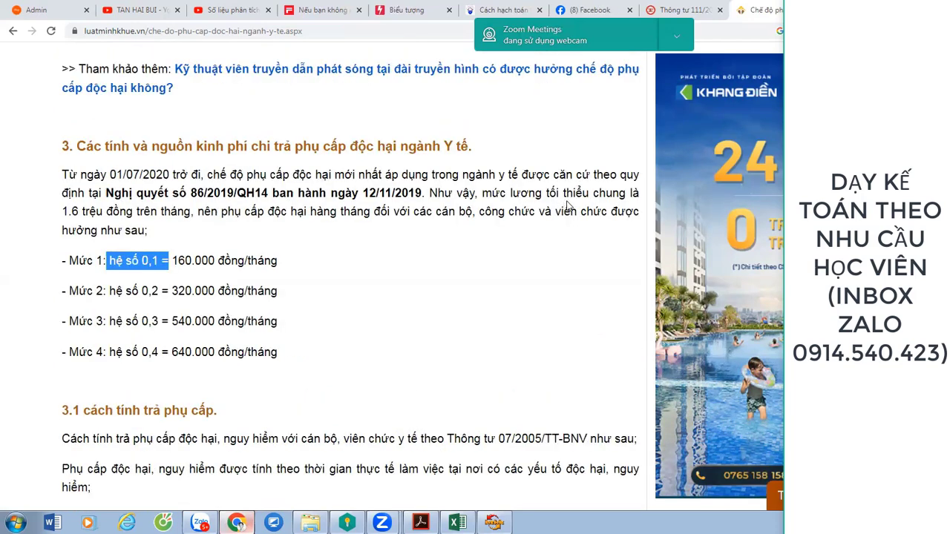
drag(133, 212, 63, 212)
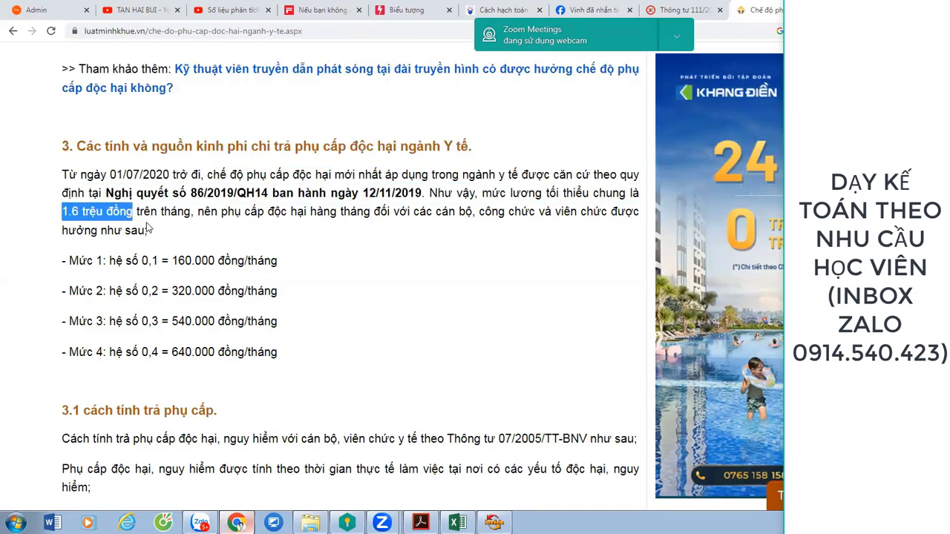
- Examine the article from section 3.1 to 4.2 on allowance calculation, funding, personal income tax and social insurance, and return to section 3
scroll(239, 255, down, 3)
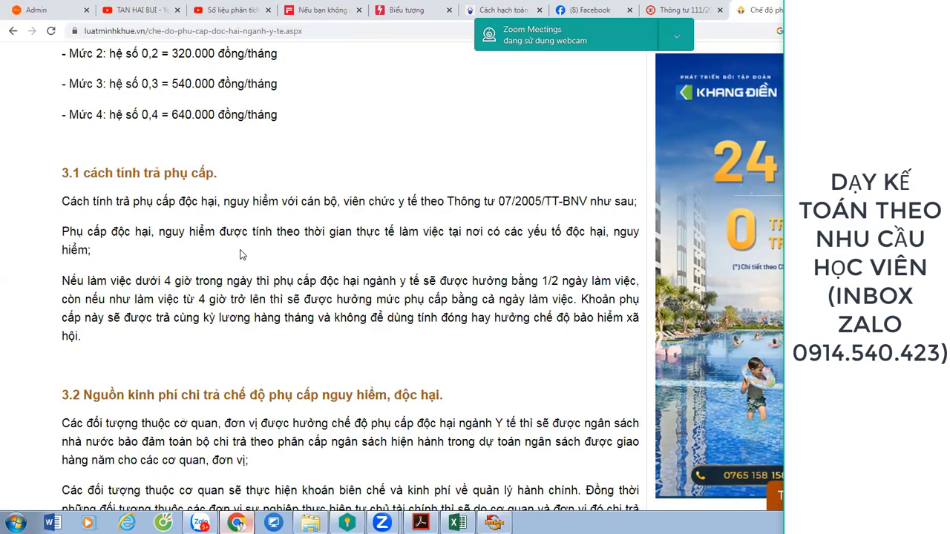
scroll(240, 254, down, 5)
key(alt+Tab)
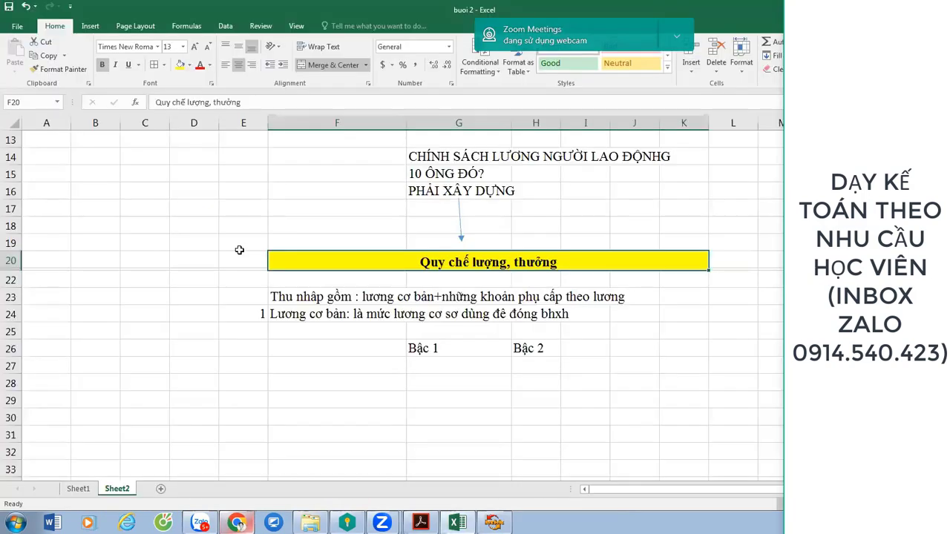
key(alt+Tab)
scroll(239, 253, down, 10)
scroll(239, 253, up, 2)
scroll(239, 253, up, 2)
key(alt+Tab)
key(alt+Tab)
scroll(374, 336, up, 7)
scroll(378, 343, down, 5)
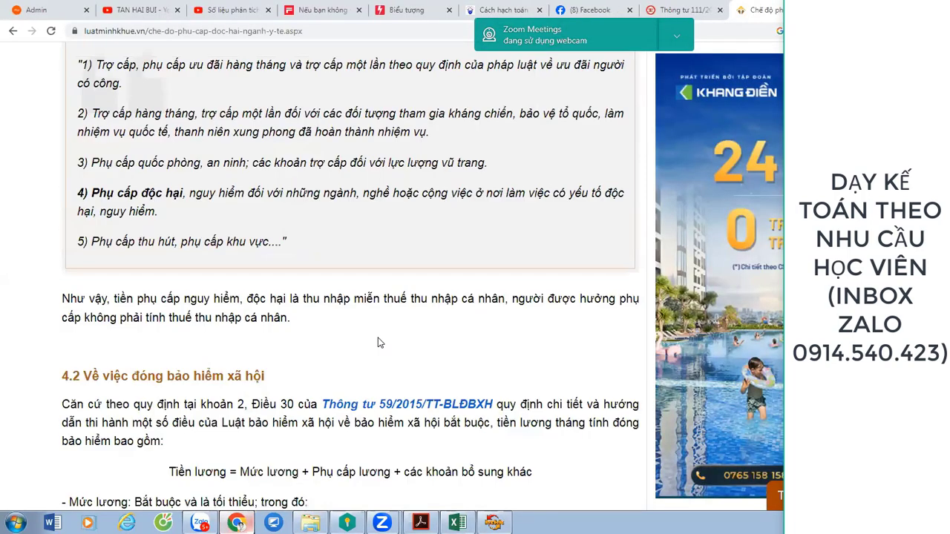
scroll(378, 343, up, 4)
scroll(378, 343, up, 9)
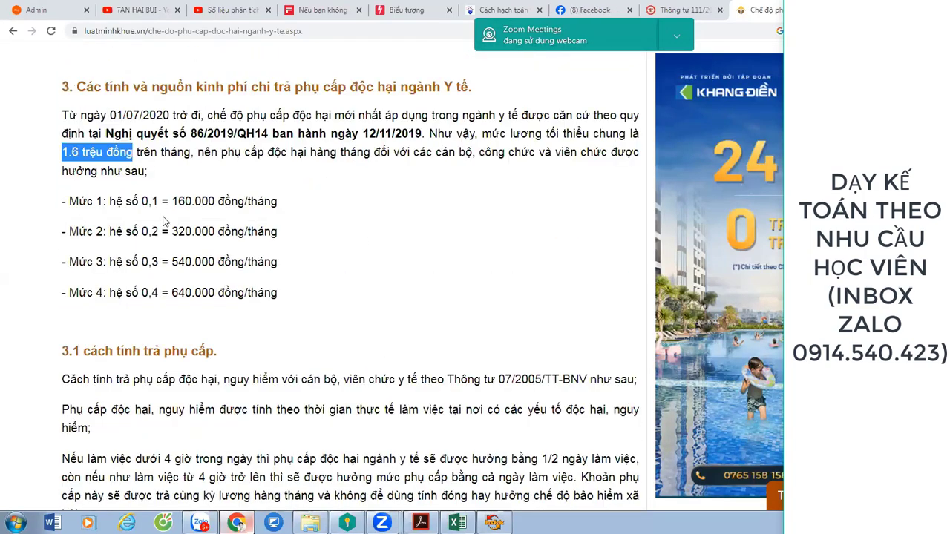
- Highlight Mức 1, its coefficient 0,1, and 1.6 triệu đồng trên tháng in section 3
click(111, 201)
drag(148, 201, 69, 197)
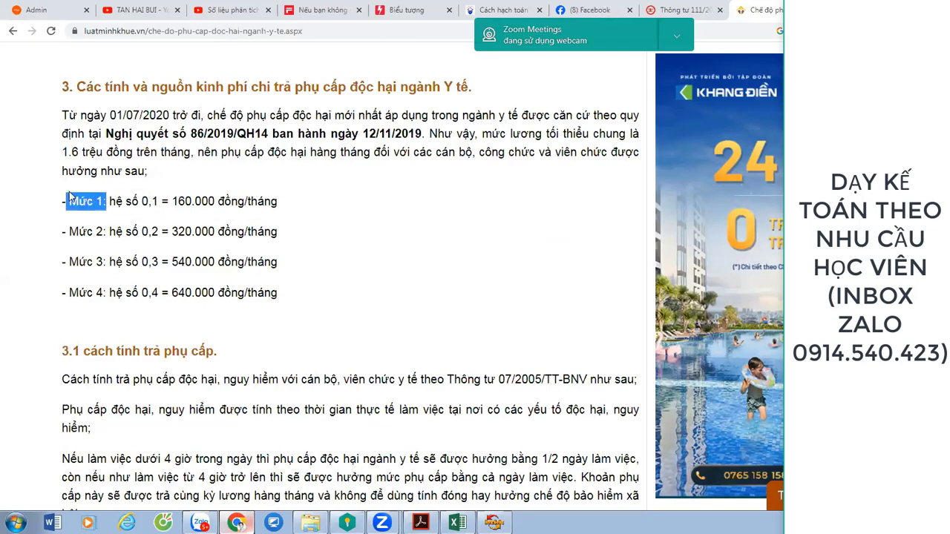
click(143, 201)
drag(143, 201, 155, 202)
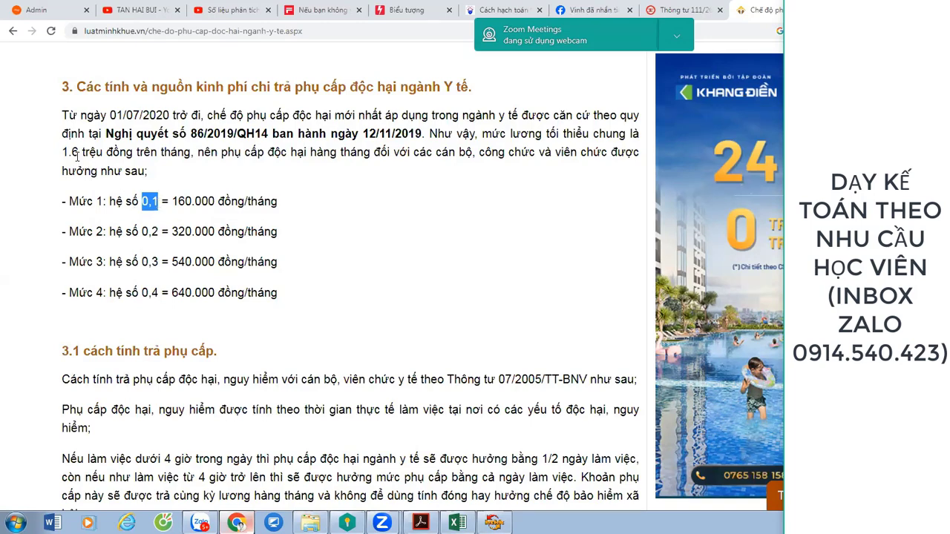
drag(65, 150, 184, 152)
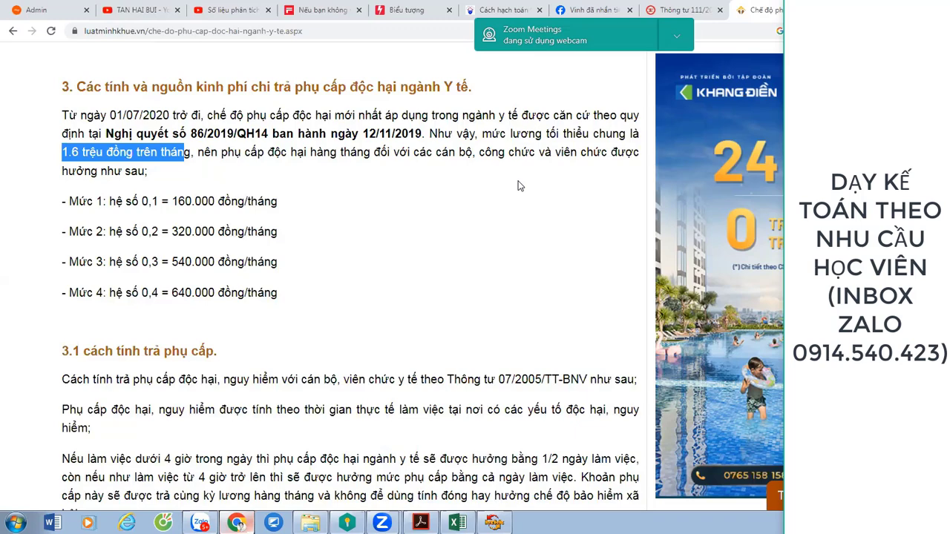
- Switch to the buoi 2 workbook in Excel and enter Lương in F27
key(alt+Tab)
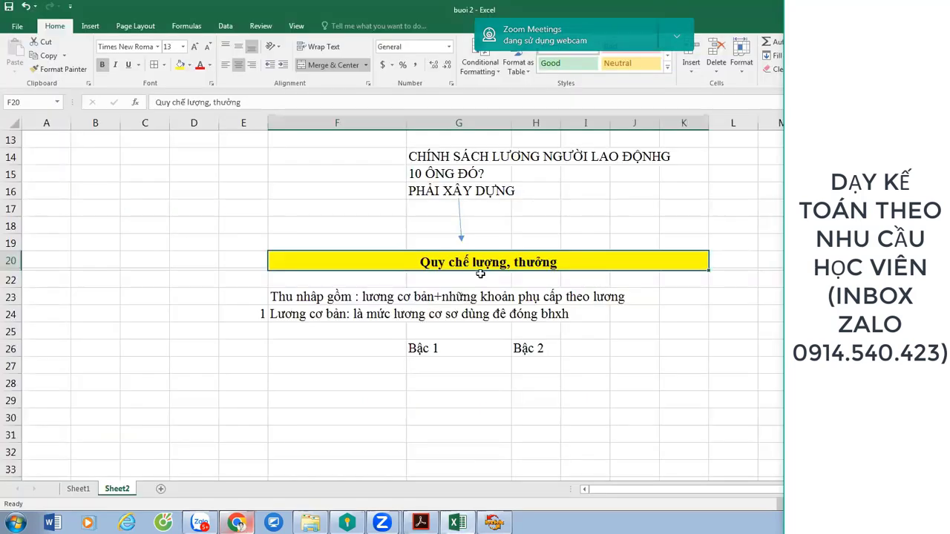
click(334, 381)
click(337, 365)
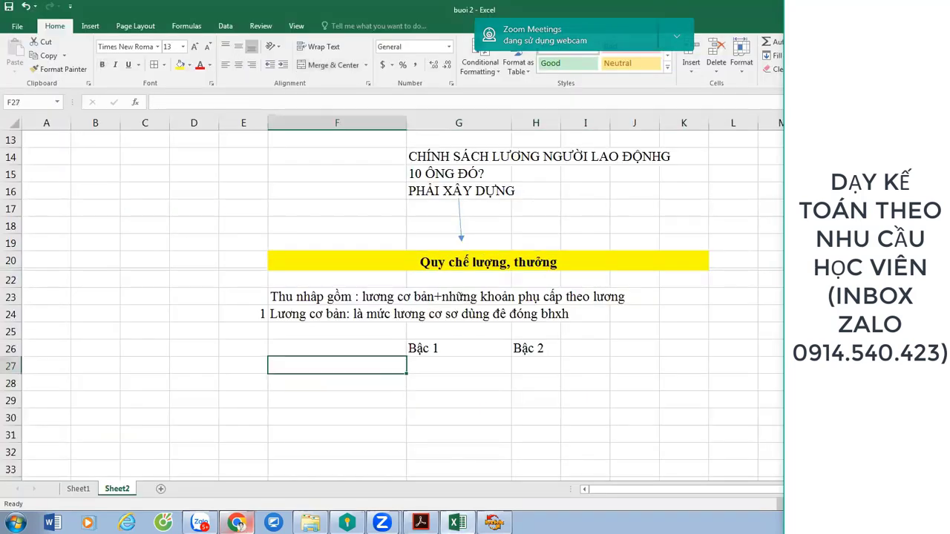
text(Lương)
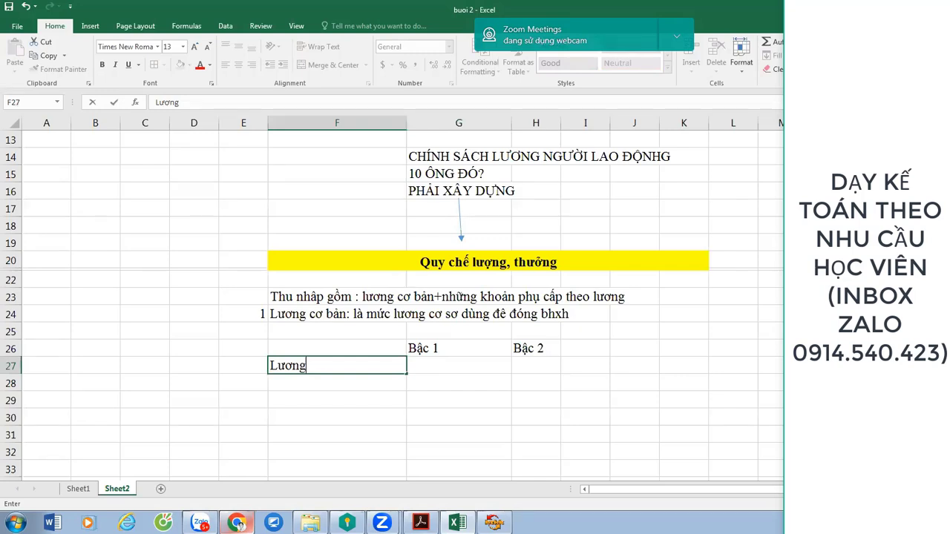
key(Return)
- Change the row label in F27 to Giám đốc
click(337, 365)
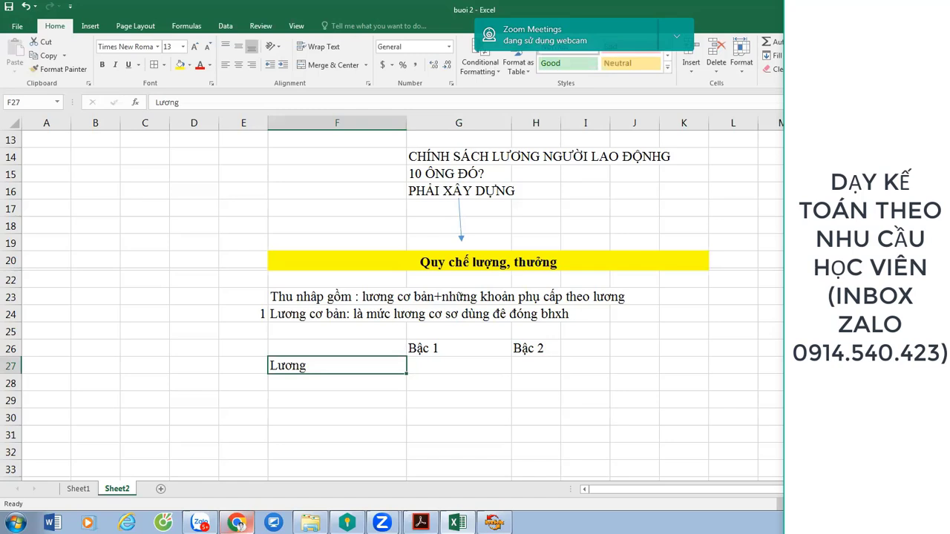
text(Giảm đo)
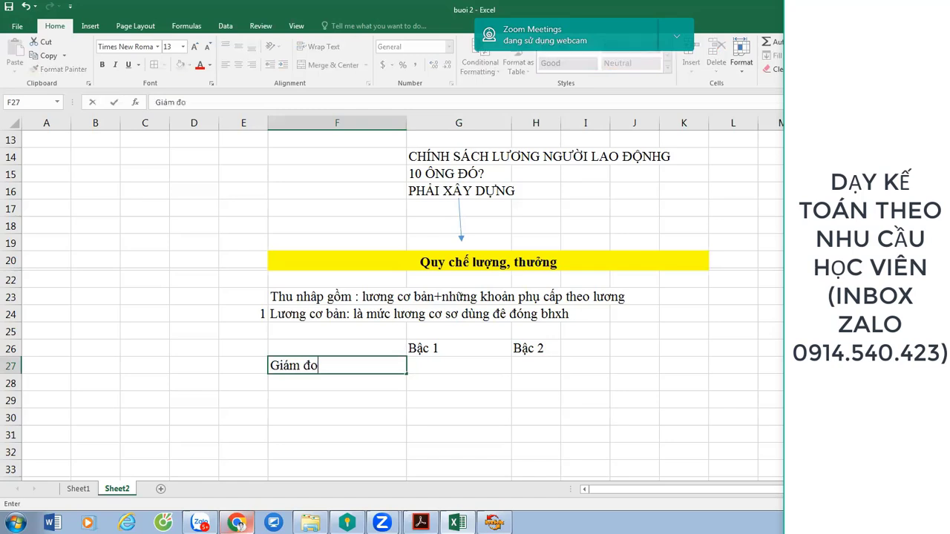
text(ôc)
key(BackSpace)
key(BackSpace)
text(ốc)
- Add the salary grade heading Bạc 4 in I26 beside Bậc 2
key(Right)
key(Right)
key(Right)
key(Up)
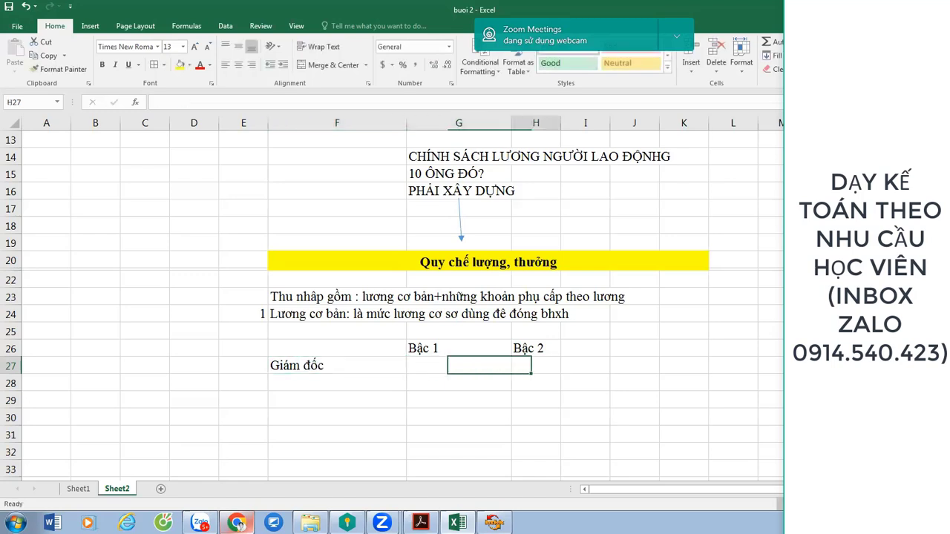
text(Bậc 4)
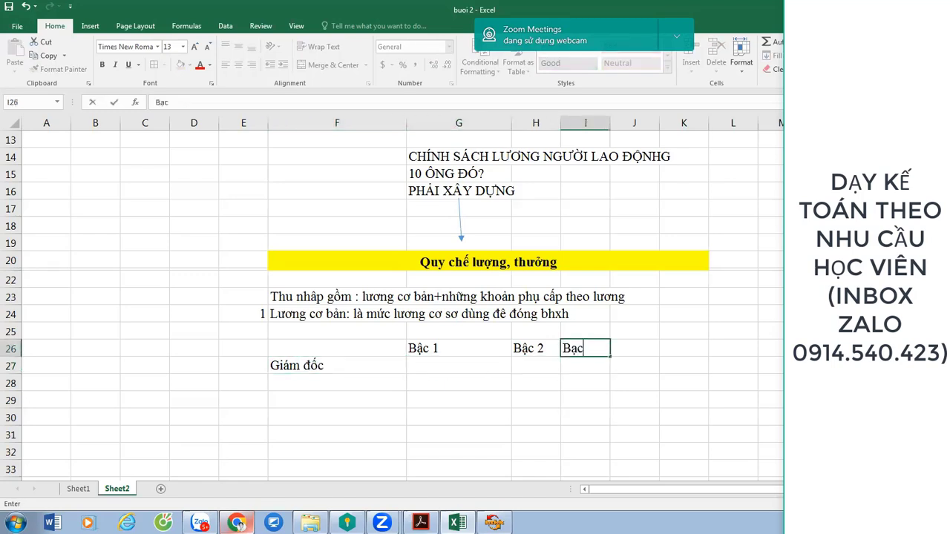
key(Return)
- Change the salary grade heading in I26 to Bạc 3 and add Bậc 4 in J26
click(584, 348)
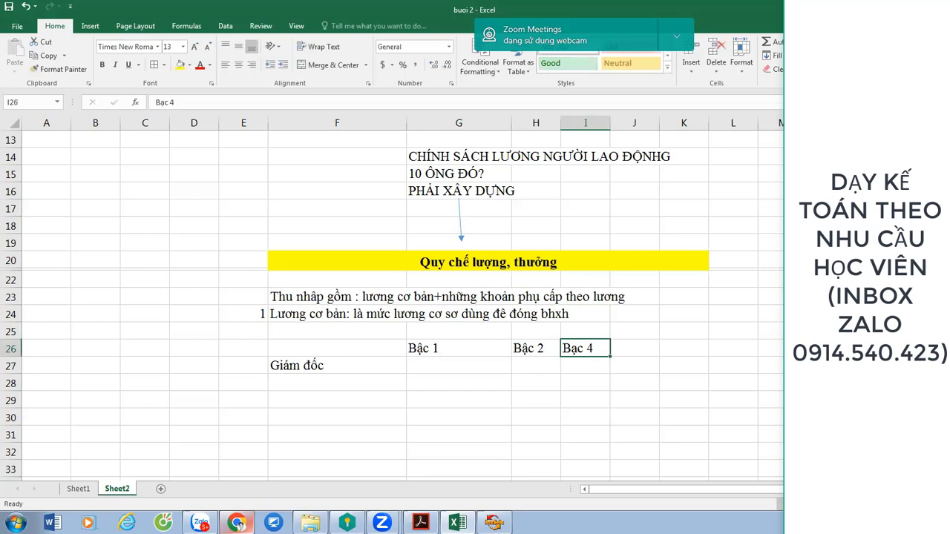
key(F2)
key(BackSpace)
text(3)
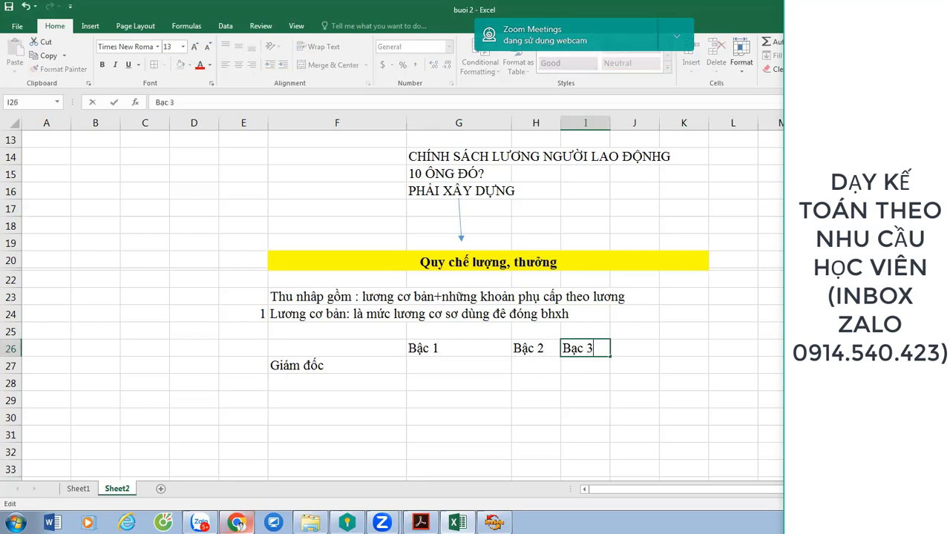
key(Tab)
text(Bạc)
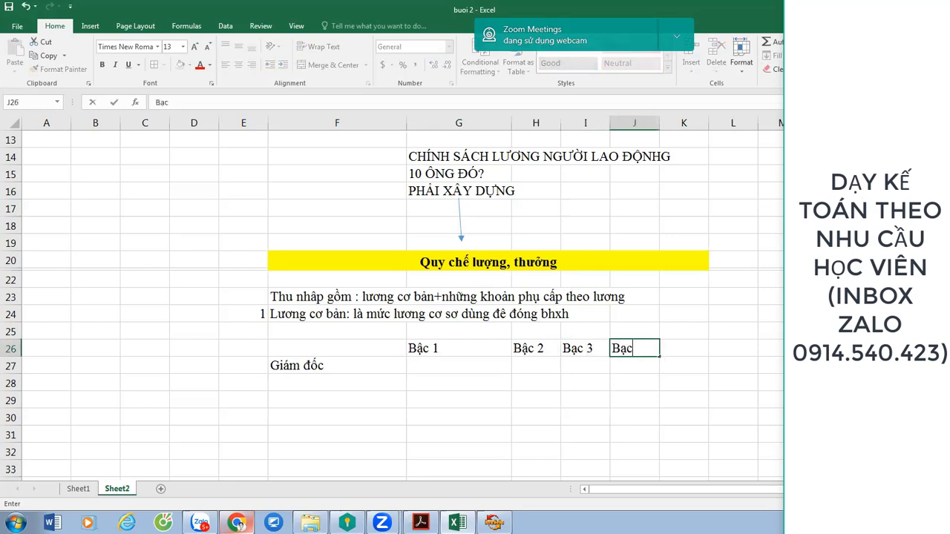
key(BackSpace)
text(c 4)
key(Return)
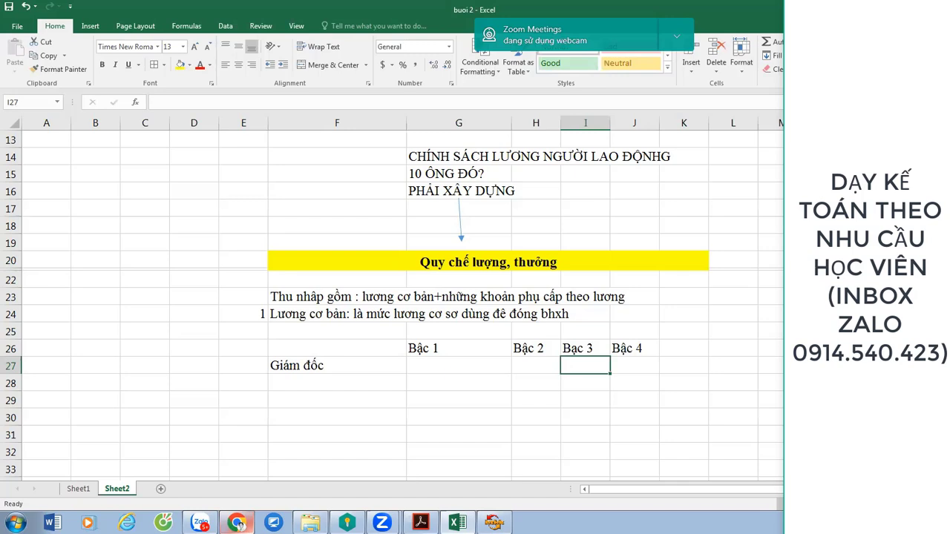
drag(265, 262, 581, 440)
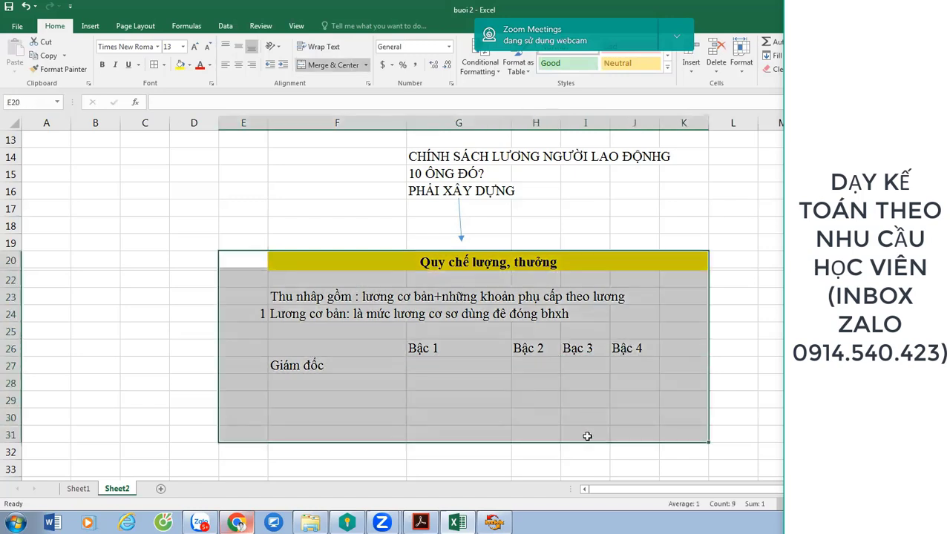
click(154, 67)
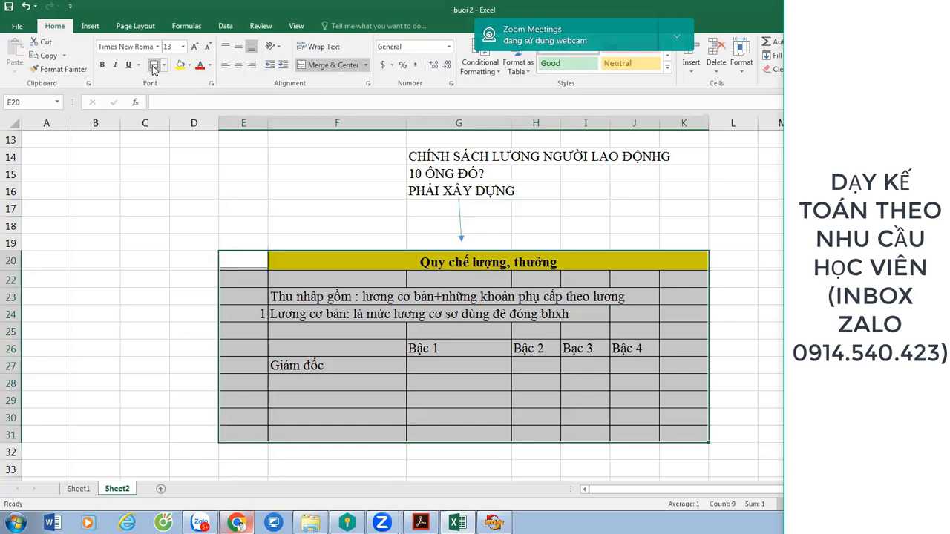
key(ctrl+z)
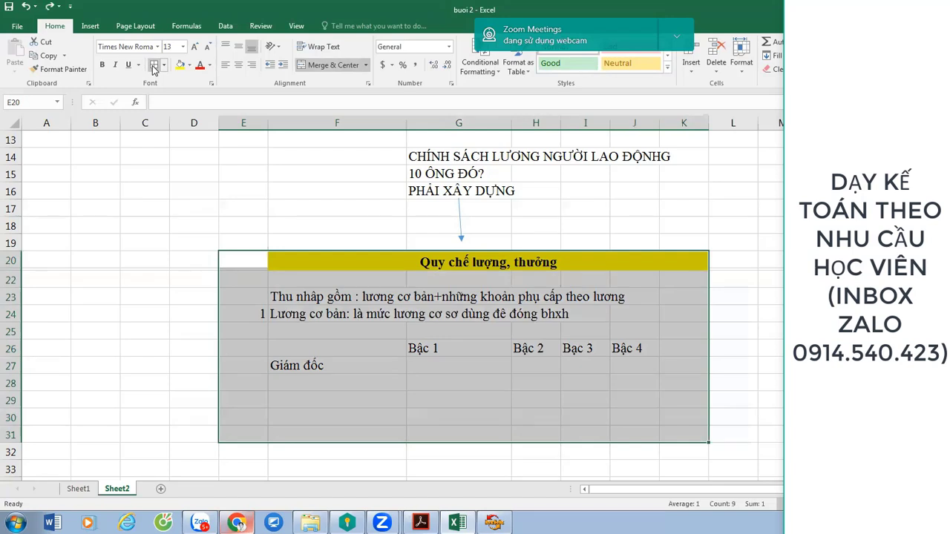
- Put a thin outline border around the salary policy block E20:K32, without inner gridlines
drag(255, 260, 585, 444)
right_click(394, 342)
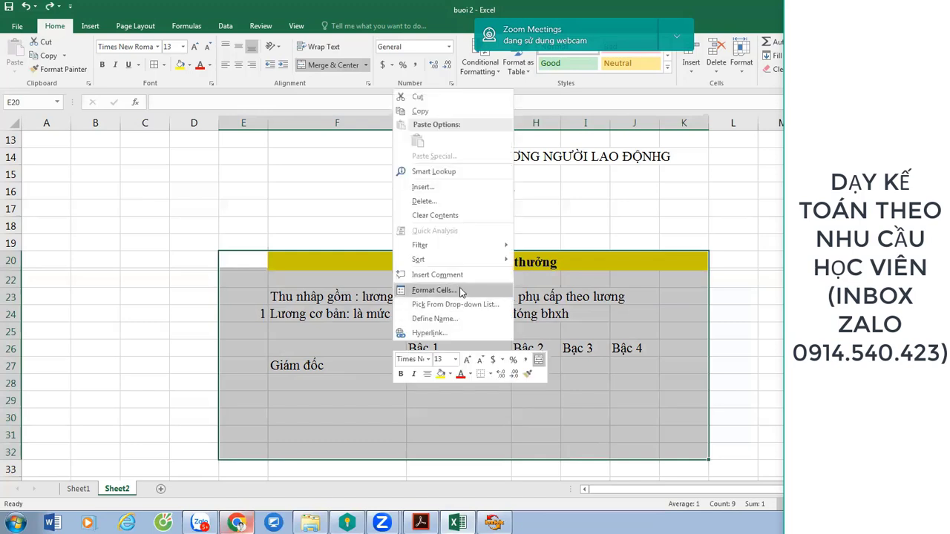
click(460, 291)
click(432, 171)
click(429, 271)
click(511, 275)
click(493, 295)
click(488, 251)
key(Return)
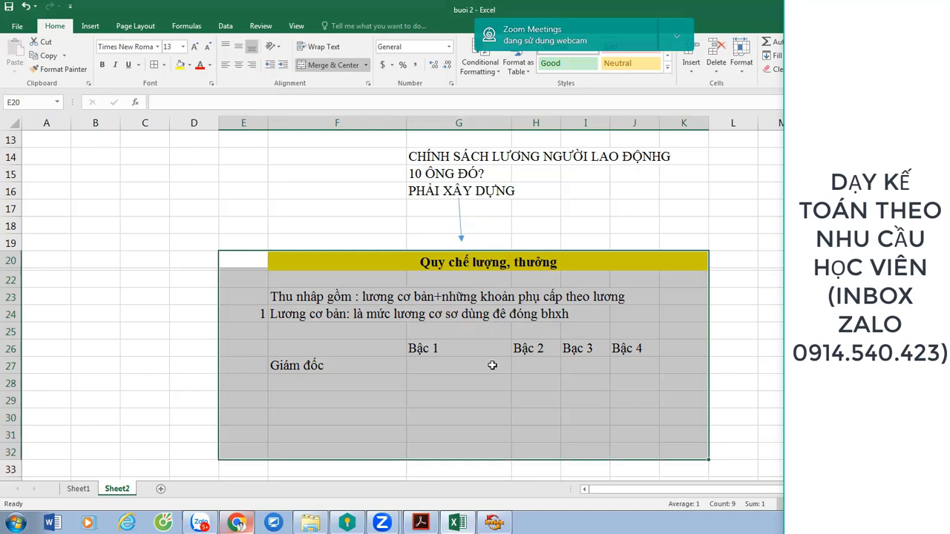
click(356, 384)
- Widen columns I and J, which hold the third and fourth salary grade headings
key(Up)
key(Up)
key(Right)
key(Right)
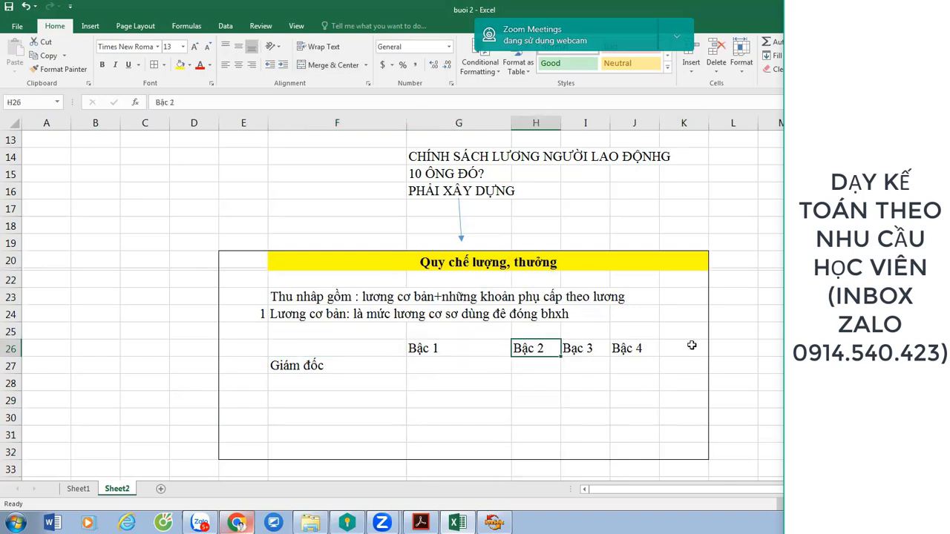
drag(635, 126, 706, 124)
- Enter 8000000 as the Giám đốc salary for Bậc 1 in G27 and format G27:K31 with thousands separators and no decimals
click(458, 367)
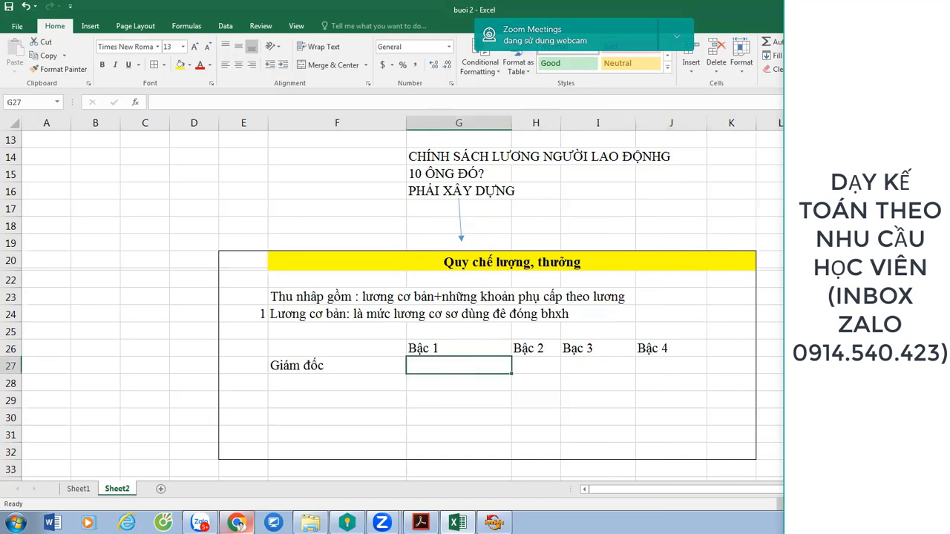
text(8000000)
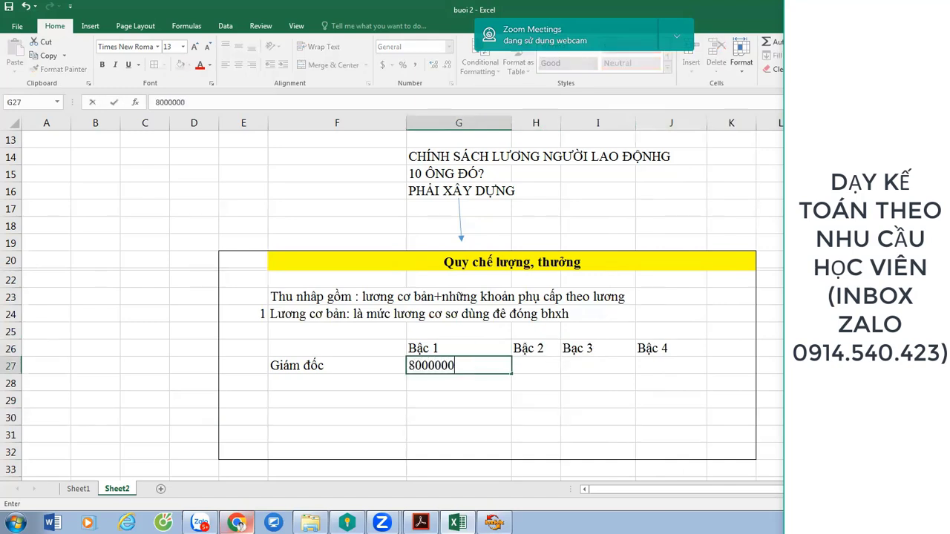
key(Tab)
click(458, 365)
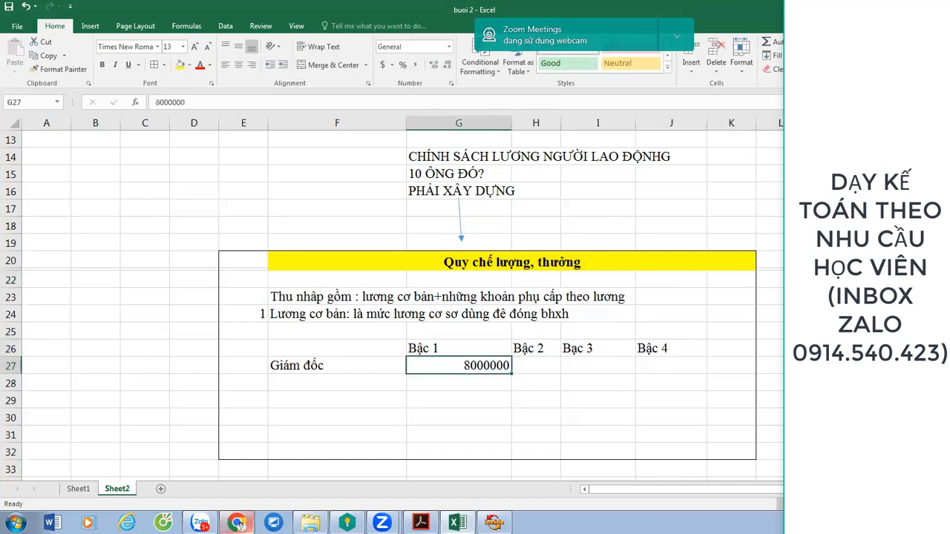
drag(458, 365, 731, 435)
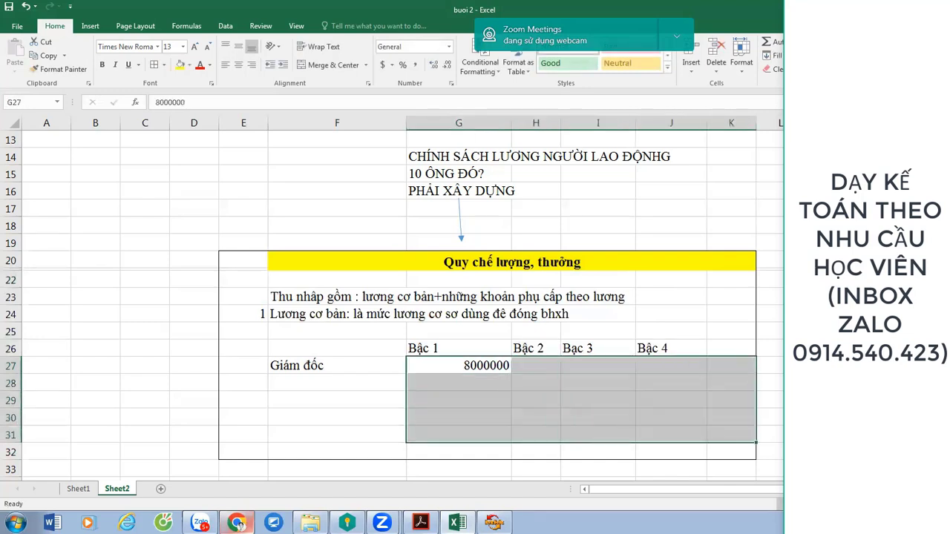
click(416, 65)
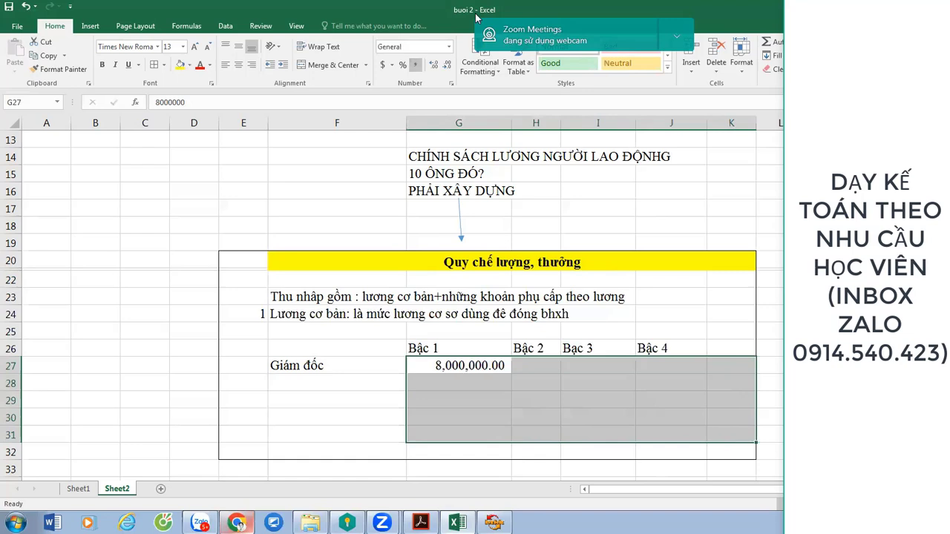
double_click(446, 65)
- Add the row label Hệ số in F28 below Giám đốc
click(343, 381)
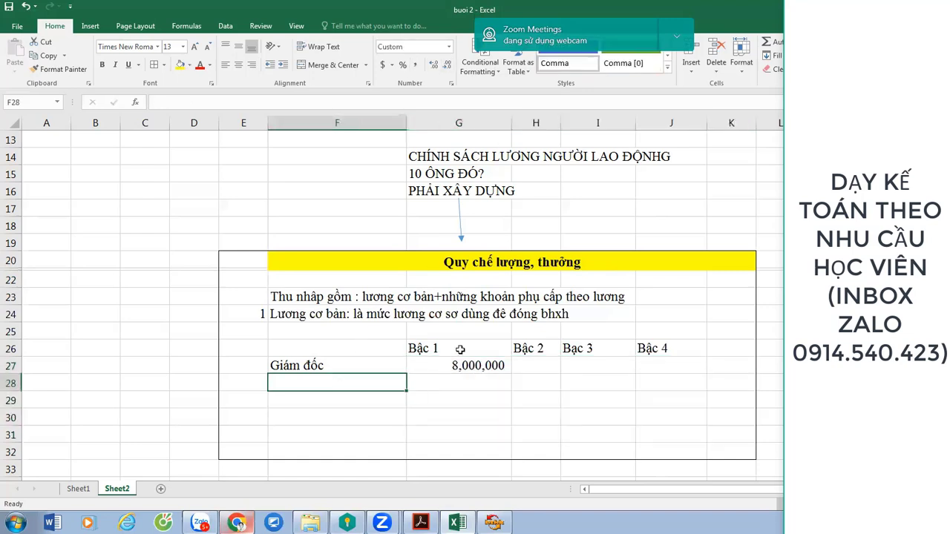
text(Hệ so)
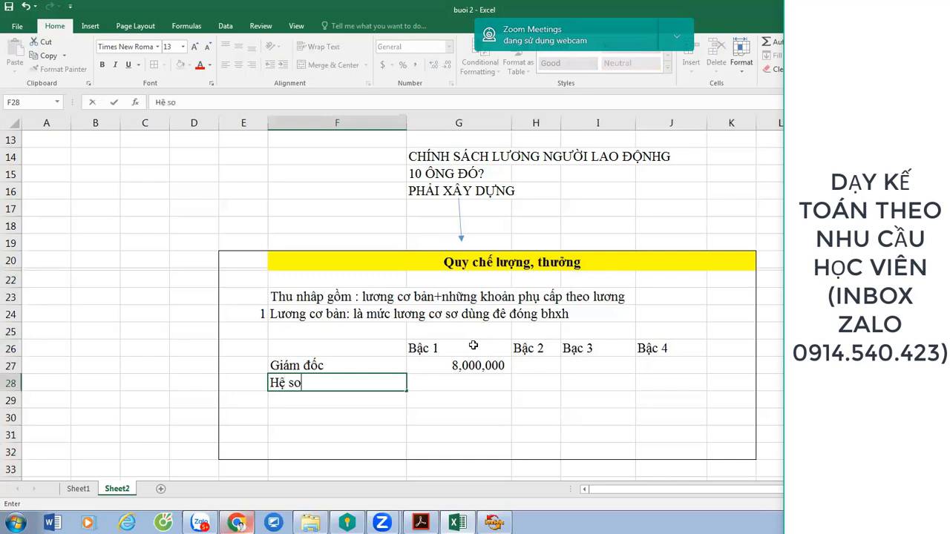
key(Tab)
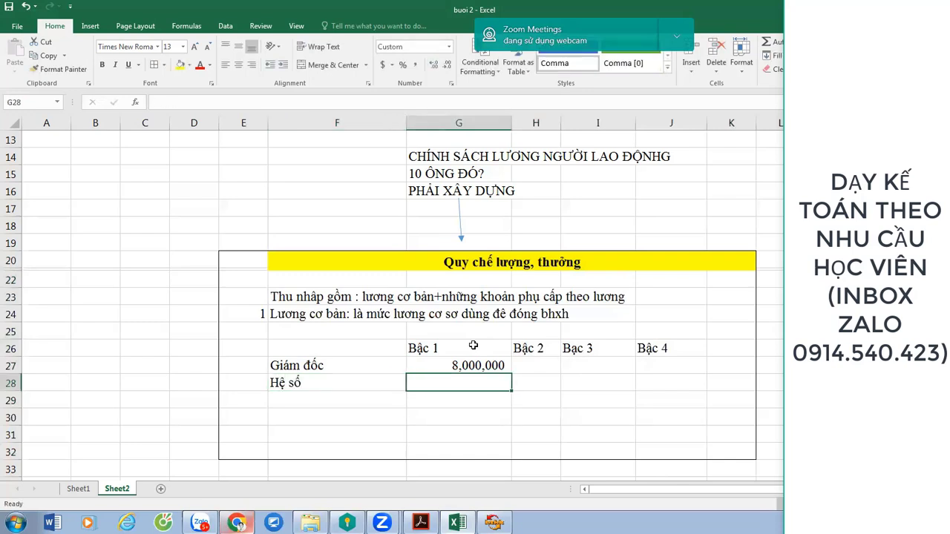